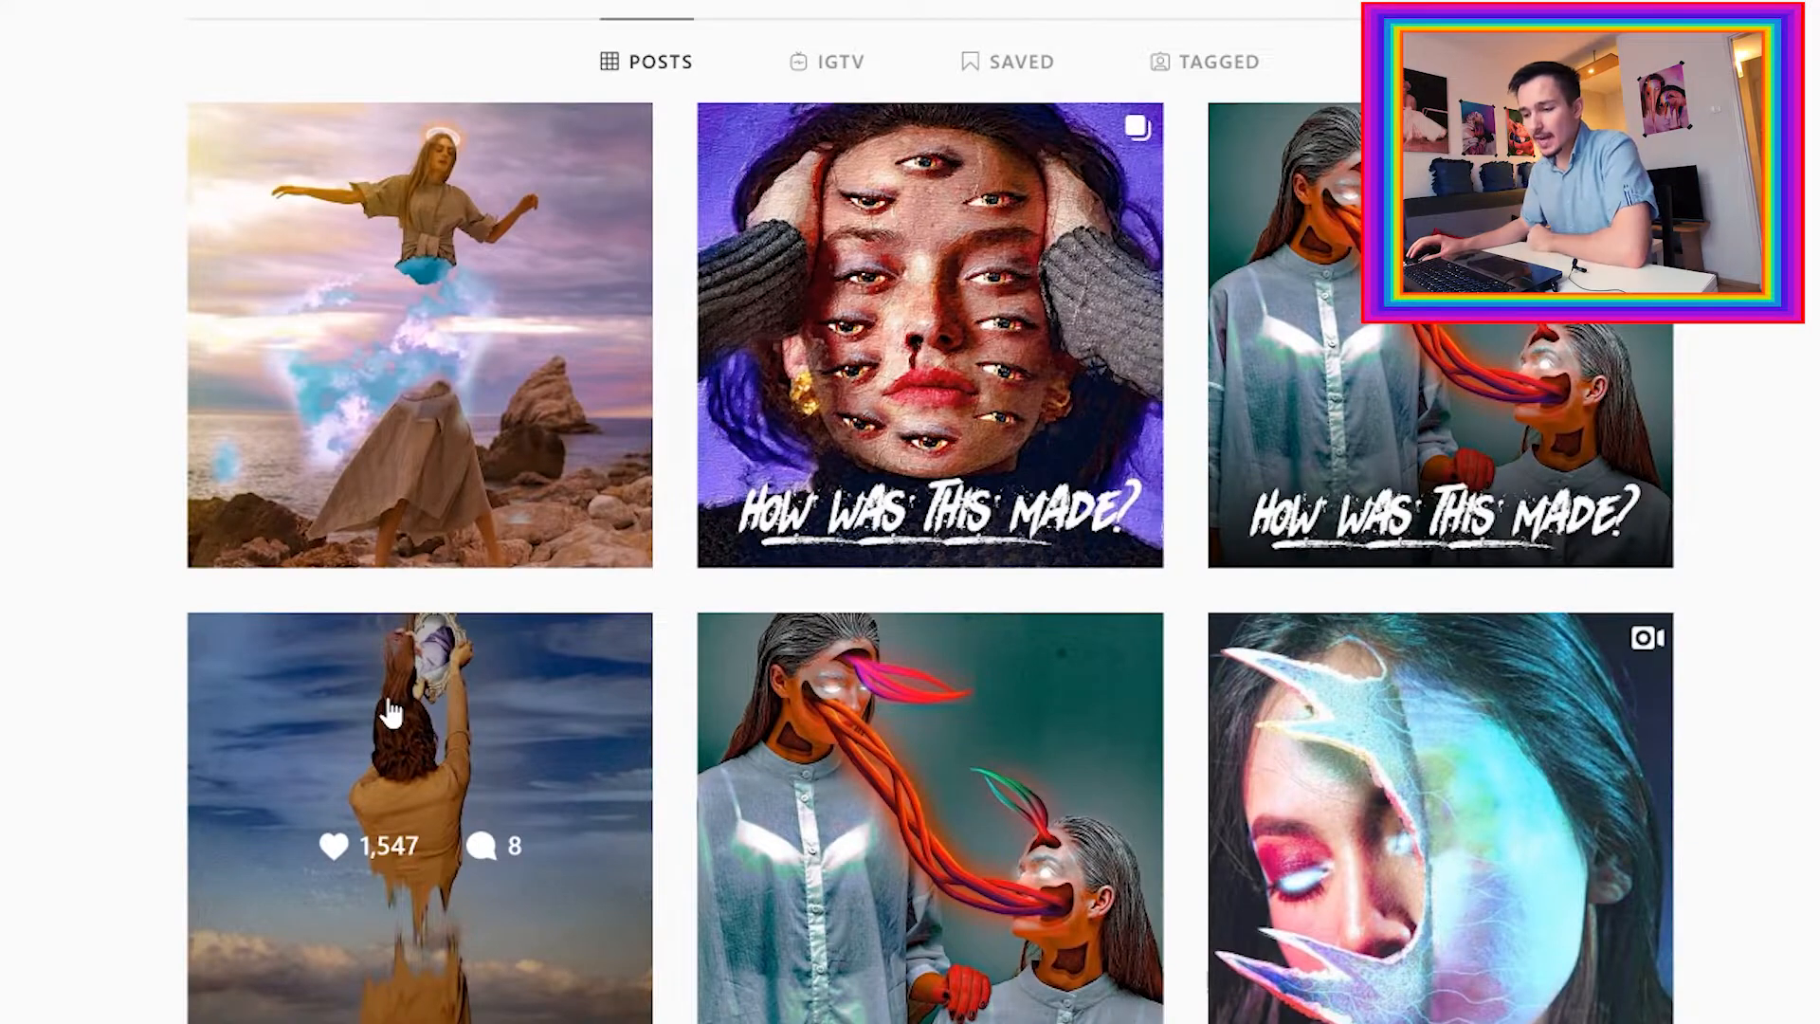
View the mirror artwork post and the angel artwork post in the Instagram gallery, closing each one again
click(389, 709)
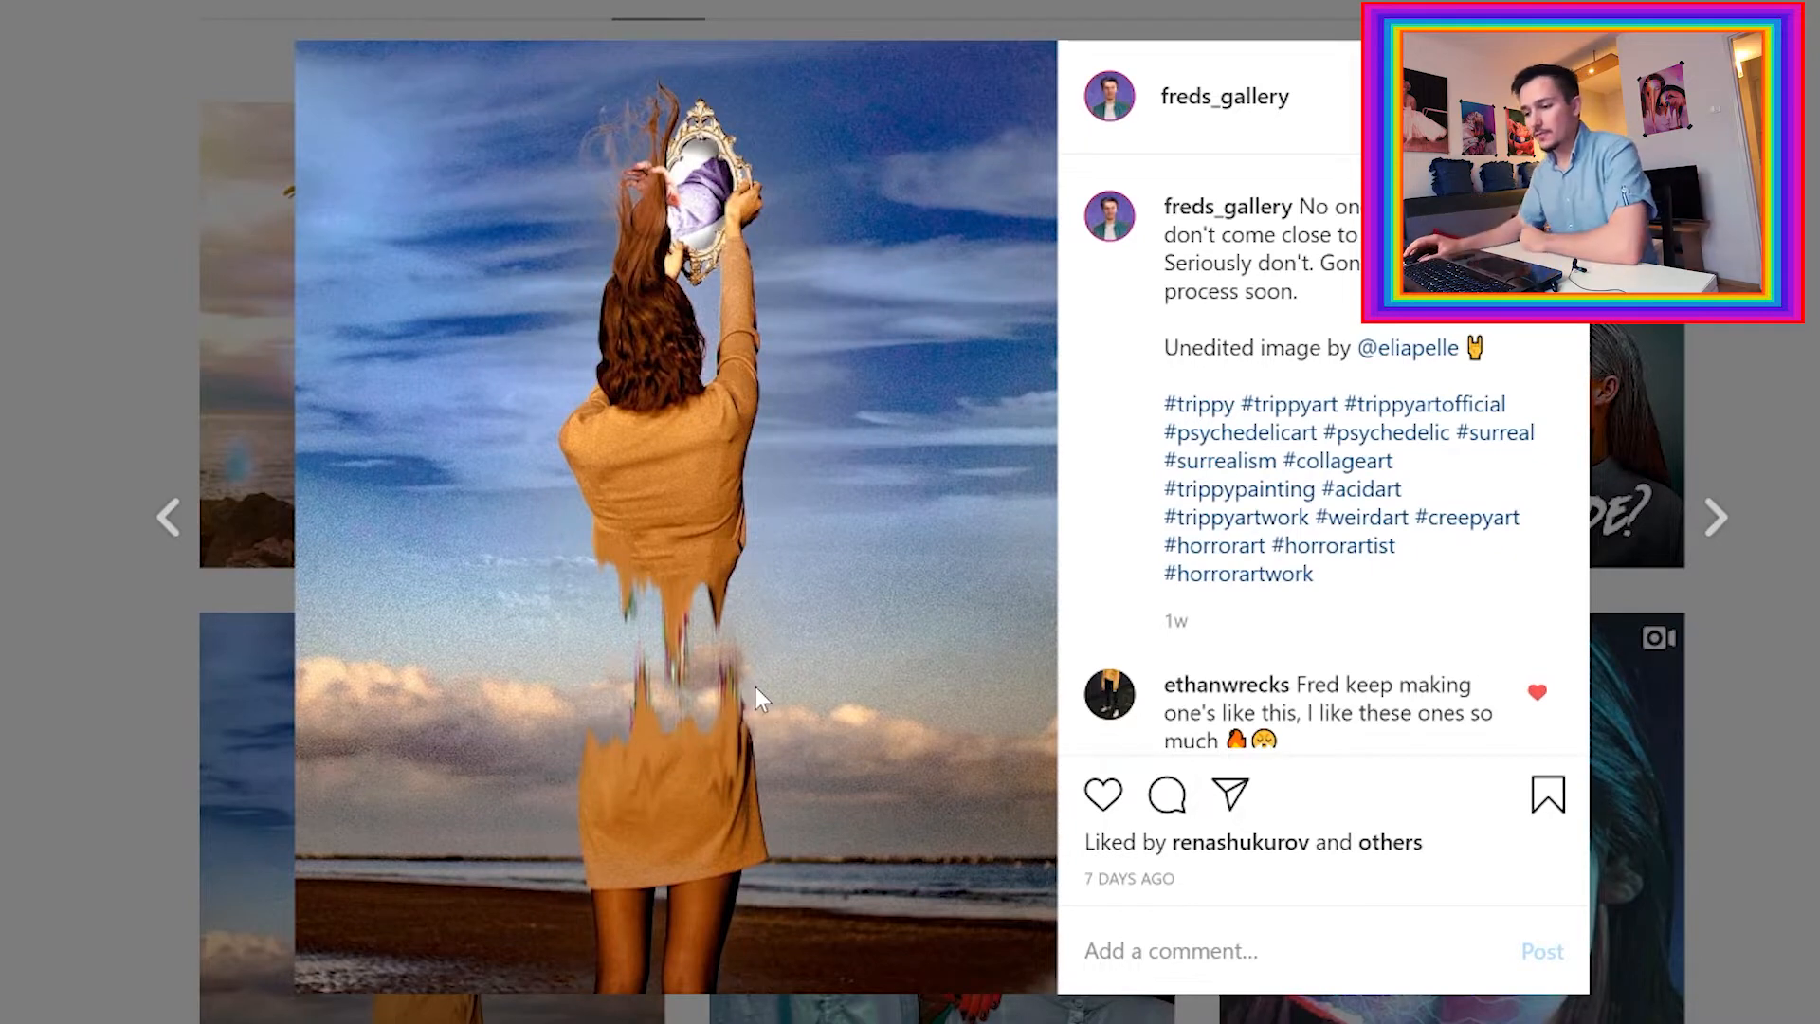
click(8, 451)
click(441, 398)
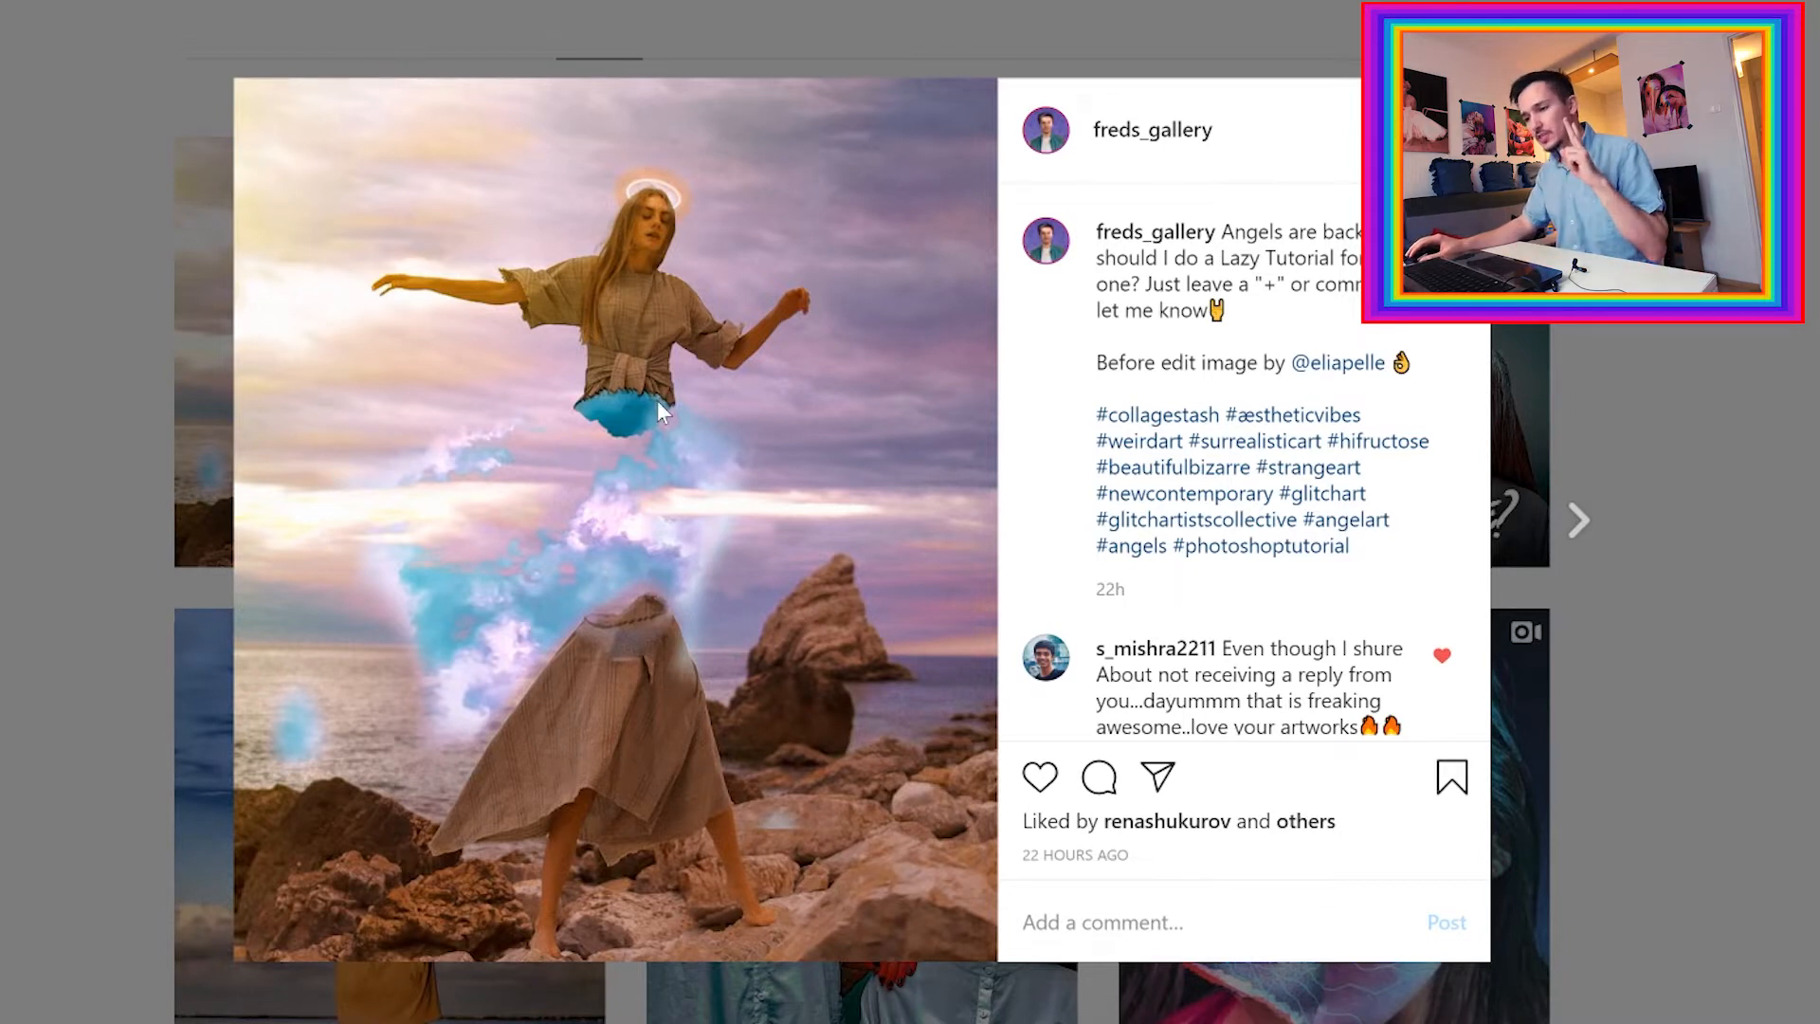
click(14, 472)
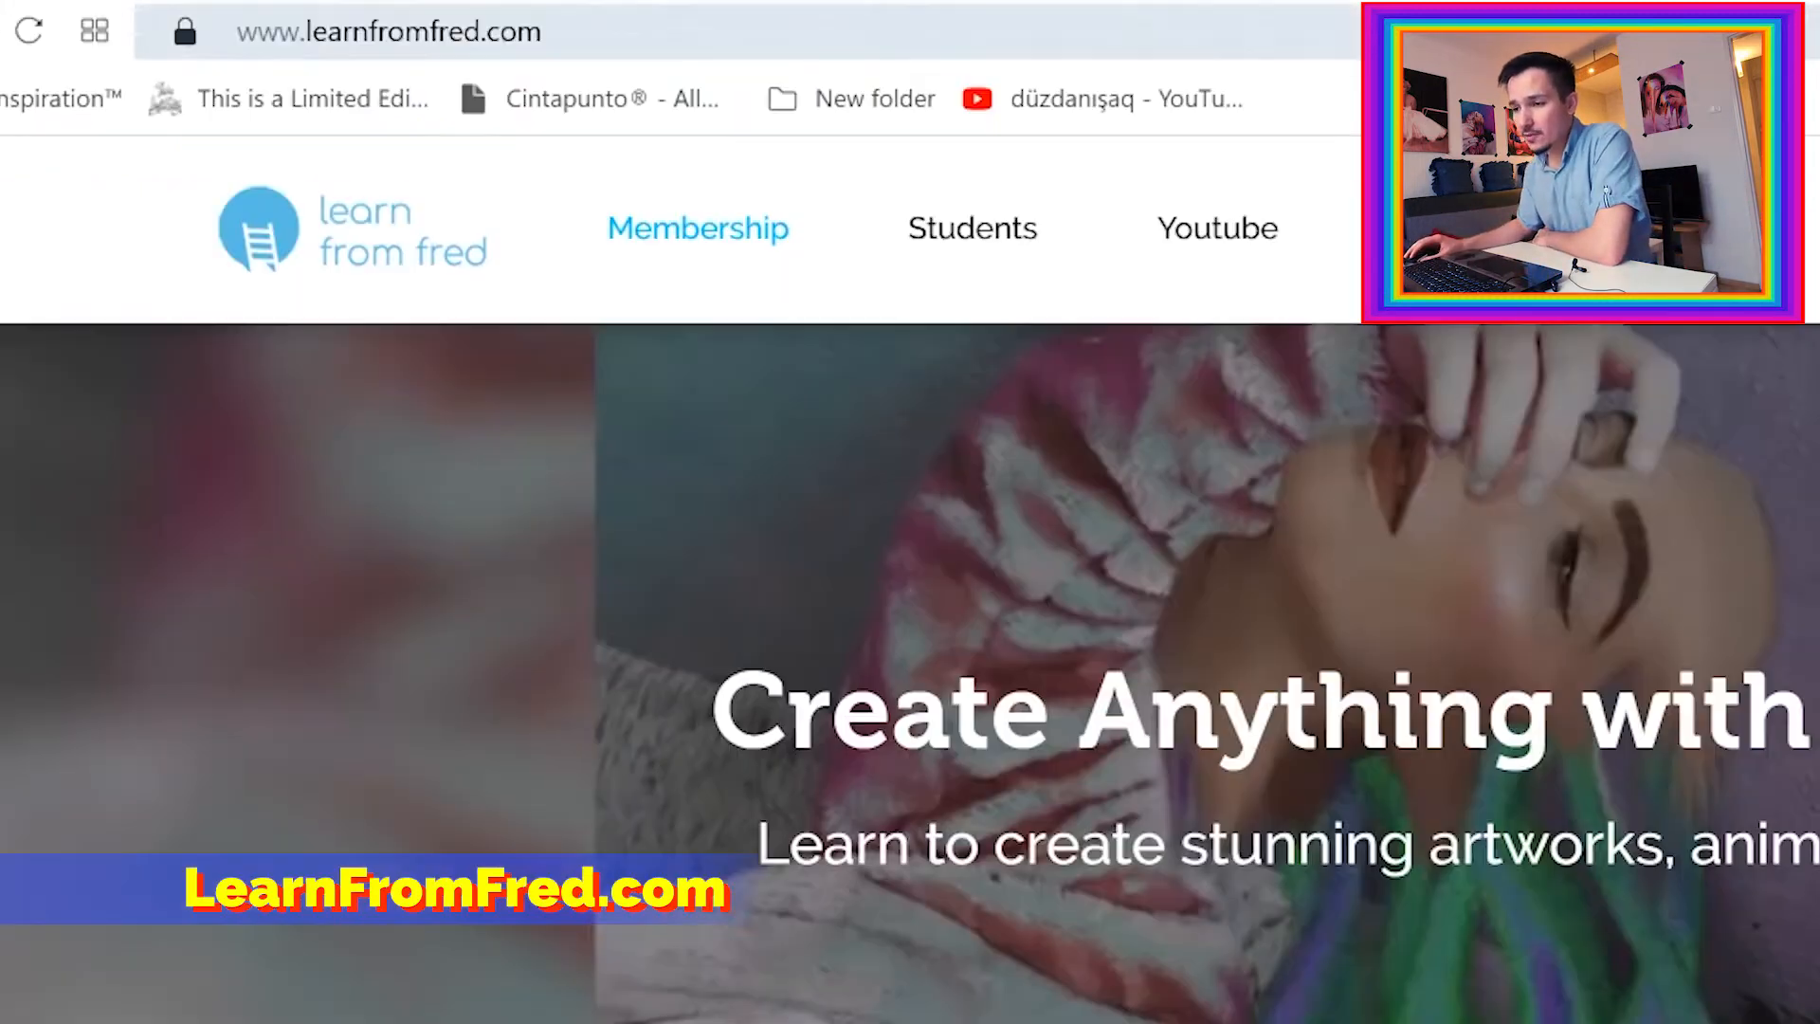
Look through the learnfromfred.com home page, including its video and project sections
key(ctrl+l)
key(End)
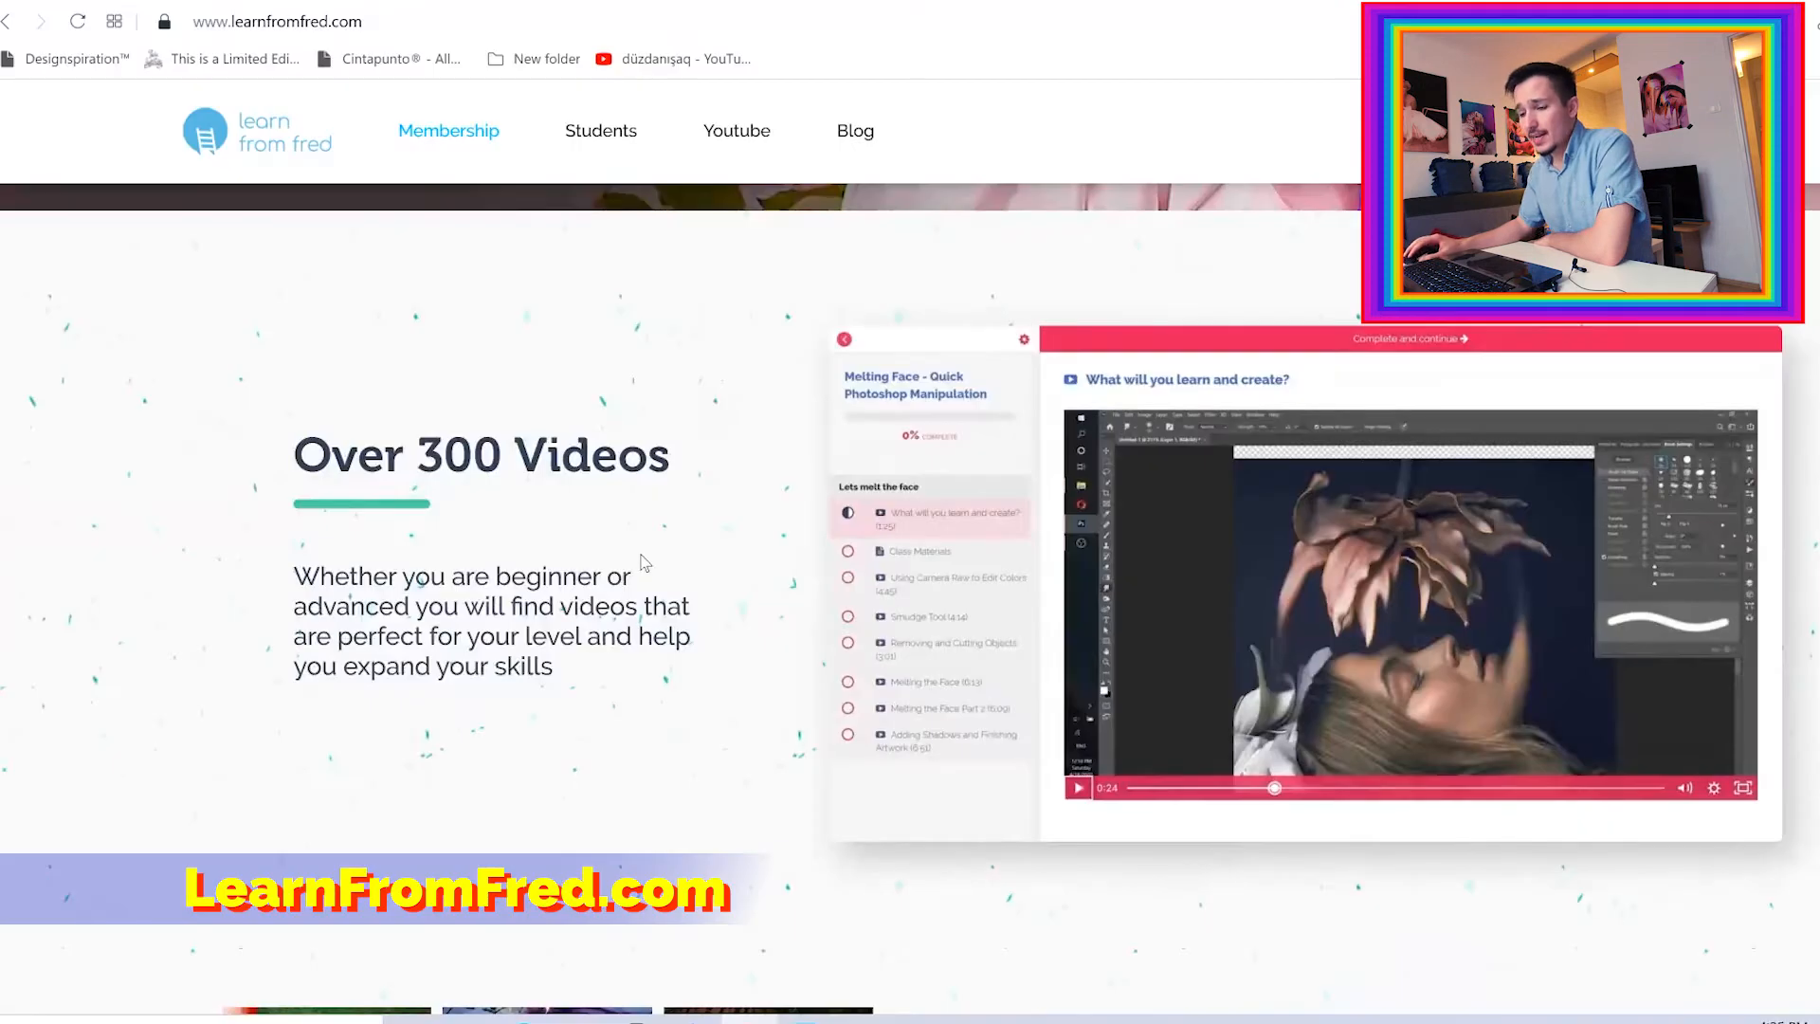
scroll(1240, 636, down, 8)
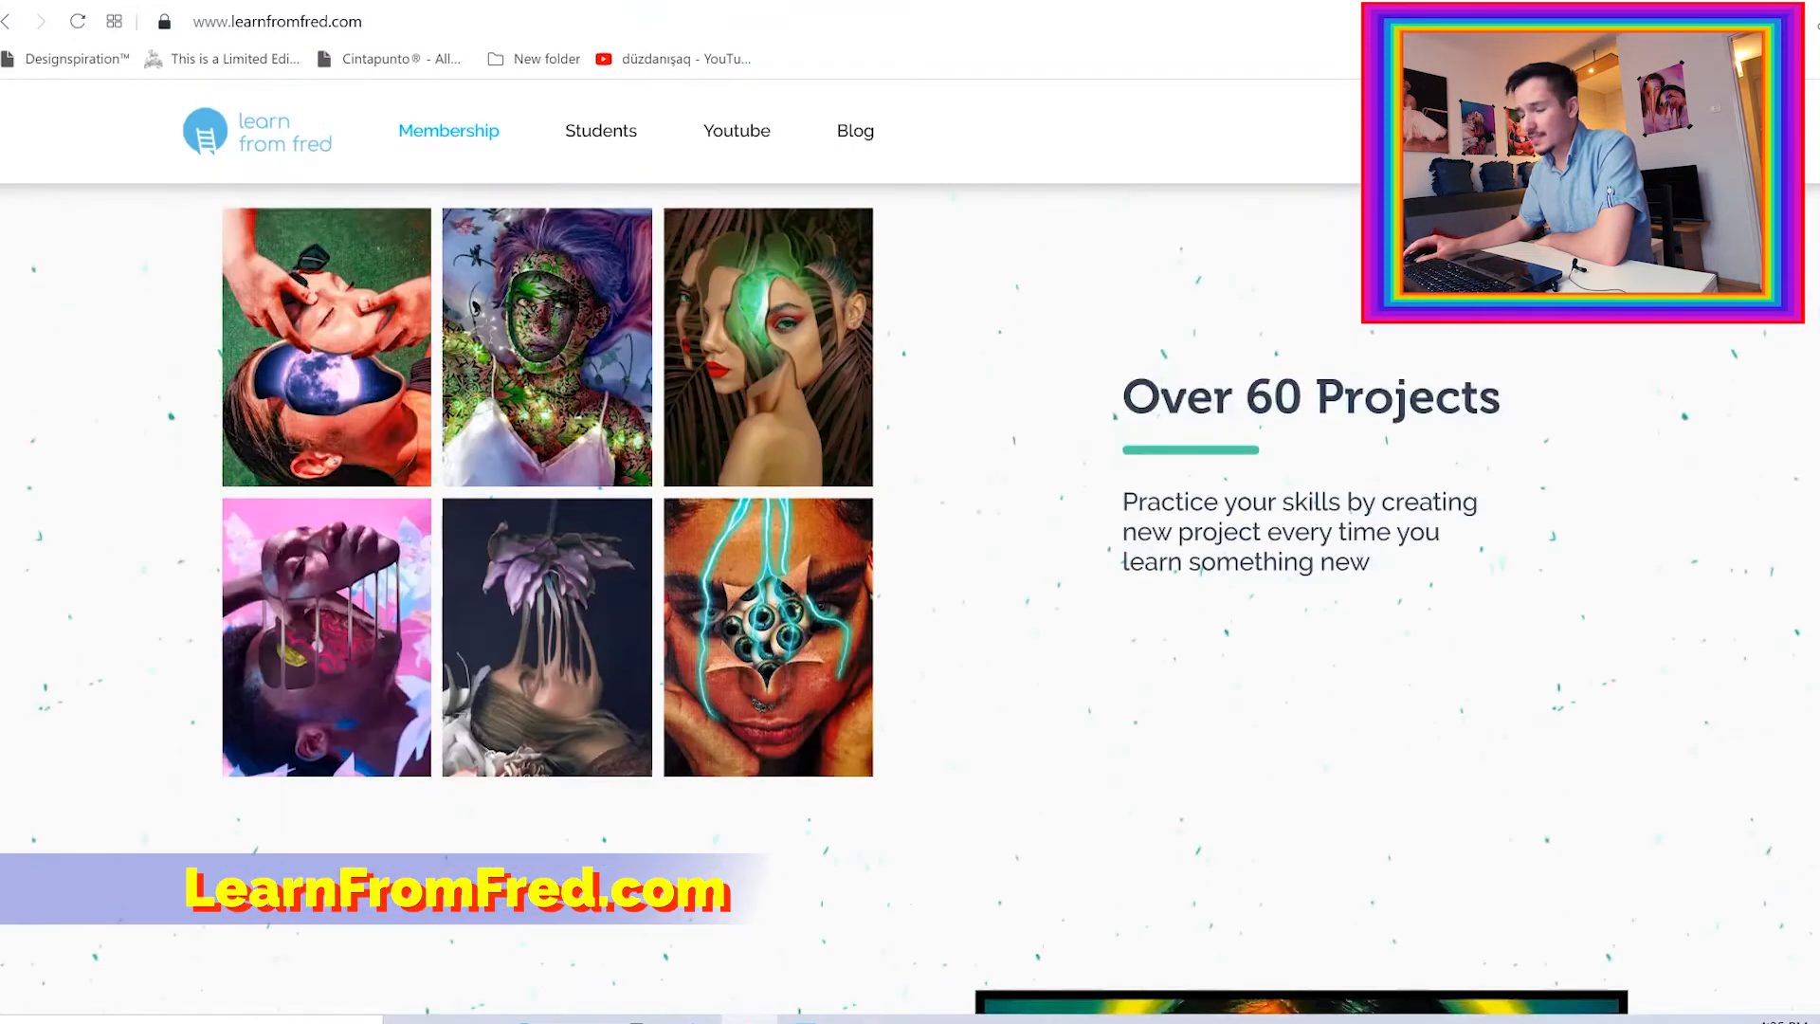
scroll(1201, 550, down, 15)
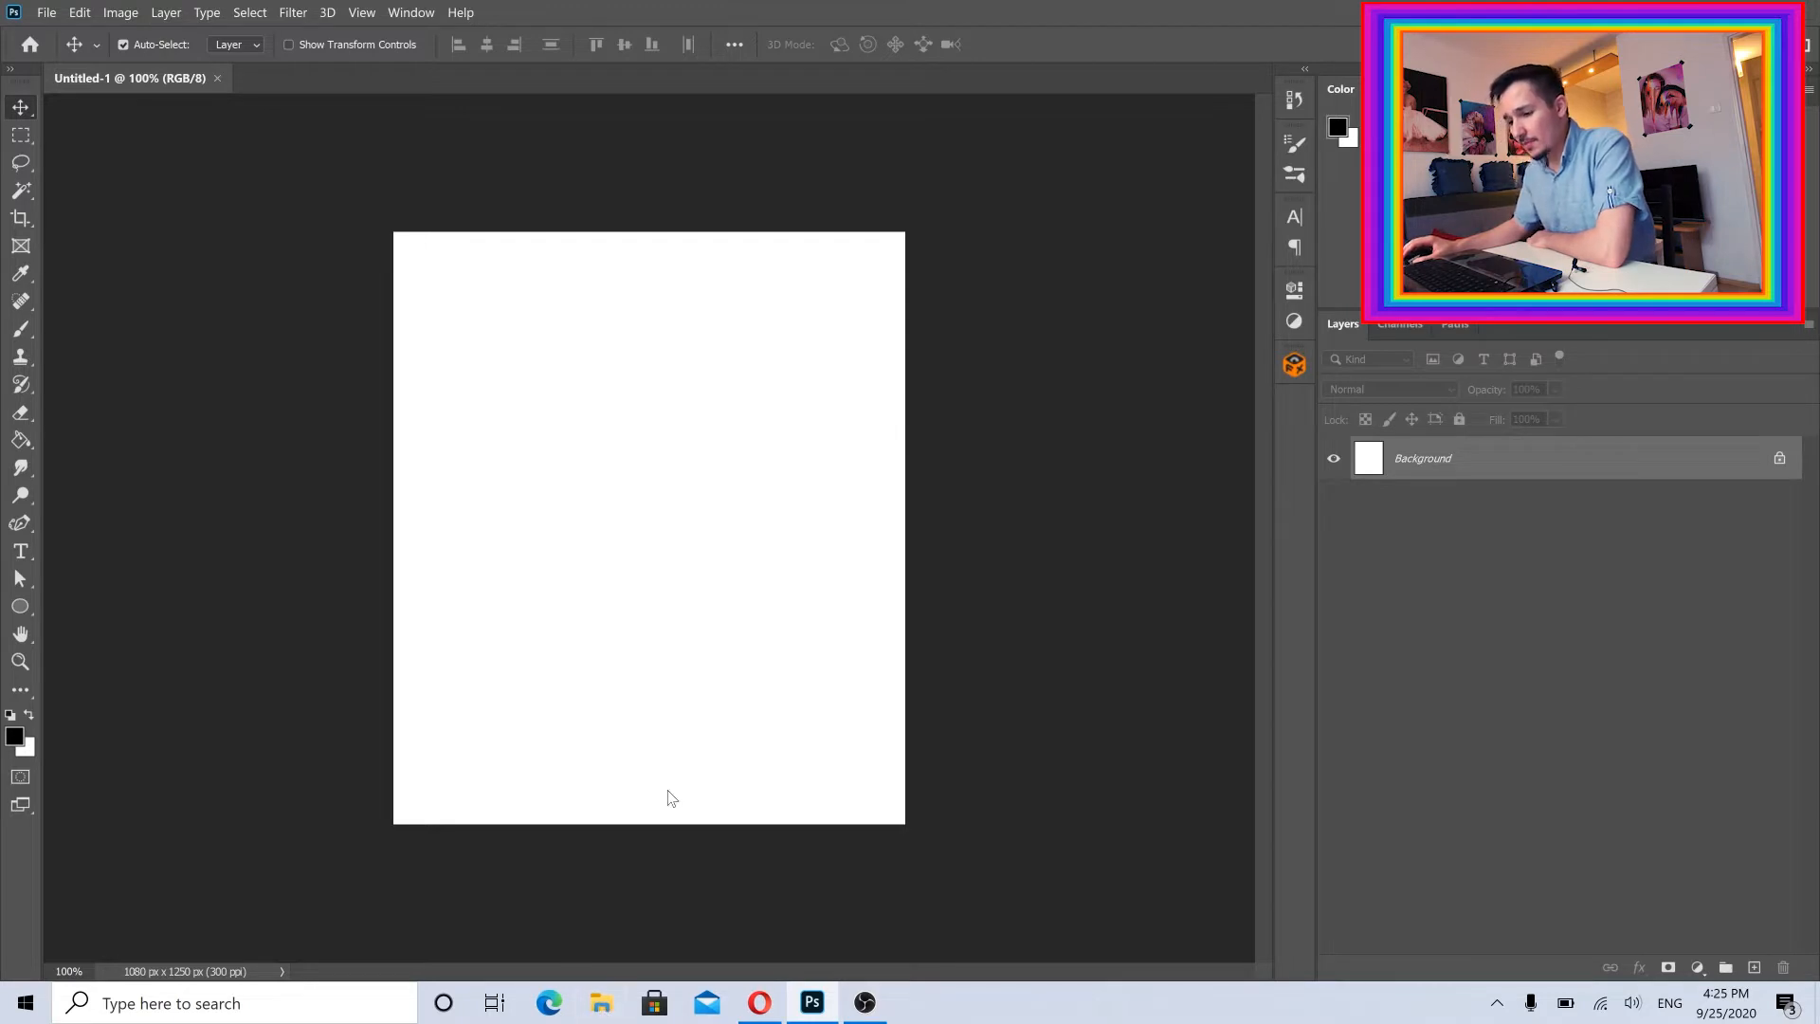
Place the photo of the woman holding up a mirror from the Downloads folder into the blank Photoshop document
key(super+e)
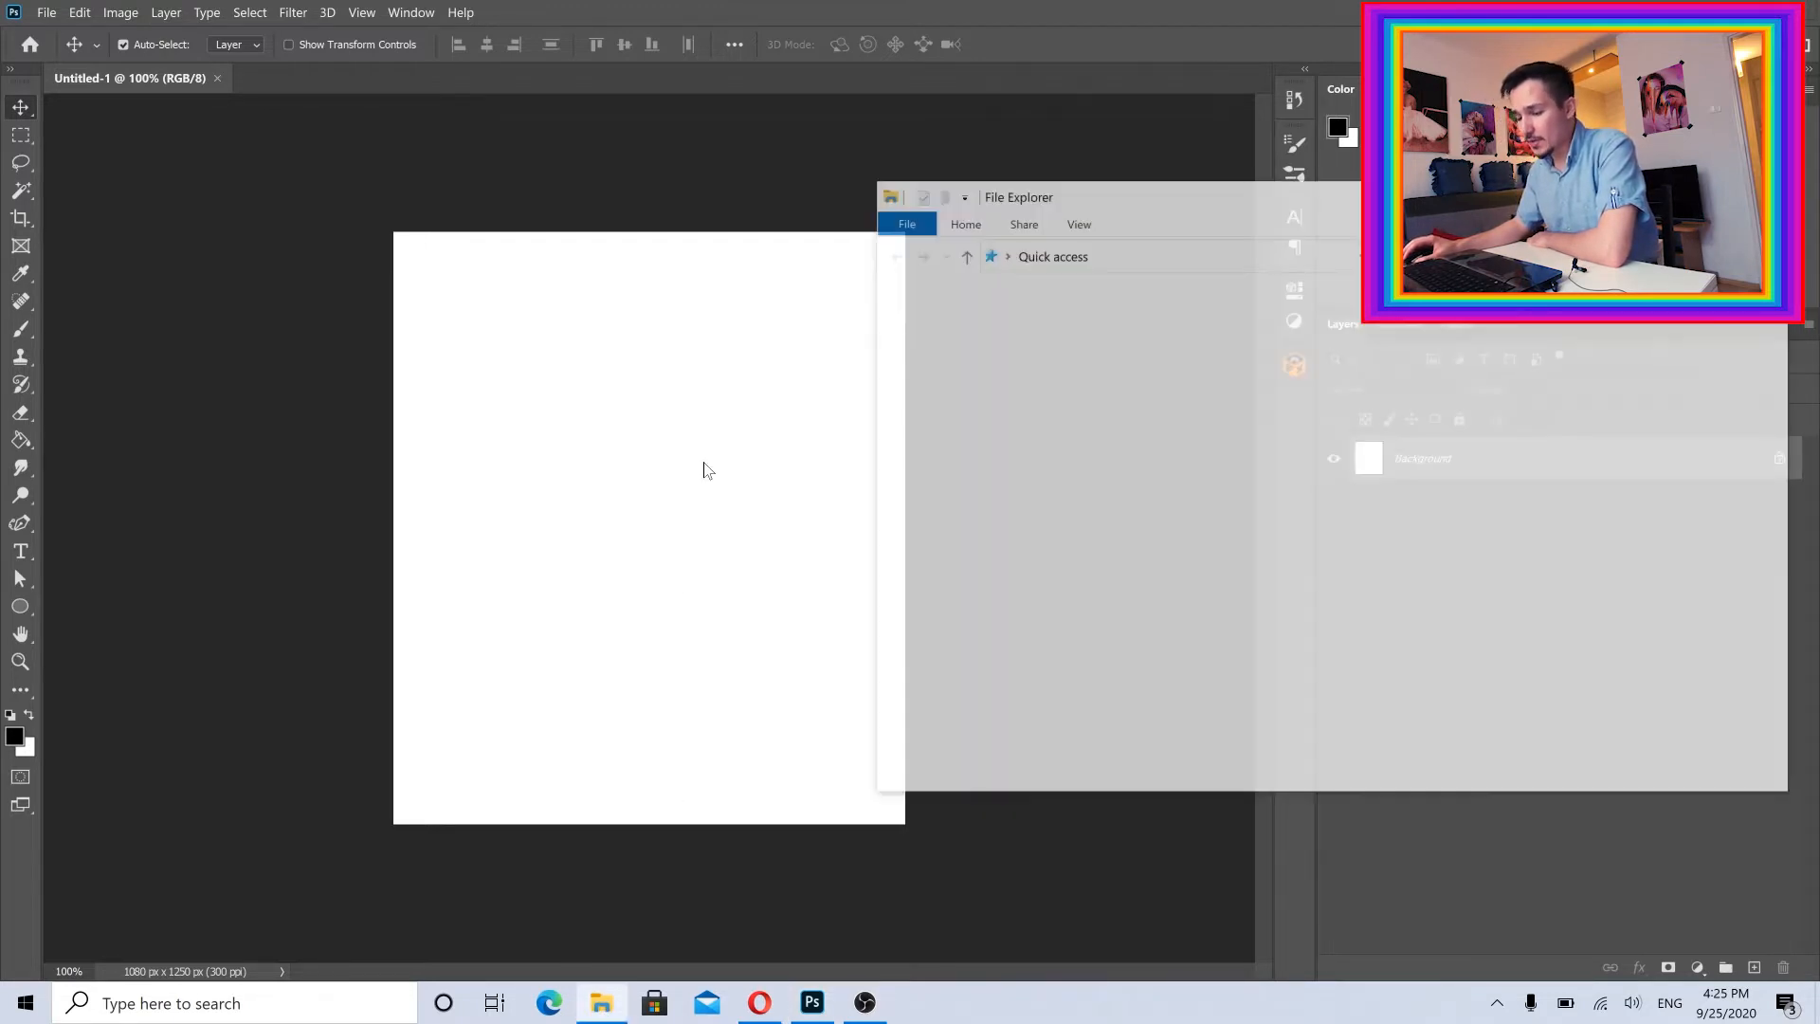
scroll(939, 642, down, 2)
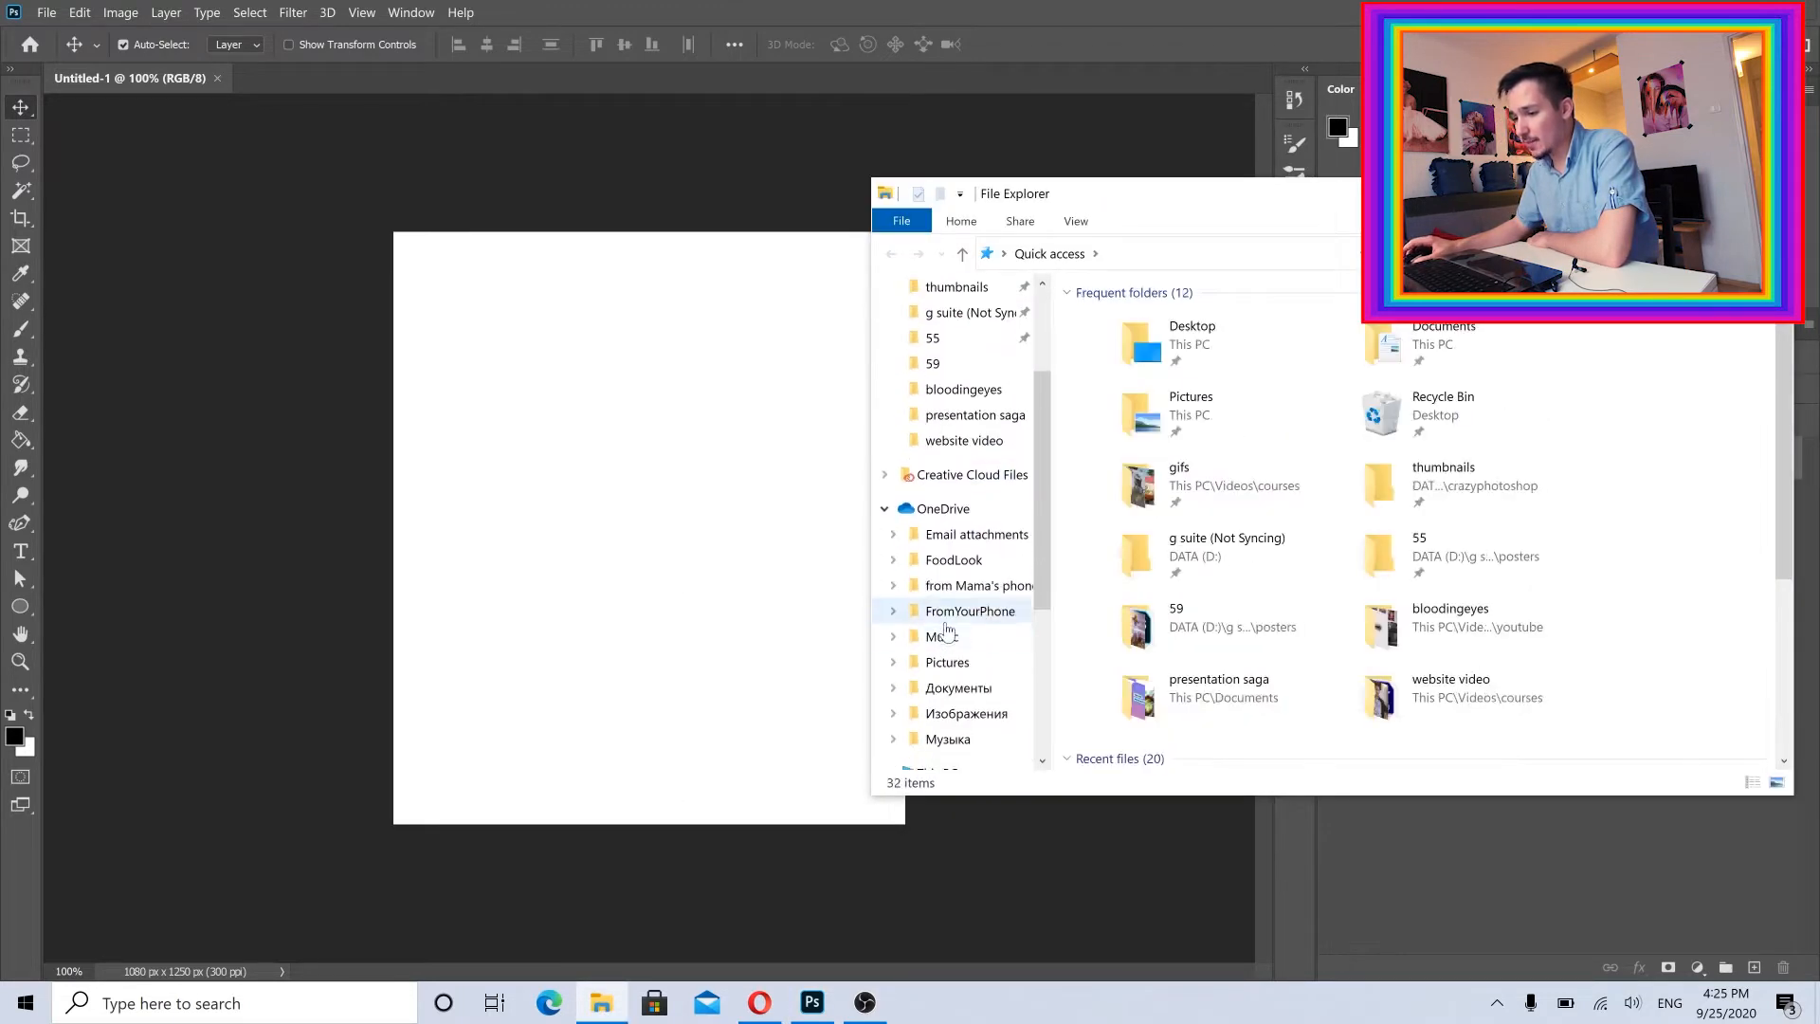
scroll(938, 642, up, 2)
scroll(948, 569, down, 6)
click(956, 576)
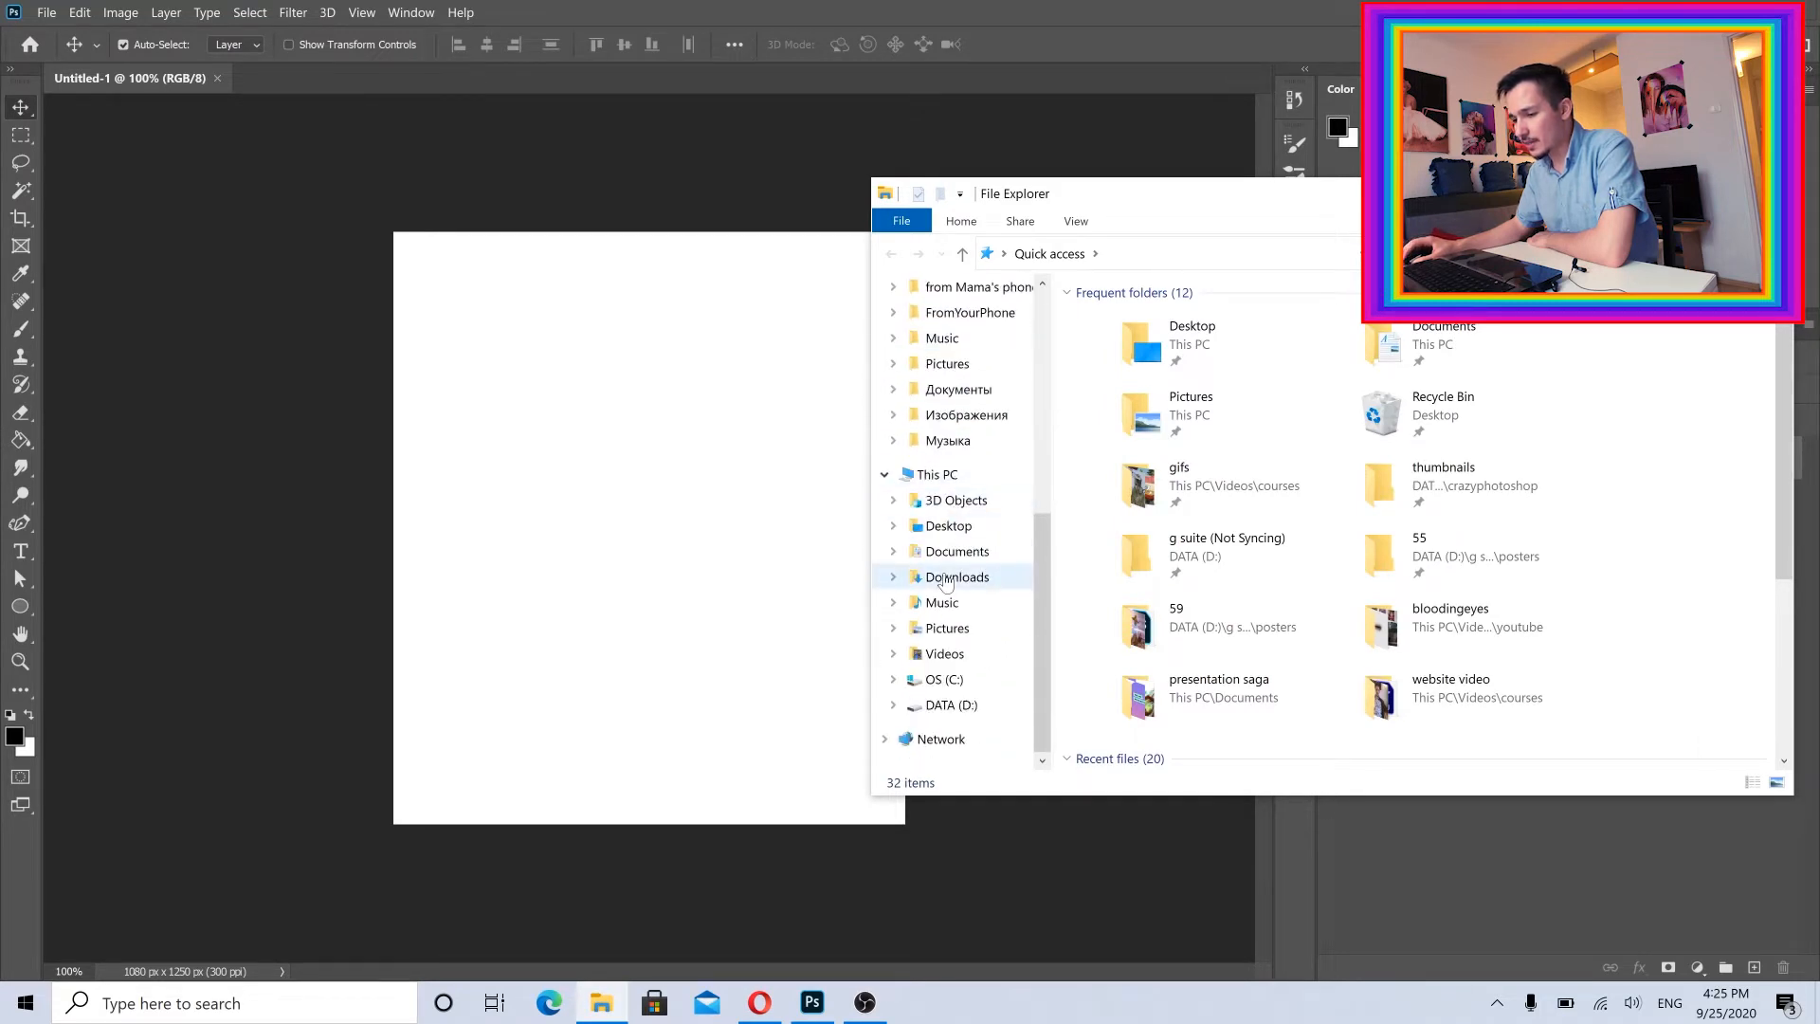
drag(1232, 206, 1166, 199)
scroll(1365, 427, down, 5)
click(1507, 654)
drag(1507, 654, 1009, 520)
Scale the placed photo down to the canvas width, shift it slightly down to cover the canvas, and commit the placement
drag(829, 540, 749, 463)
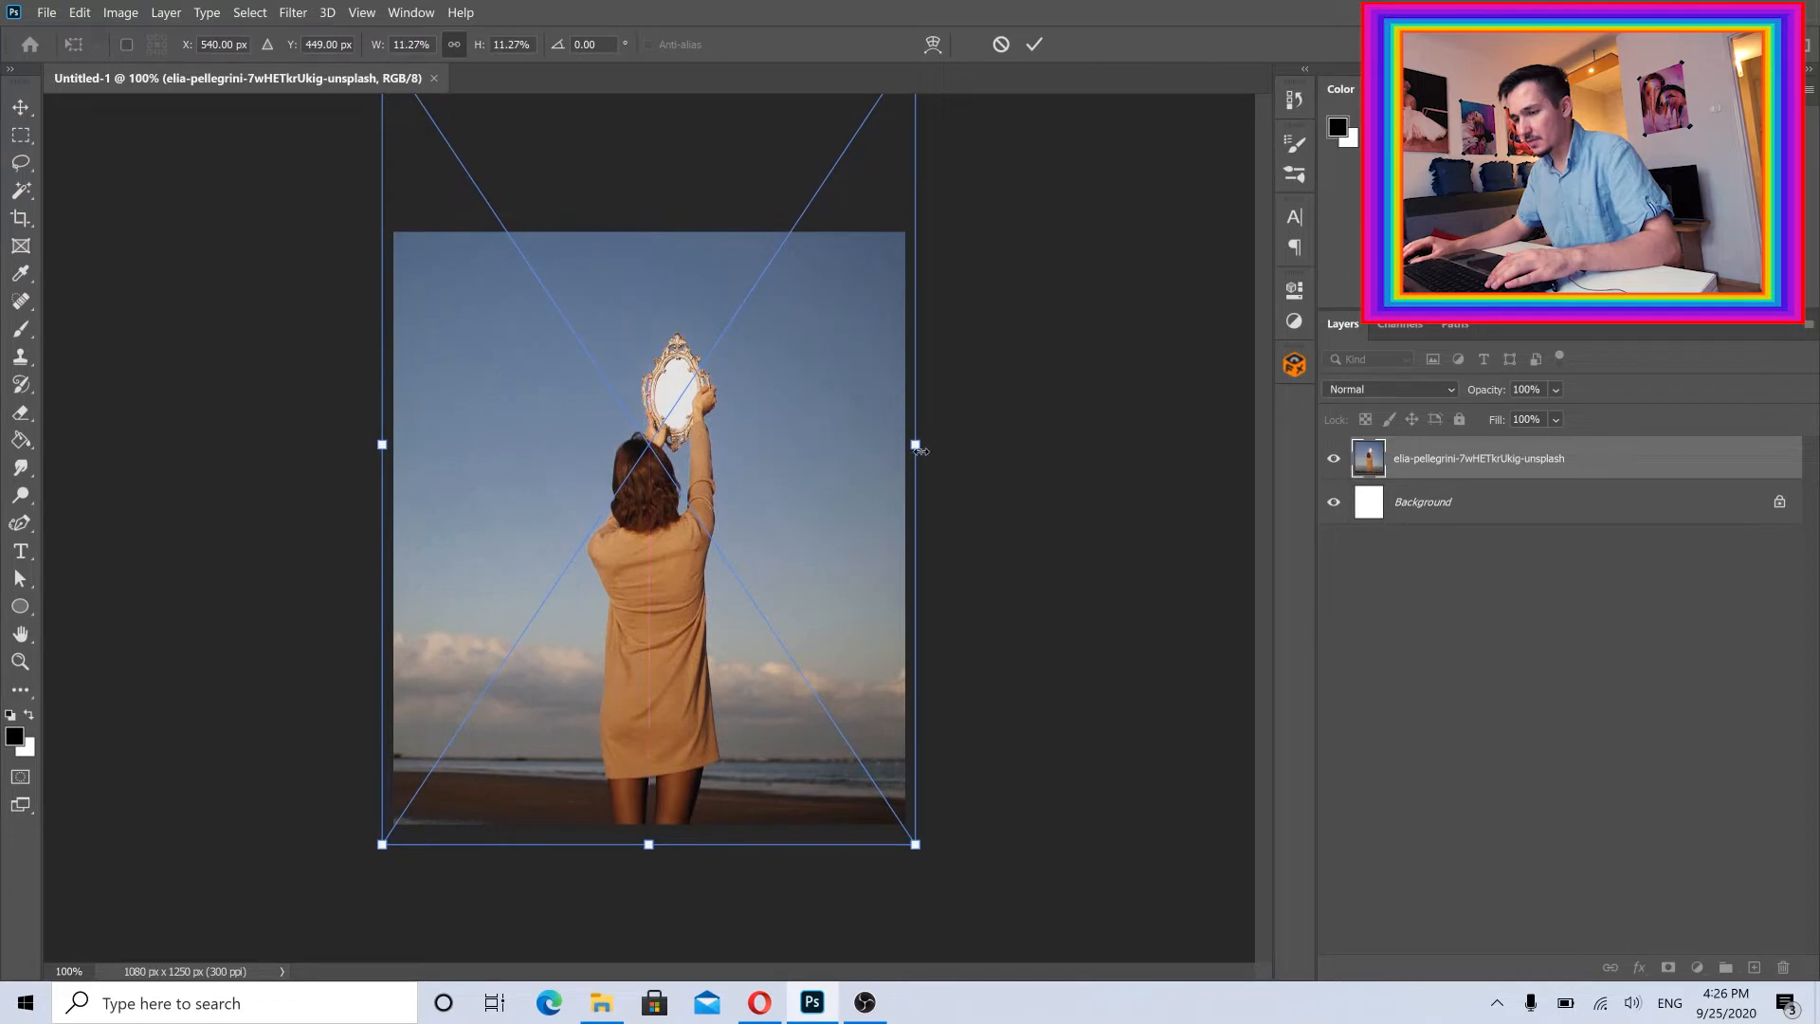
drag(921, 451, 906, 450)
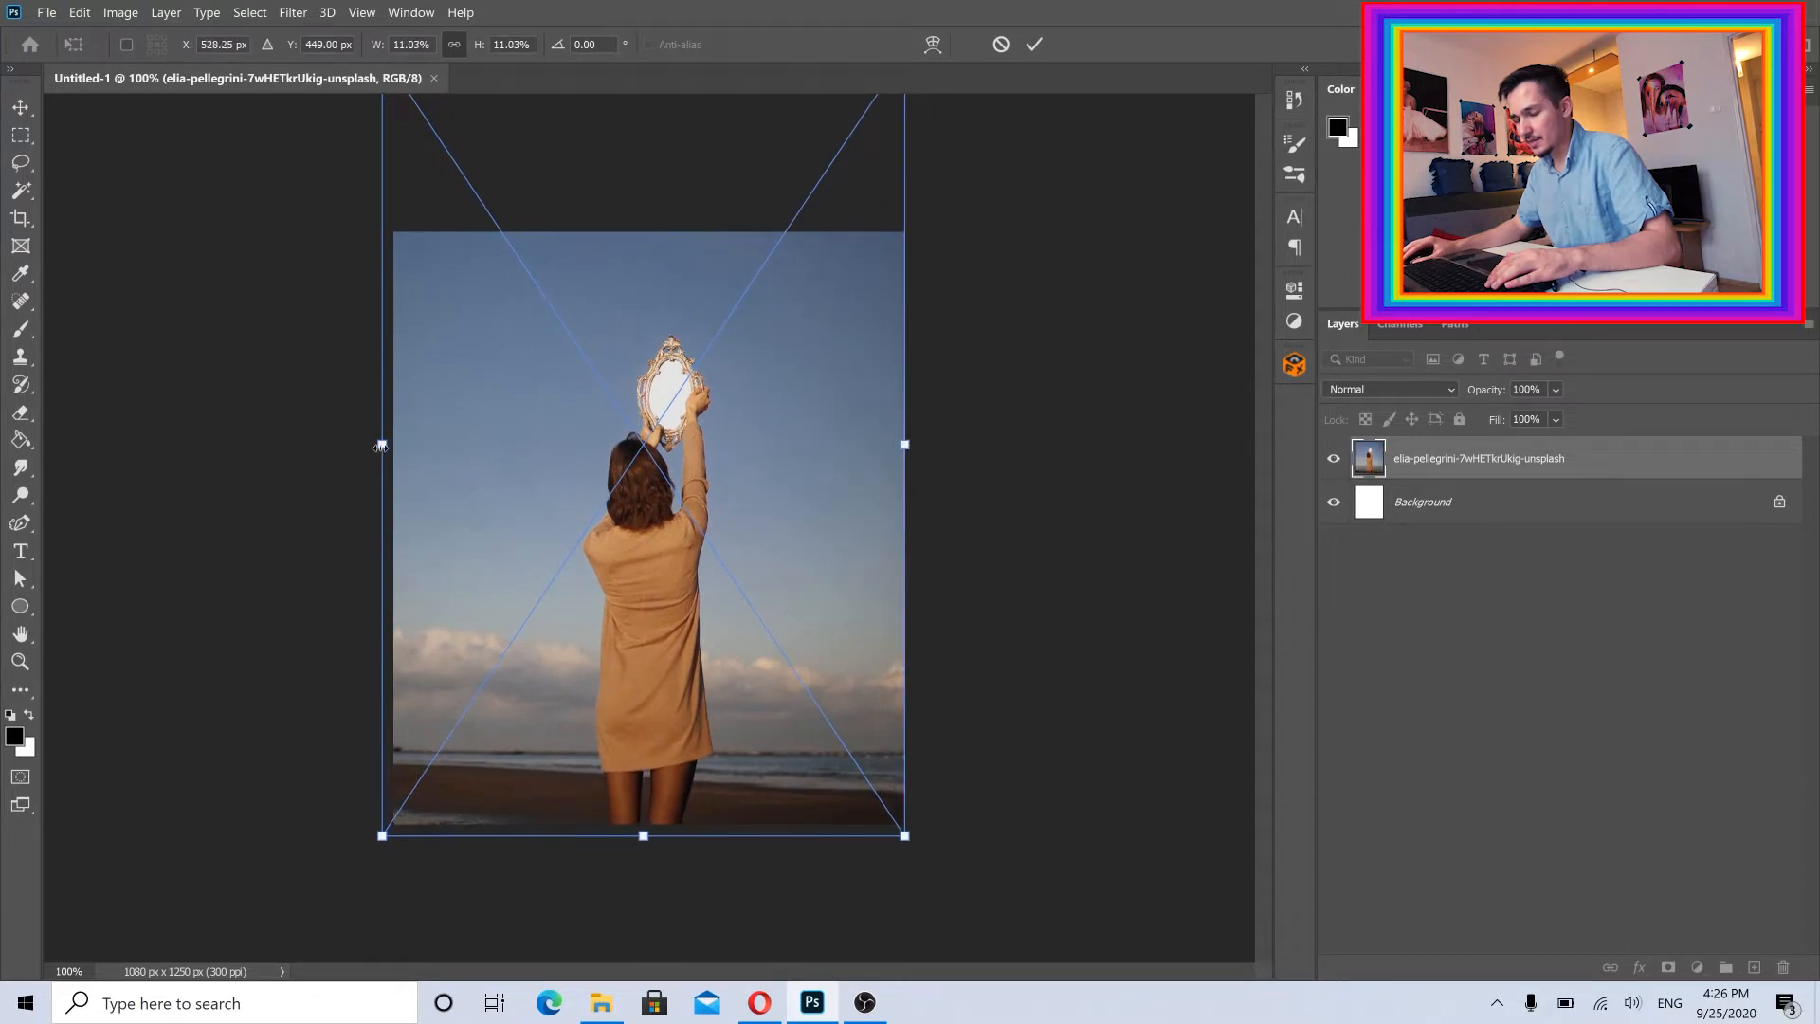
drag(381, 445, 393, 445)
drag(608, 416, 608, 459)
click(1035, 43)
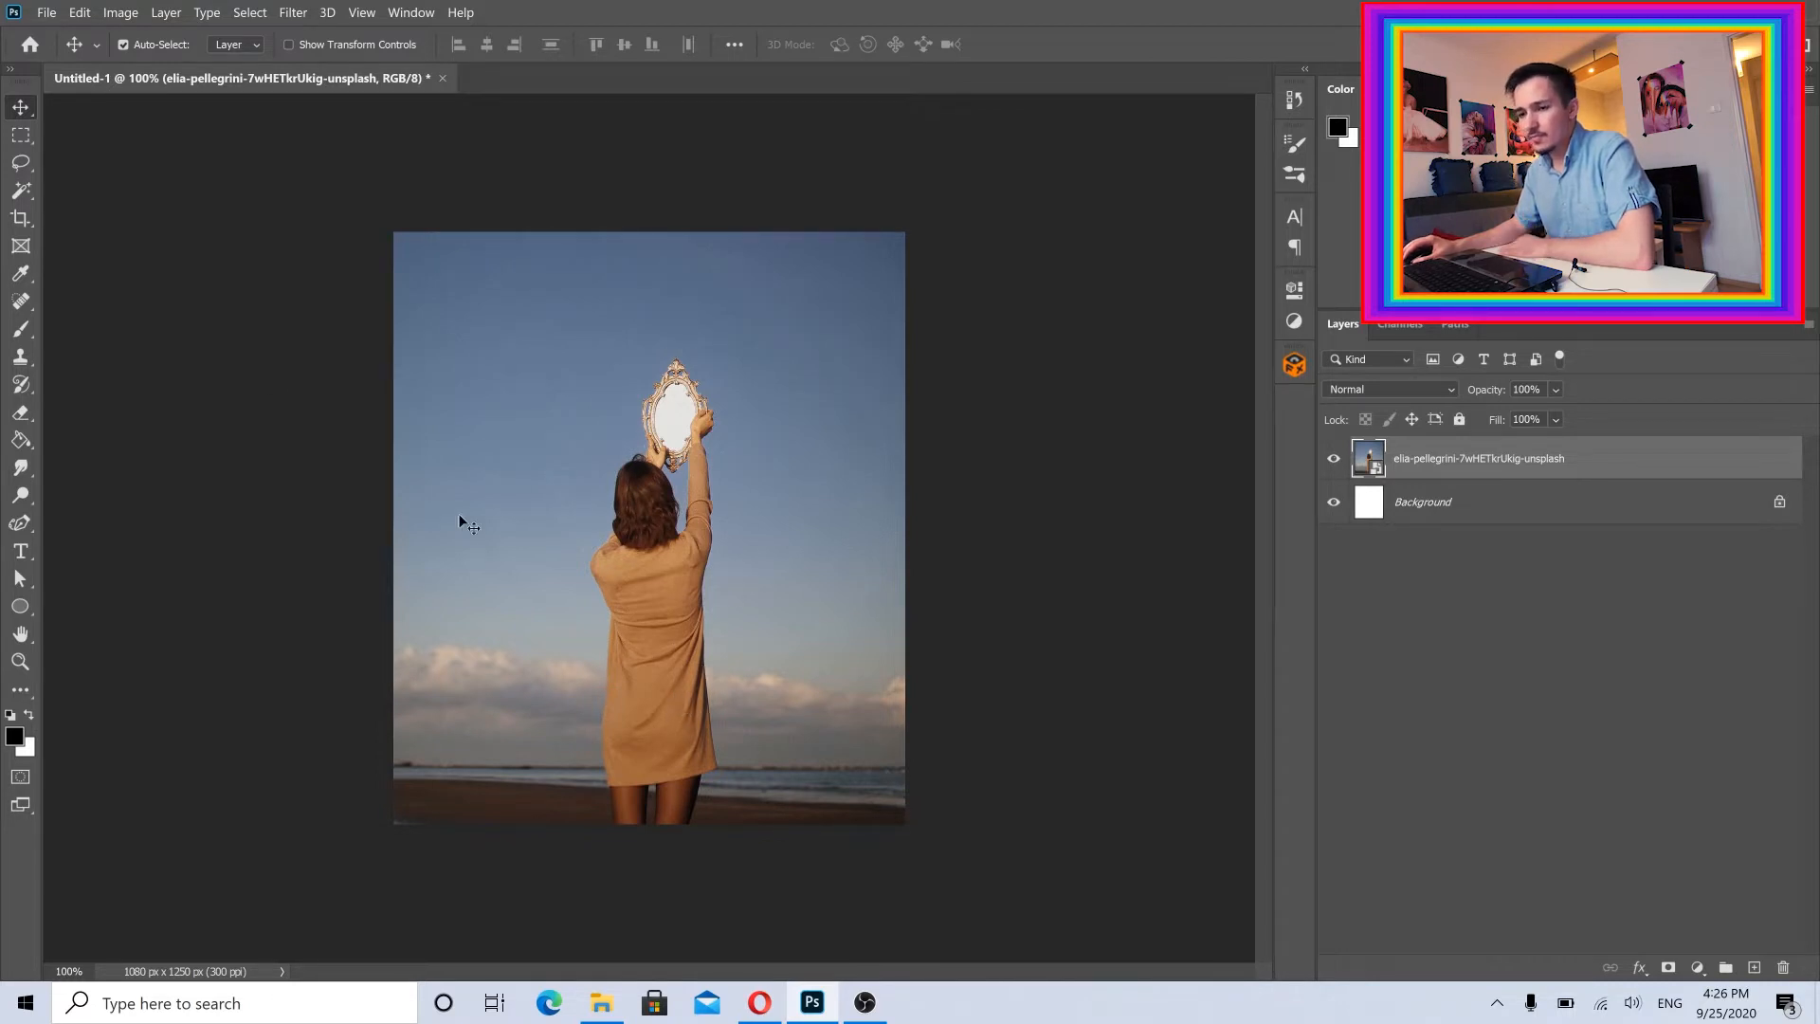
Select the woman together with the mirror using the Object Selection tool in Rectangle mode
click(17, 193)
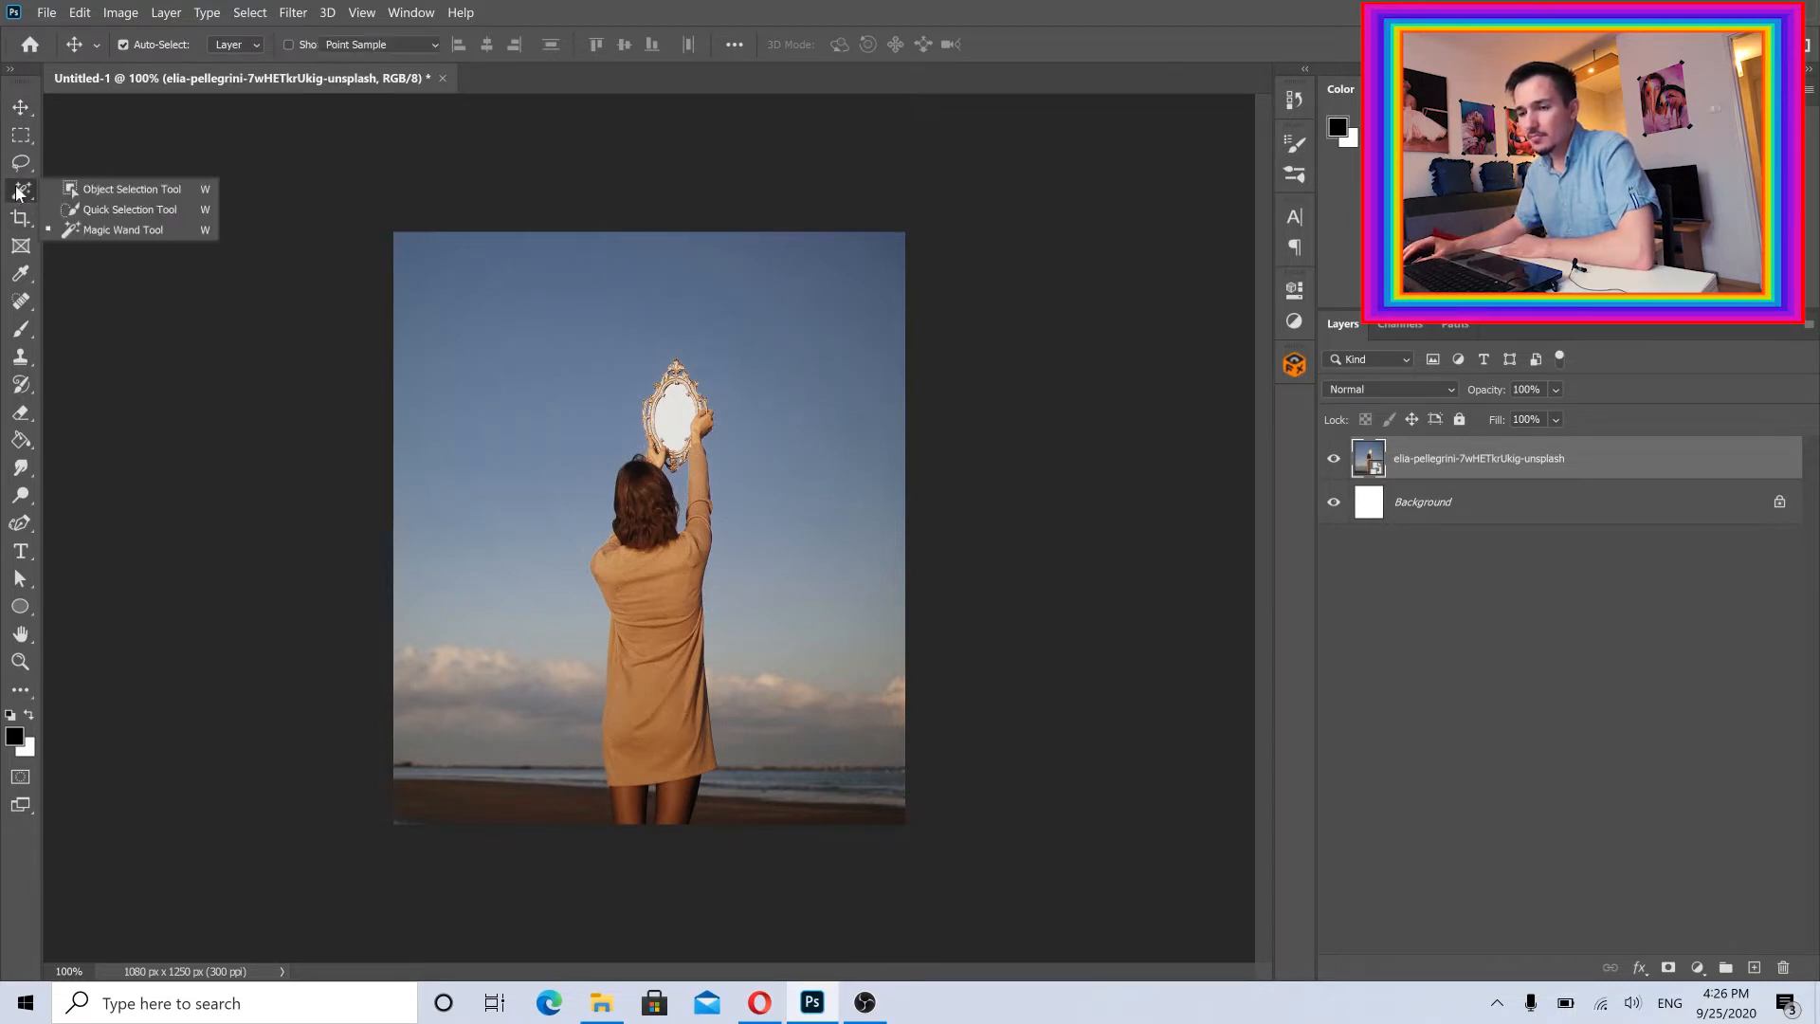
click(116, 214)
click(77, 190)
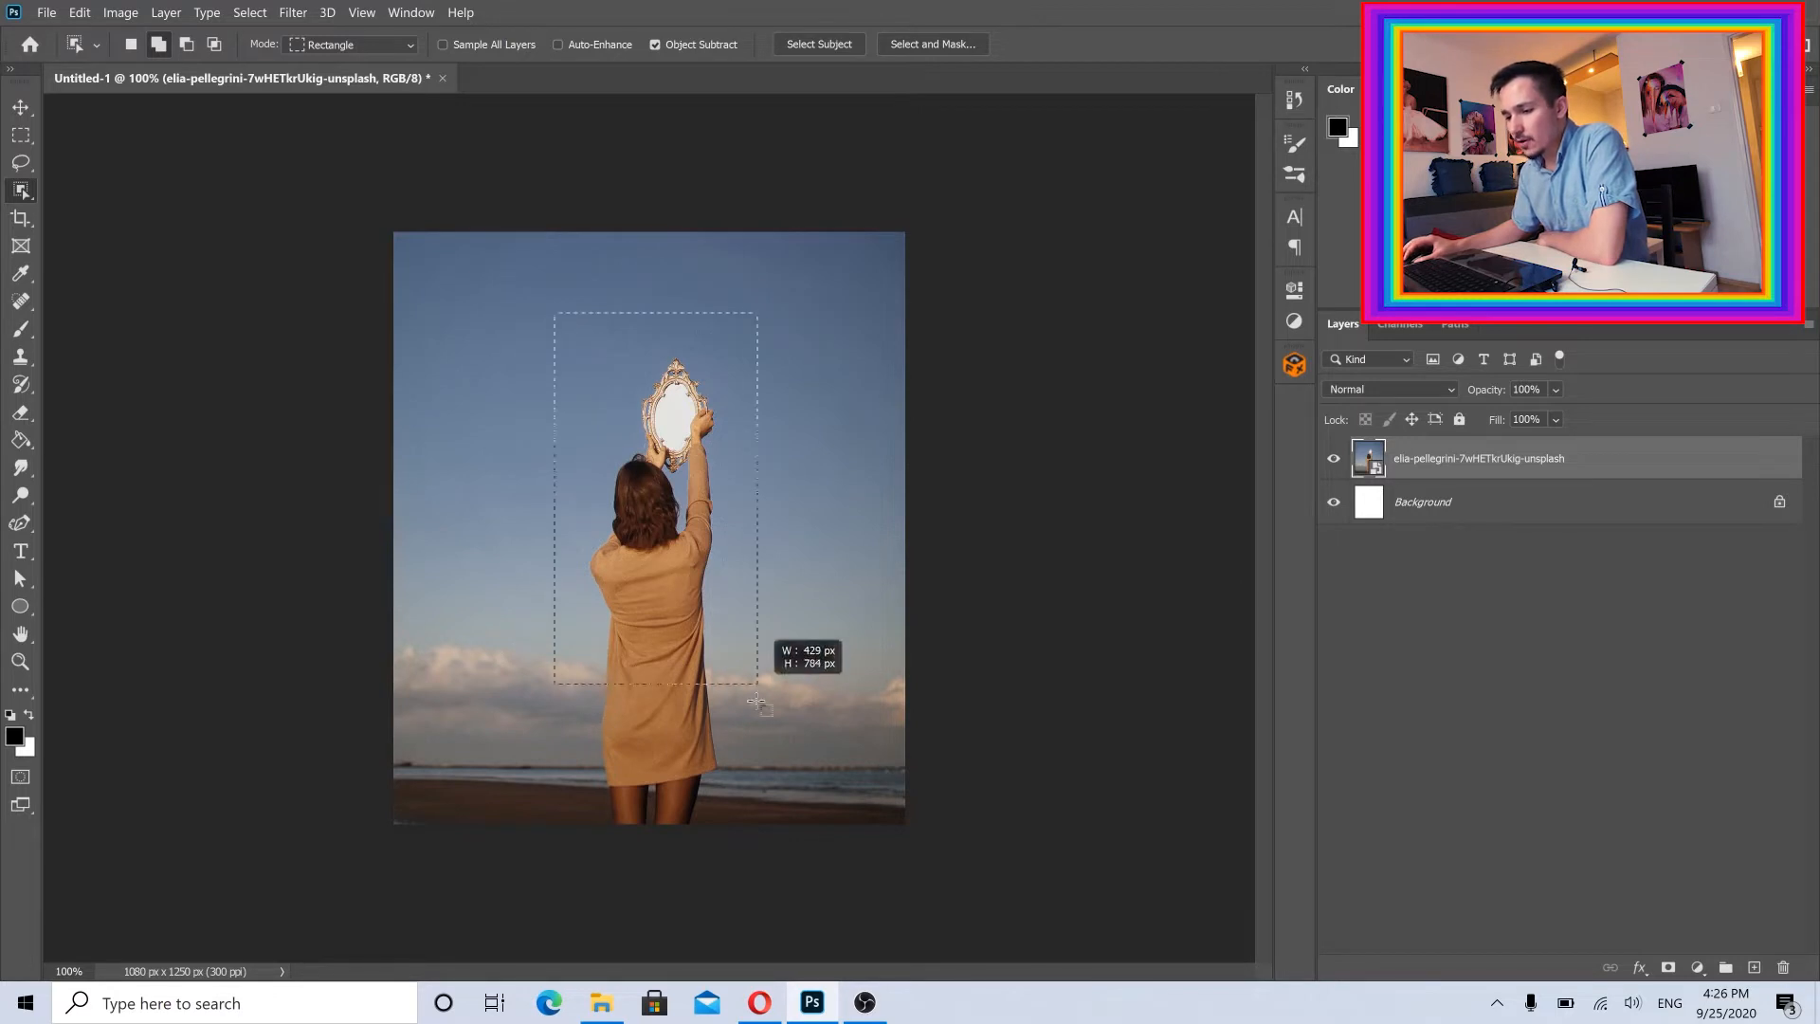
drag(756, 702, 742, 624)
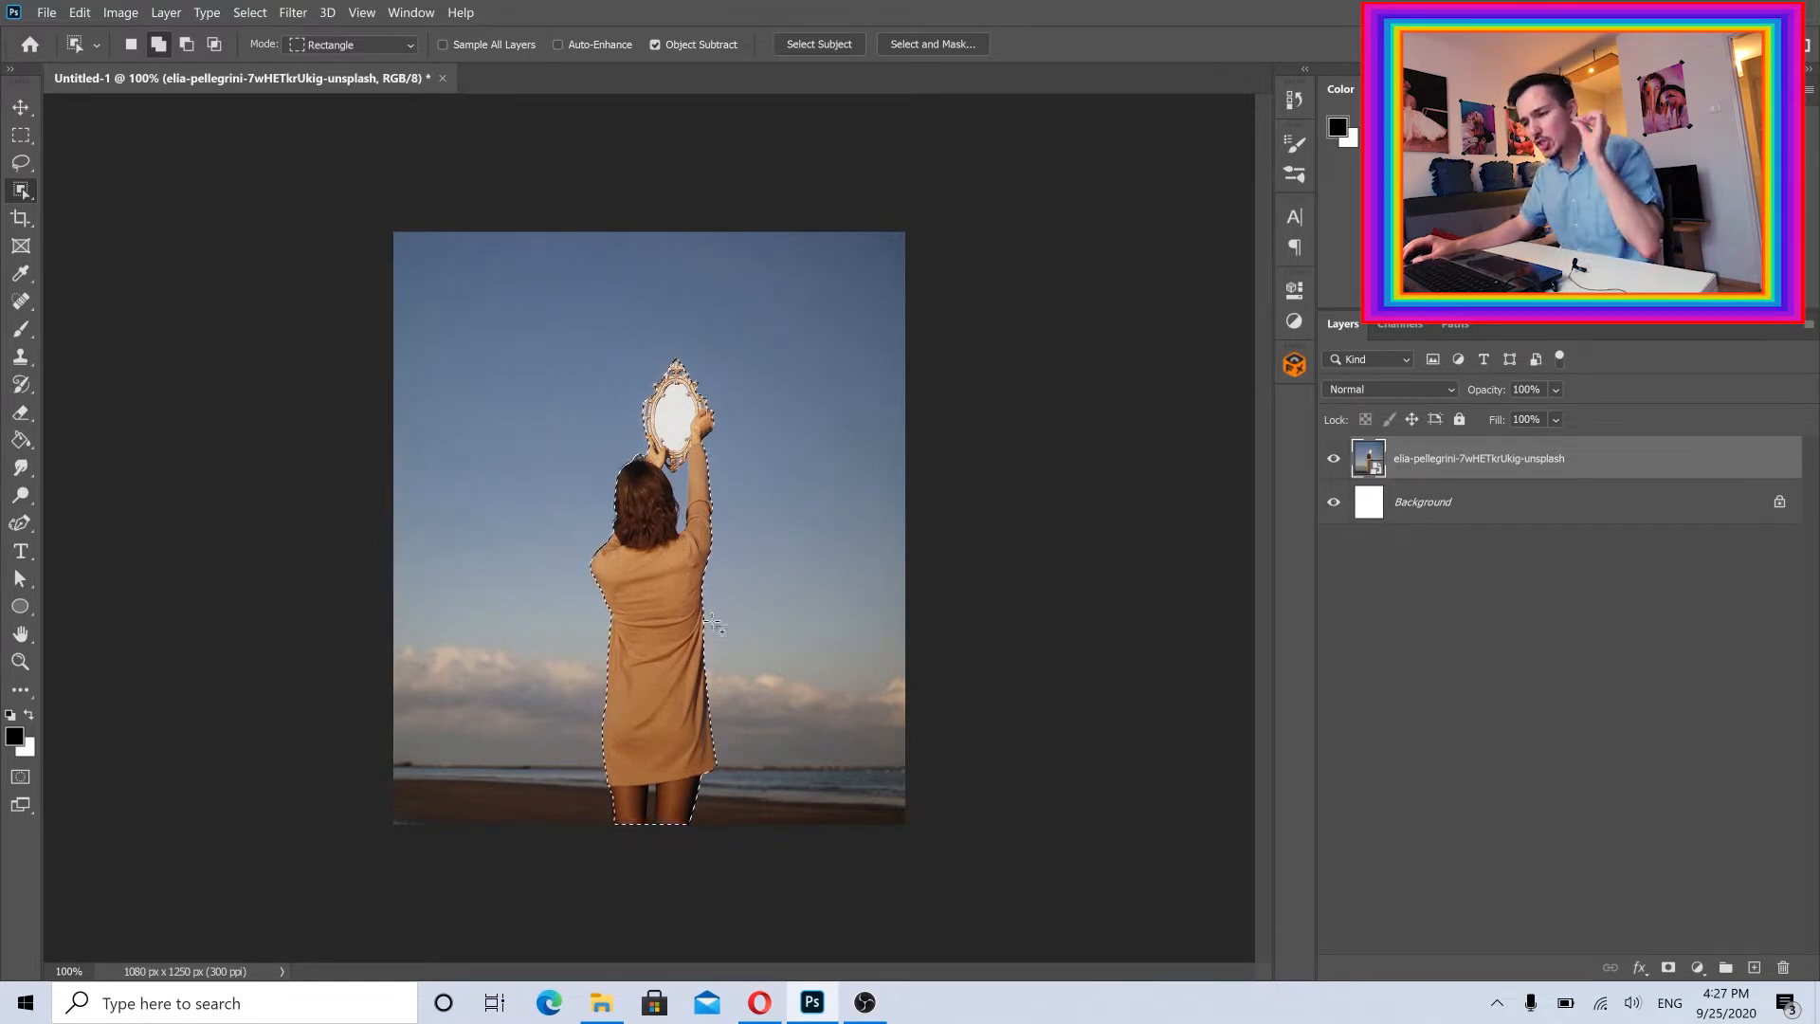
Subtract the sky between the woman's hair, raised arm and mirror from the selection with the Quick Selection tool
scroll(701, 601, up, 2)
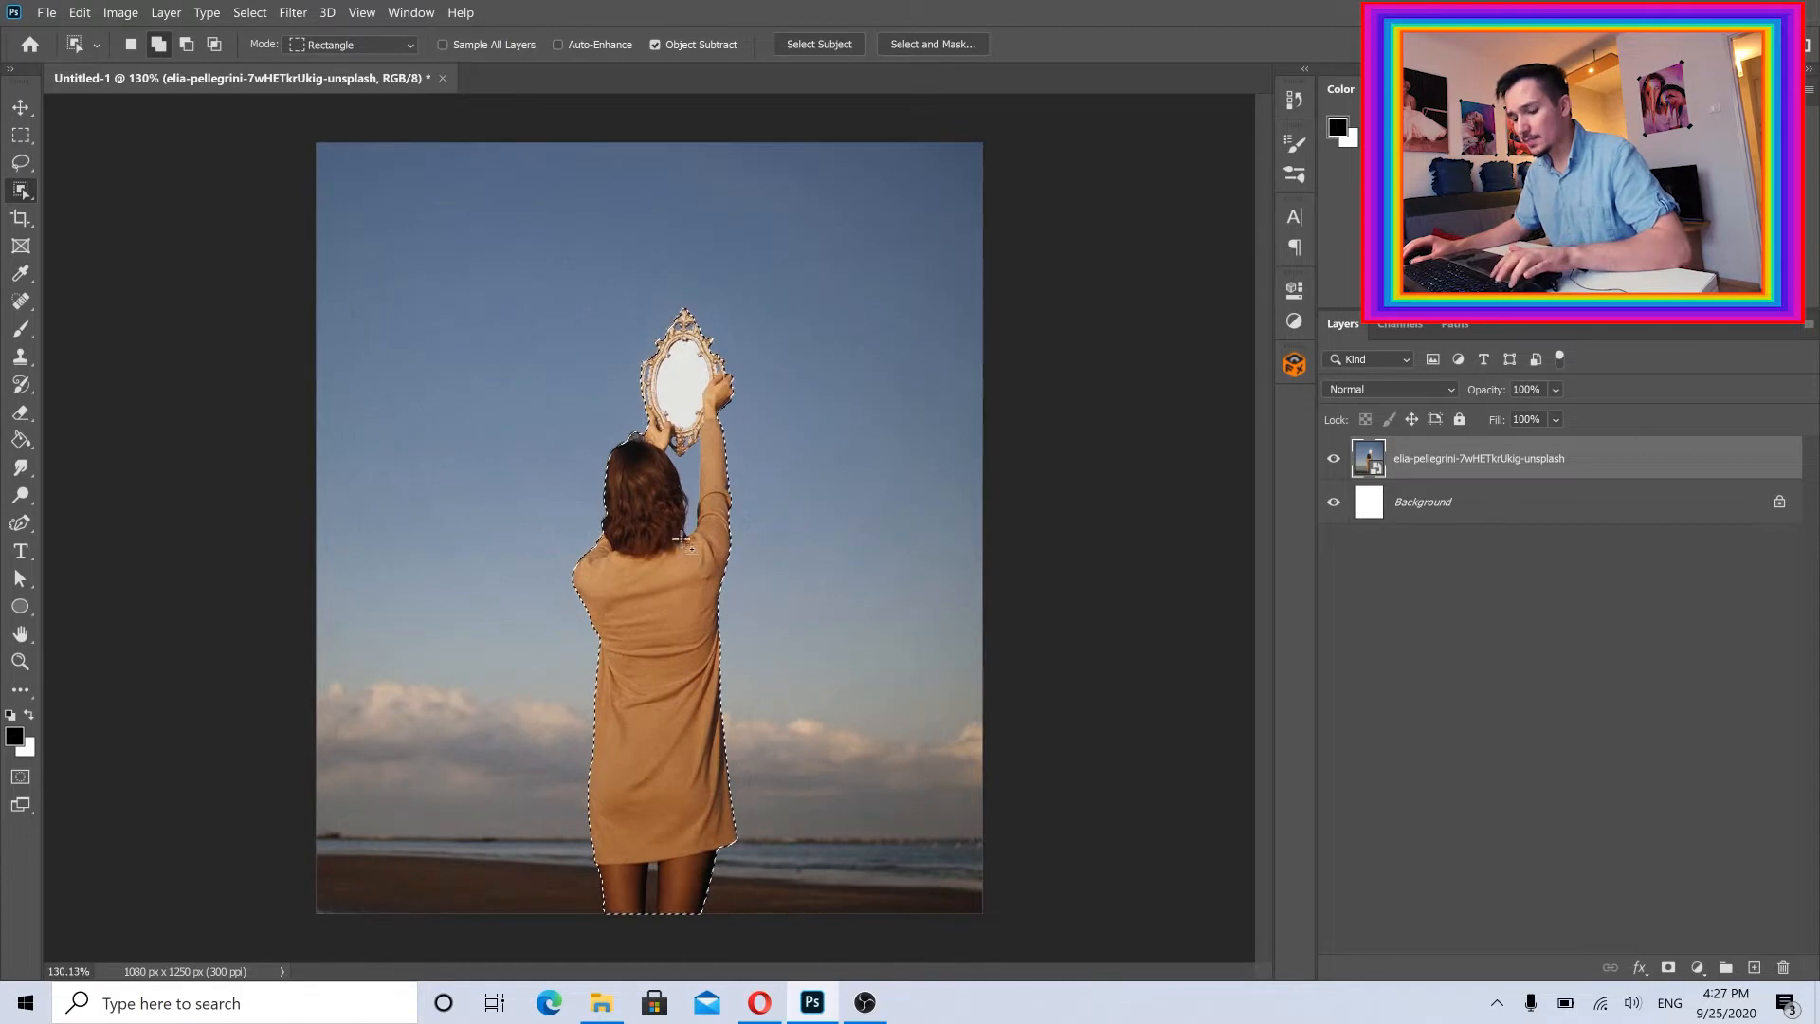
scroll(682, 538, up, 5)
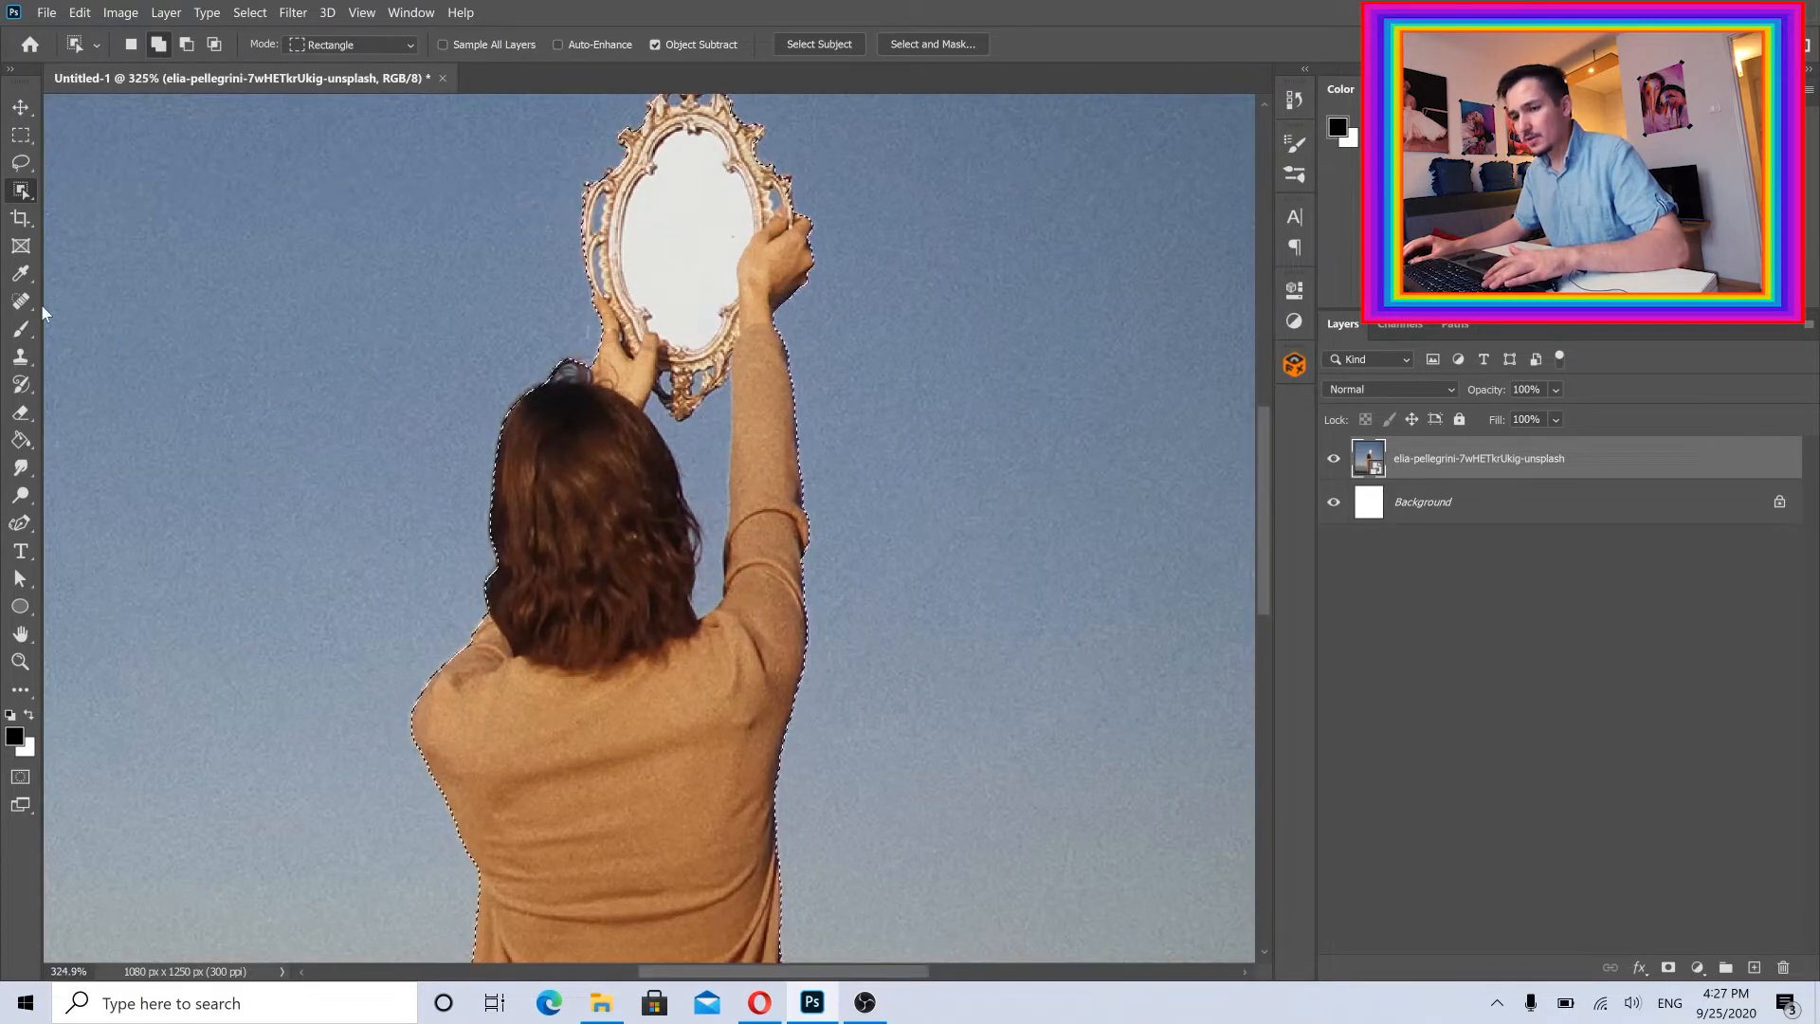
right_click(21, 190)
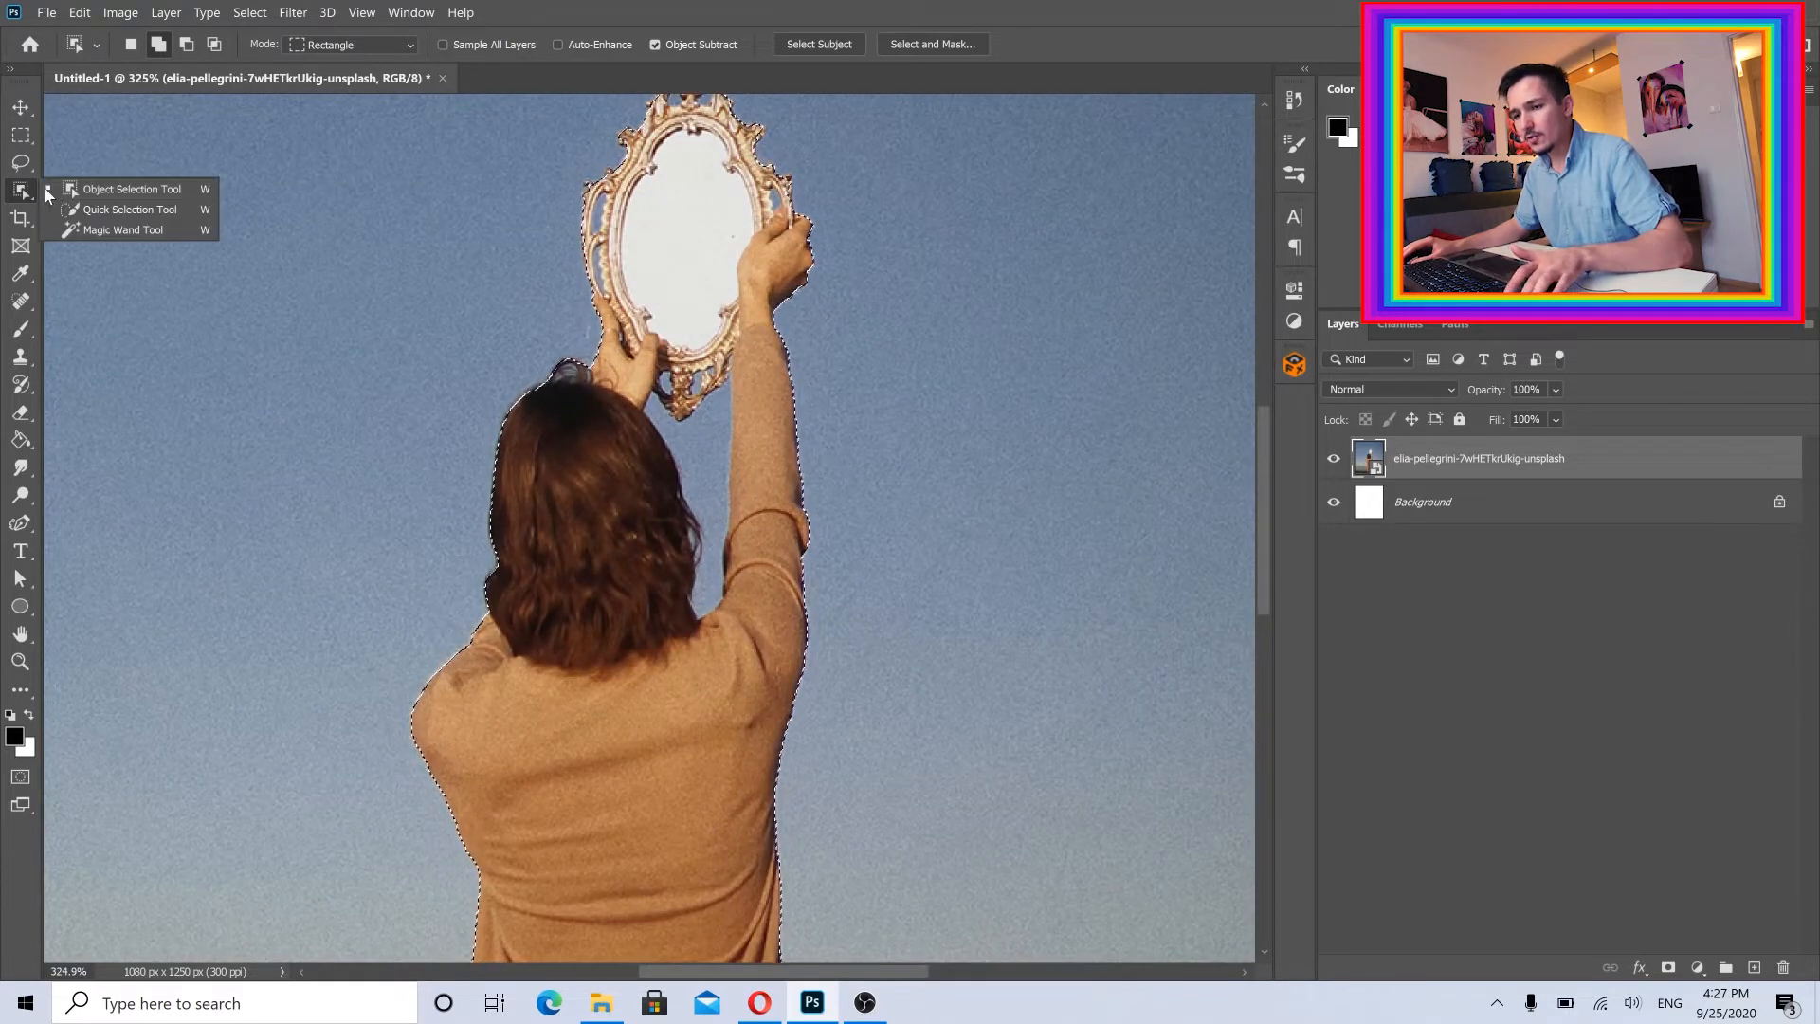
click(92, 209)
click(198, 46)
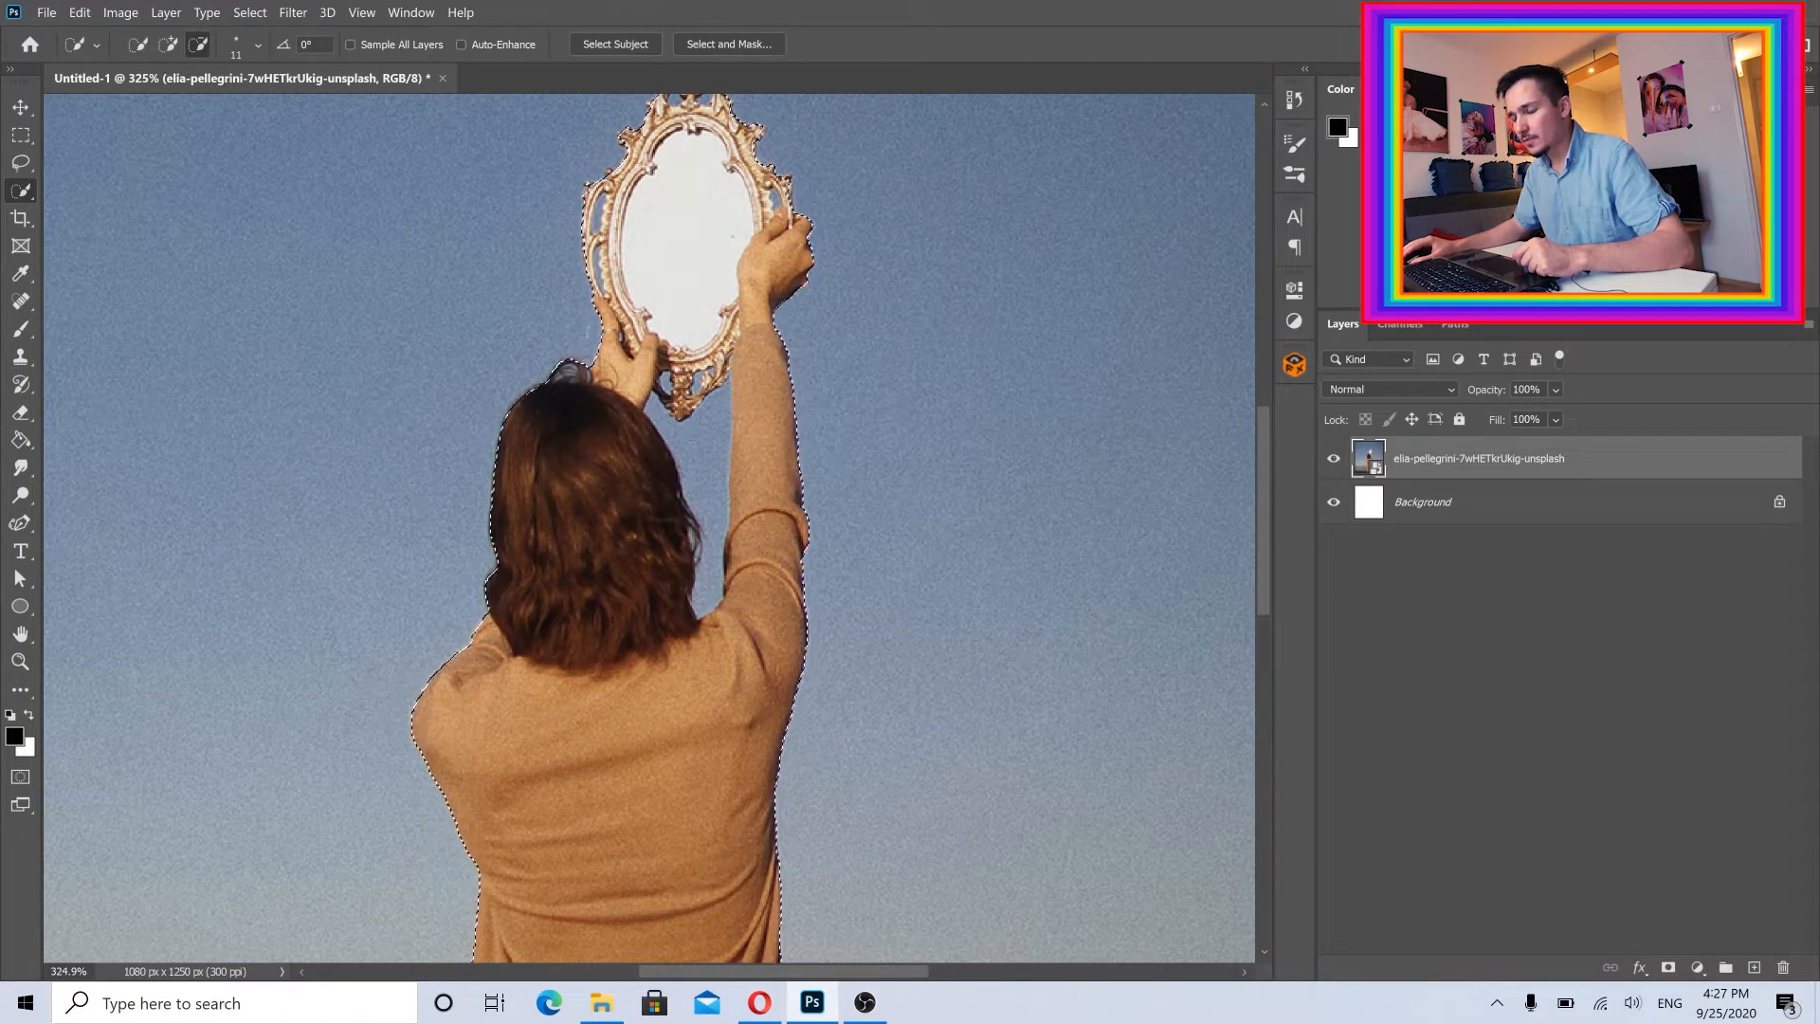
drag(711, 560, 708, 418)
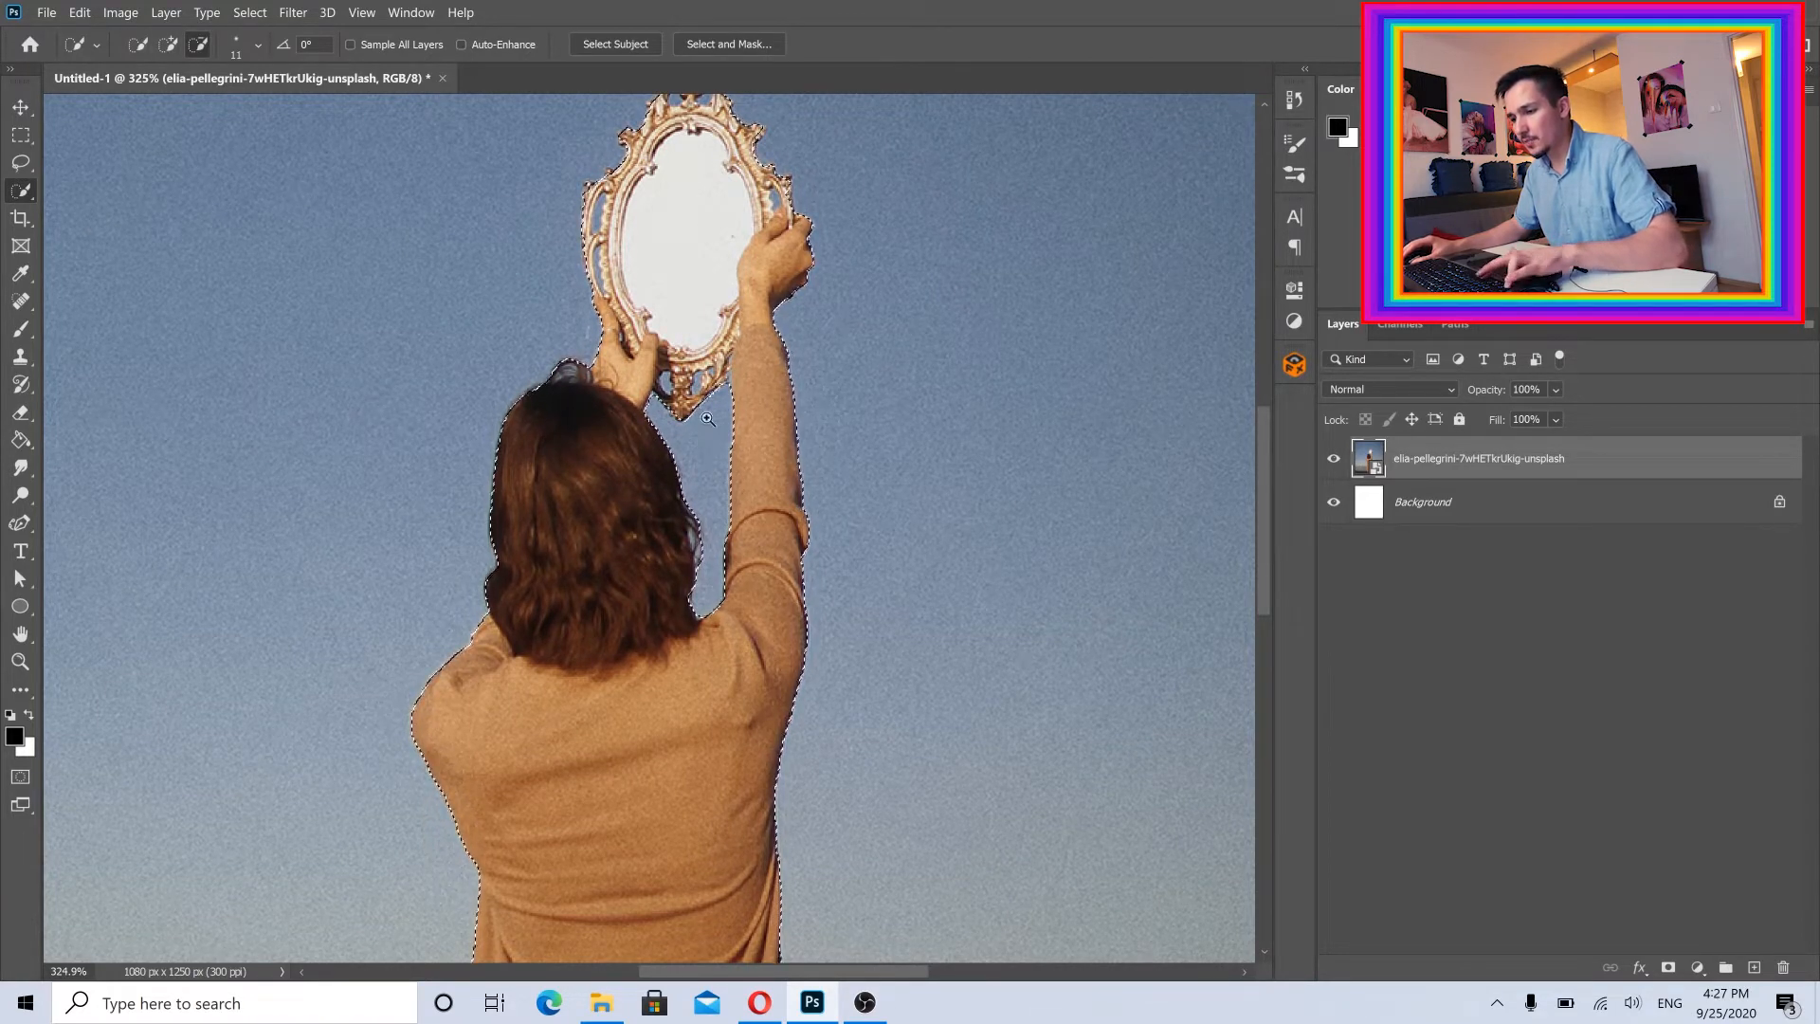
key(ctrl+0)
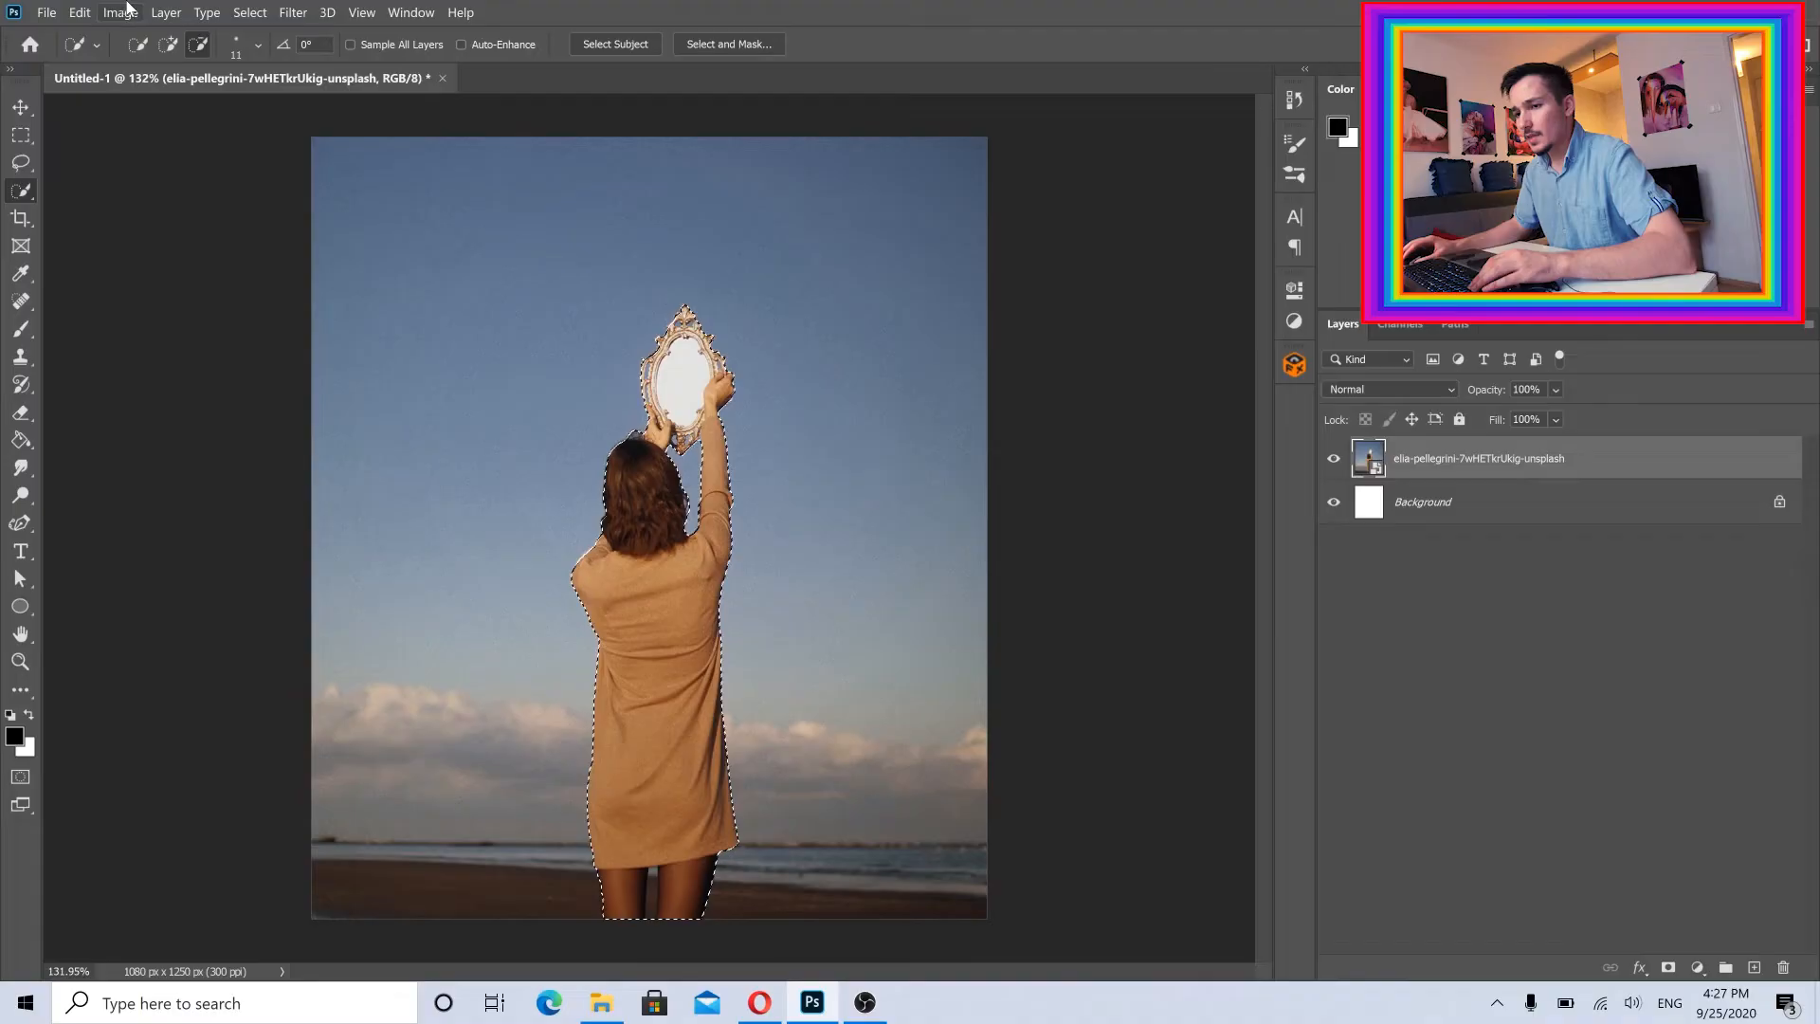
Duplicate the photo layer and mask the copy with the selection so only the woman and mirror show
click(127, 7)
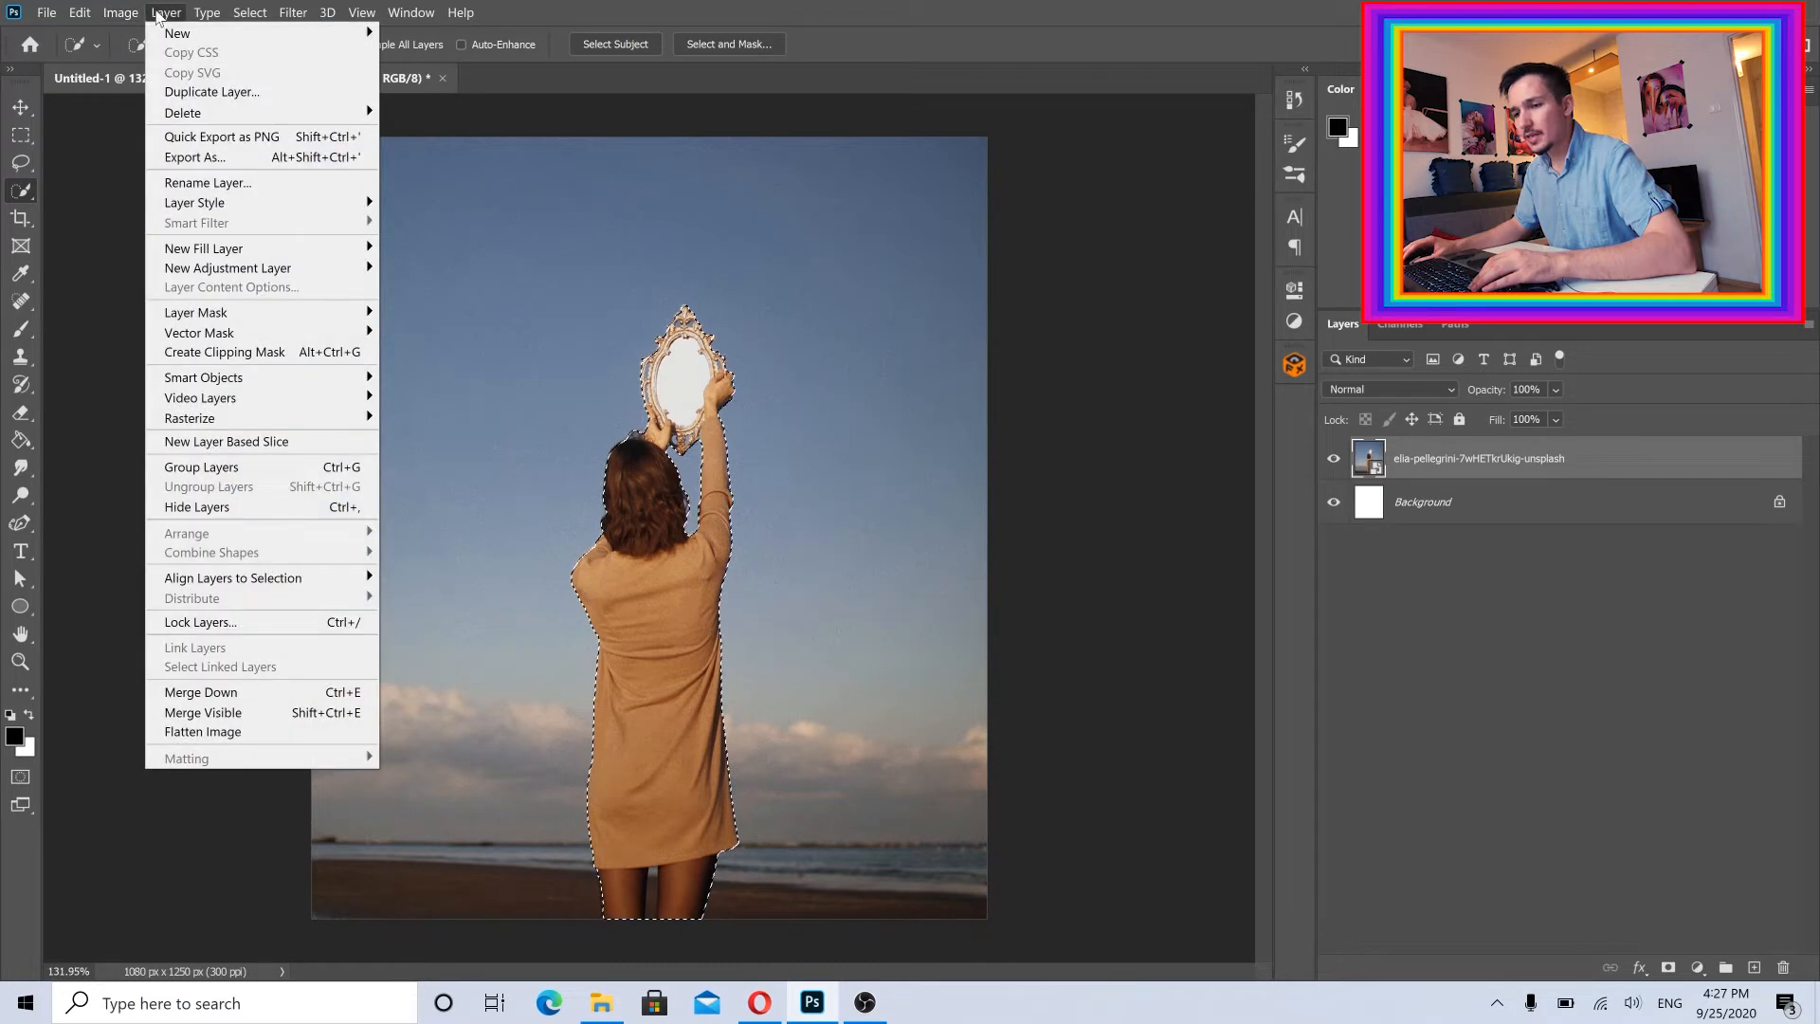
click(204, 92)
click(1075, 277)
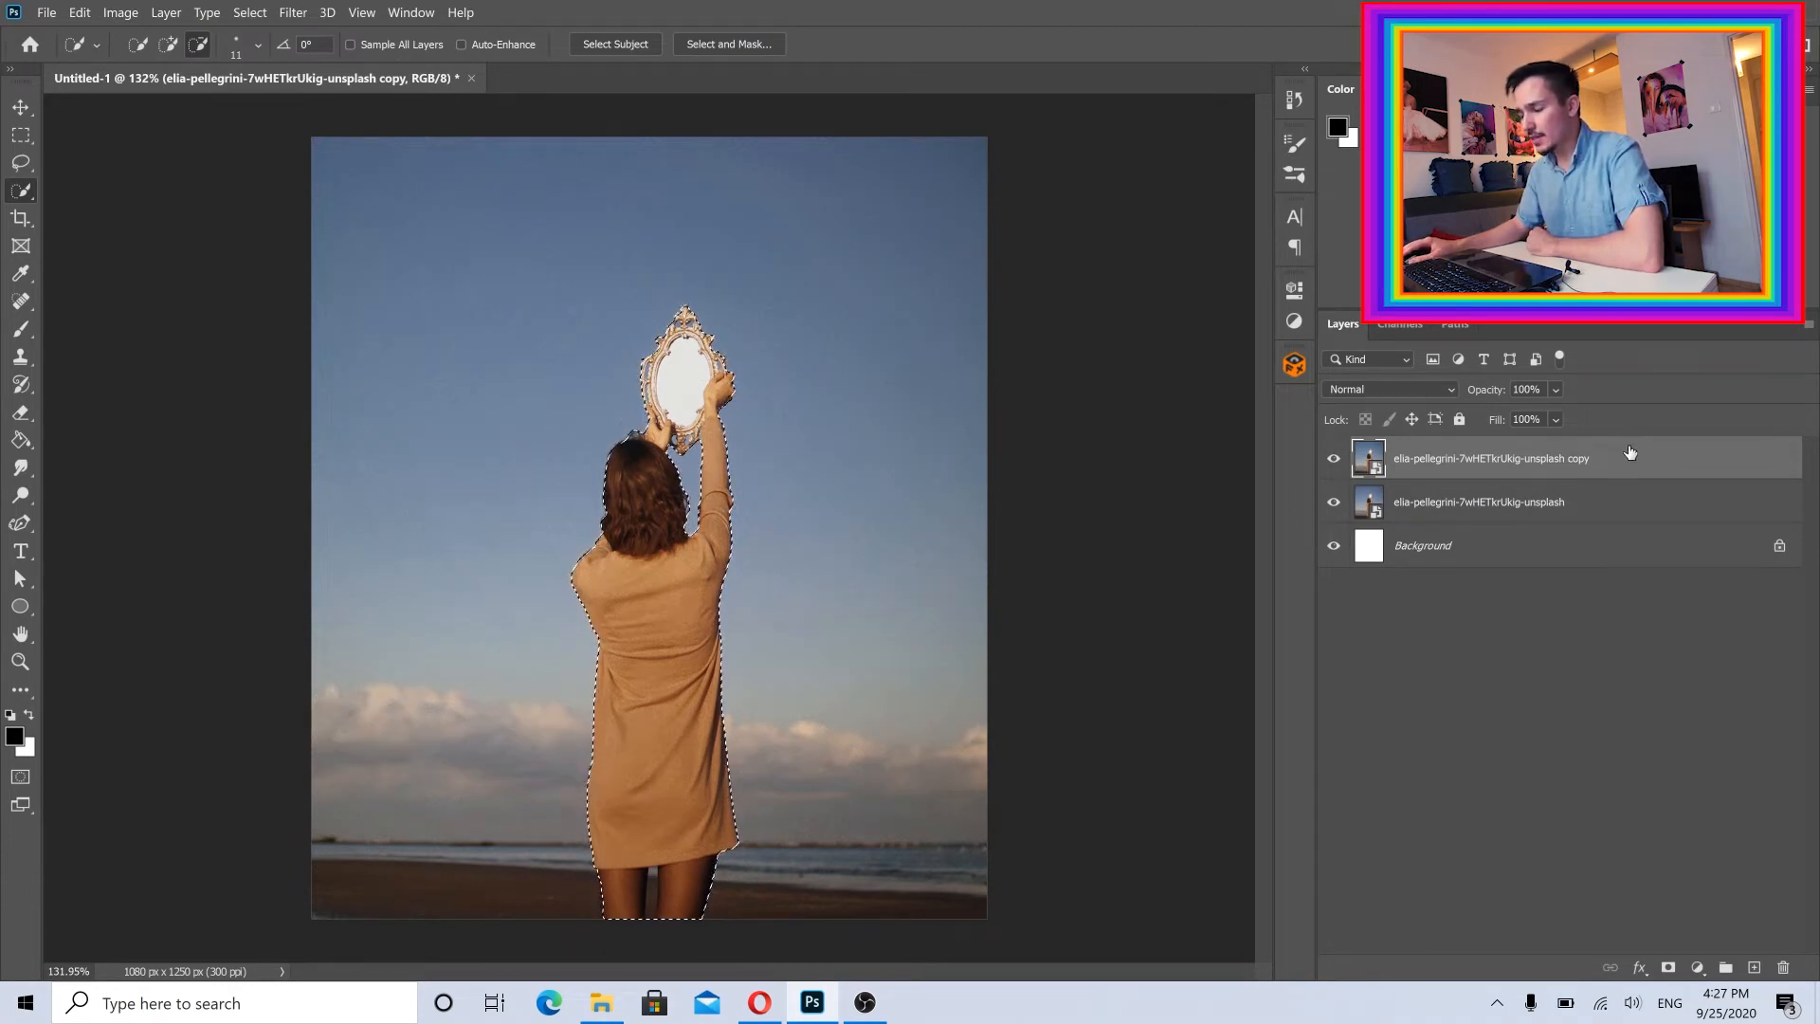
click(1668, 967)
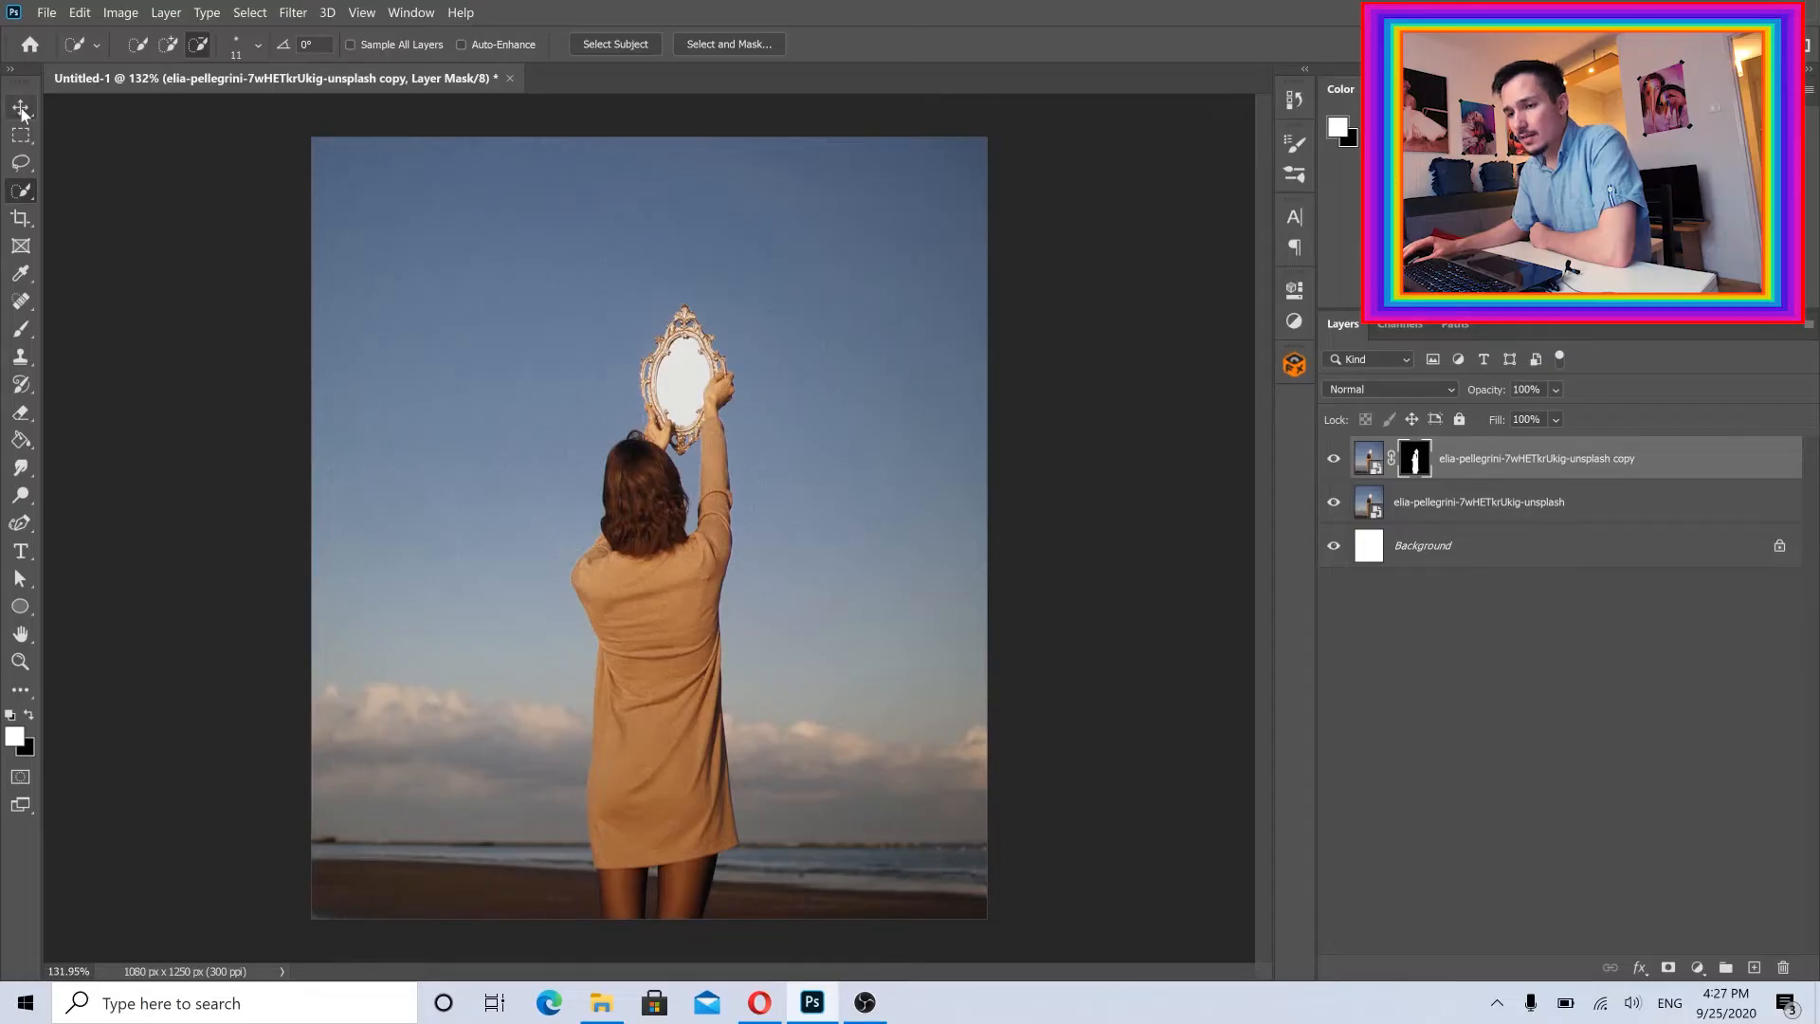
Try moving the masked cutout of the woman upward, and hide its layer
click(22, 110)
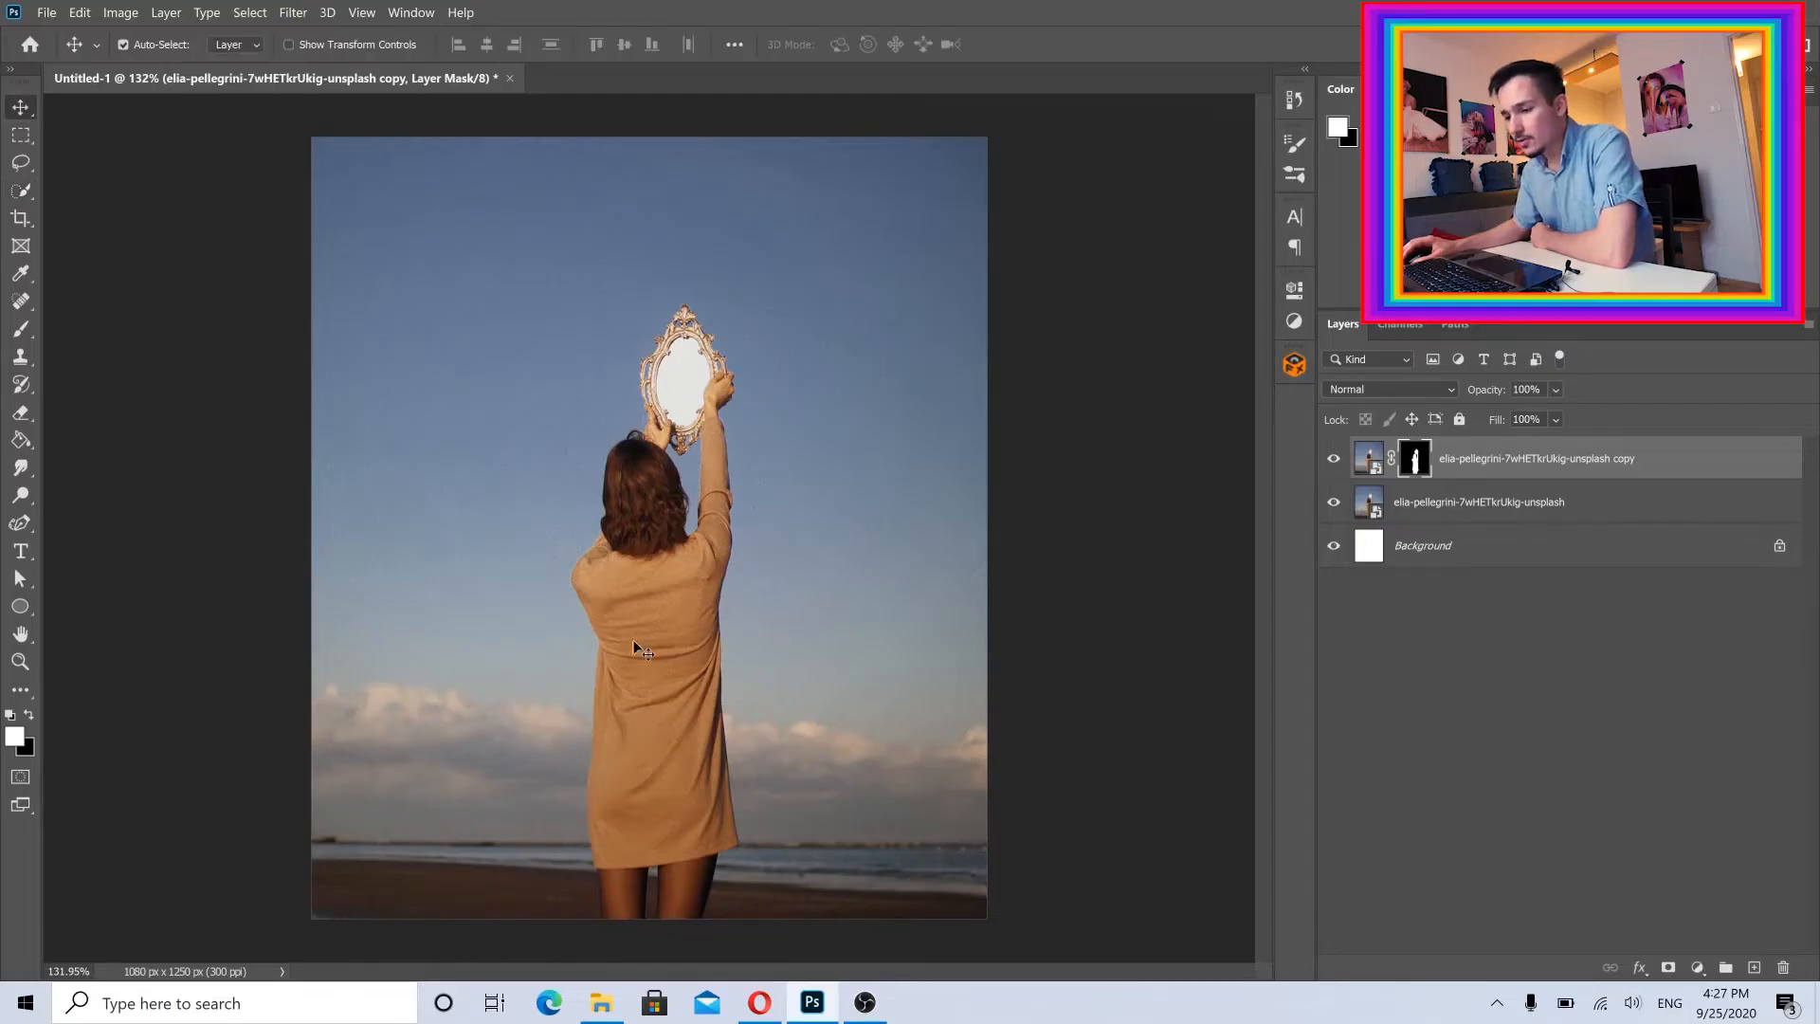
drag(635, 647, 669, 517)
click(1335, 460)
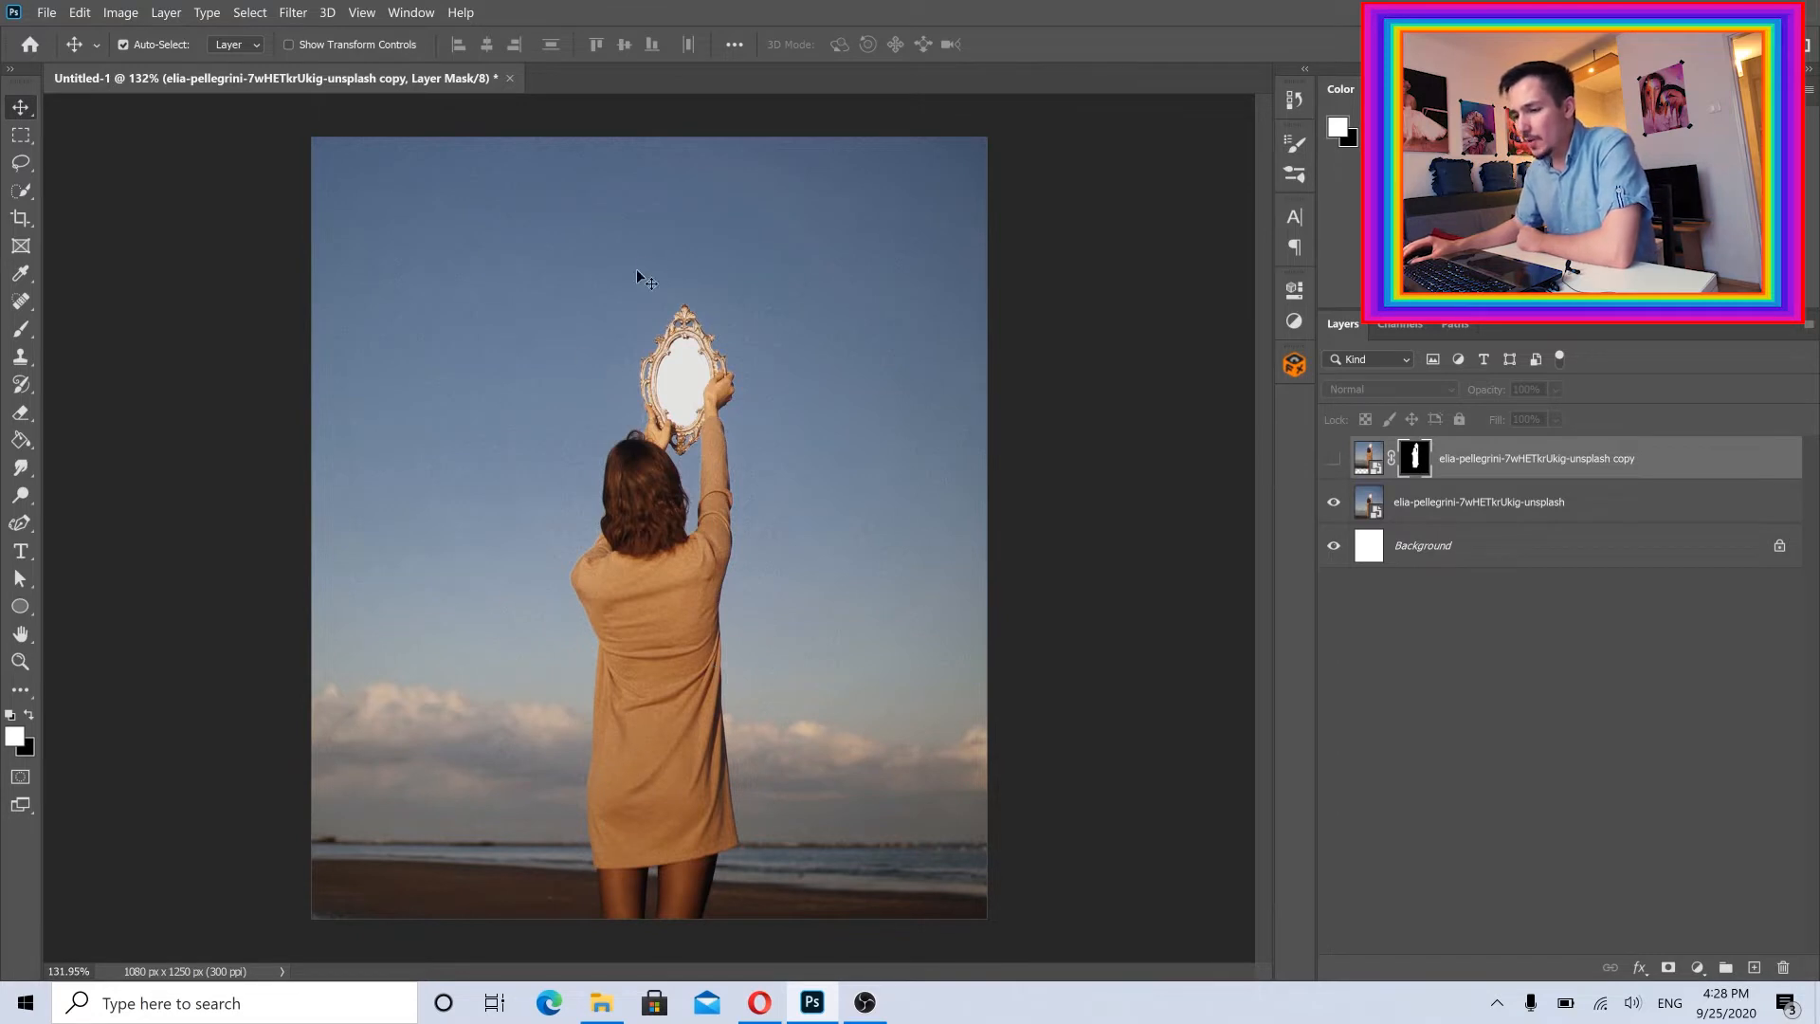
Add an empty layer above the original photo and set the Spot Healing Brush size to 111 px
click(1578, 511)
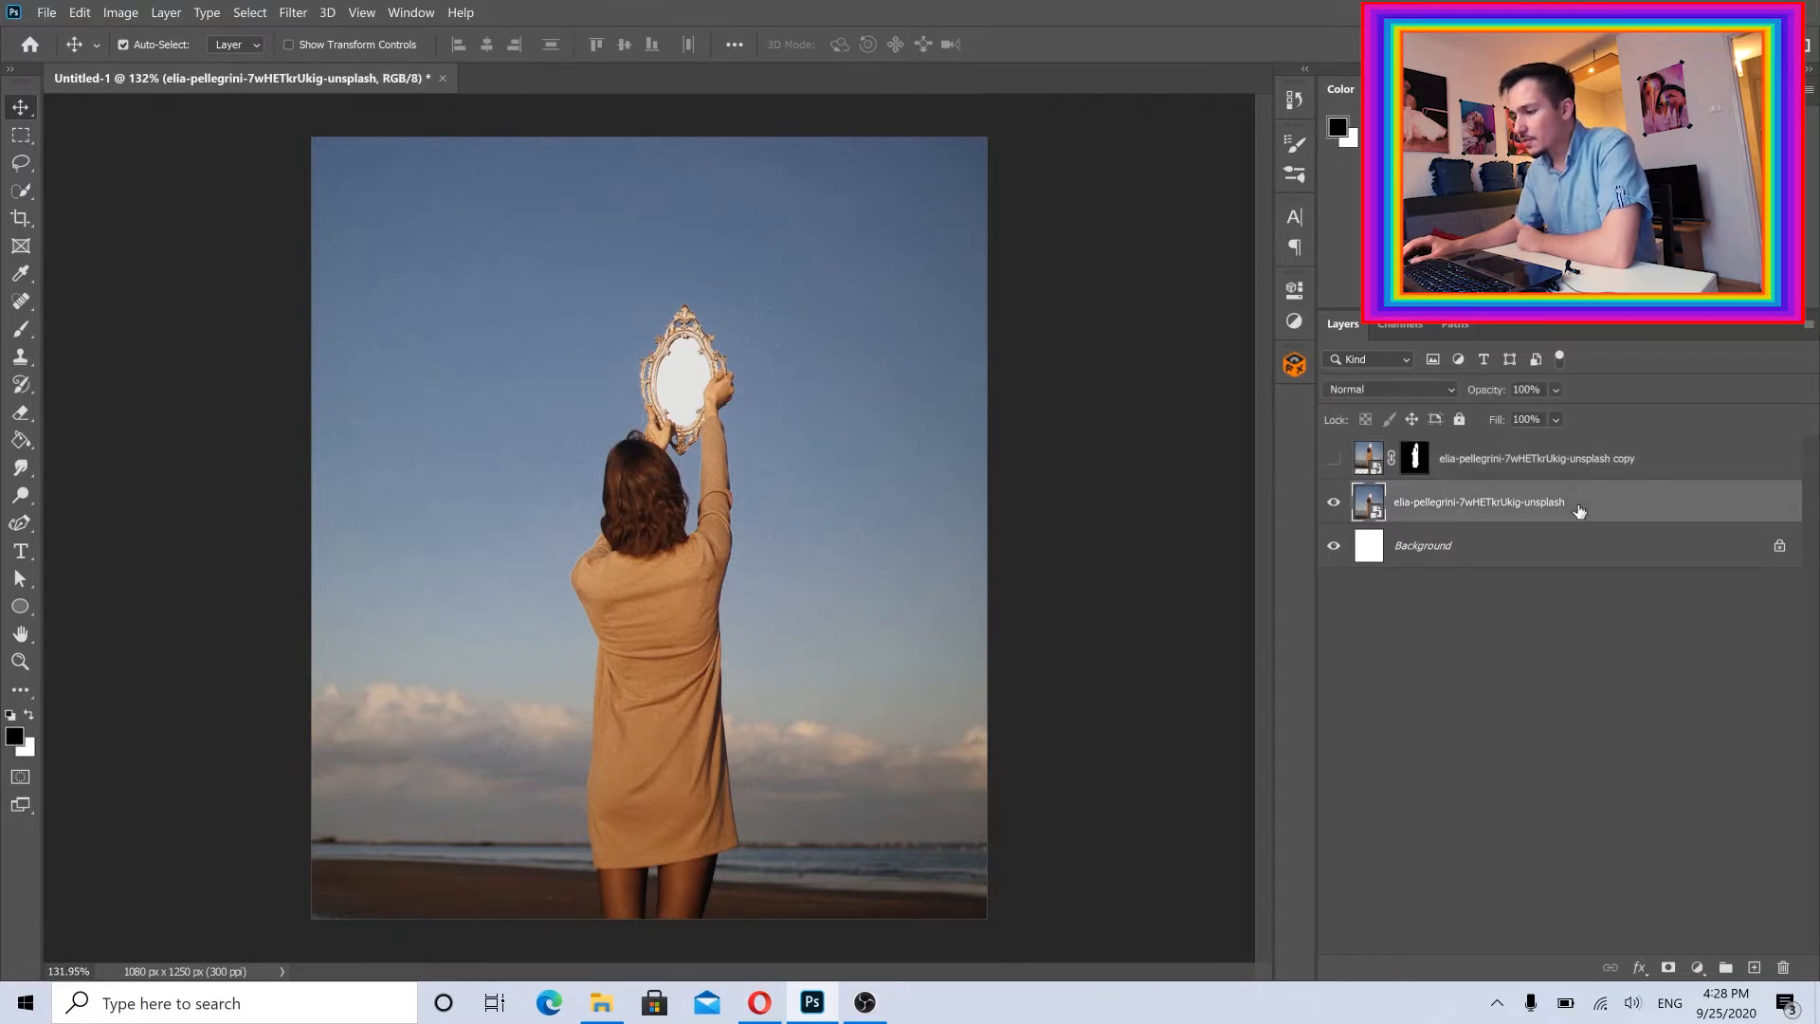
click(1753, 967)
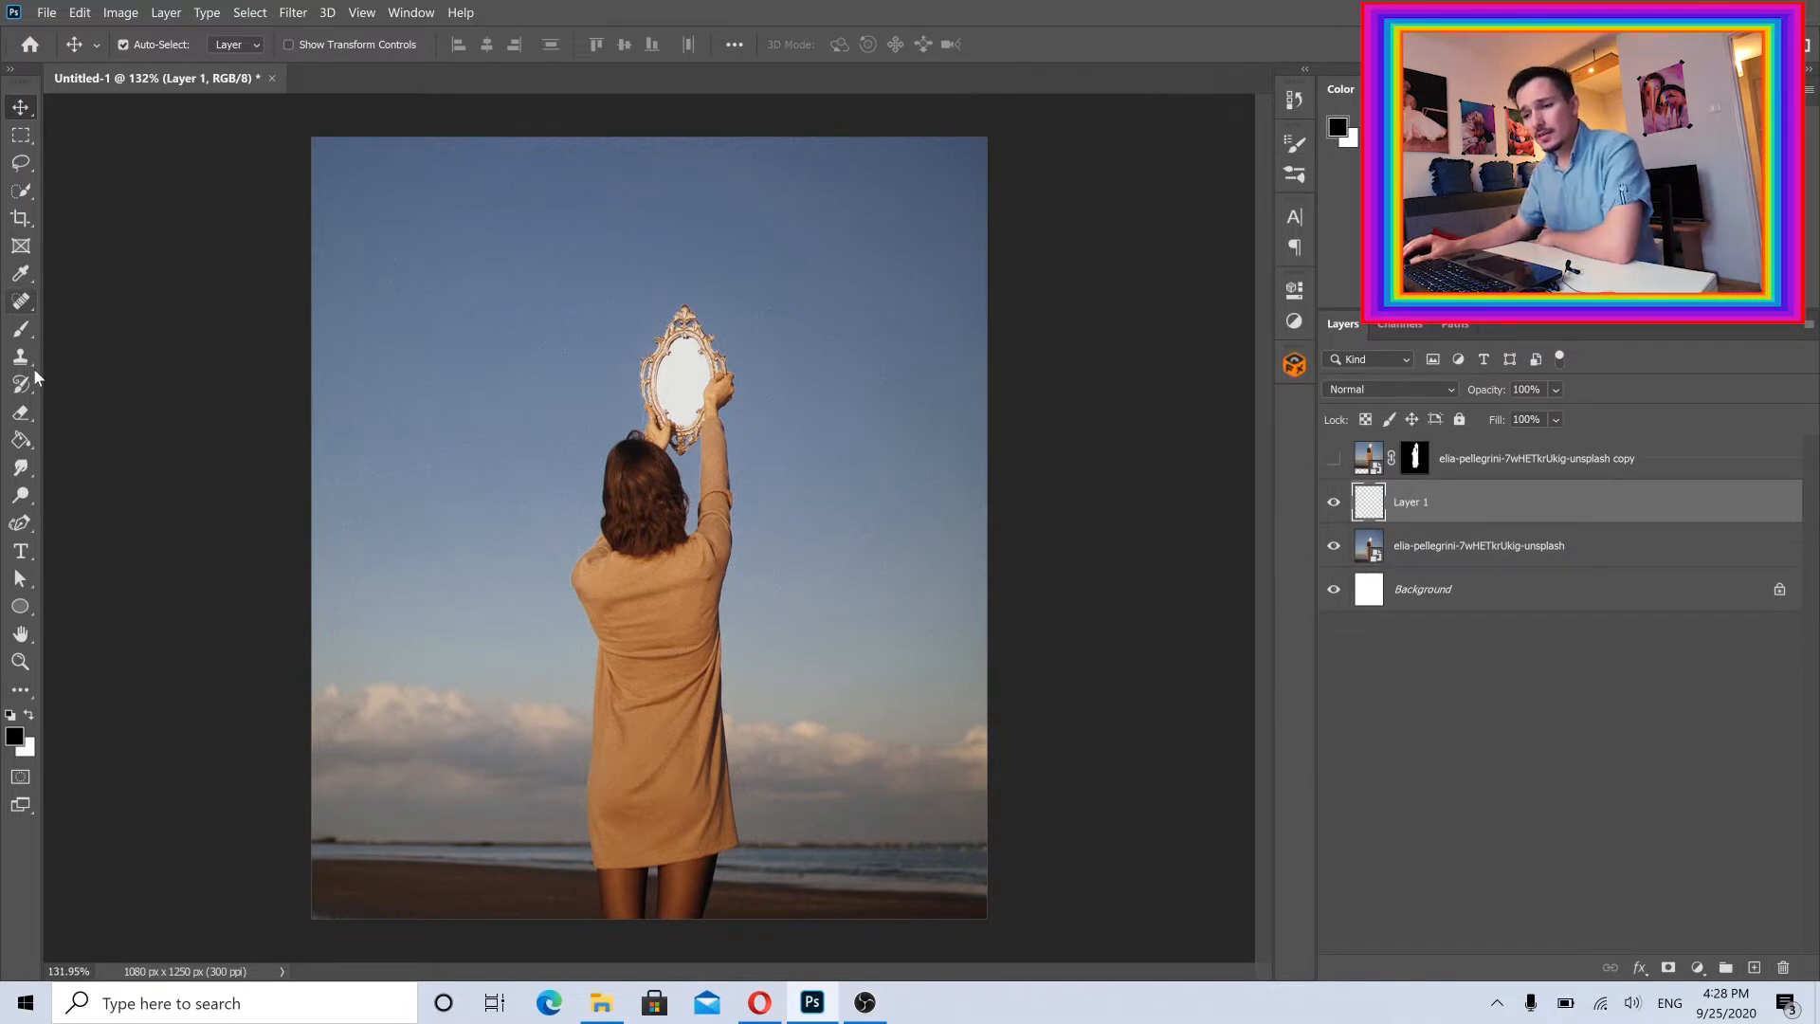
click(17, 470)
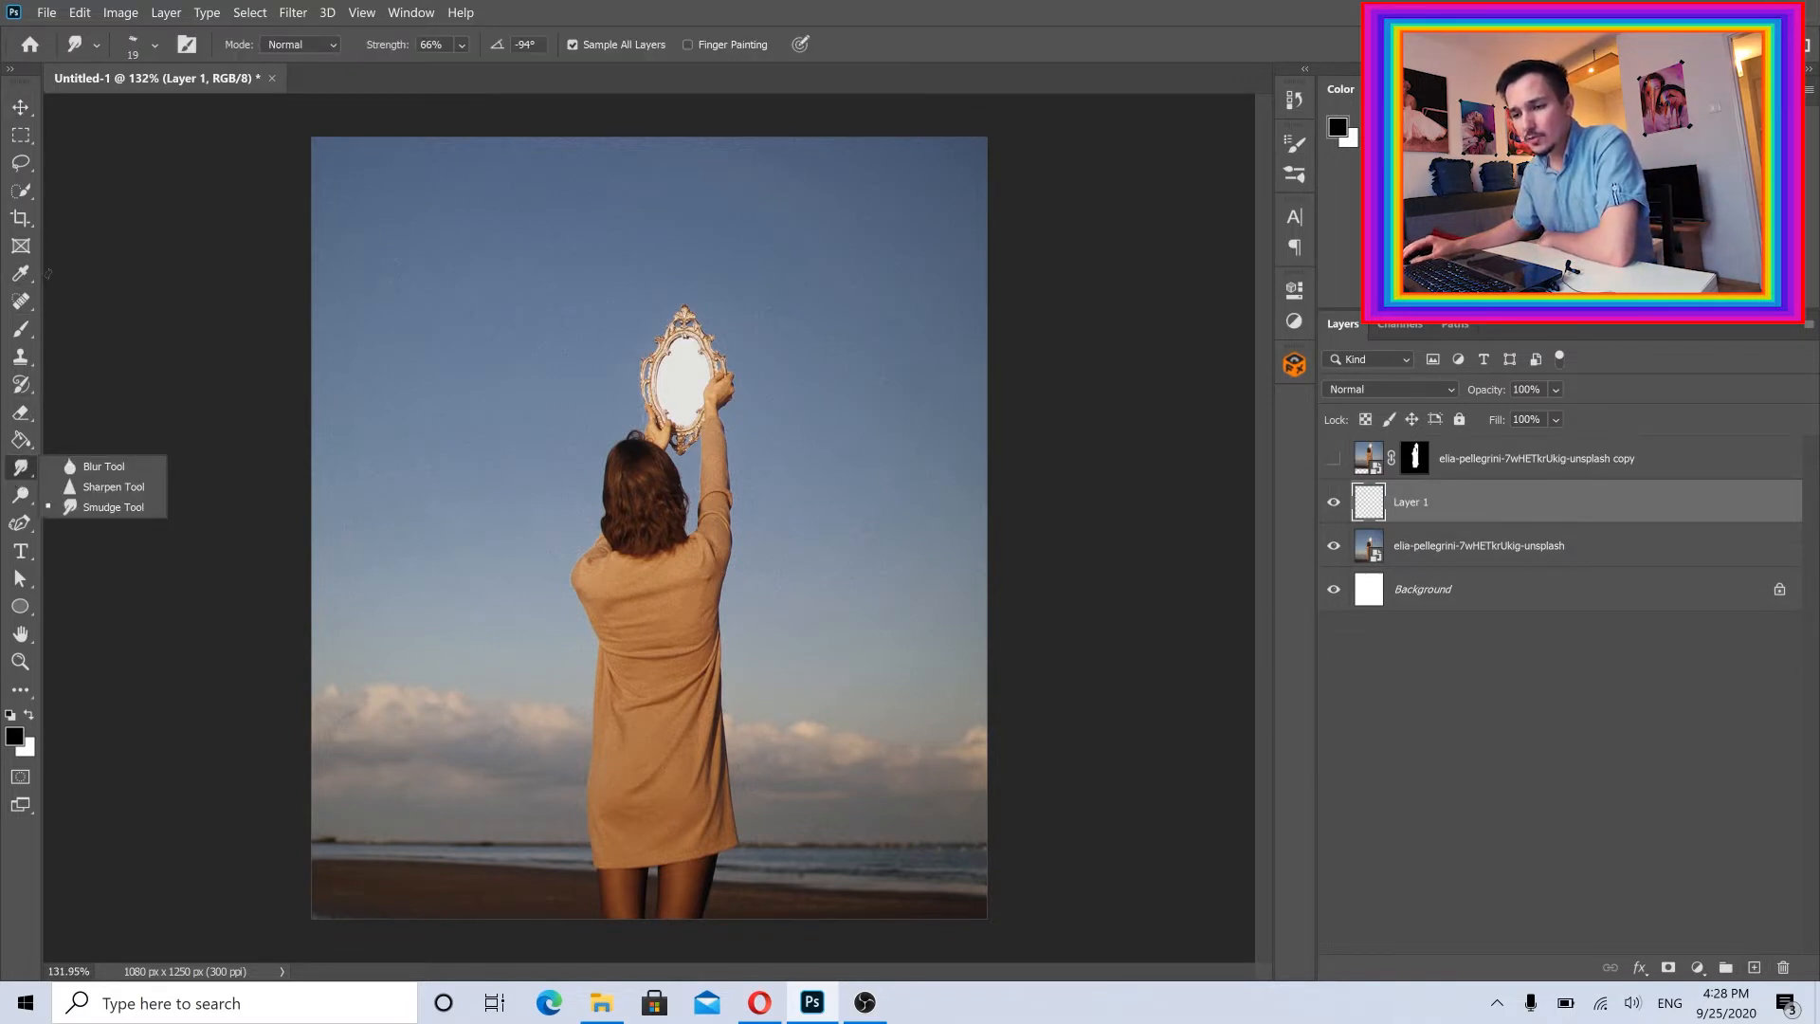
click(21, 301)
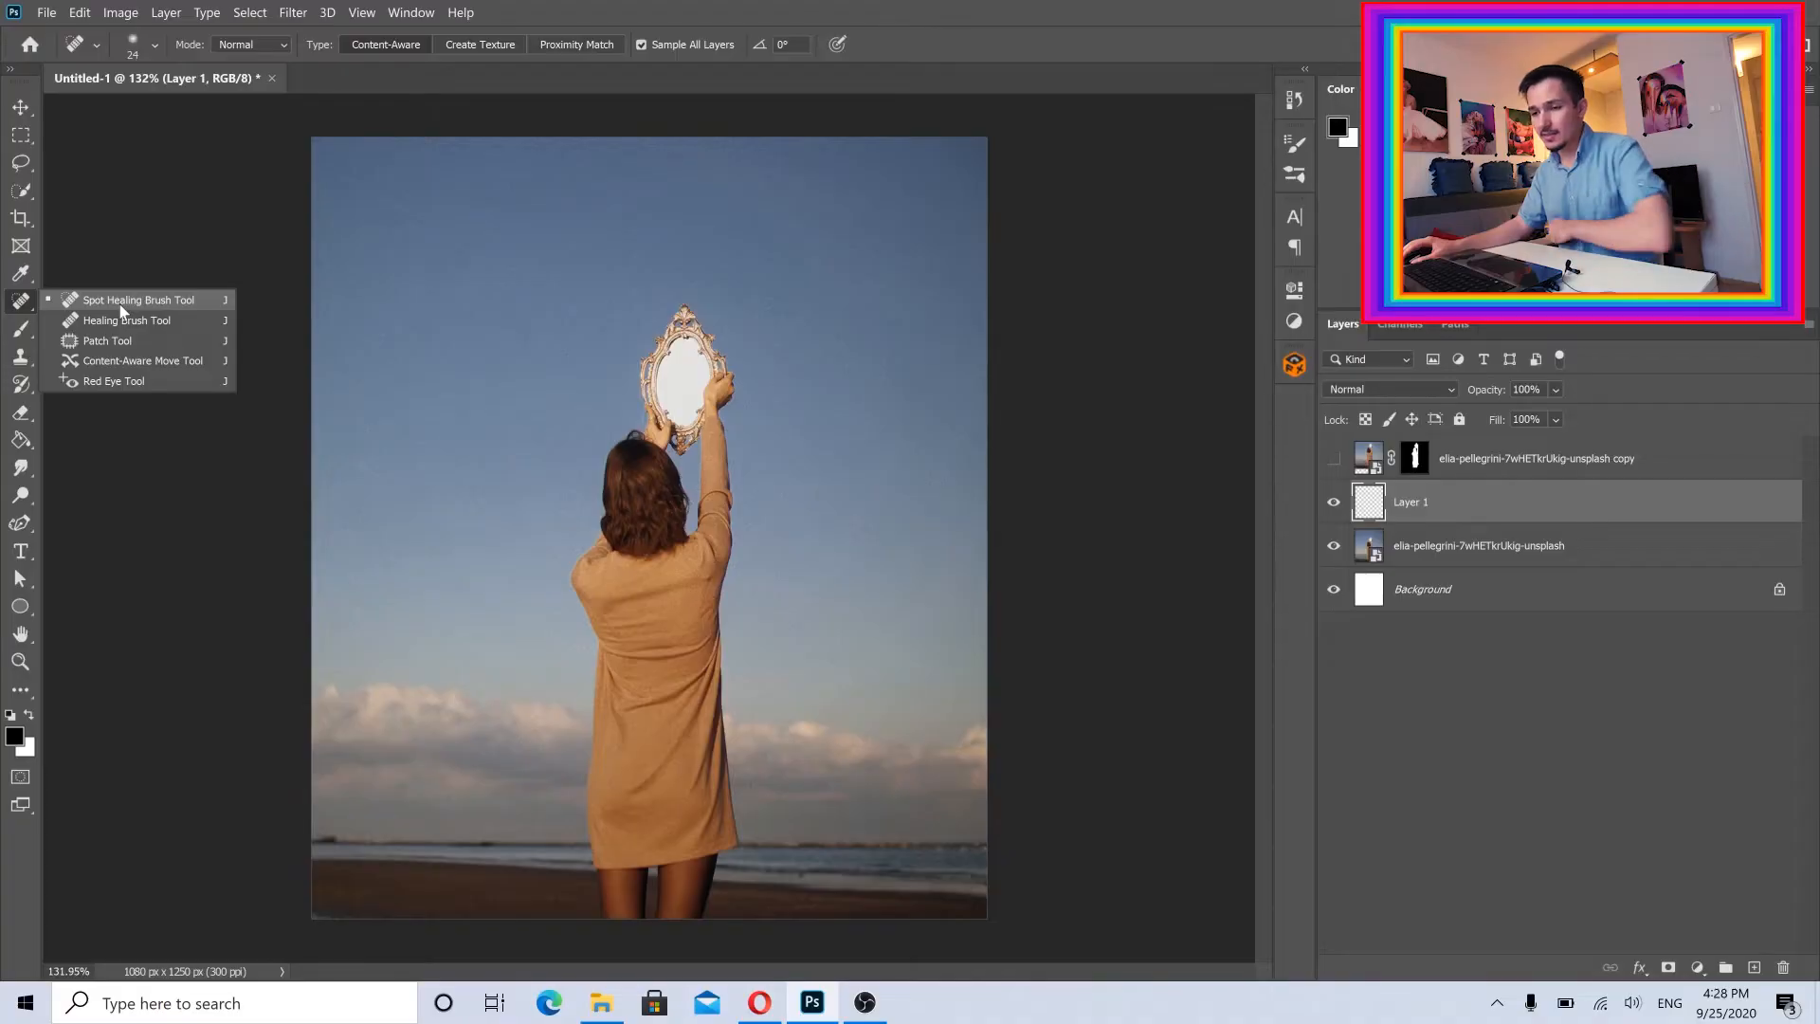
click(123, 301)
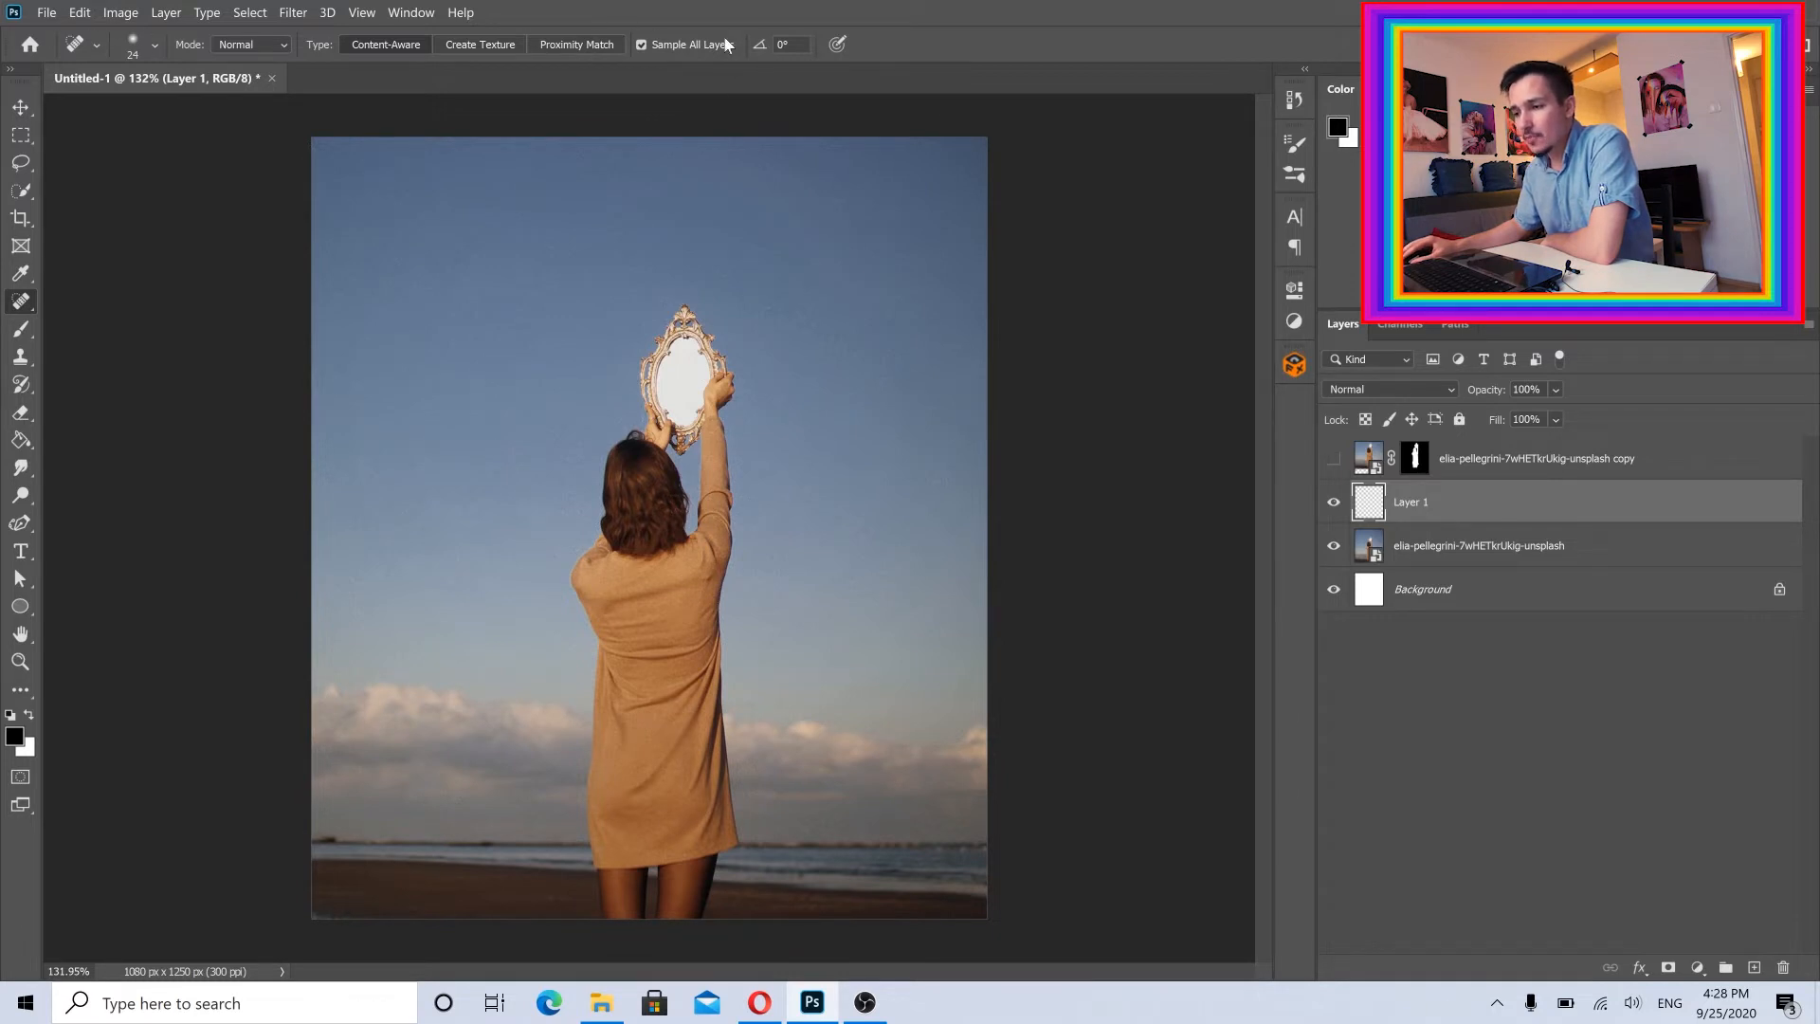
click(152, 50)
drag(94, 107, 144, 105)
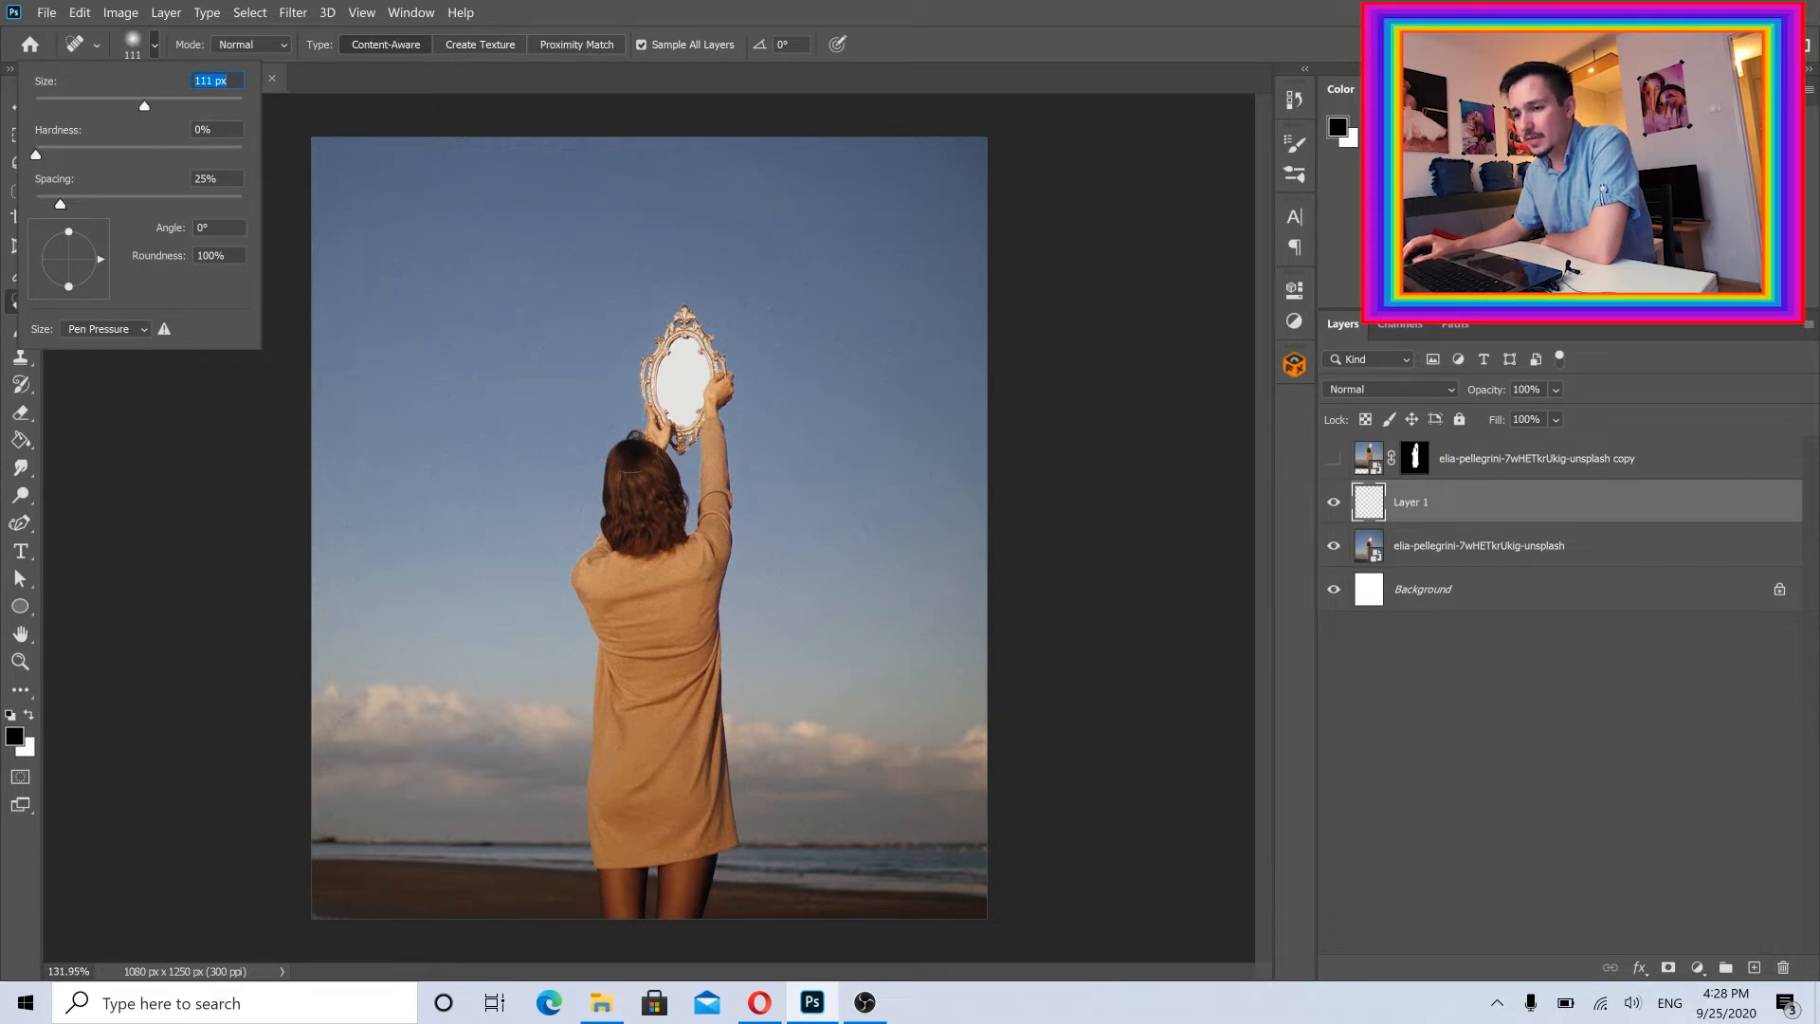
key(Return)
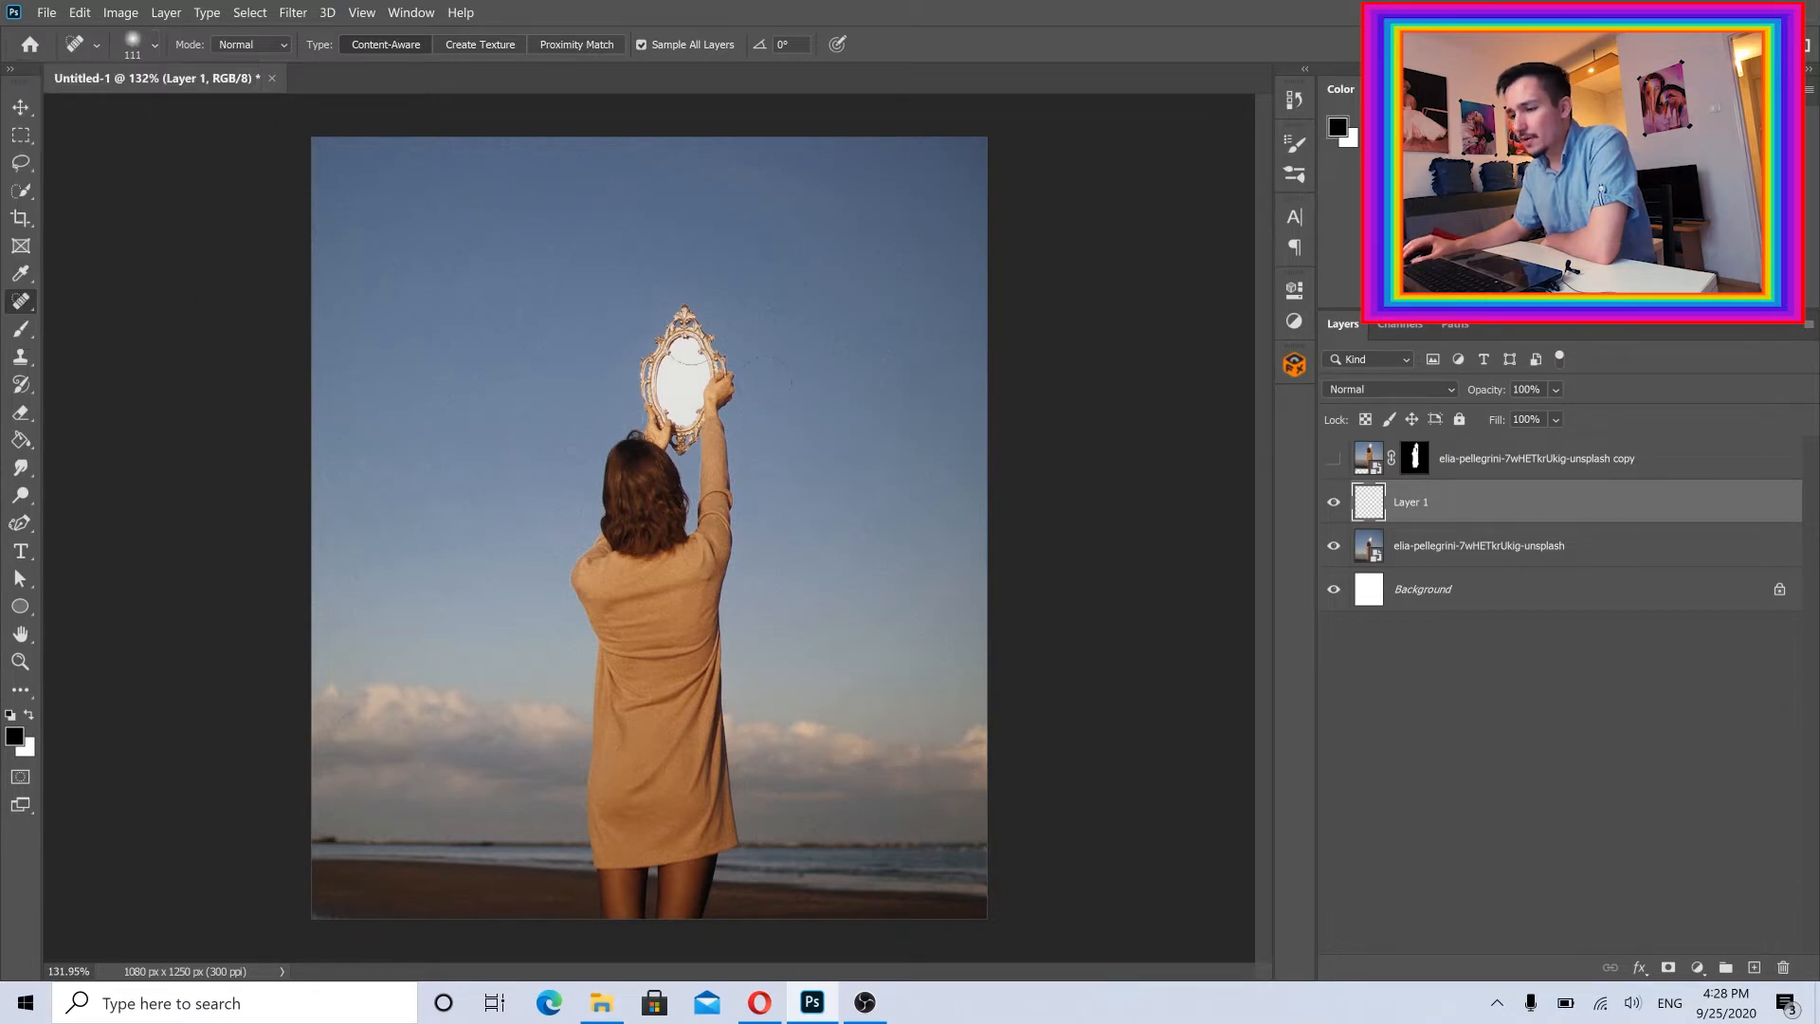
Paint out the mirror and the woman down to the lower part of her dress with the Spot Healing Brush on the new layer
mouse_move(687, 322)
mouse_down()
mouse_move(719, 381)
mouse_move(697, 339)
mouse_move(677, 396)
mouse_move(668, 355)
mouse_move(643, 485)
mouse_move(628, 479)
mouse_move(593, 539)
mouse_move(583, 611)
mouse_move(610, 682)
mouse_move(604, 754)
mouse_move(721, 747)
mouse_move(697, 620)
mouse_move(618, 723)
mouse_move(651, 669)
mouse_move(629, 589)
mouse_move(685, 617)
mouse_move(717, 398)
mouse_move(736, 422)
mouse_move(725, 567)
mouse_move(681, 477)
mouse_move(643, 479)
mouse_move(658, 699)
mouse_move(592, 691)
mouse_up()
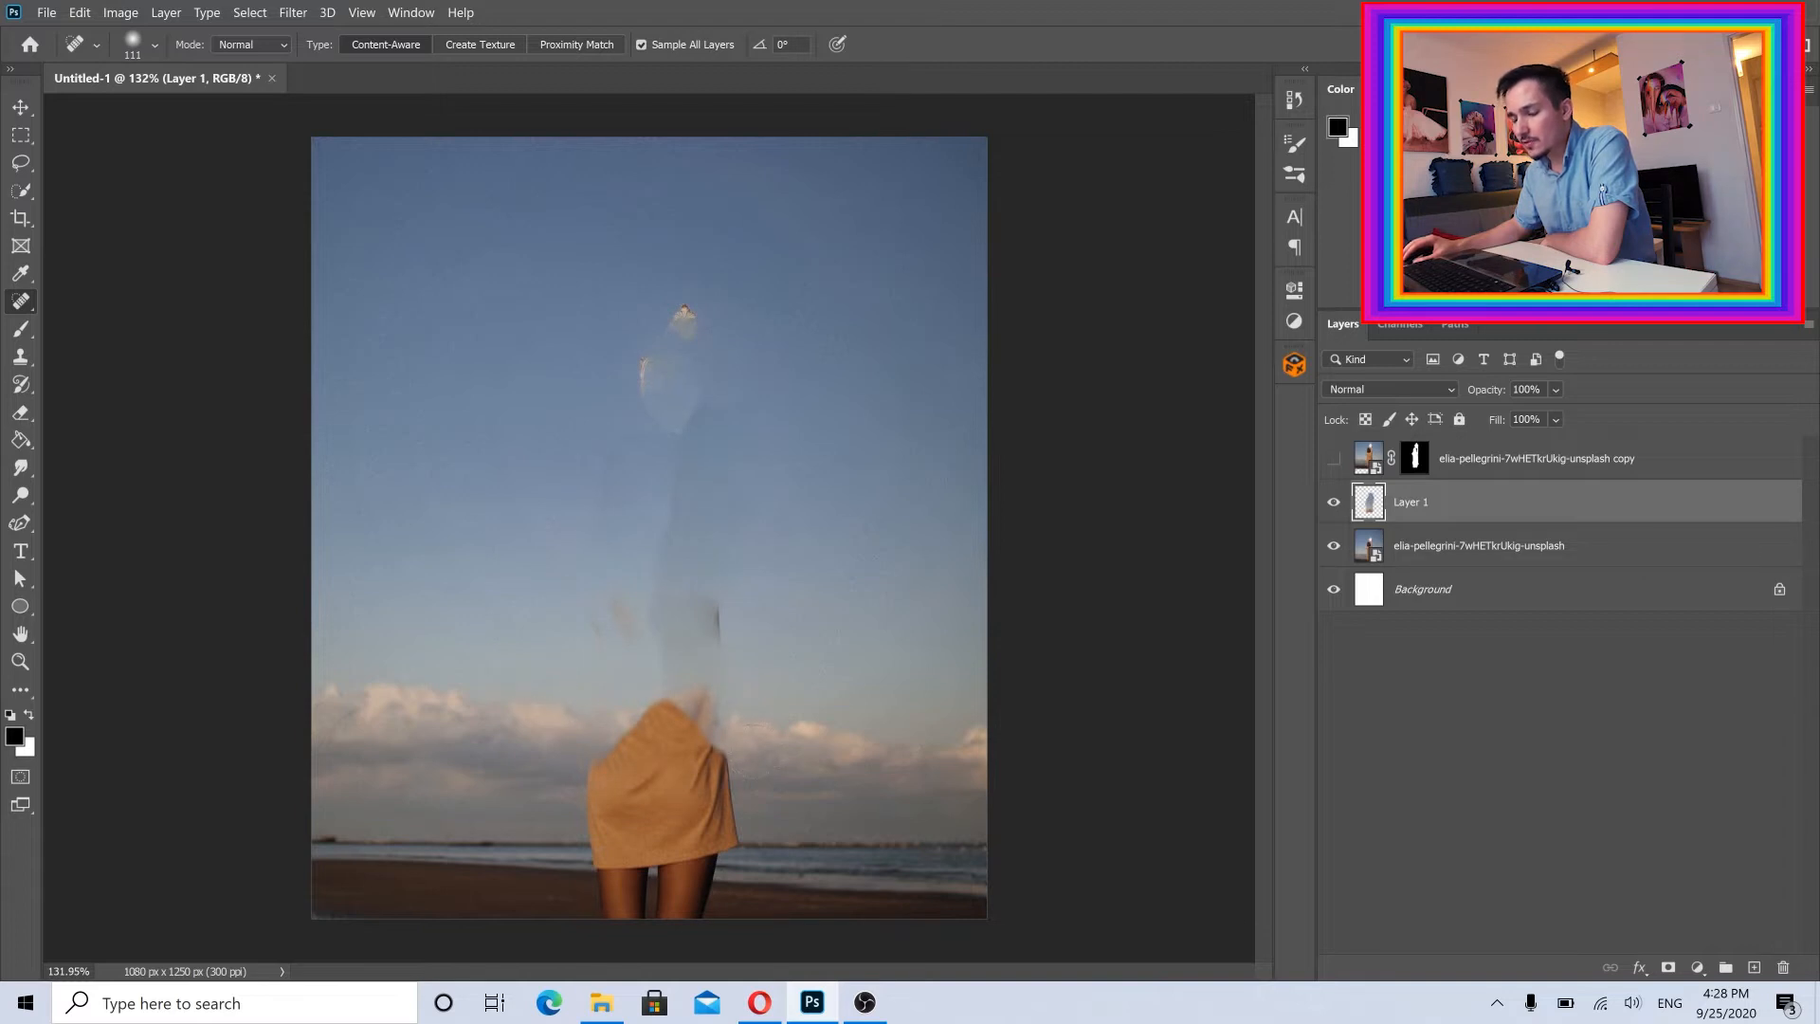
drag(621, 625, 602, 611)
mouse_move(633, 388)
mouse_down()
mouse_move(684, 329)
mouse_move(681, 294)
mouse_move(643, 374)
mouse_up()
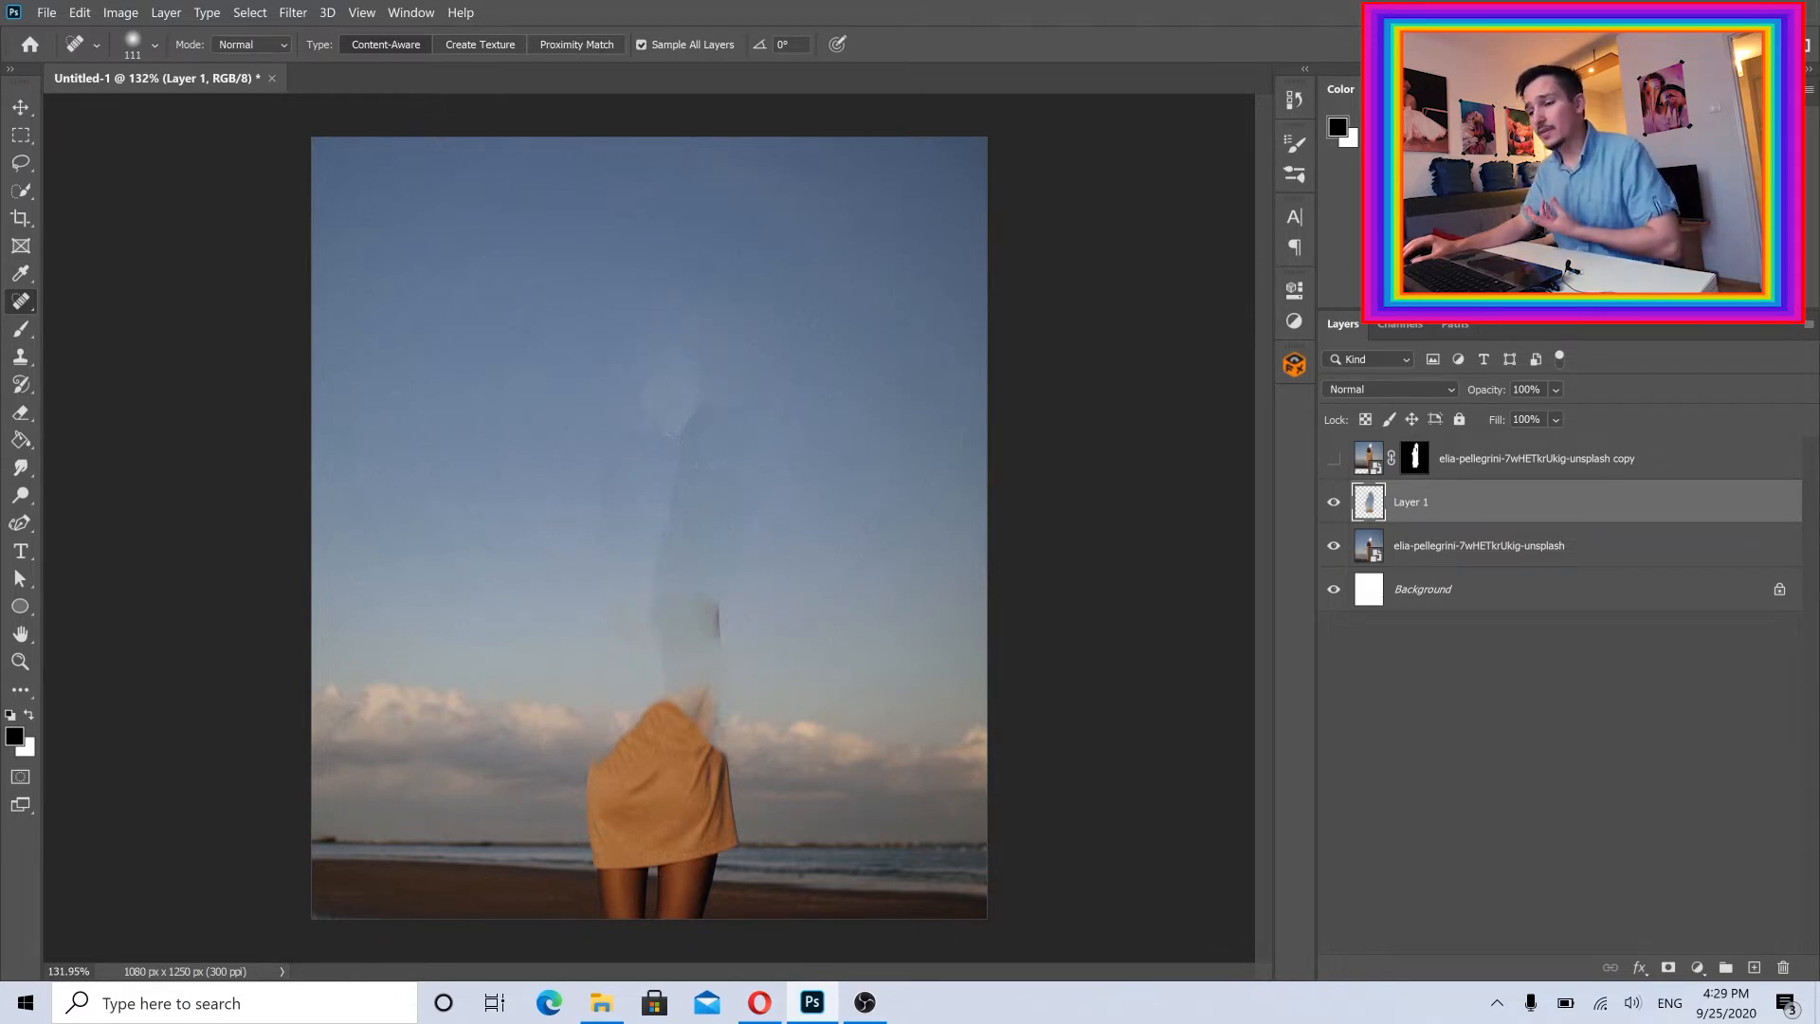
drag(698, 398, 658, 573)
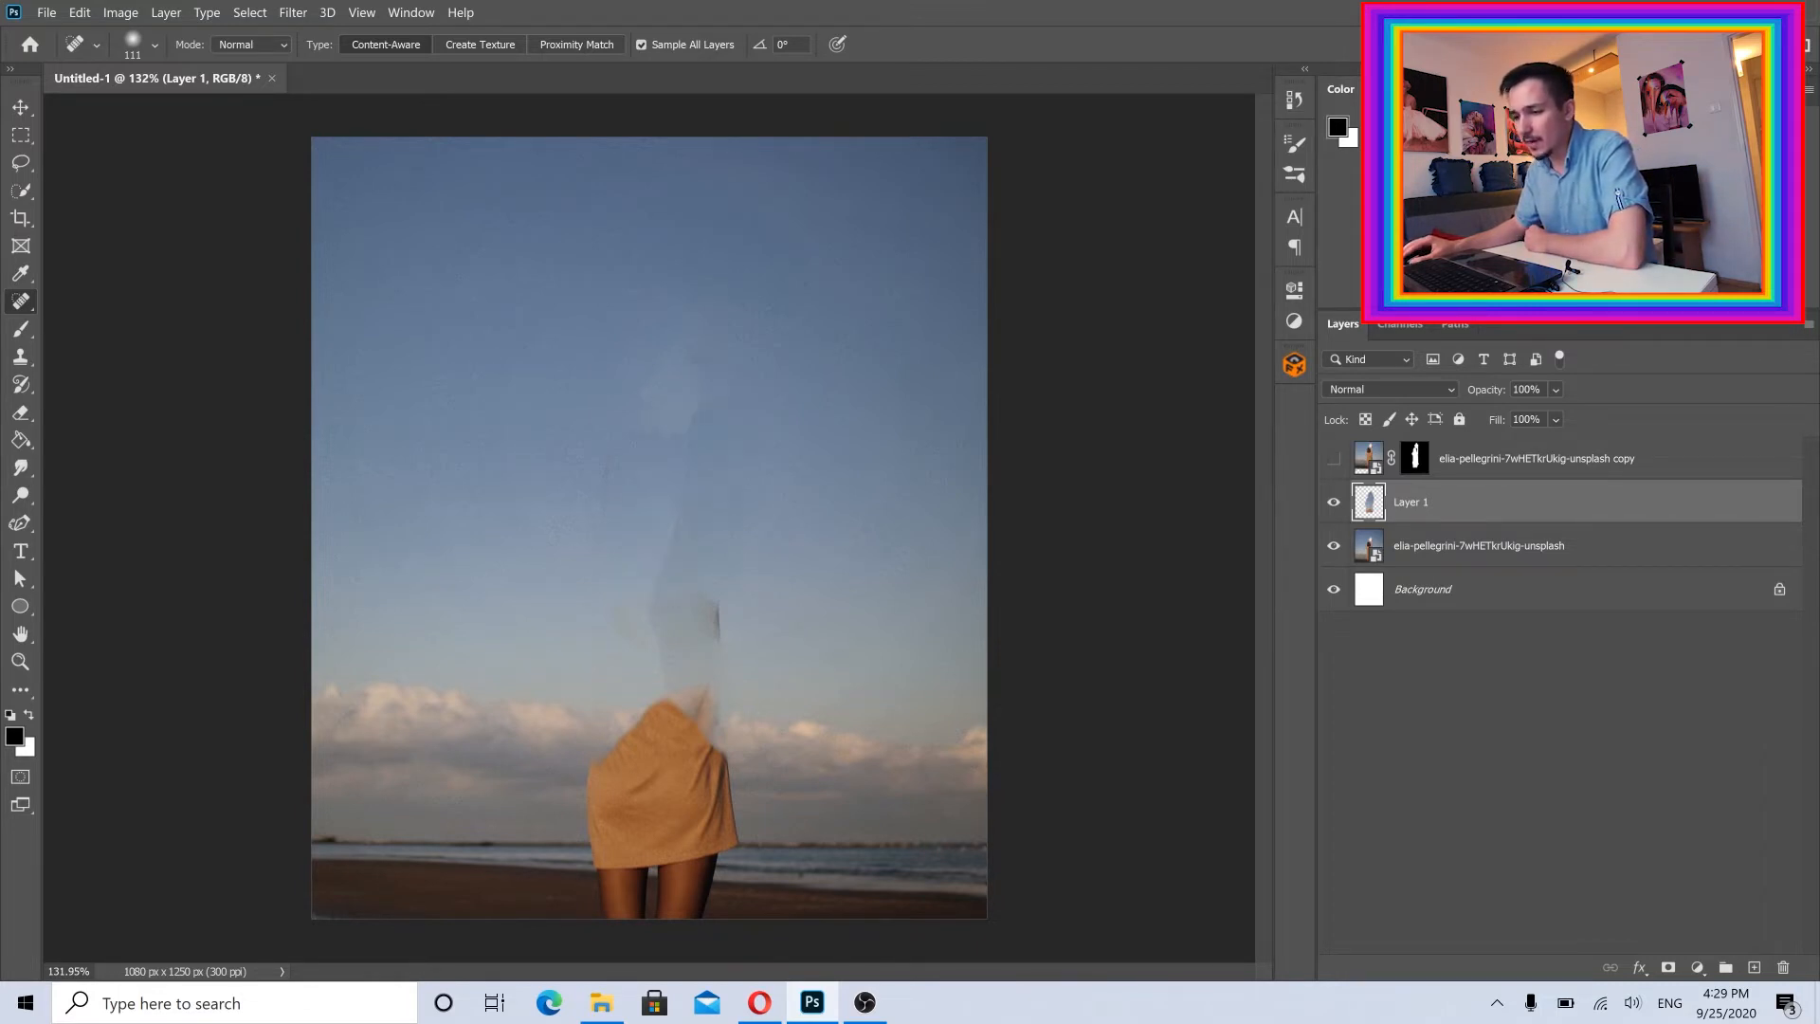
Set the Spot Healing Brush size to 51 px and heal the leftover smudges in the sky and above the remaining dress
click(155, 44)
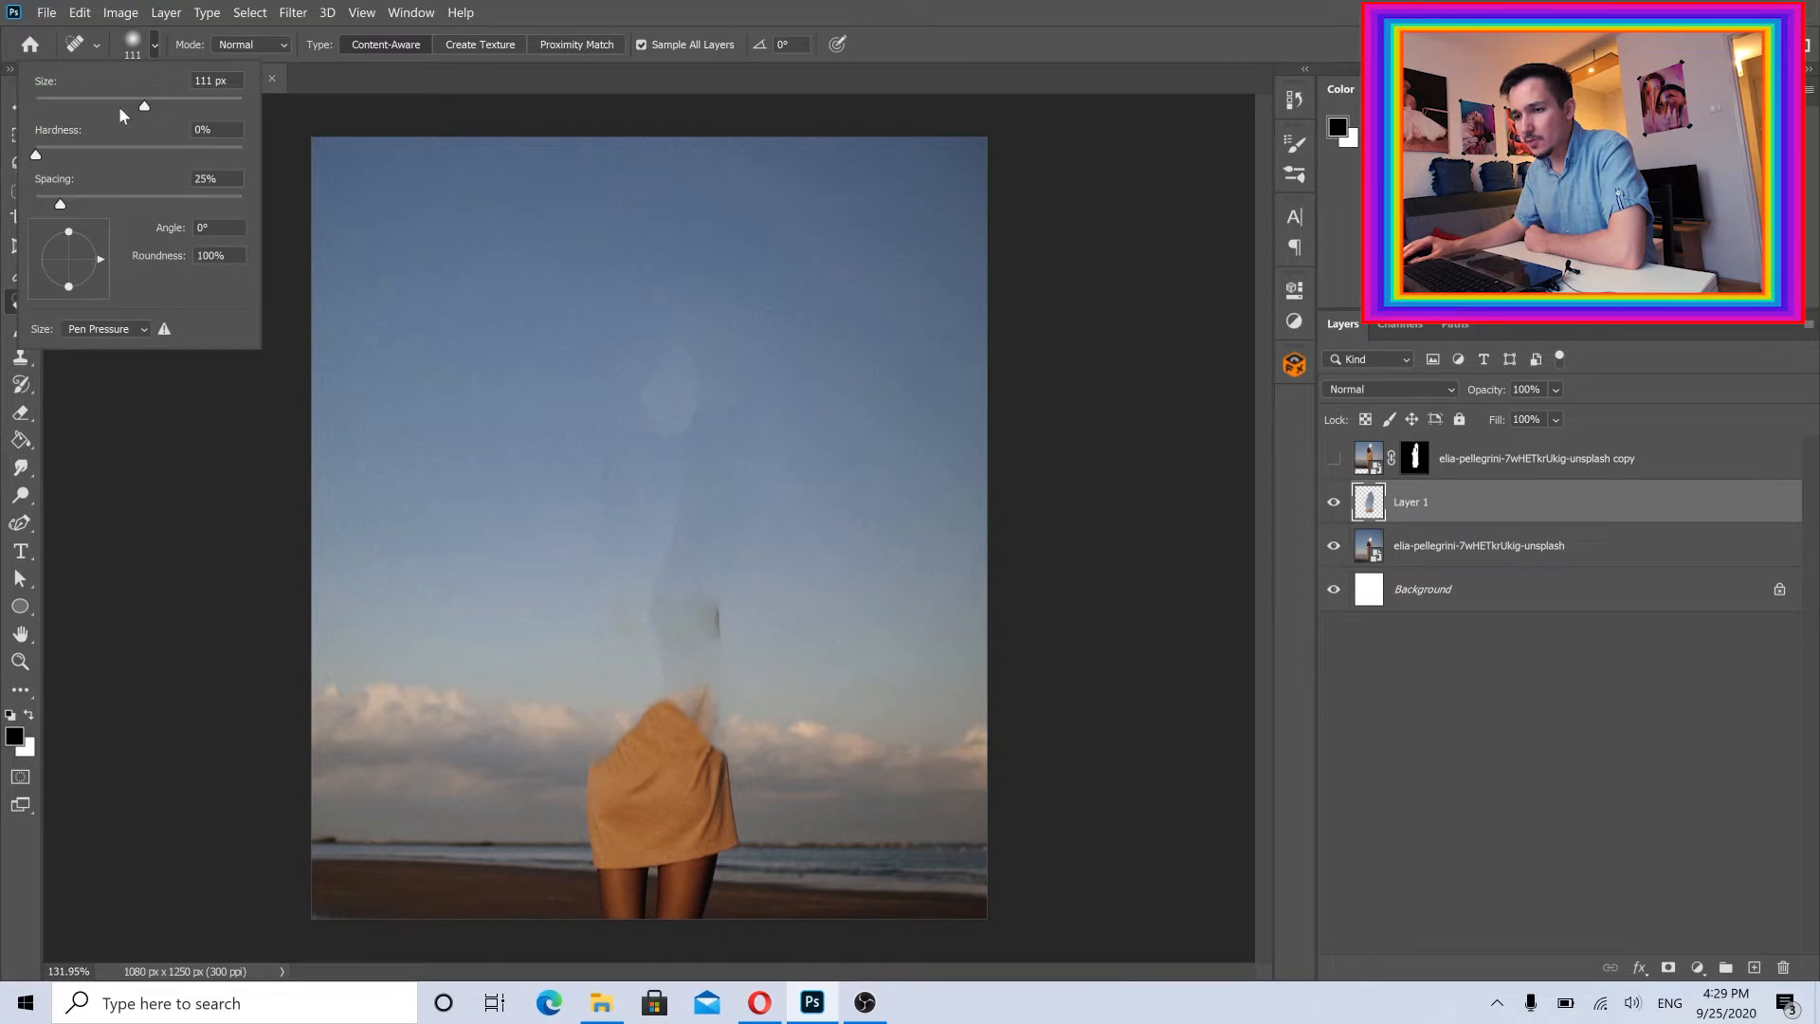
drag(120, 115, 84, 110)
click(612, 26)
mouse_move(703, 365)
mouse_down()
mouse_move(681, 447)
mouse_move(688, 430)
mouse_move(631, 389)
mouse_move(676, 507)
mouse_move(651, 633)
mouse_move(664, 692)
mouse_up()
drag(719, 641, 720, 618)
mouse_move(663, 427)
mouse_down()
mouse_move(625, 464)
mouse_move(657, 390)
mouse_move(678, 417)
mouse_up()
drag(675, 516, 659, 677)
mouse_move(725, 688)
mouse_down()
mouse_move(697, 729)
mouse_move(668, 697)
mouse_move(630, 712)
mouse_move(693, 715)
mouse_move(642, 709)
mouse_move(620, 727)
mouse_move(680, 719)
mouse_up()
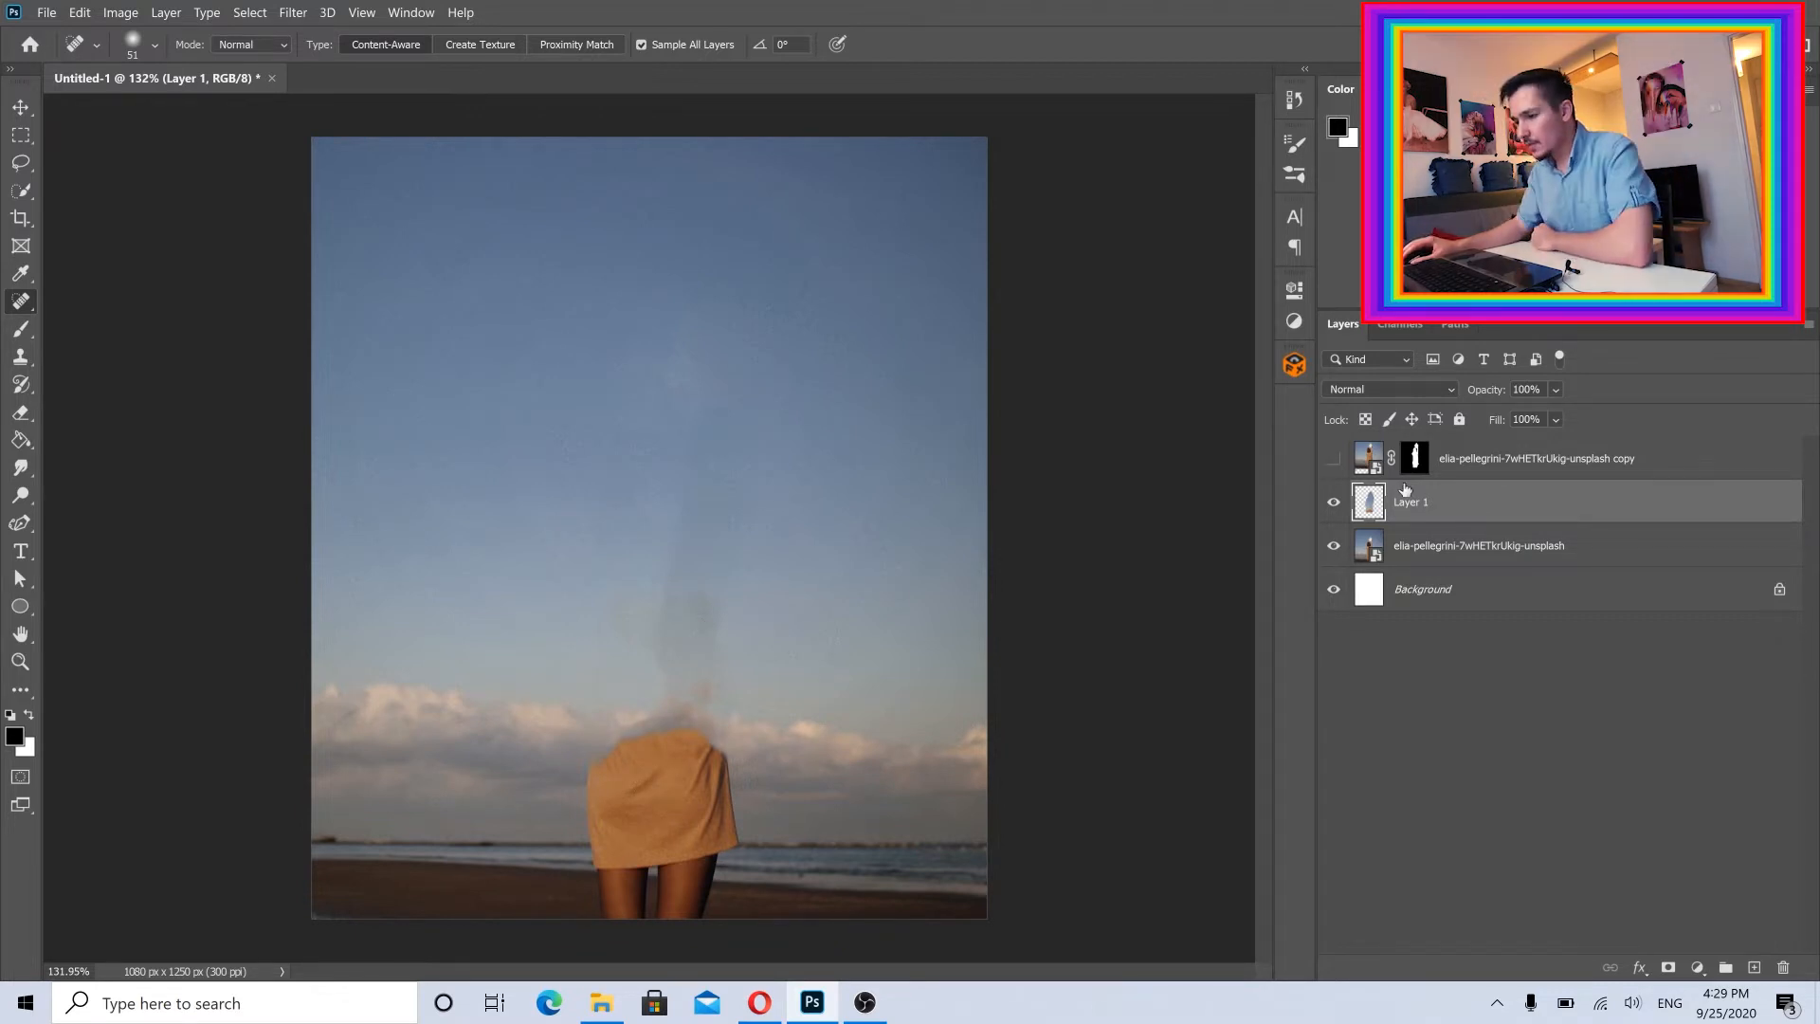
Show the masked cutout of the woman again and put it in a new layer group
click(1333, 459)
click(20, 107)
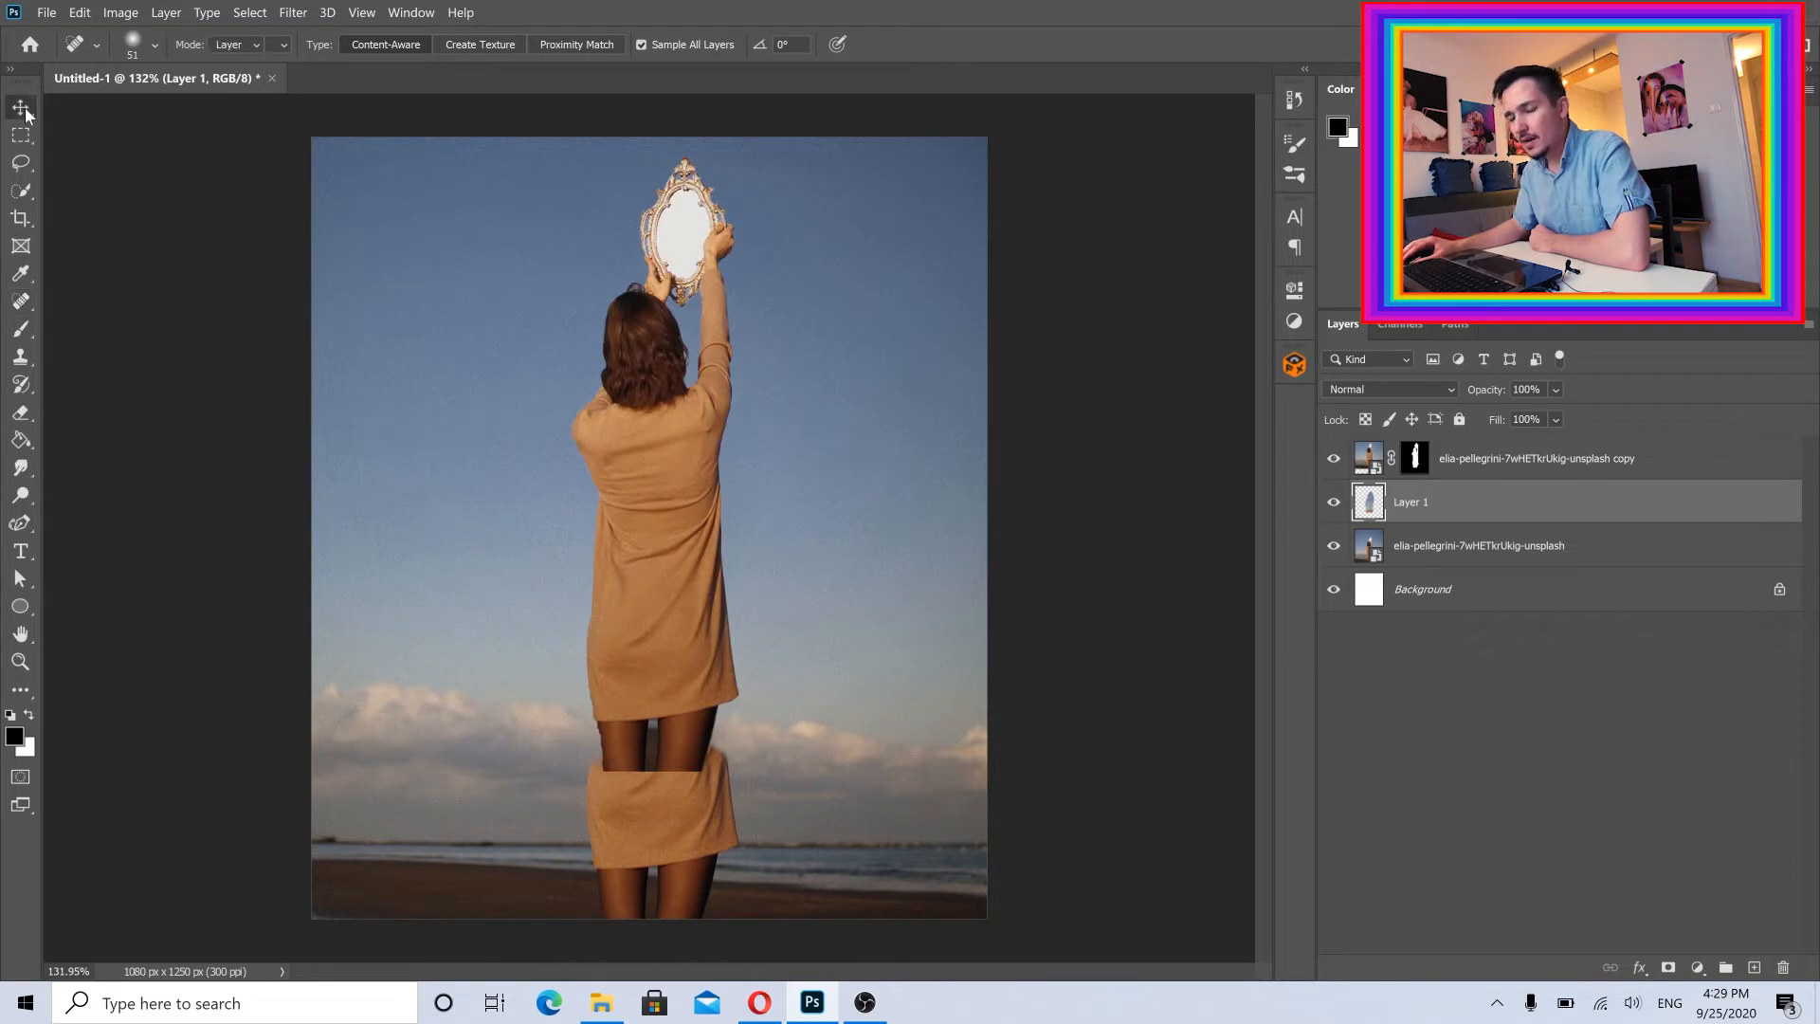
click(666, 519)
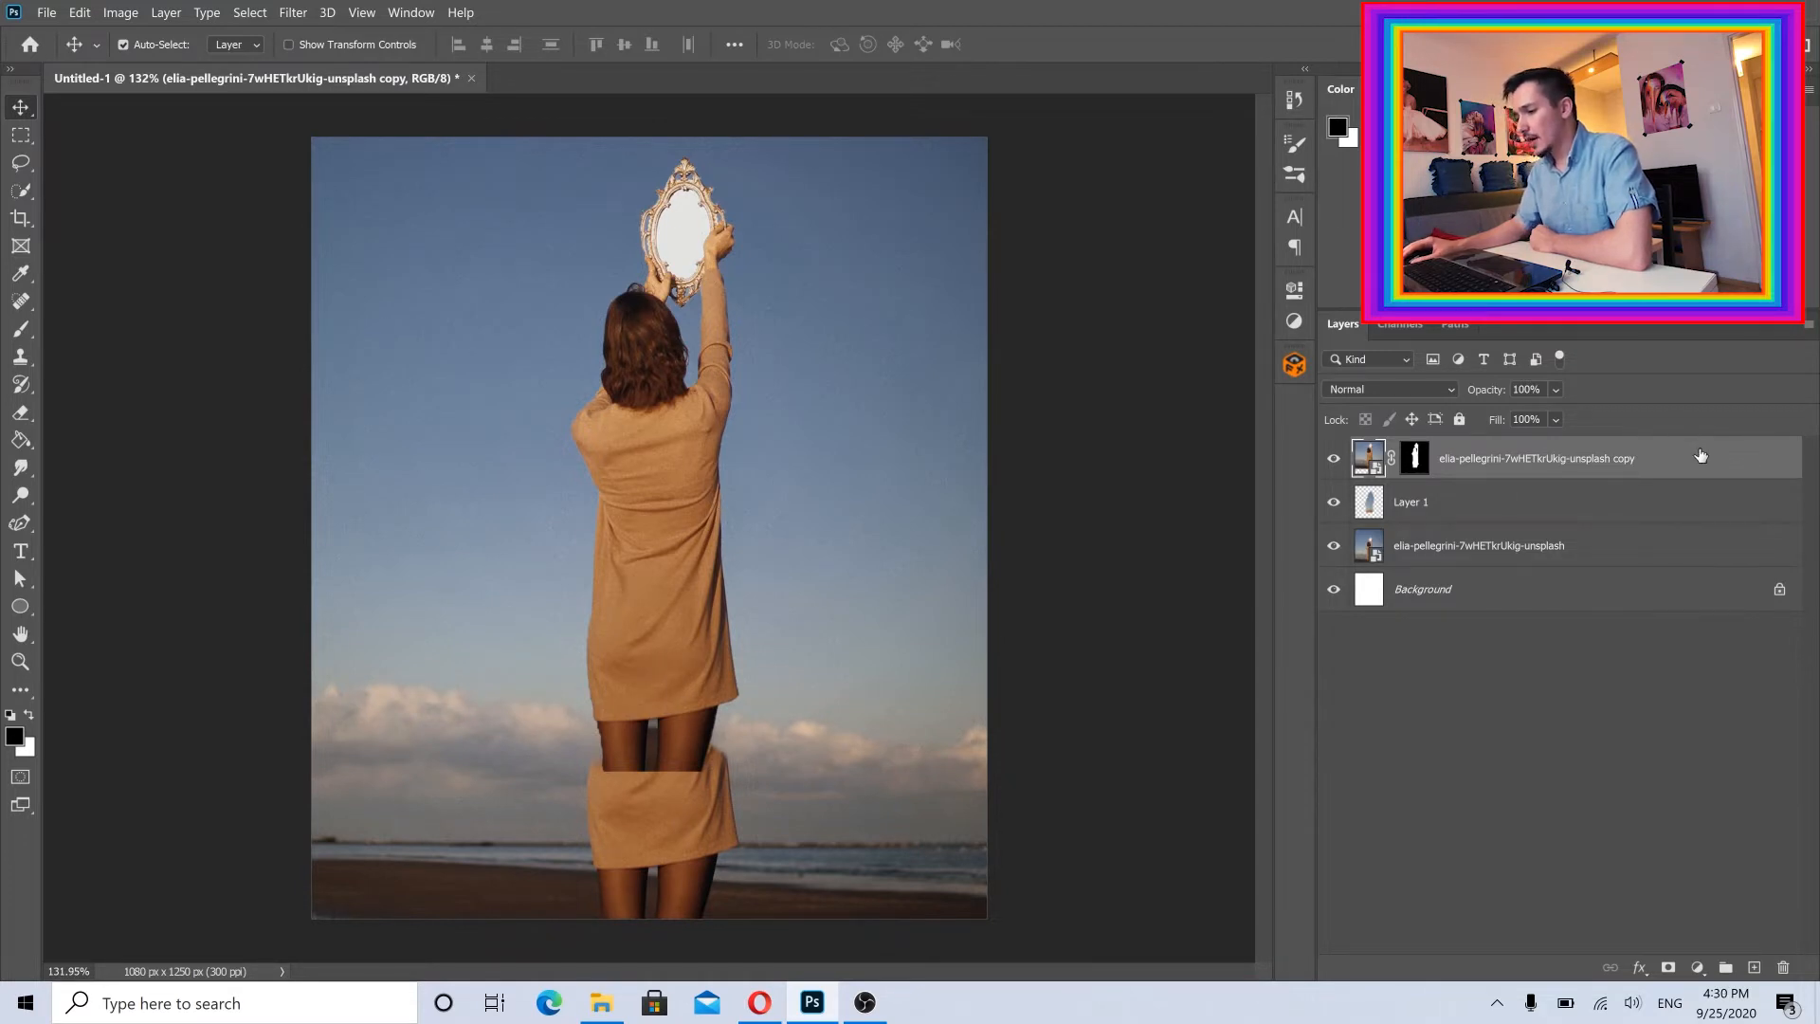
click(1726, 966)
drag(1486, 485, 1476, 461)
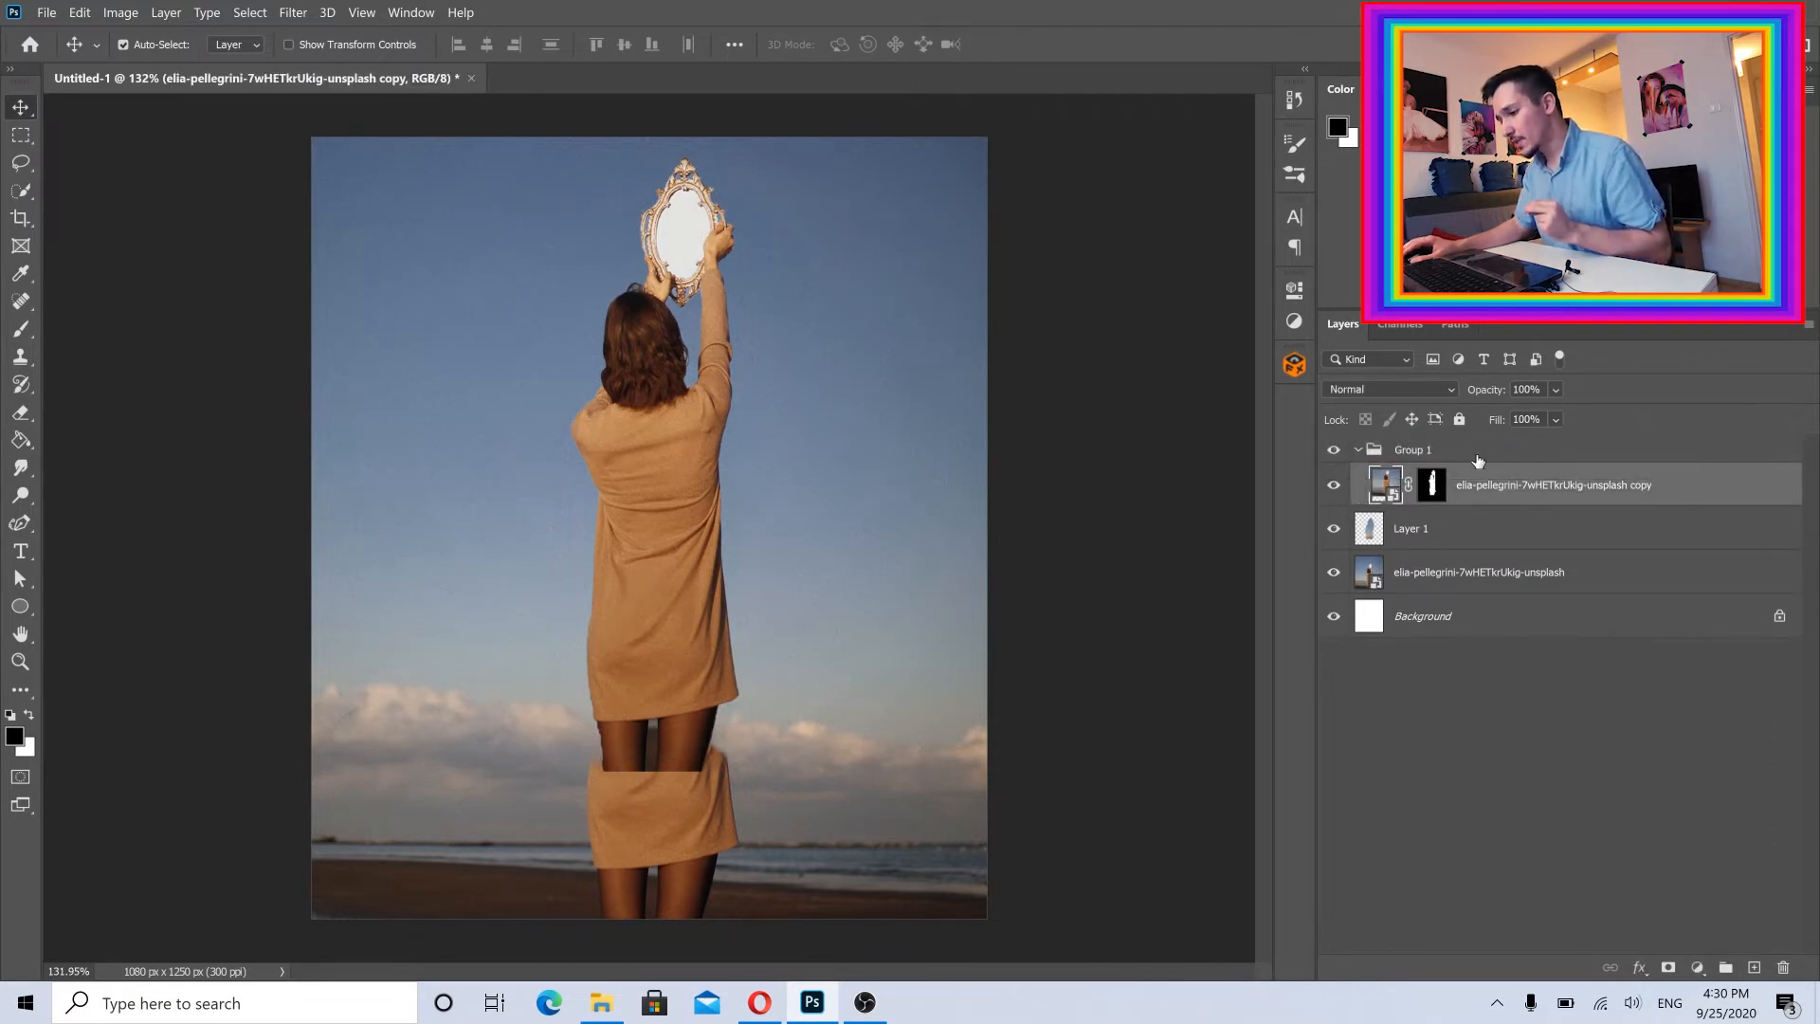
click(1359, 453)
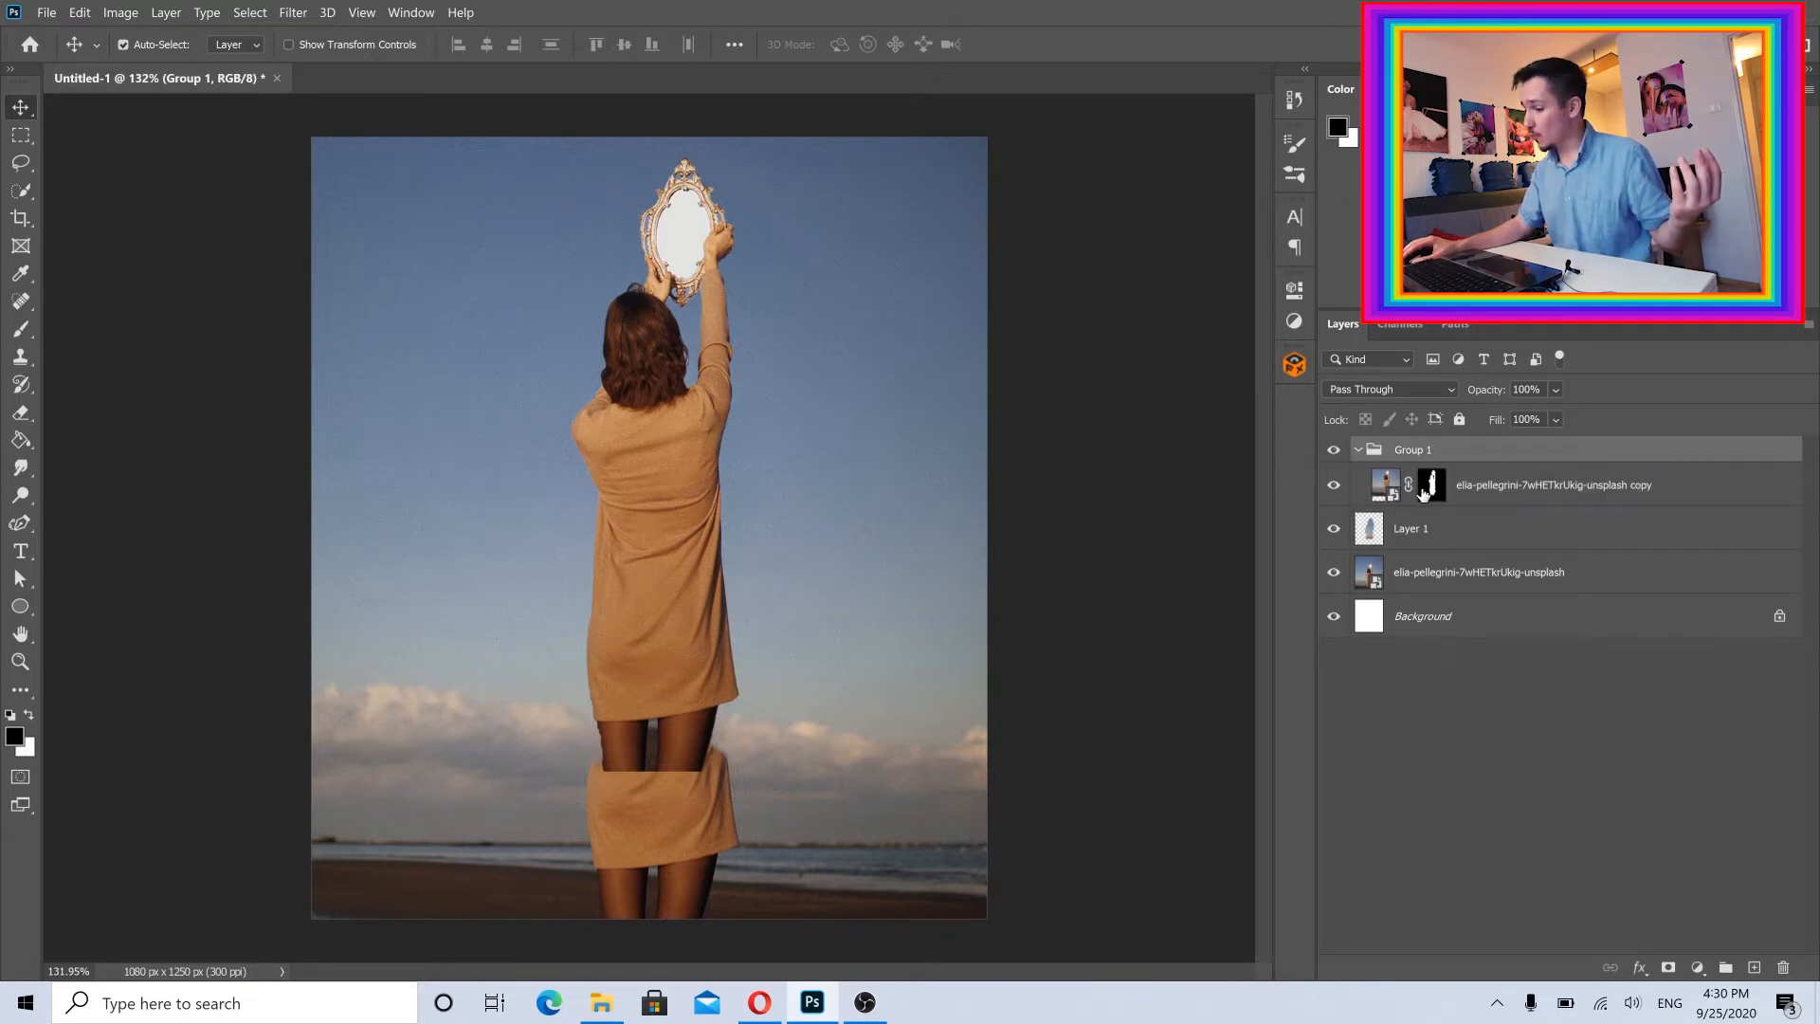
click(1358, 451)
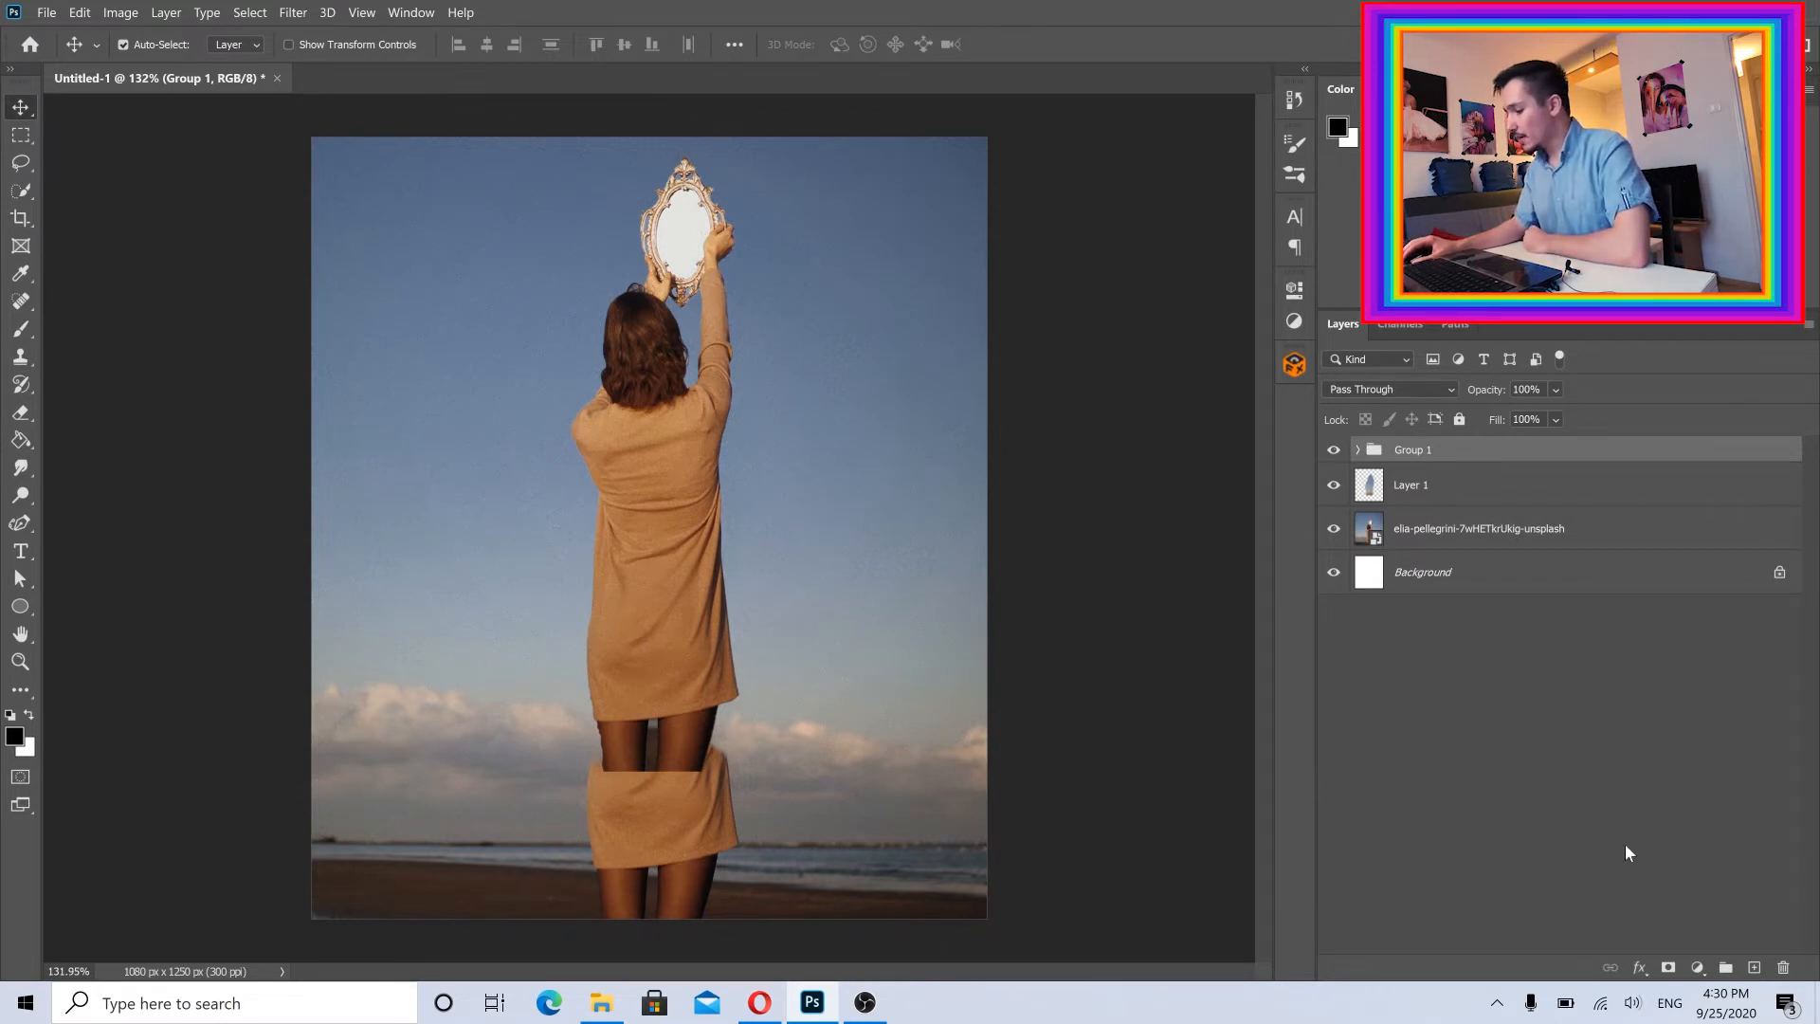
Add a white layer mask to the group holding the woman's cutout and keep the group selected
click(1672, 965)
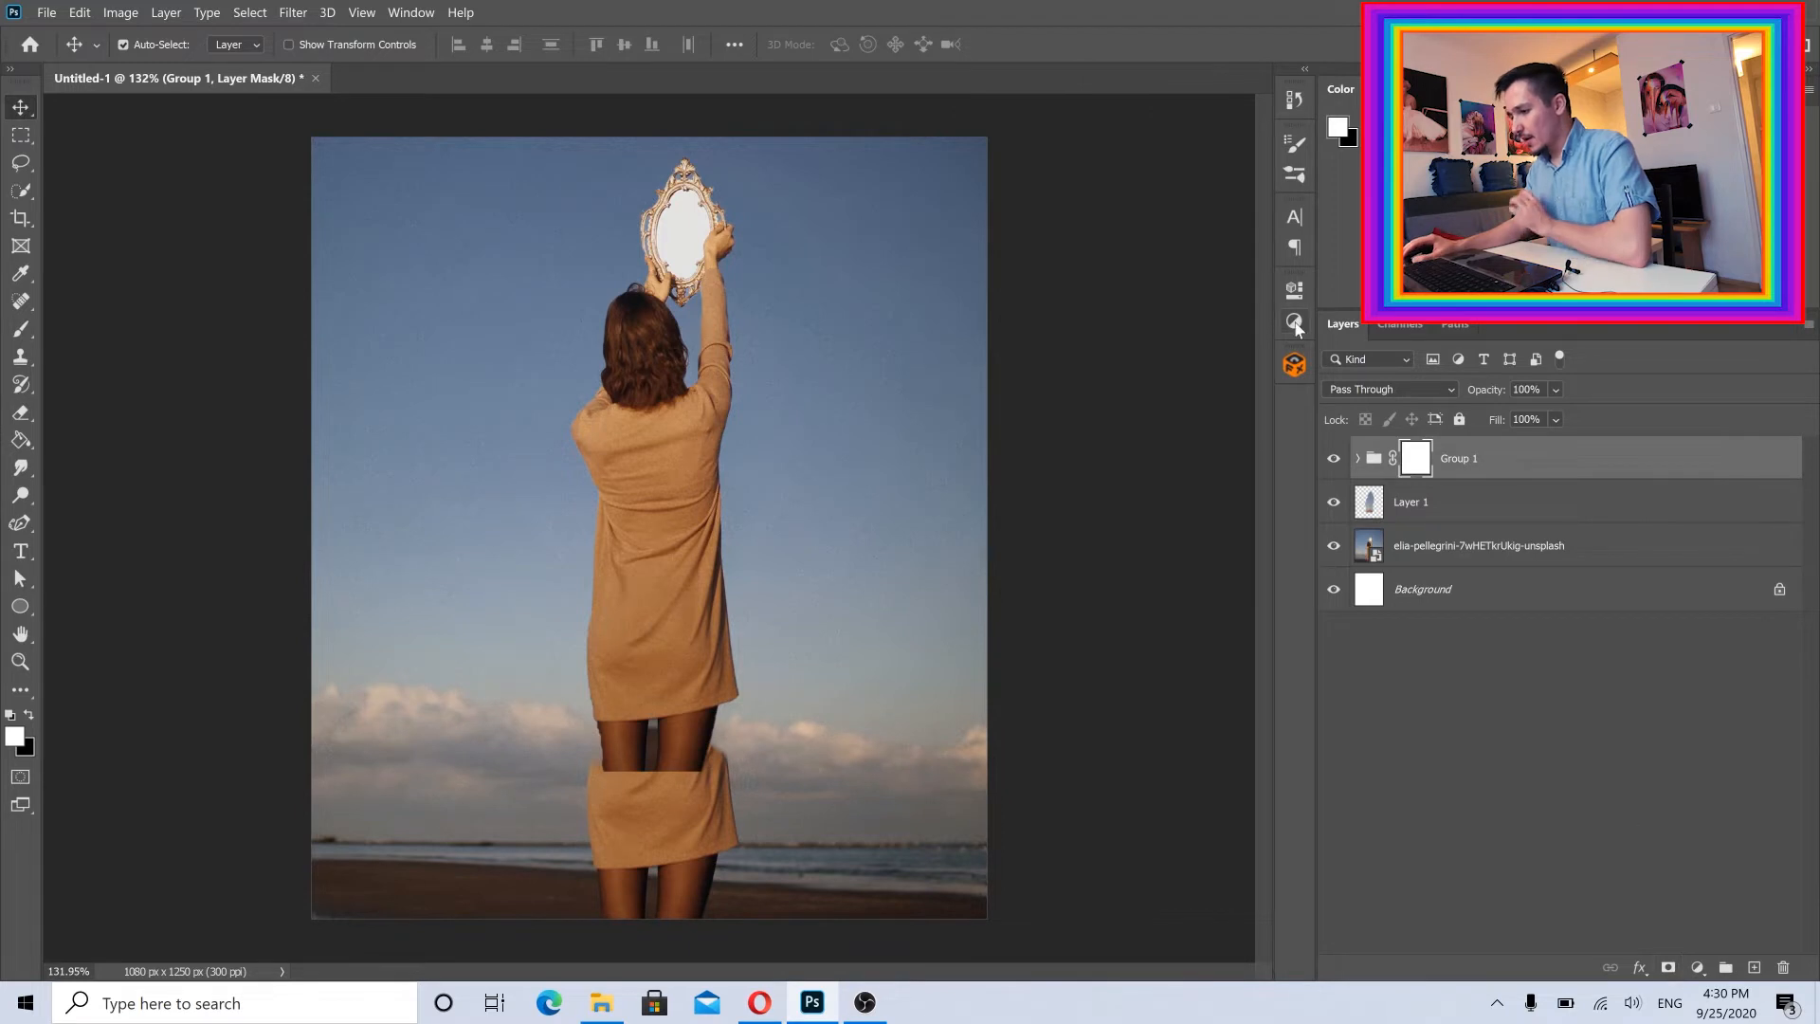
click(1356, 459)
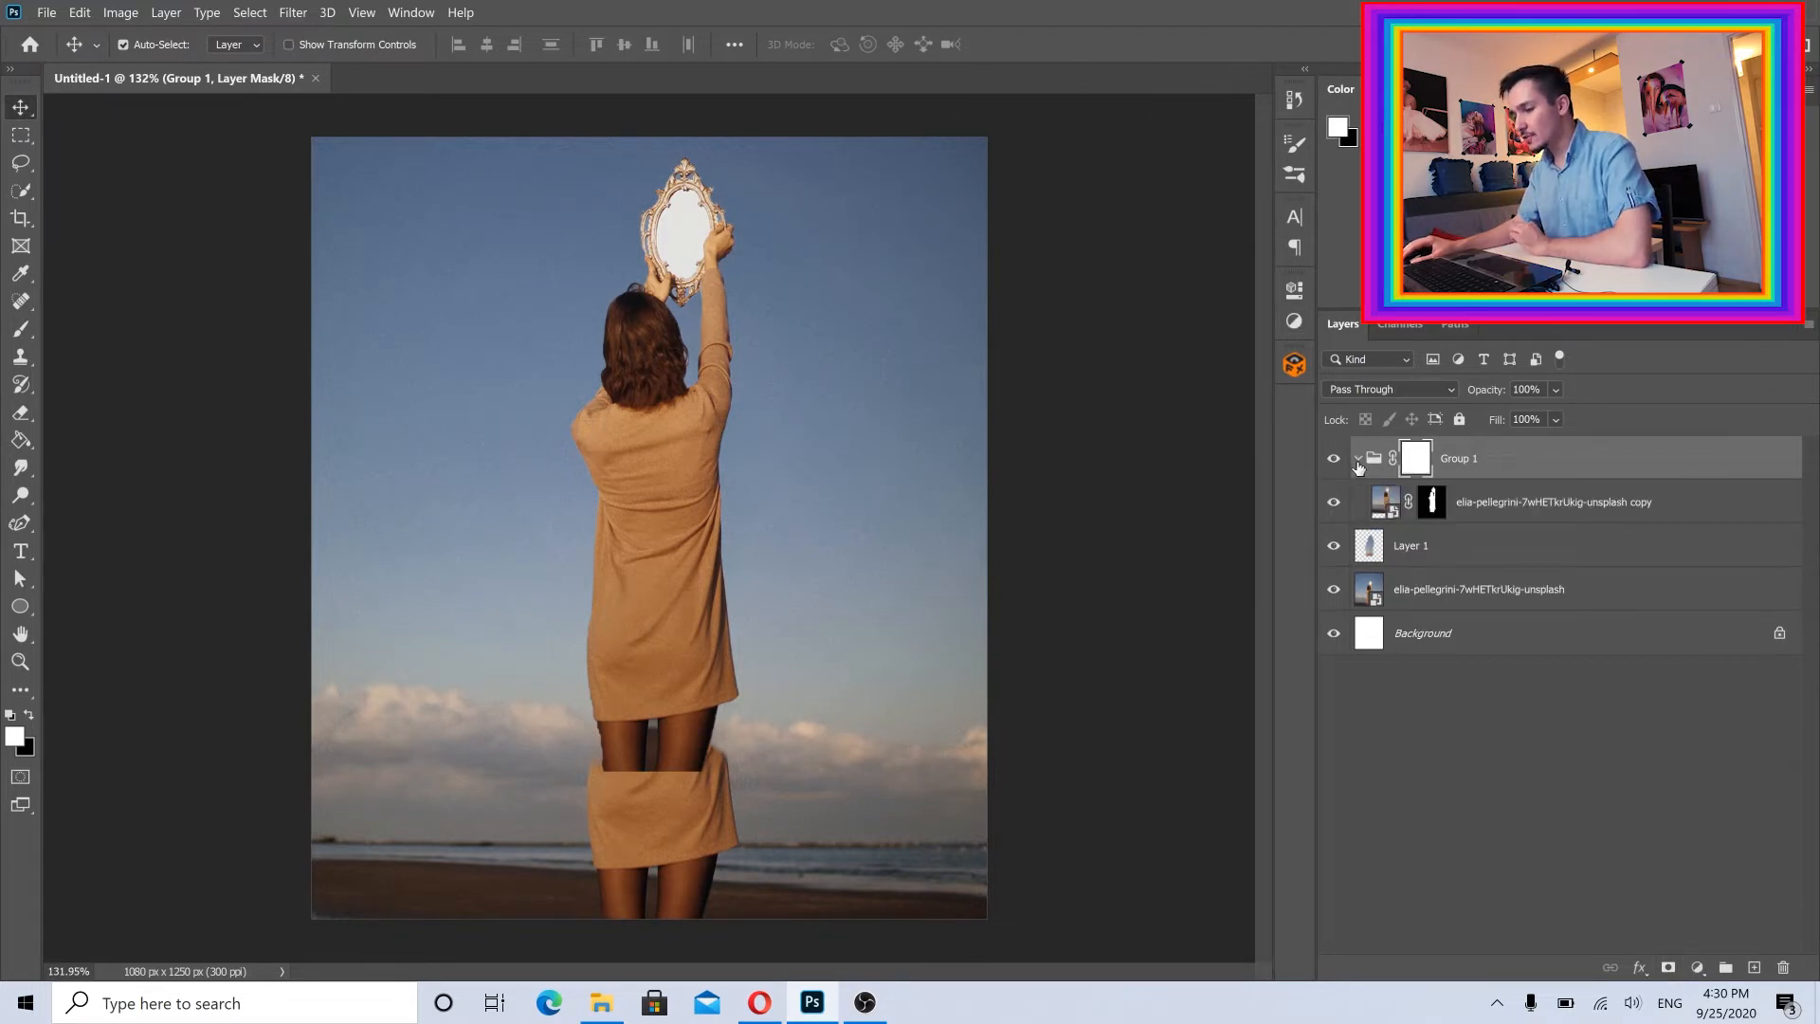
click(1357, 459)
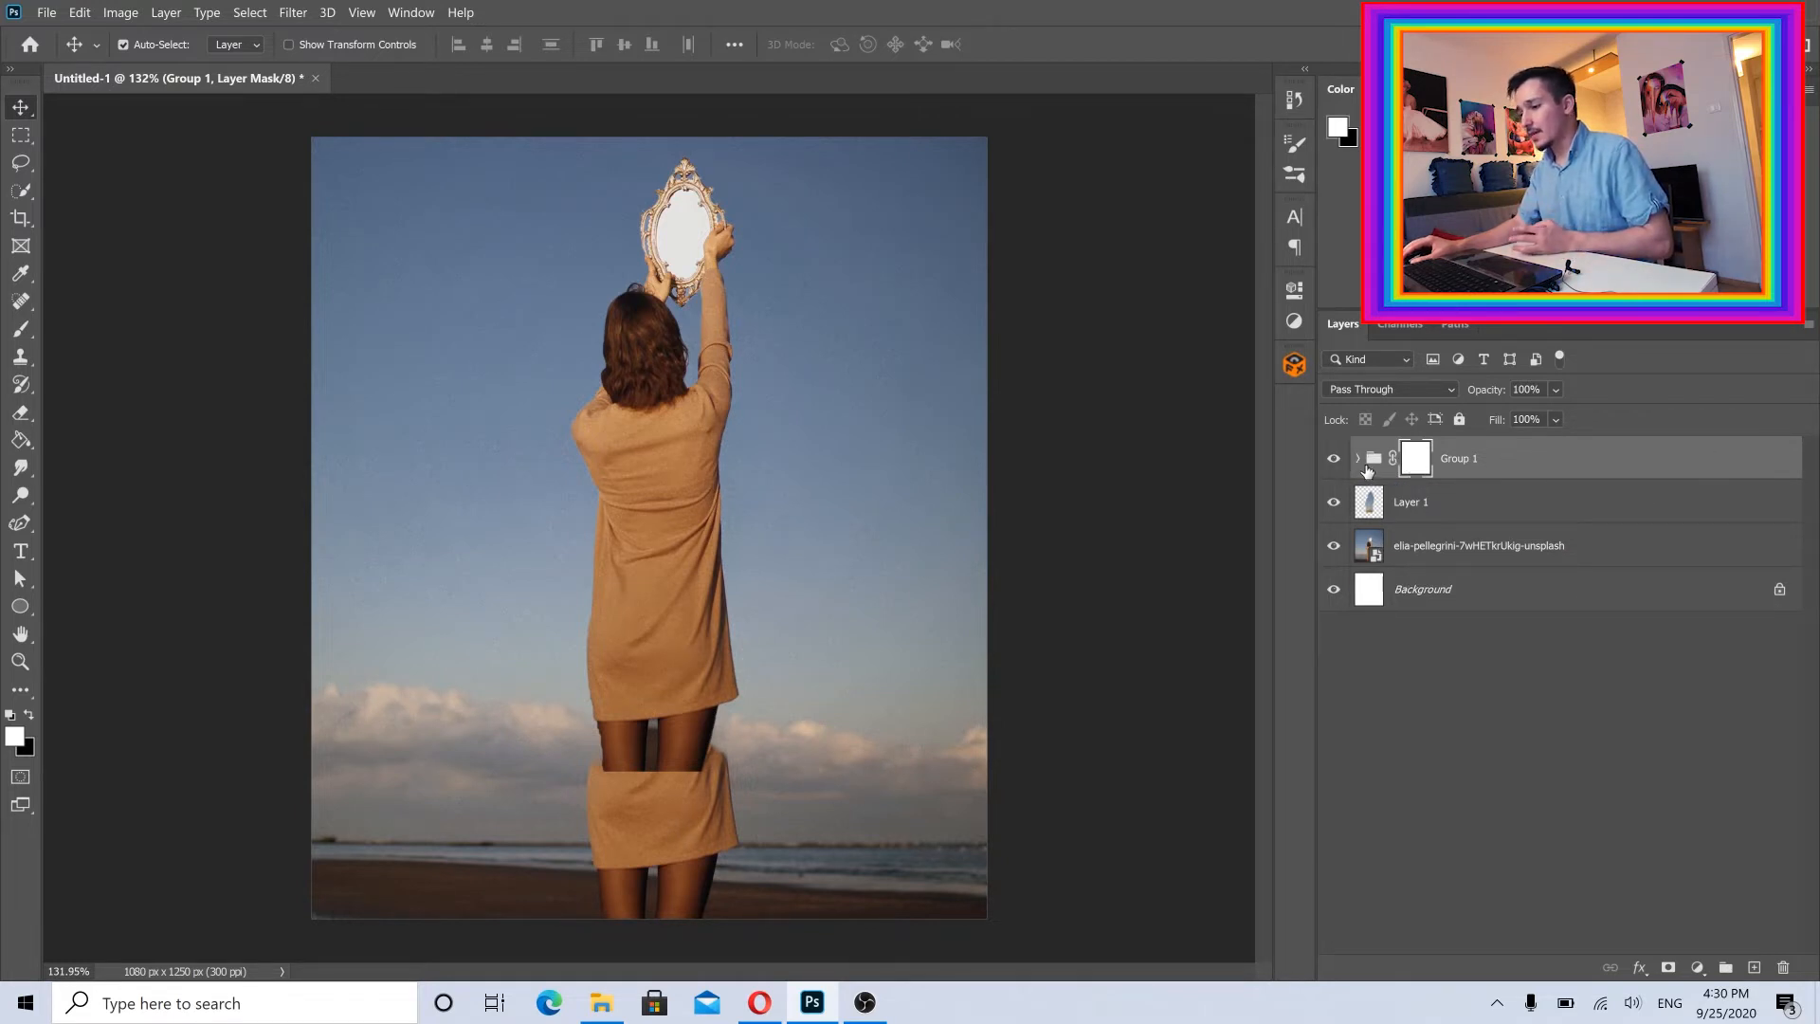
click(1358, 461)
click(1476, 507)
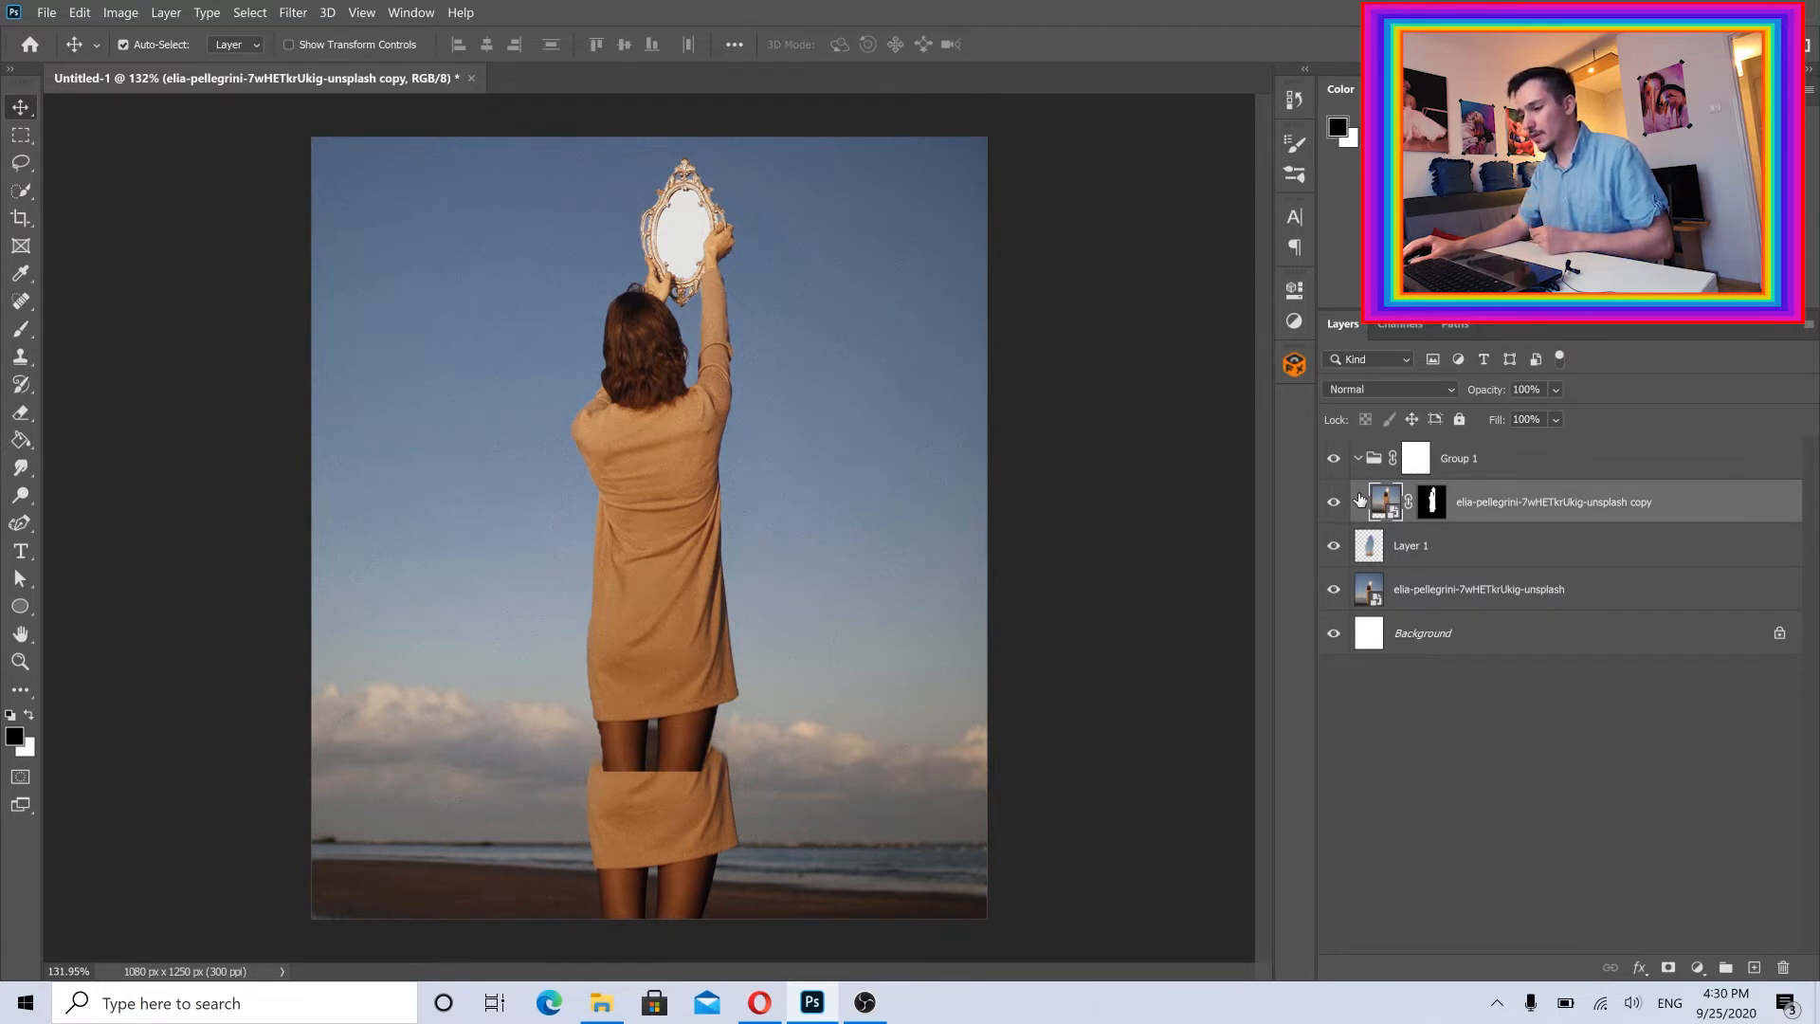
click(1360, 460)
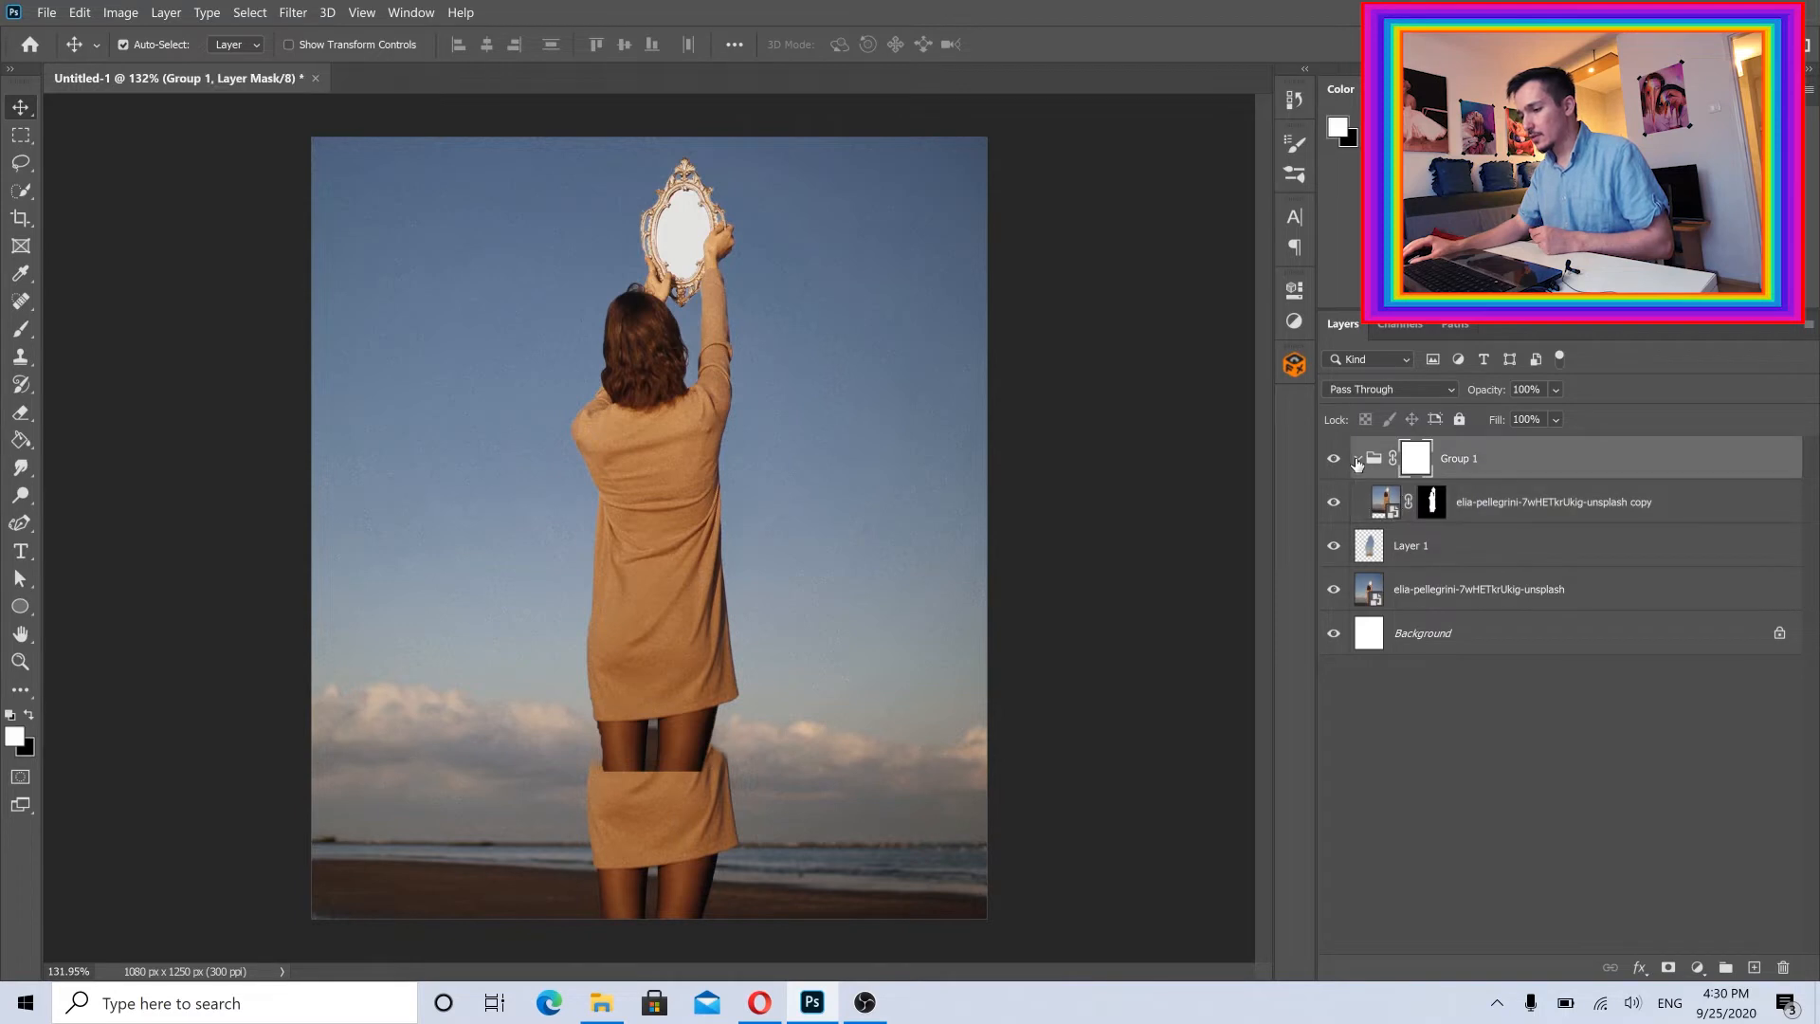
Set up the Brush tool with black as foreground color, 100% opacity, 100% flow and 0% smoothing
click(21, 329)
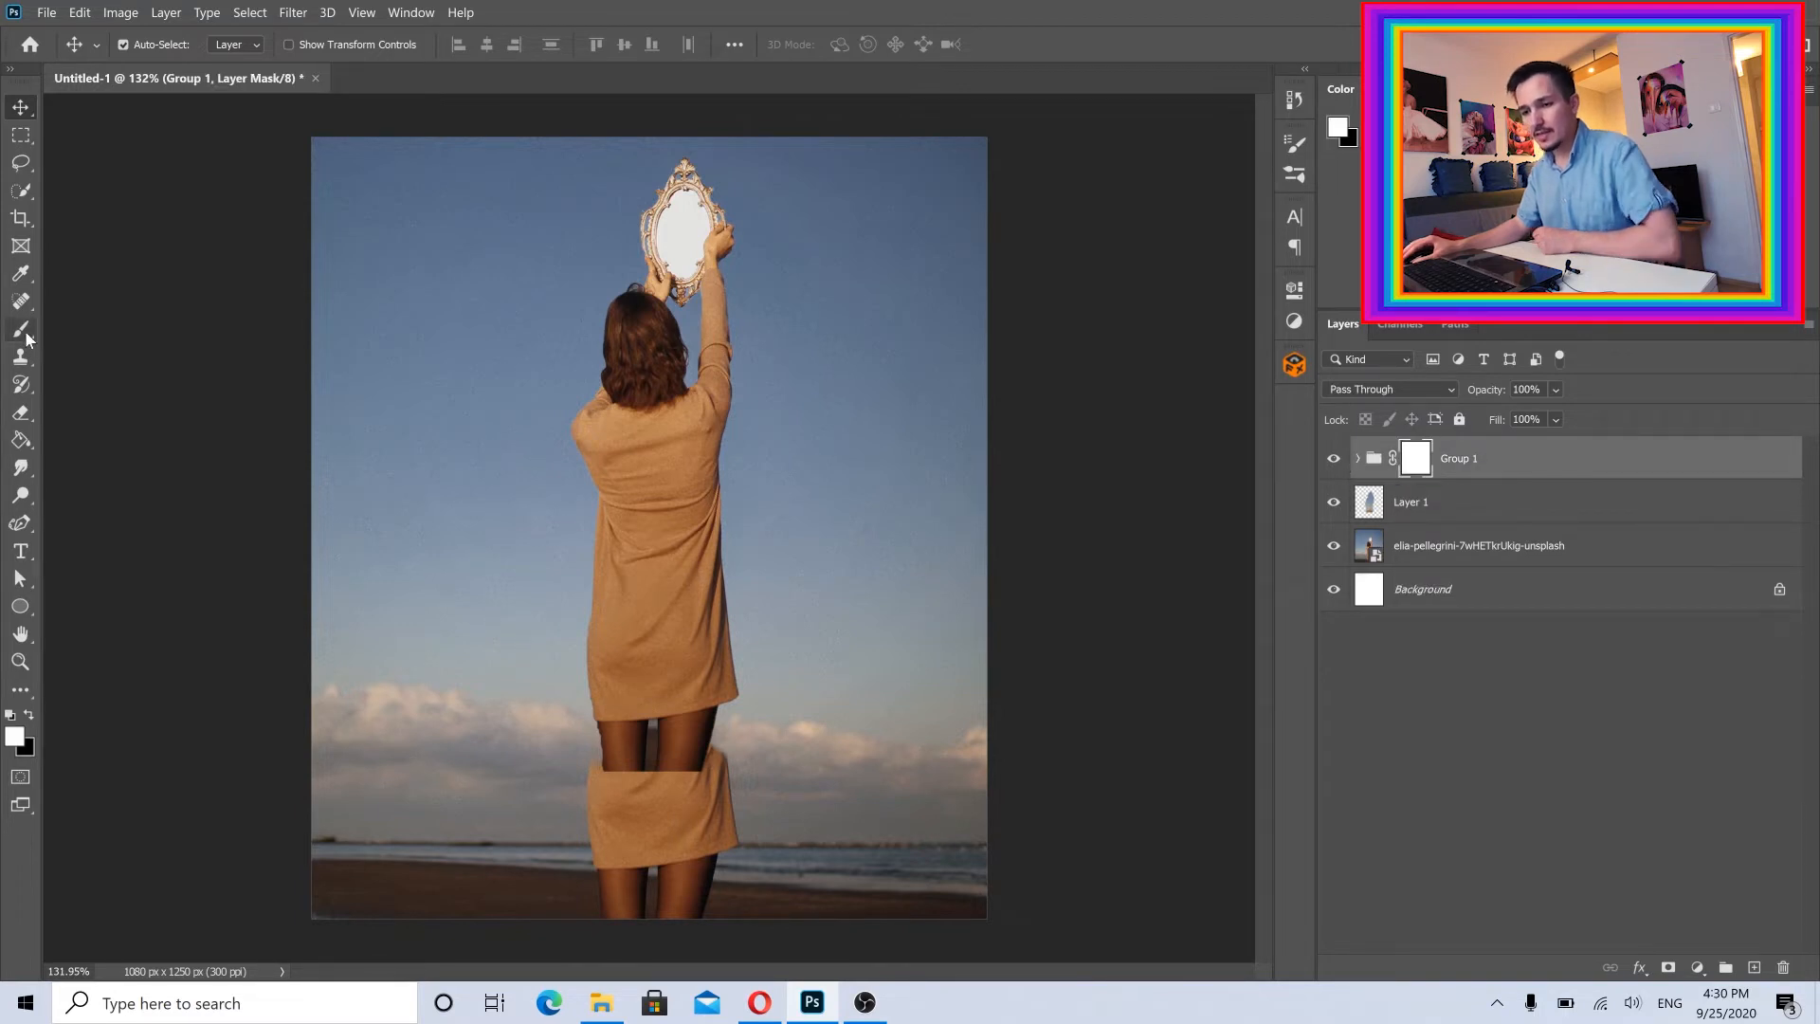
click(30, 717)
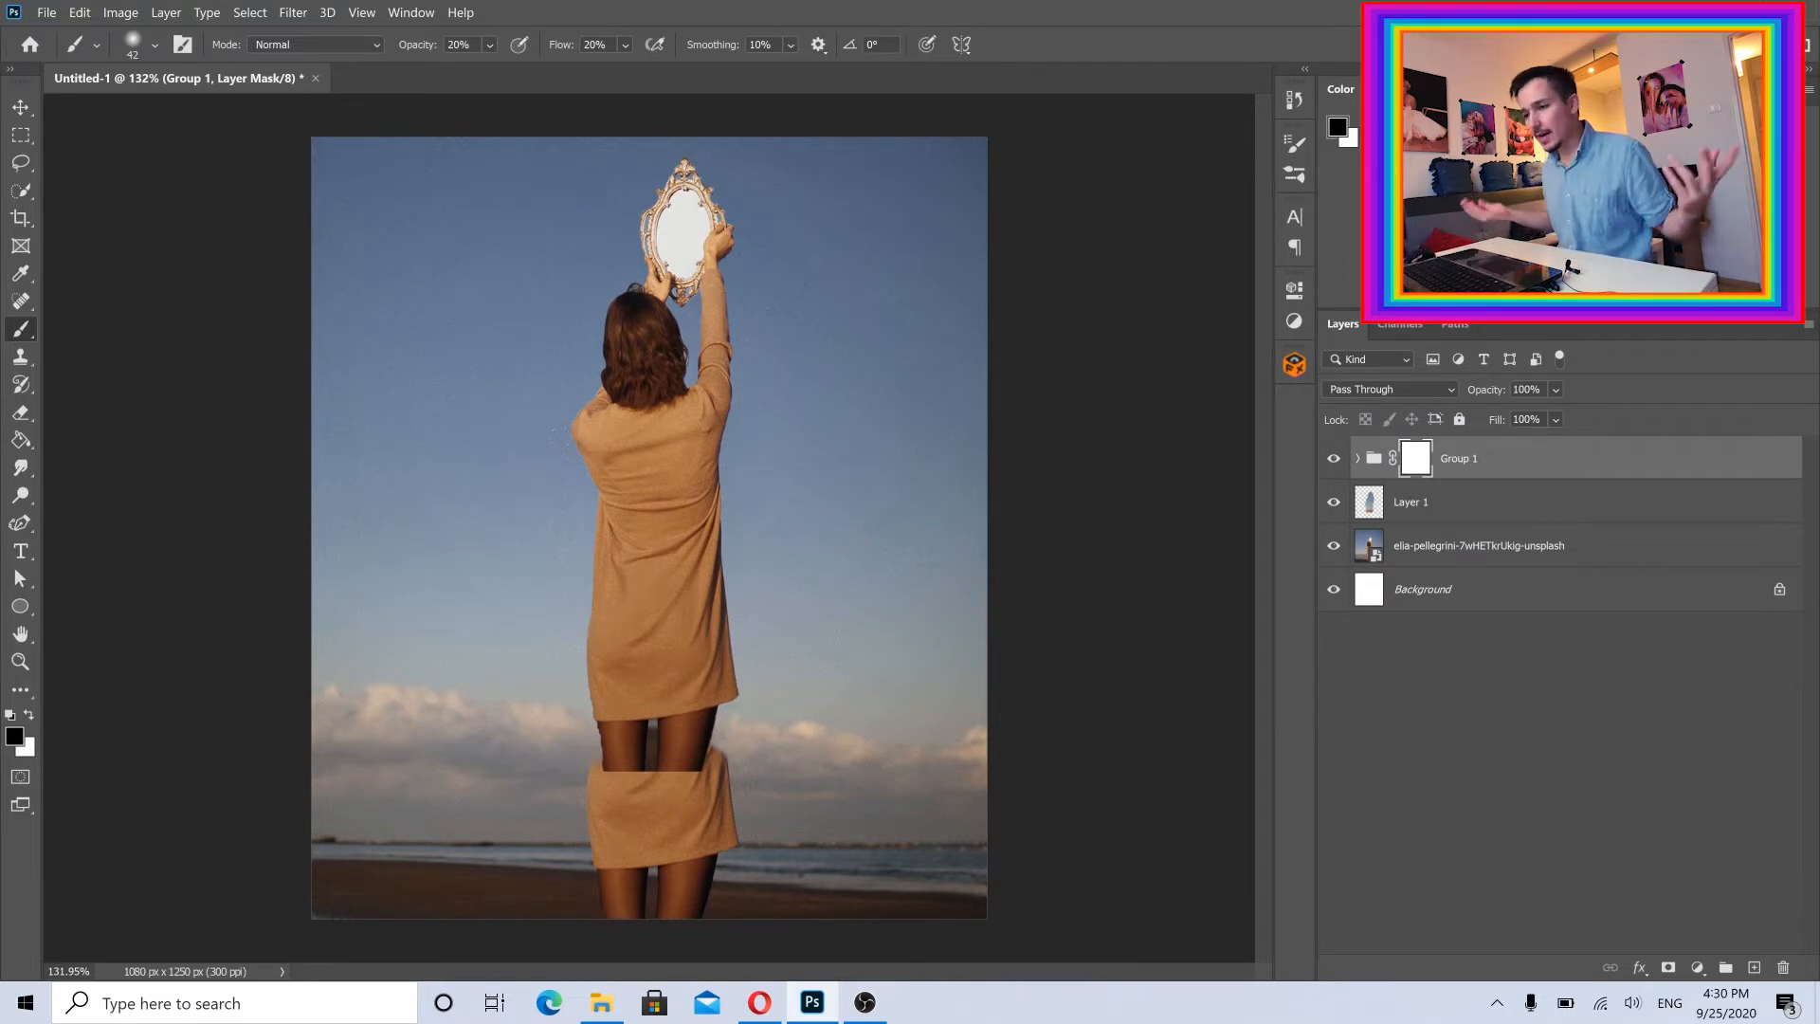
click(489, 45)
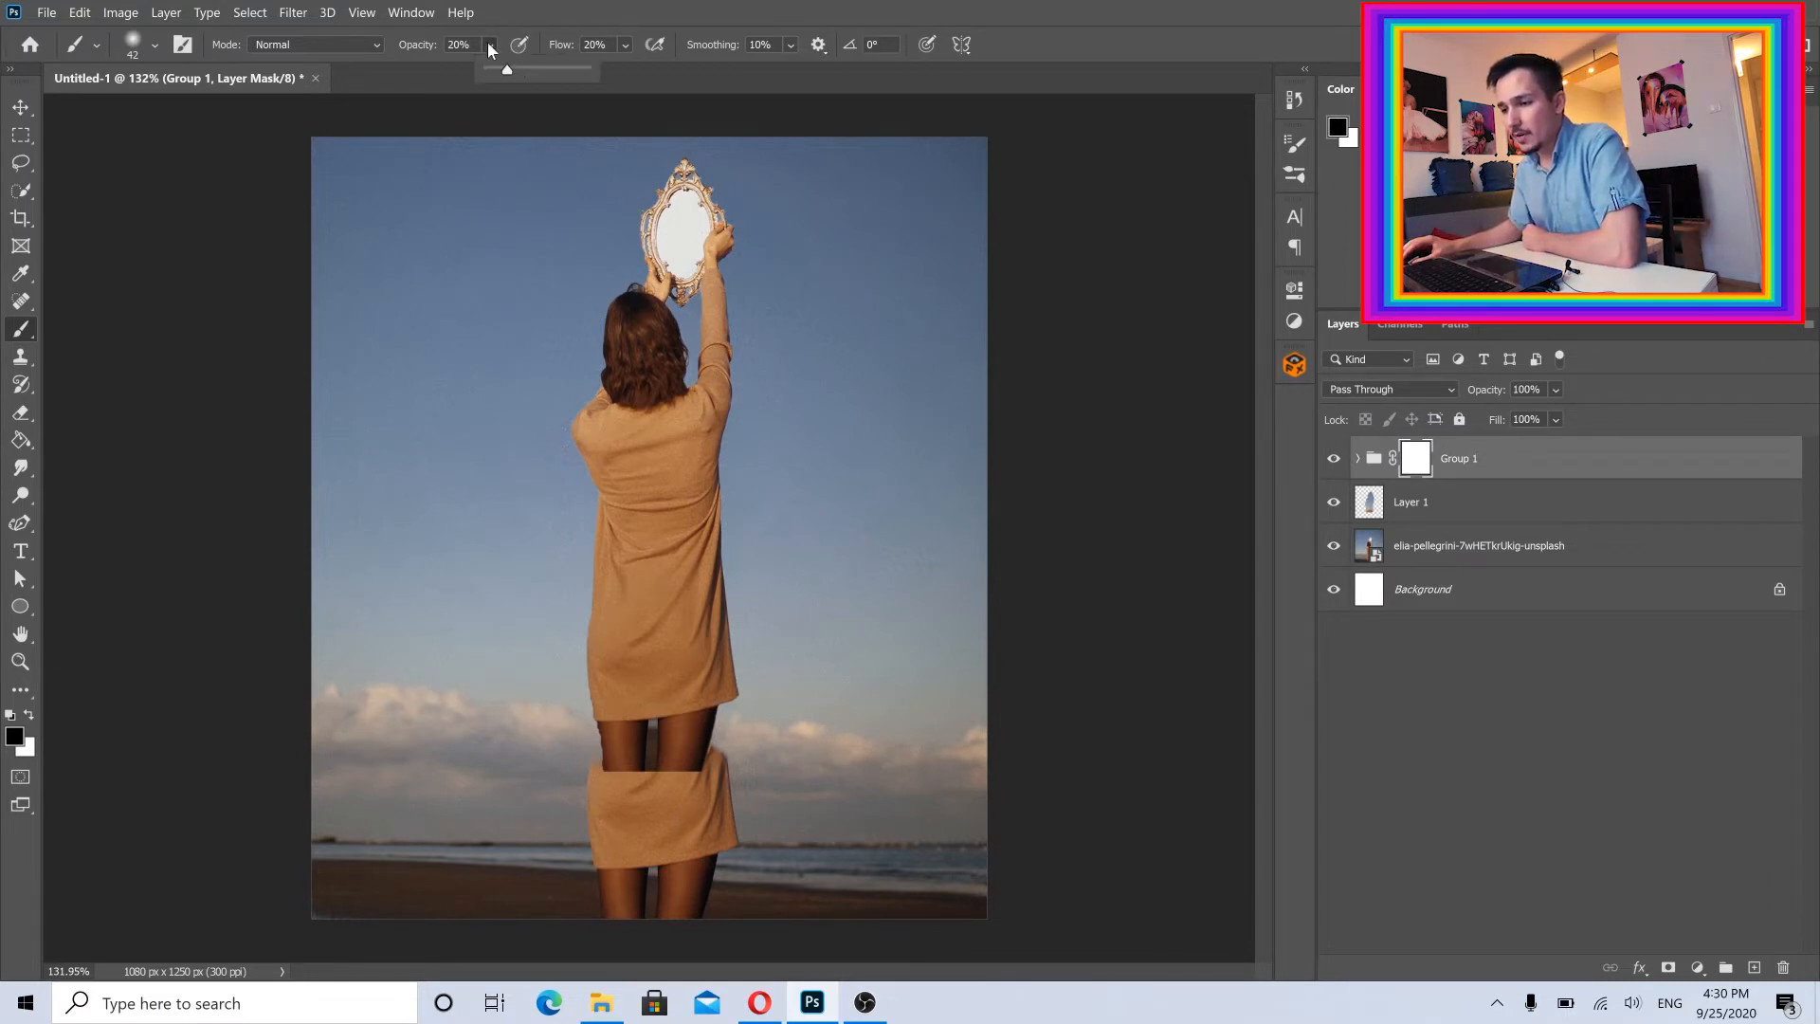
drag(540, 64, 822, 78)
click(624, 44)
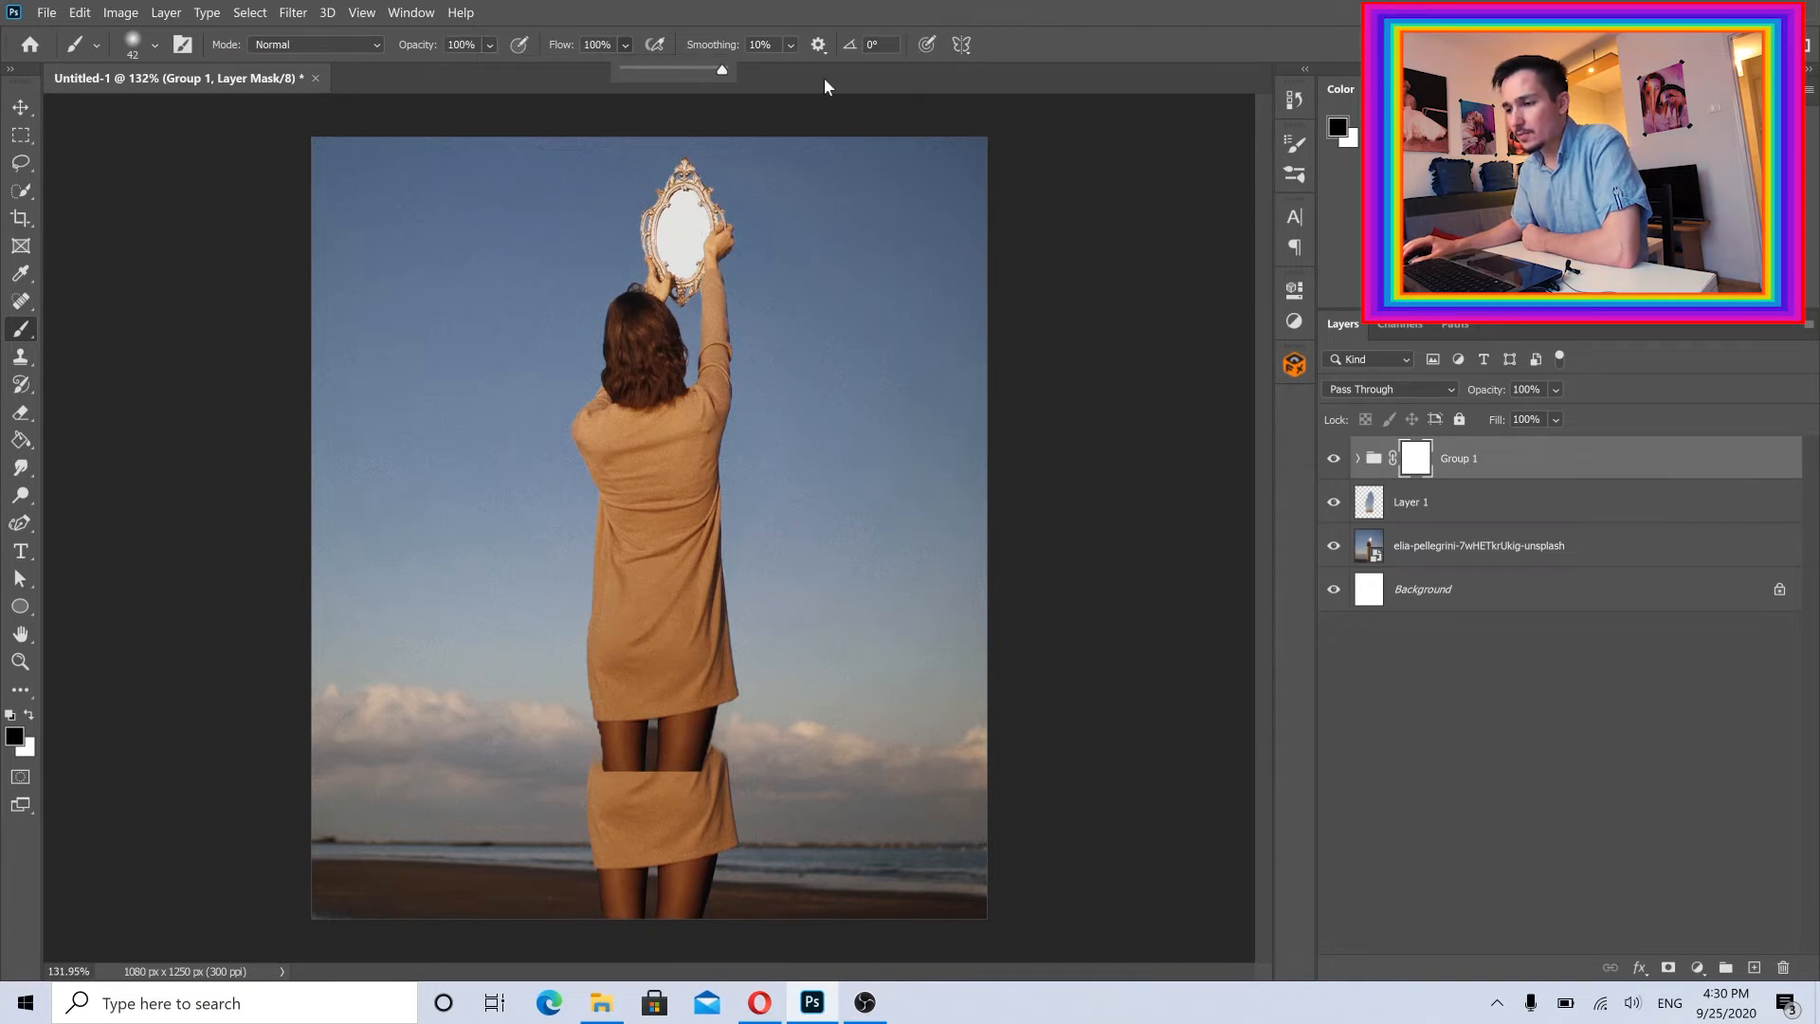
click(790, 45)
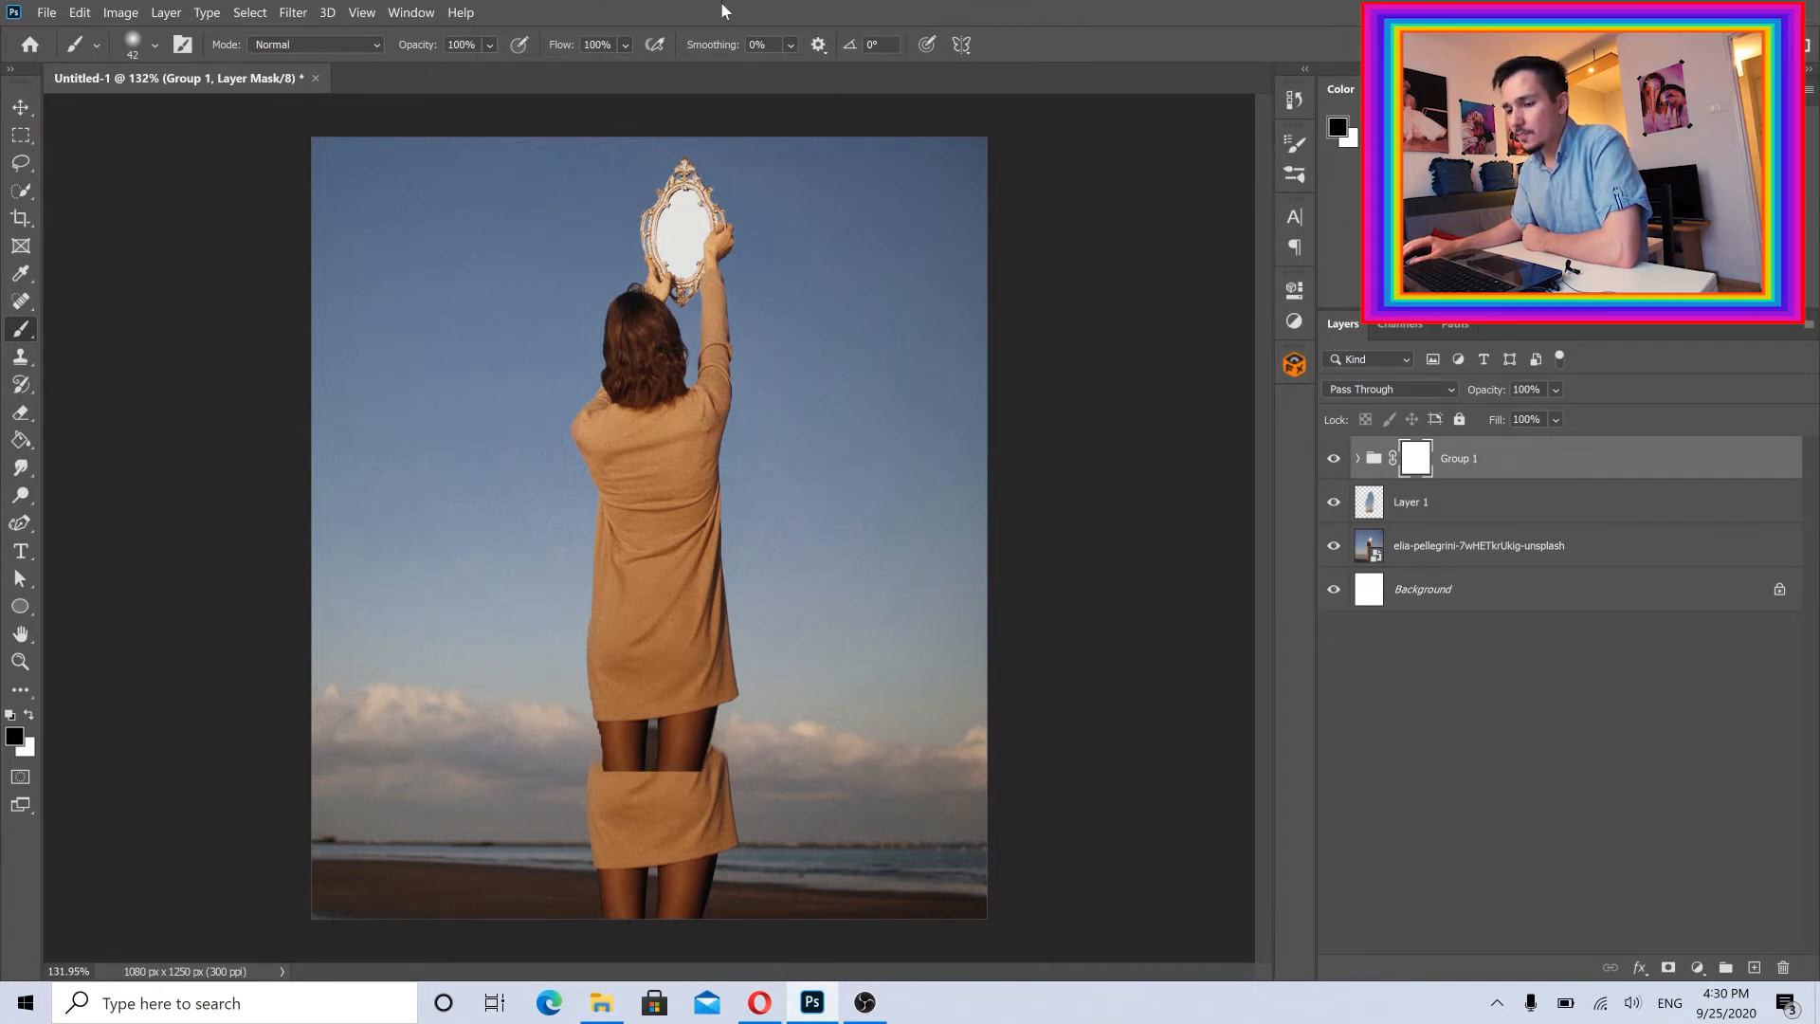
Set the brush to 100 px with 76% hardness and paint on the group mask to hide the raised cutout's legs and lower dress
key(bracketright)
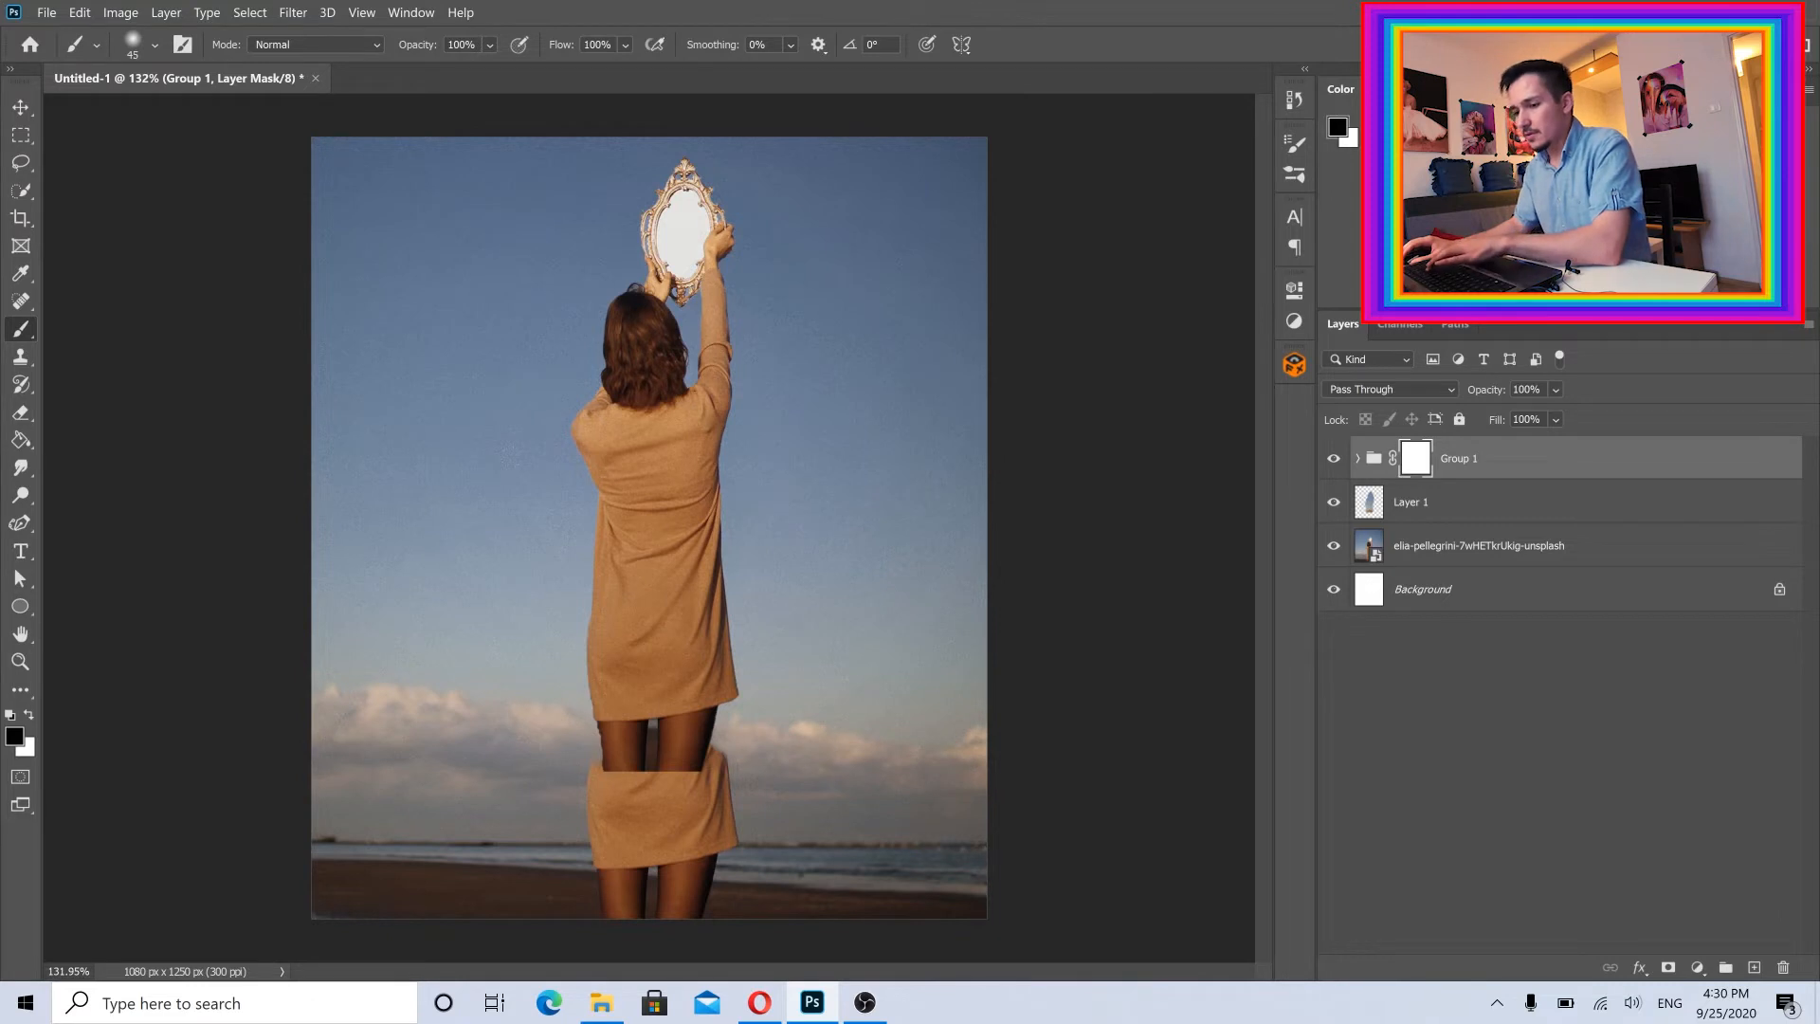
key(bracketright)
key(bracketright)
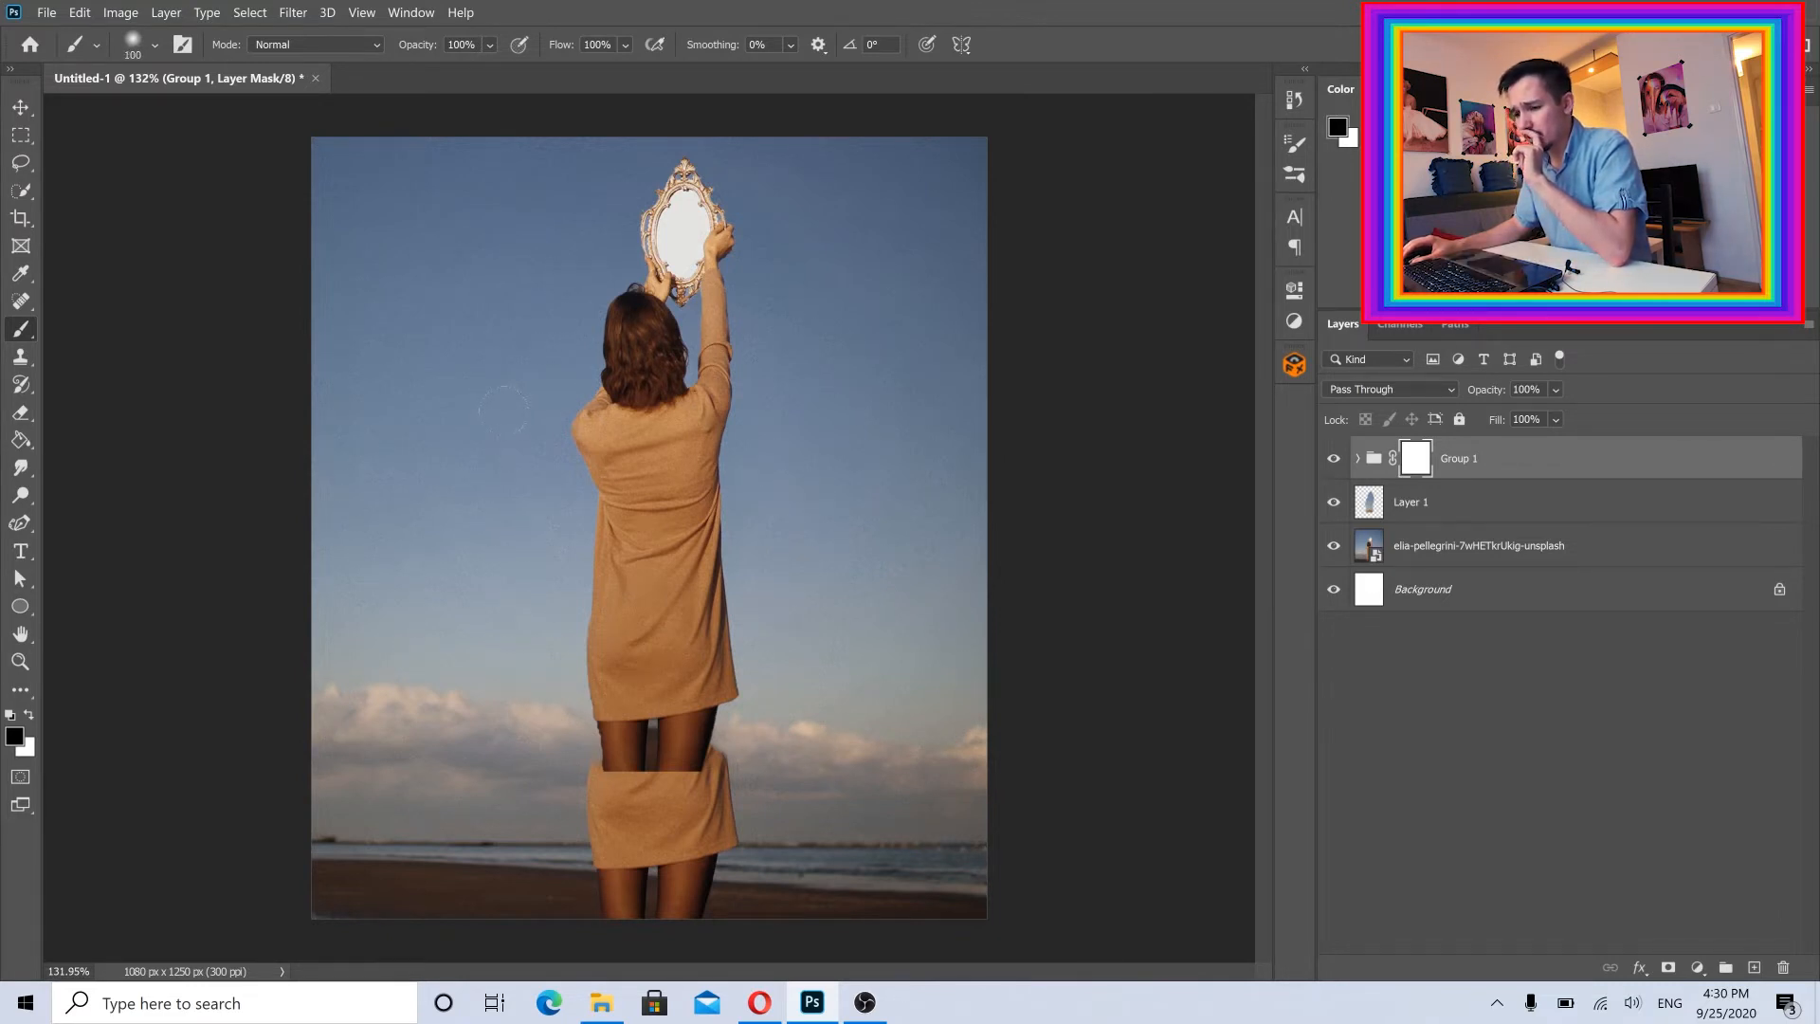
click(154, 46)
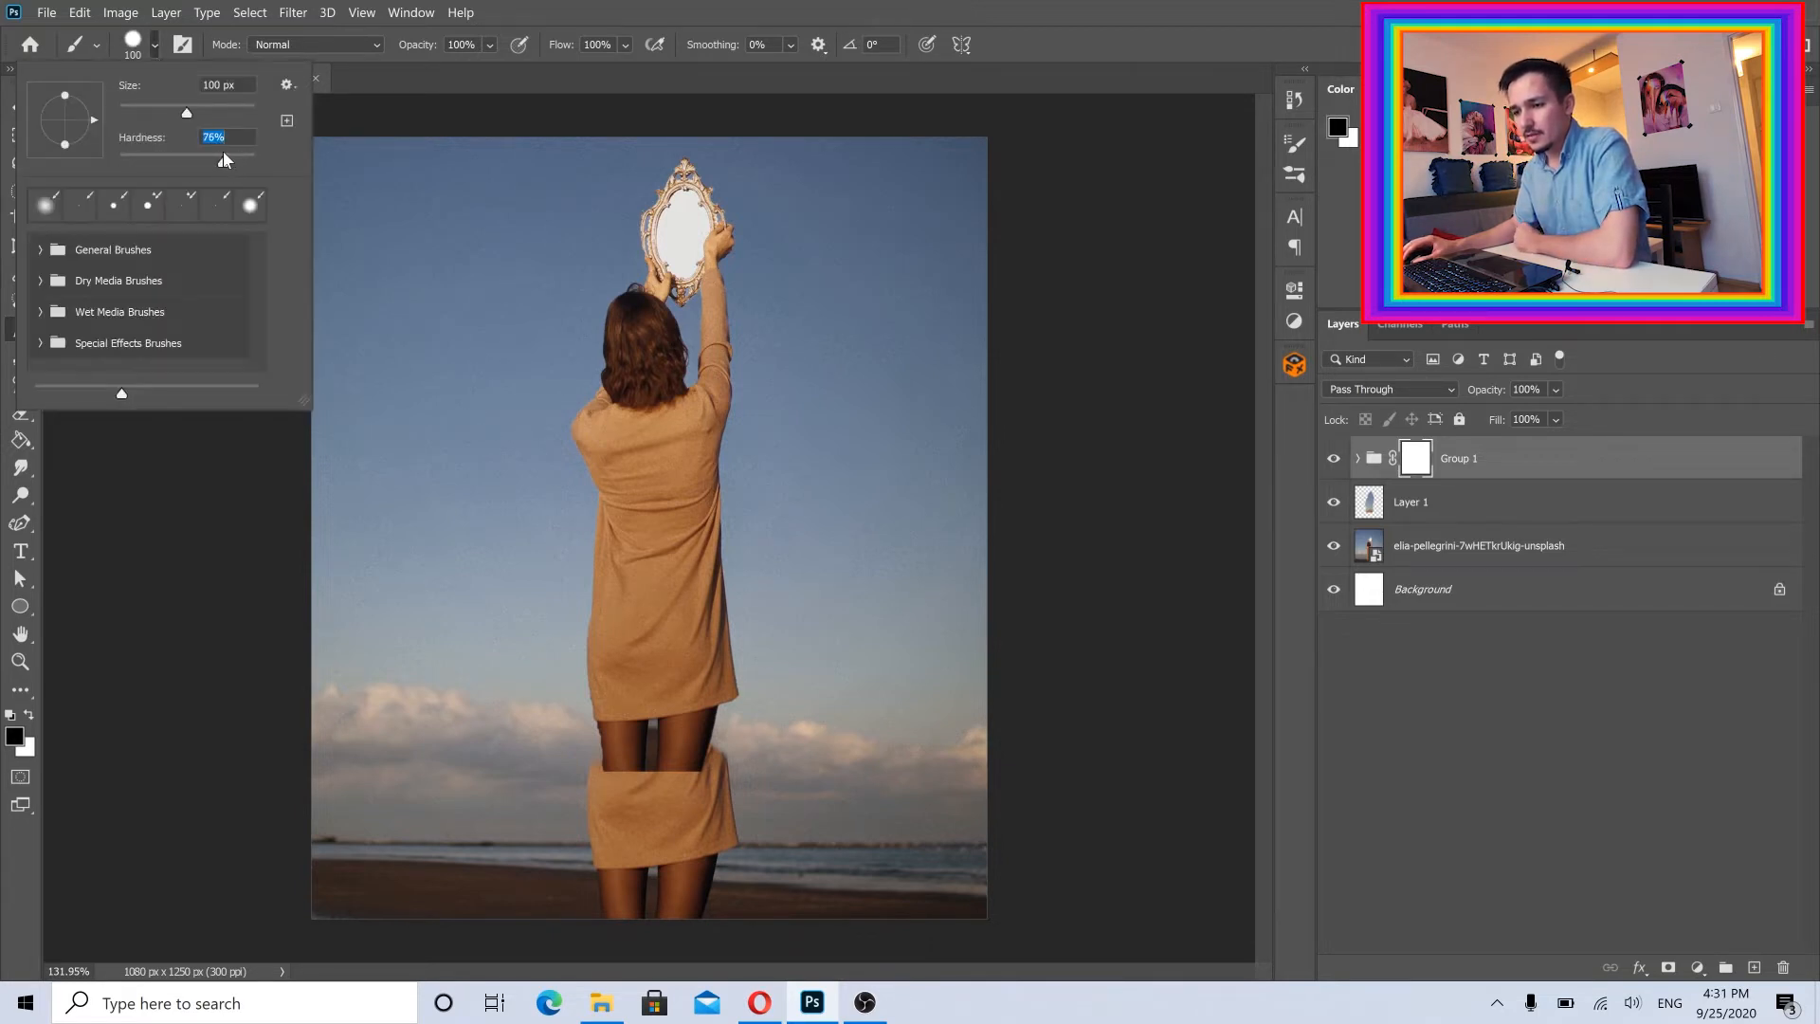
key(Return)
mouse_move(706, 675)
mouse_down()
mouse_move(621, 685)
mouse_move(621, 708)
mouse_move(714, 744)
mouse_move(712, 708)
mouse_move(644, 696)
mouse_up()
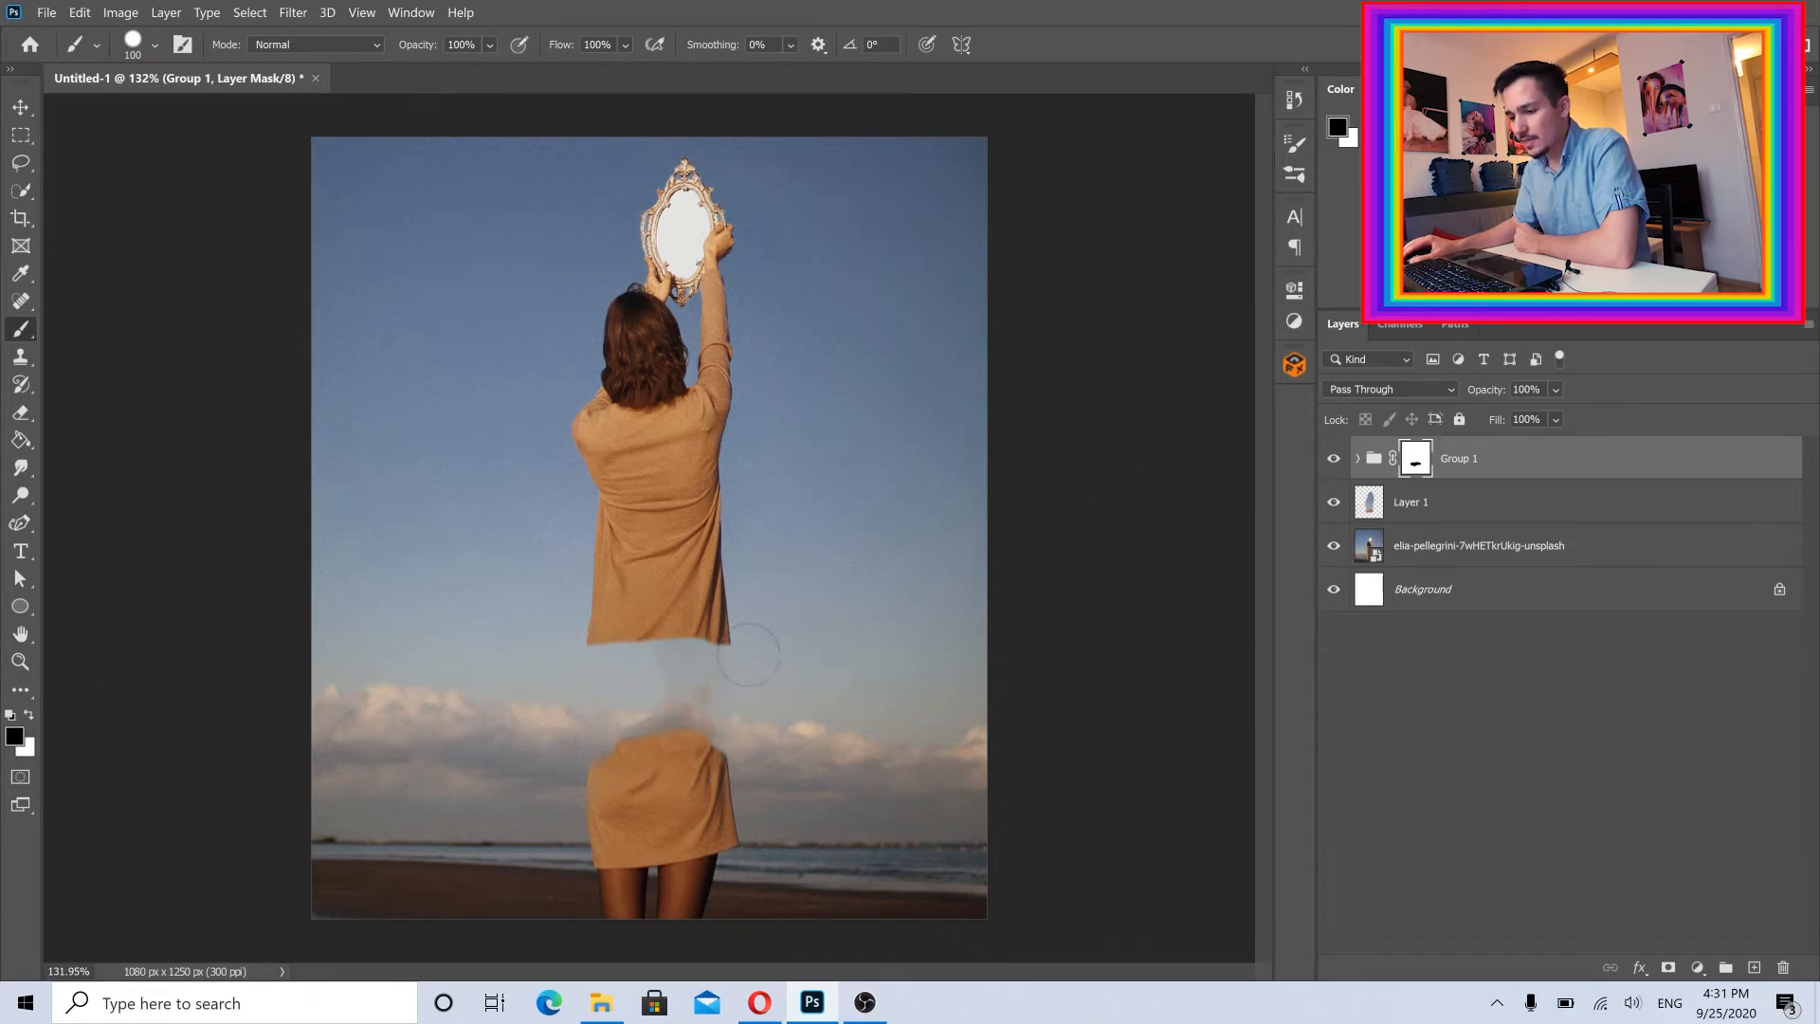
mouse_move(748, 654)
mouse_down()
mouse_move(738, 509)
mouse_move(647, 559)
mouse_move(610, 555)
mouse_move(584, 624)
mouse_move(626, 634)
mouse_move(703, 579)
mouse_up()
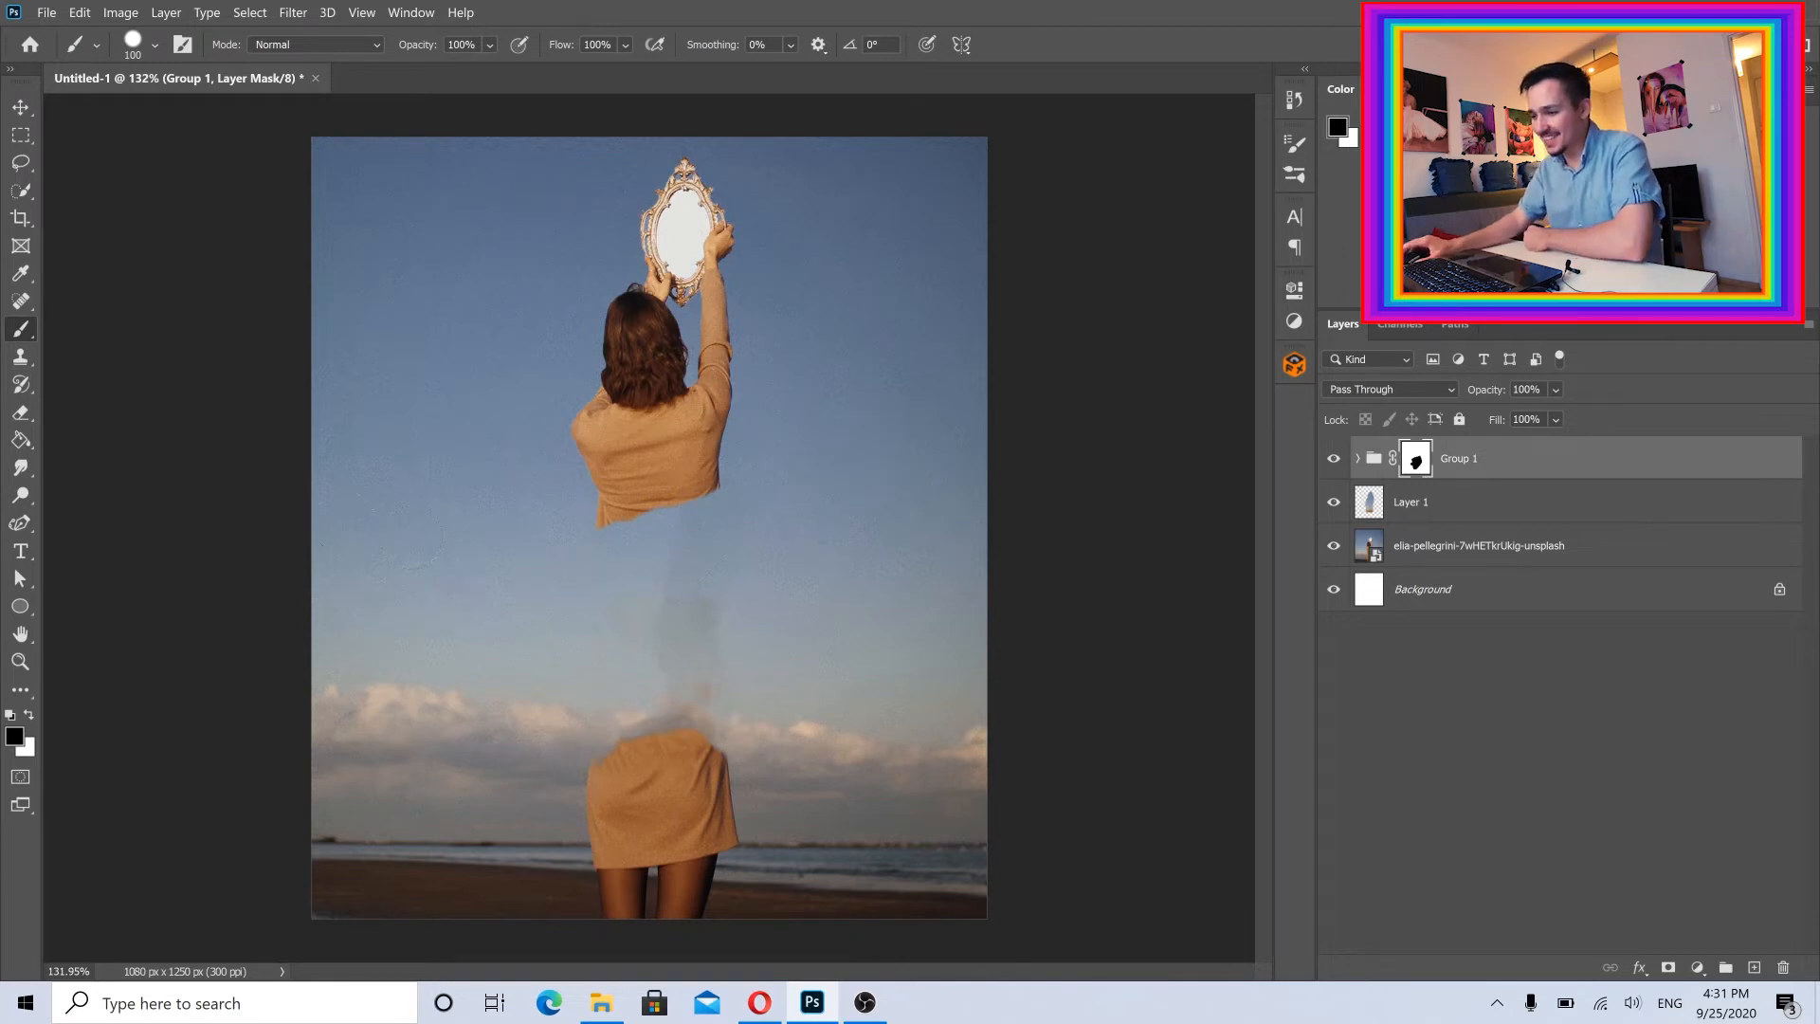
Switch to the Instagram profile and look at the finished artwork of the split woman holding the mirror for reference
click(21, 107)
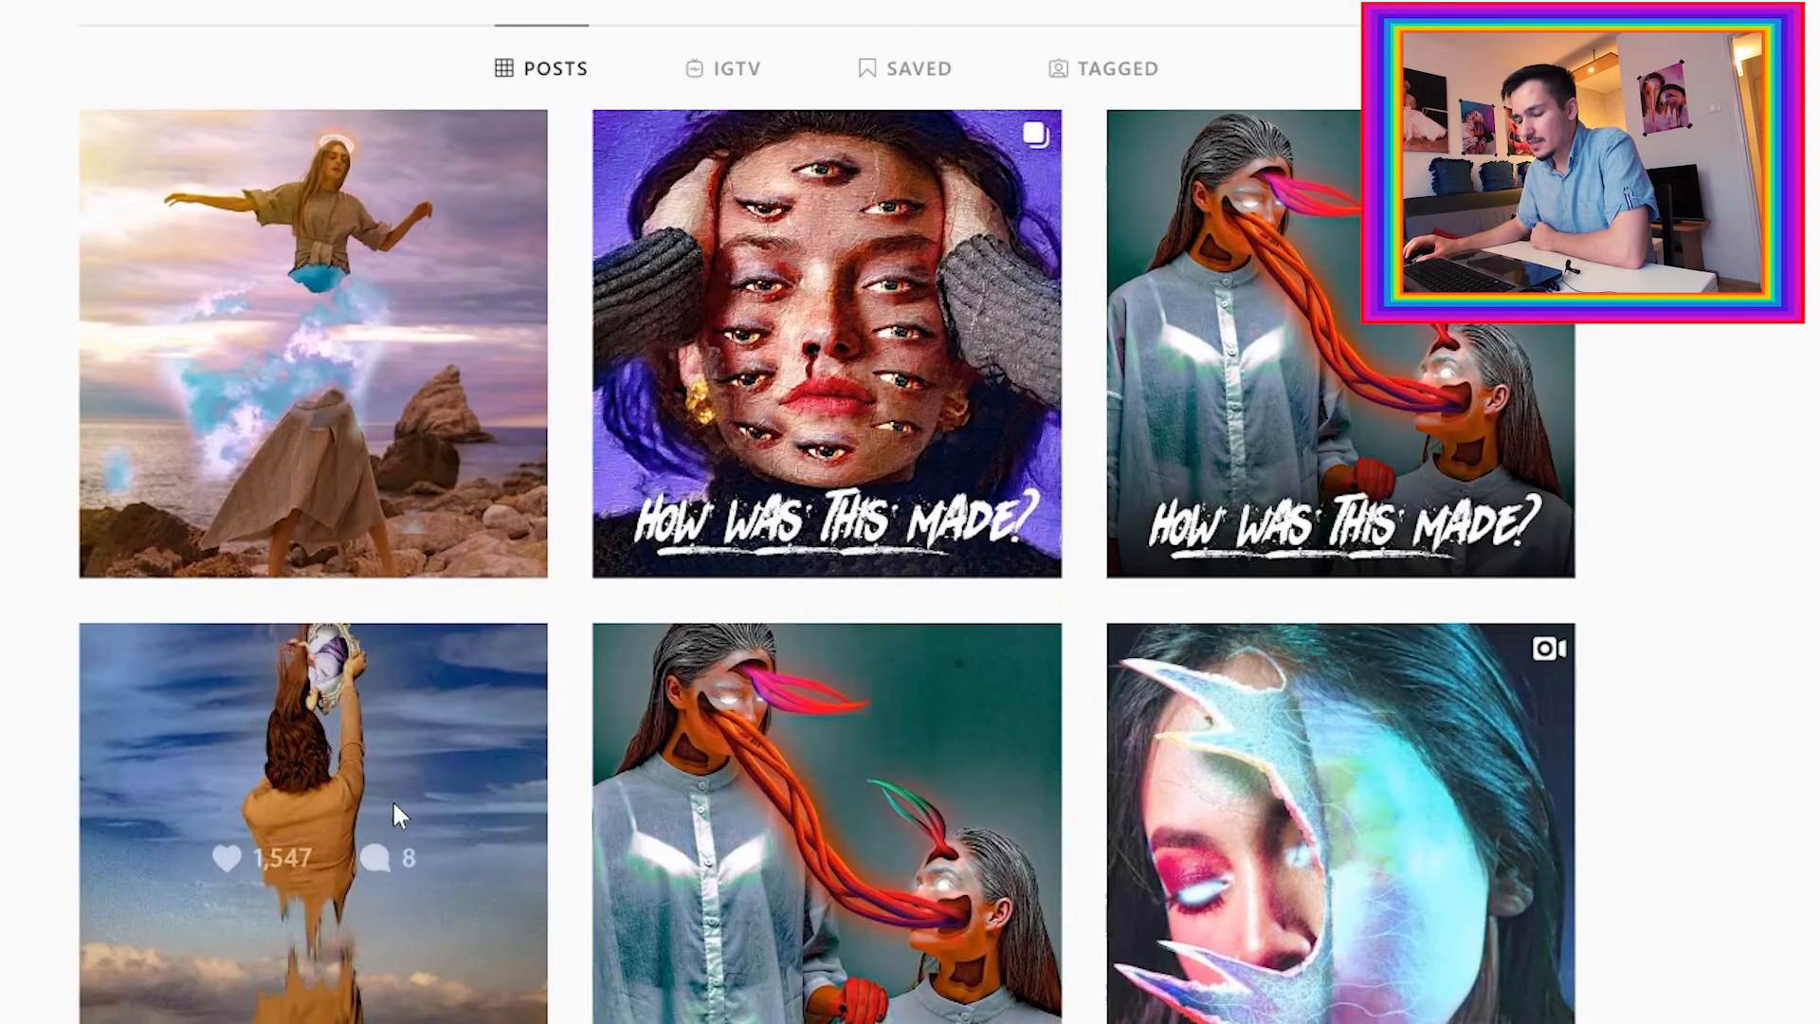
click(397, 813)
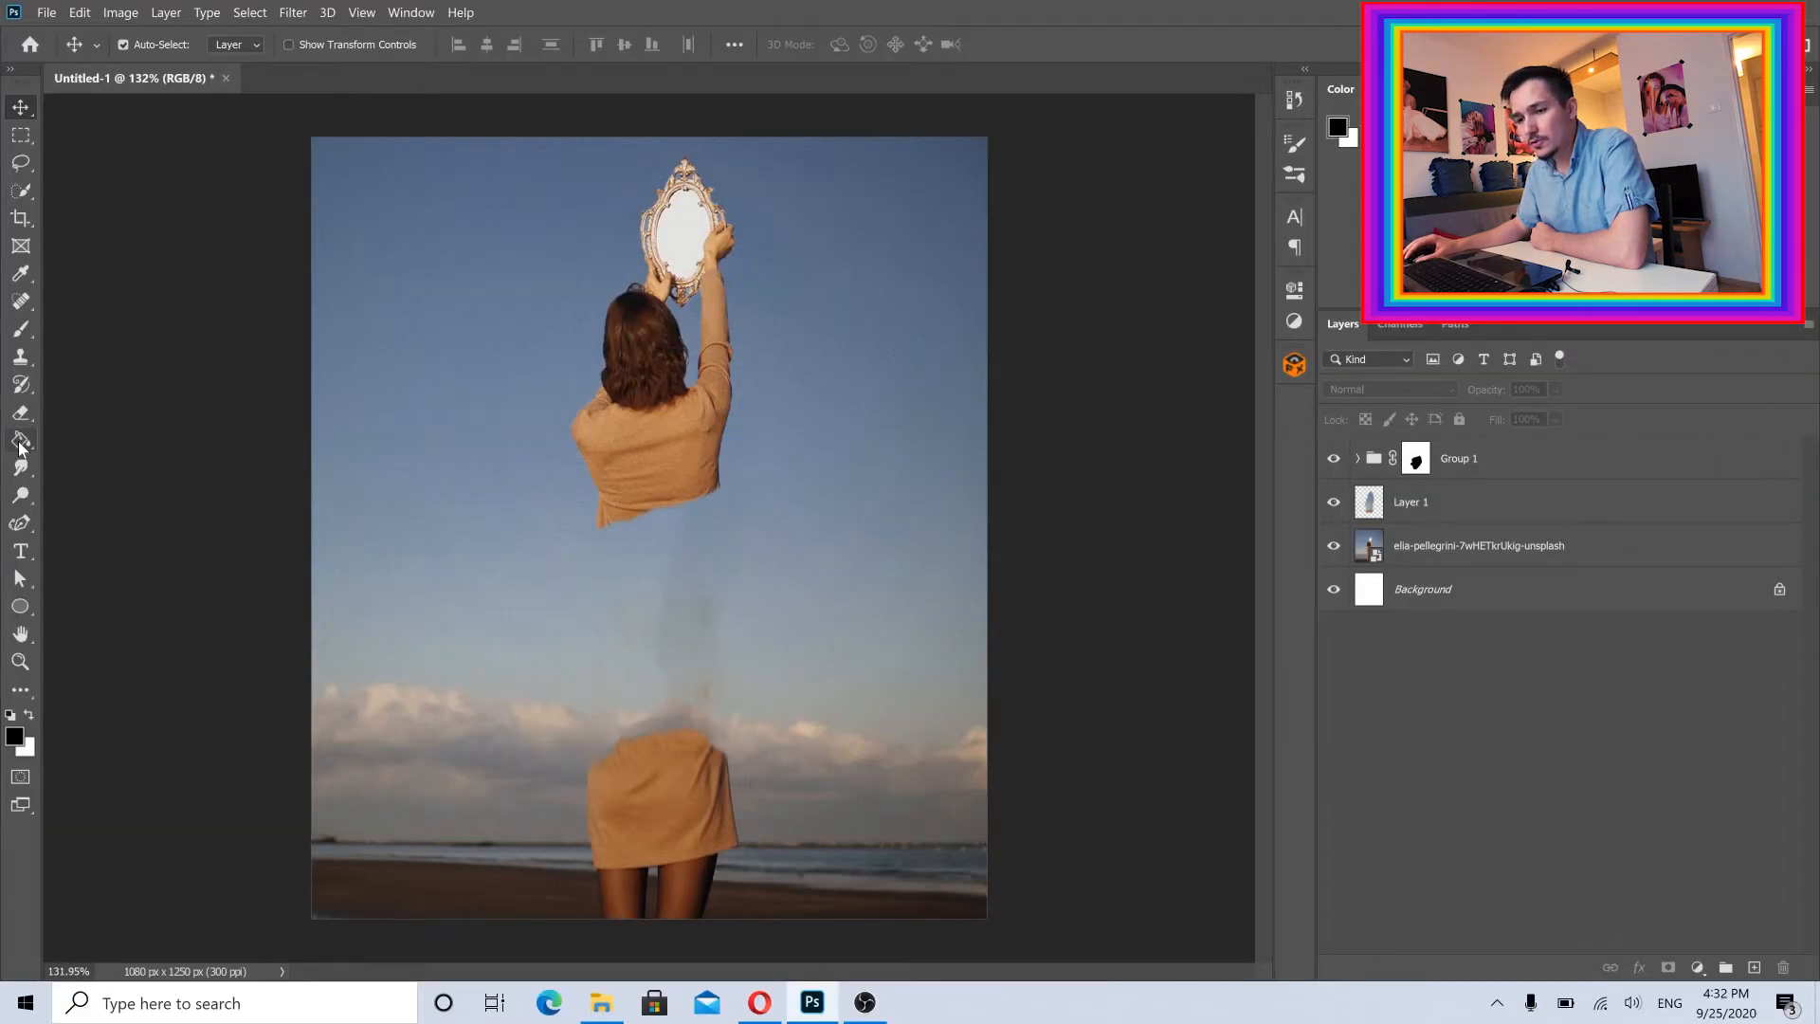
Choose the Smudge tool, add an empty layer below the woman's group and set the smudge strength to 78%
click(25, 468)
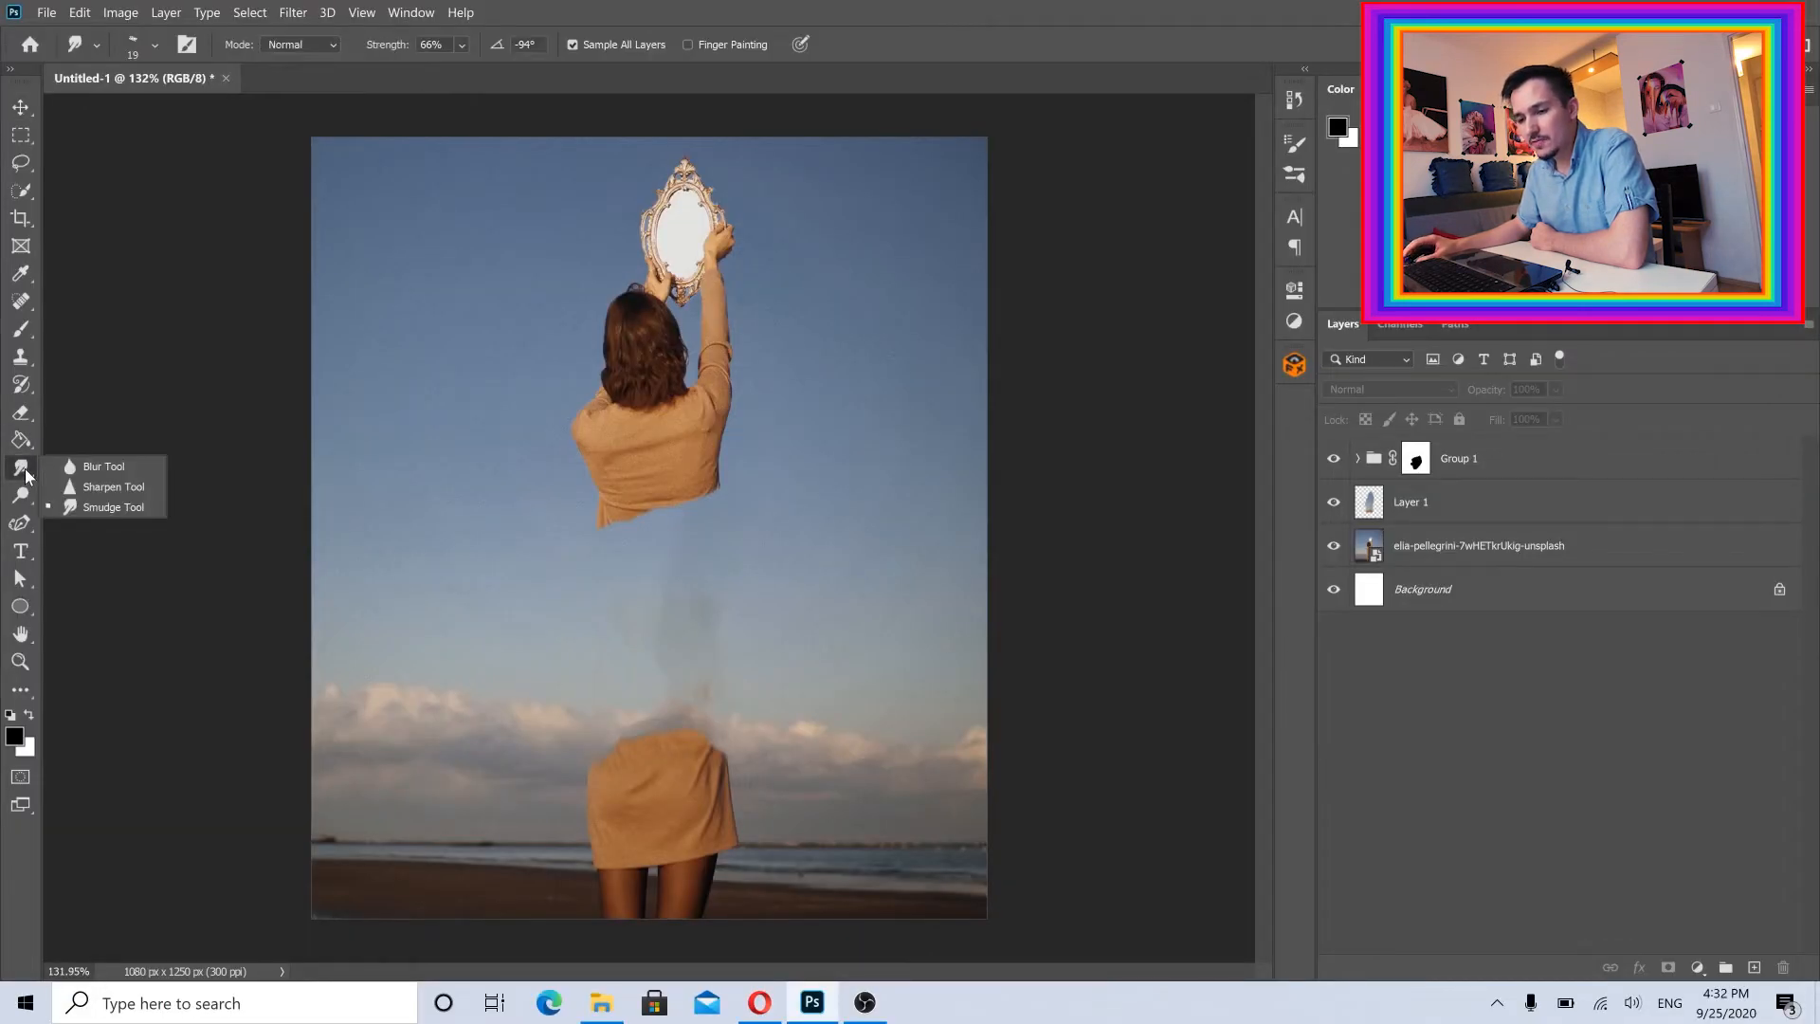
click(110, 507)
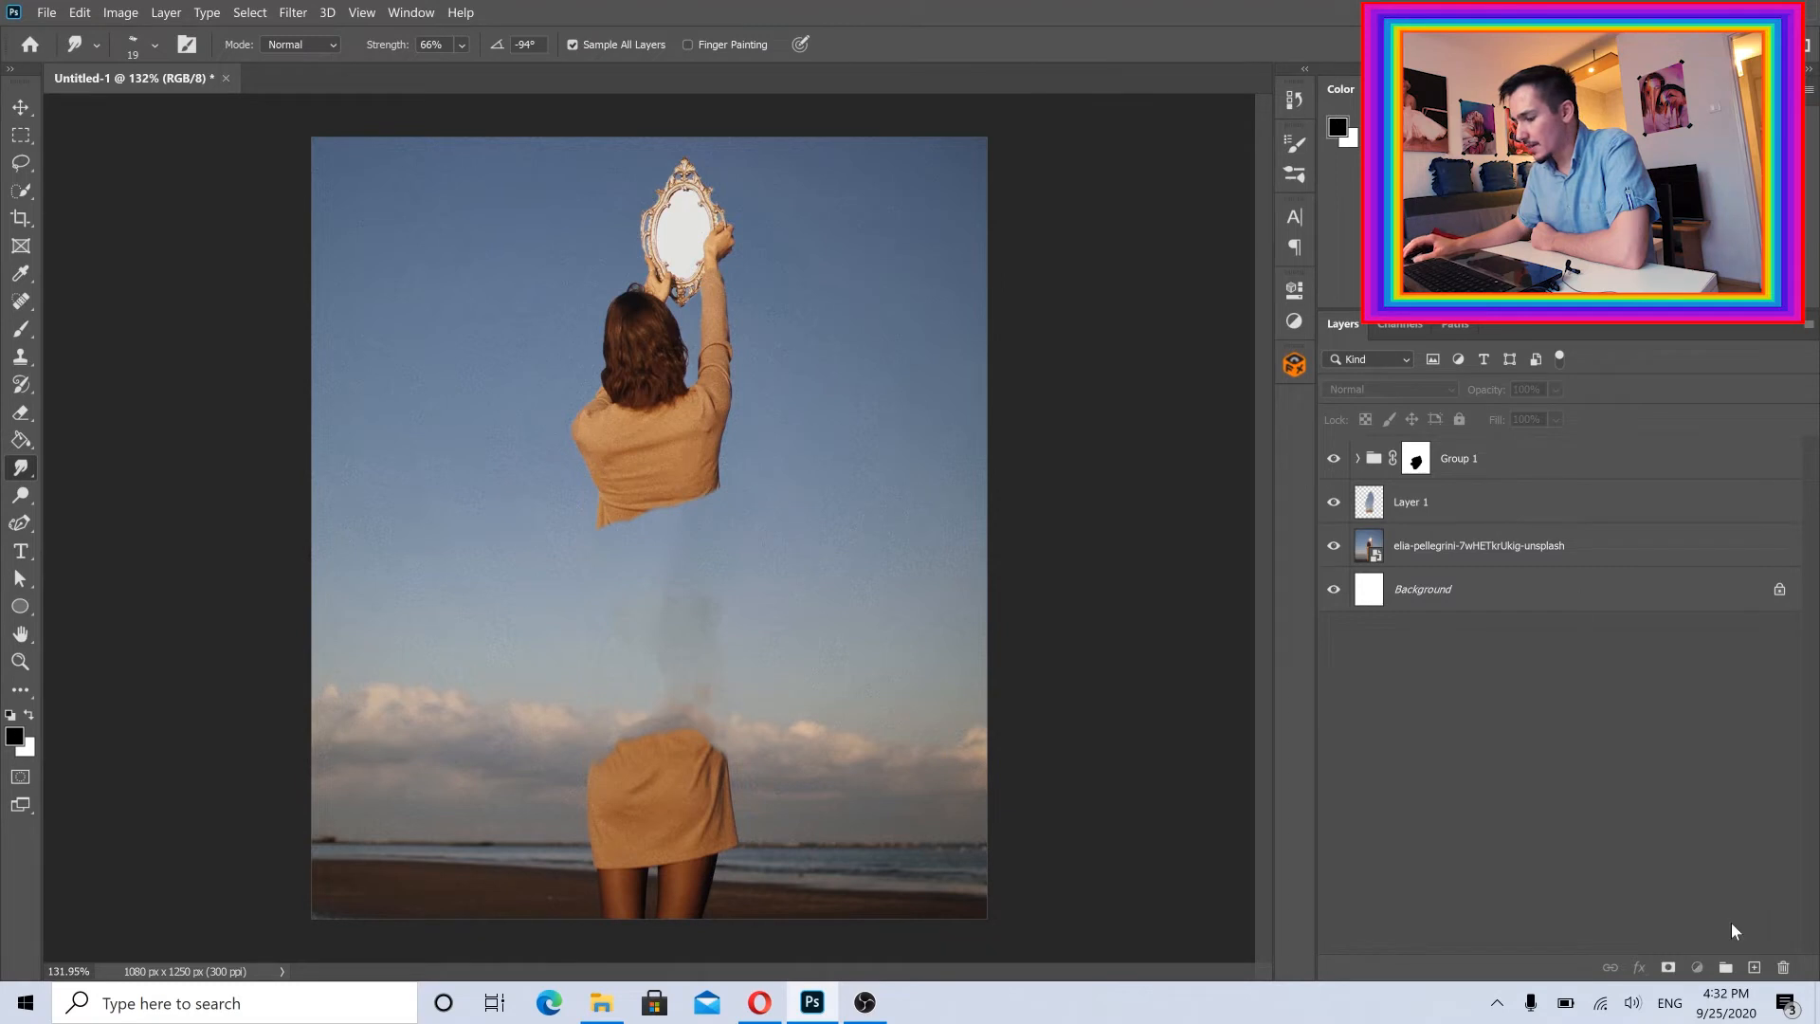
click(1753, 966)
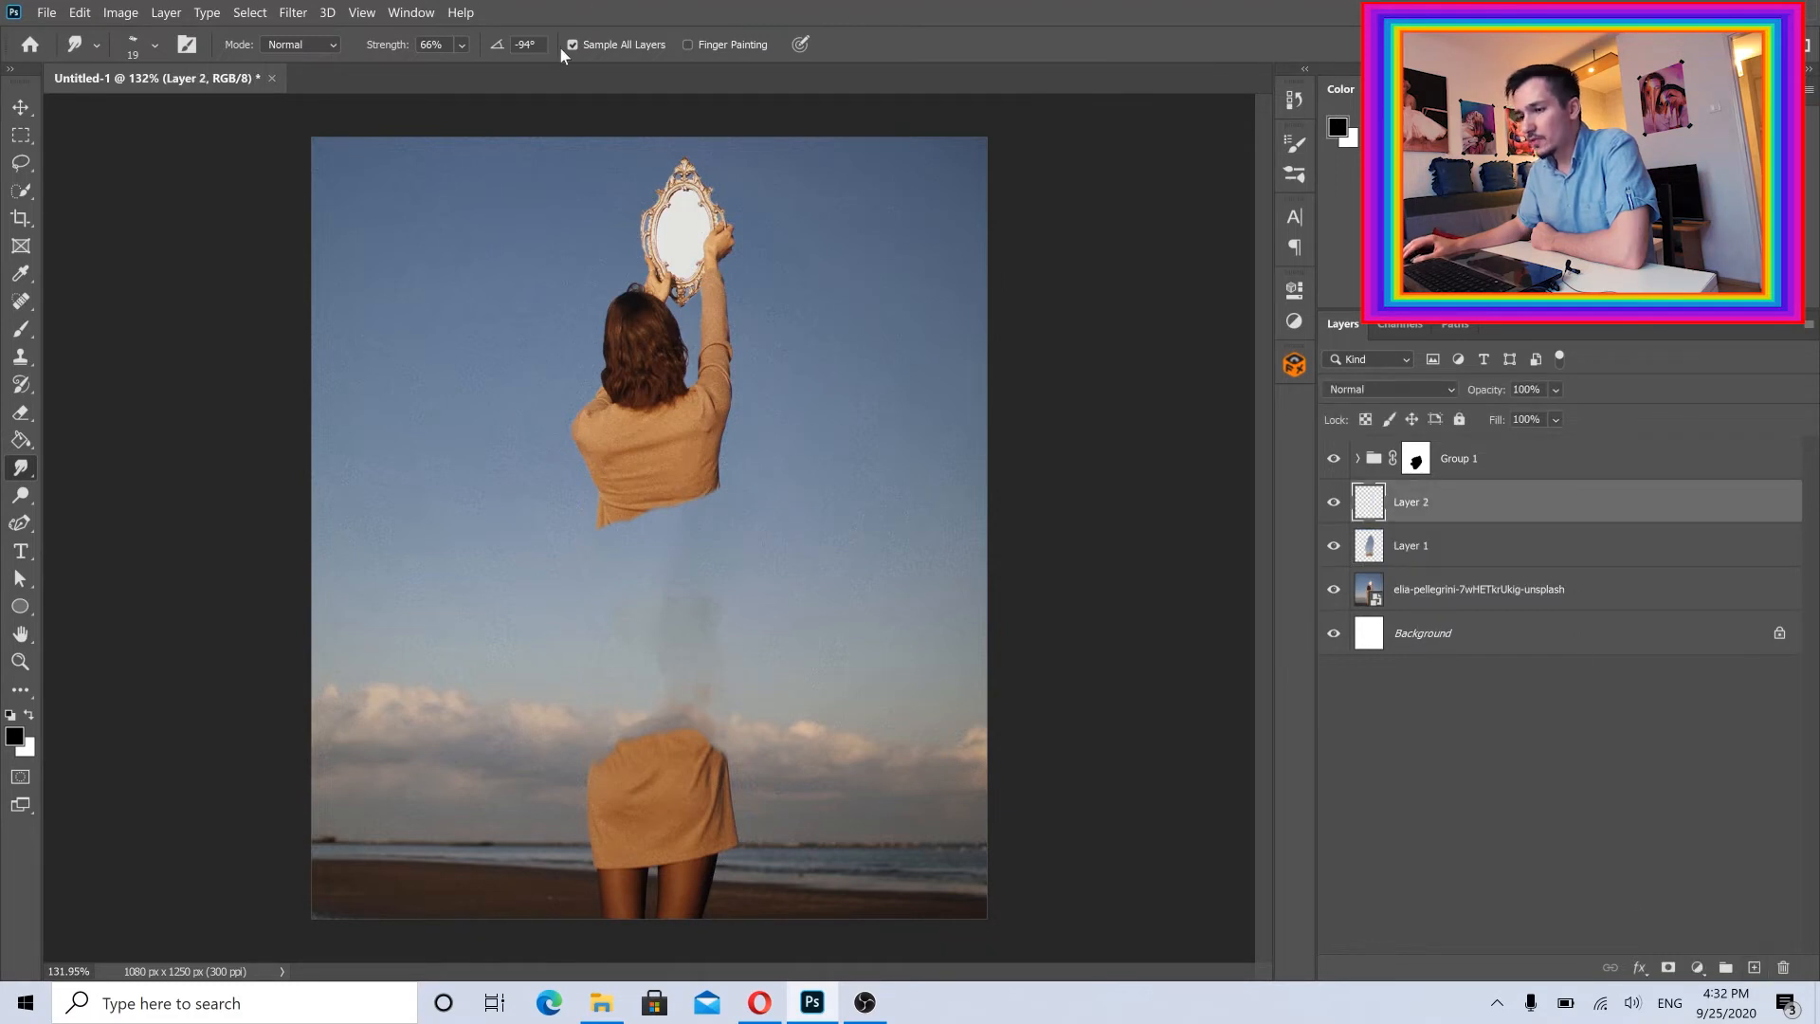
click(460, 45)
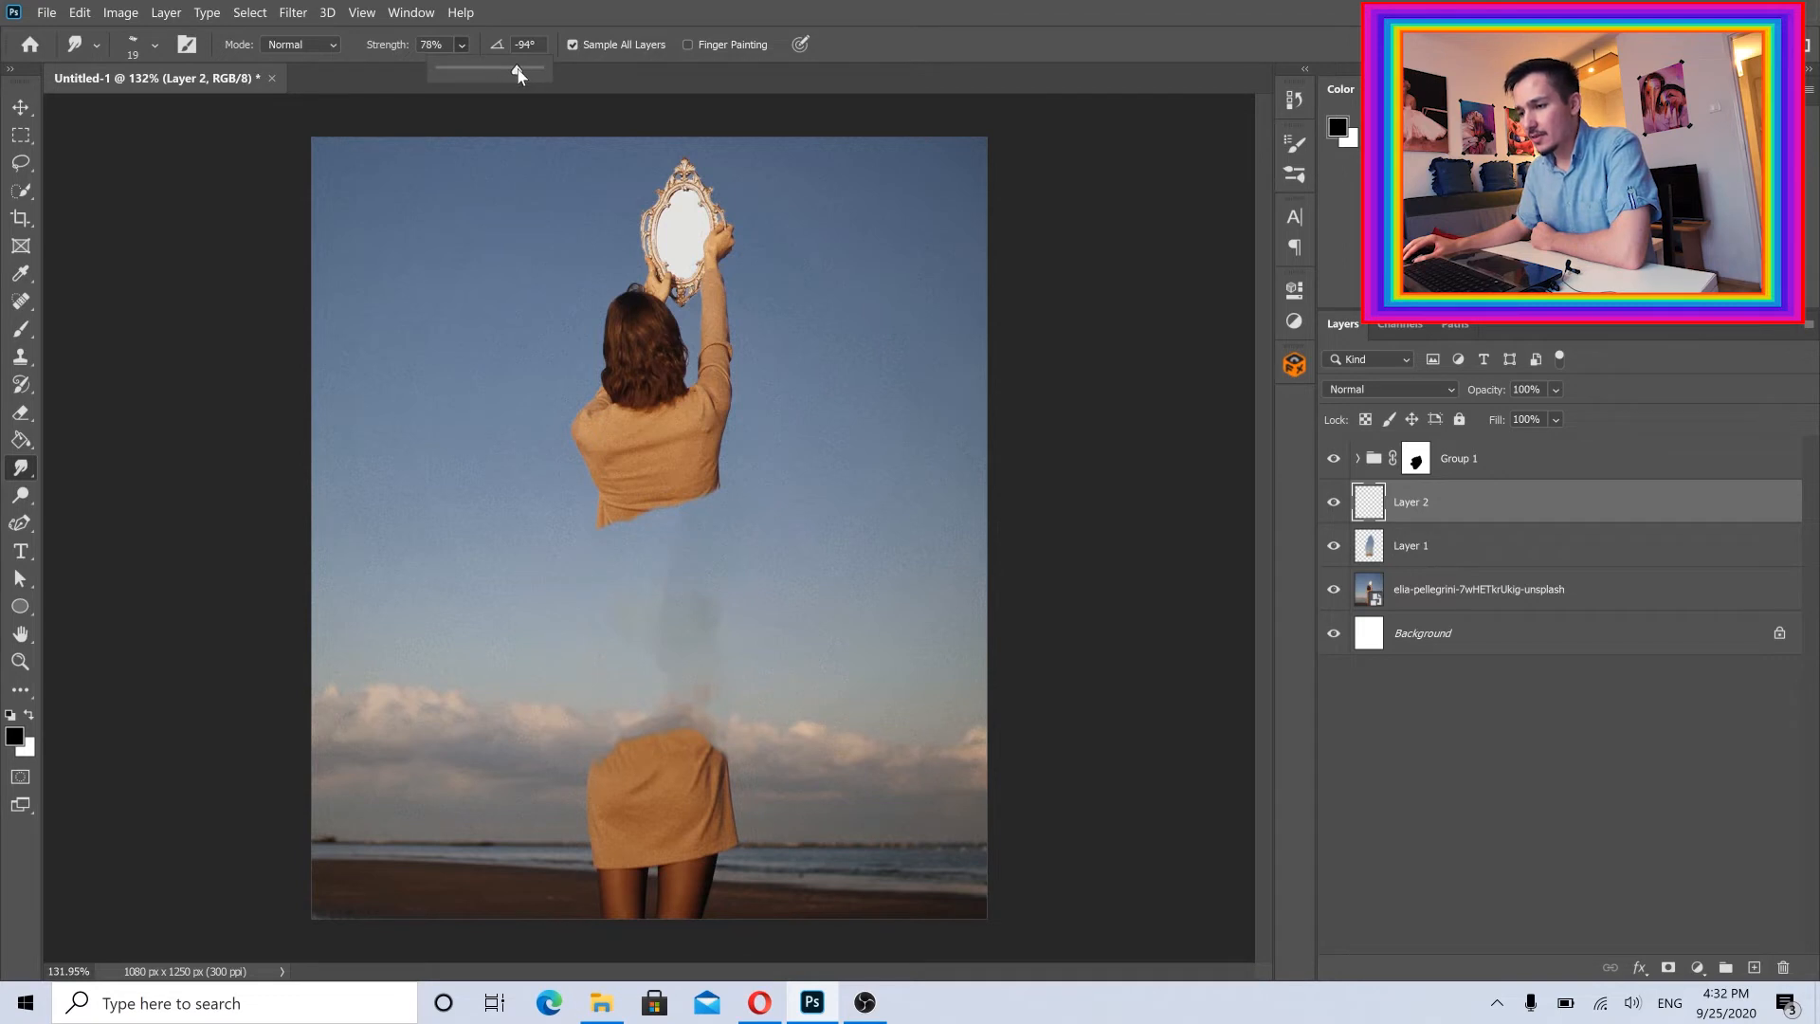
click(530, 8)
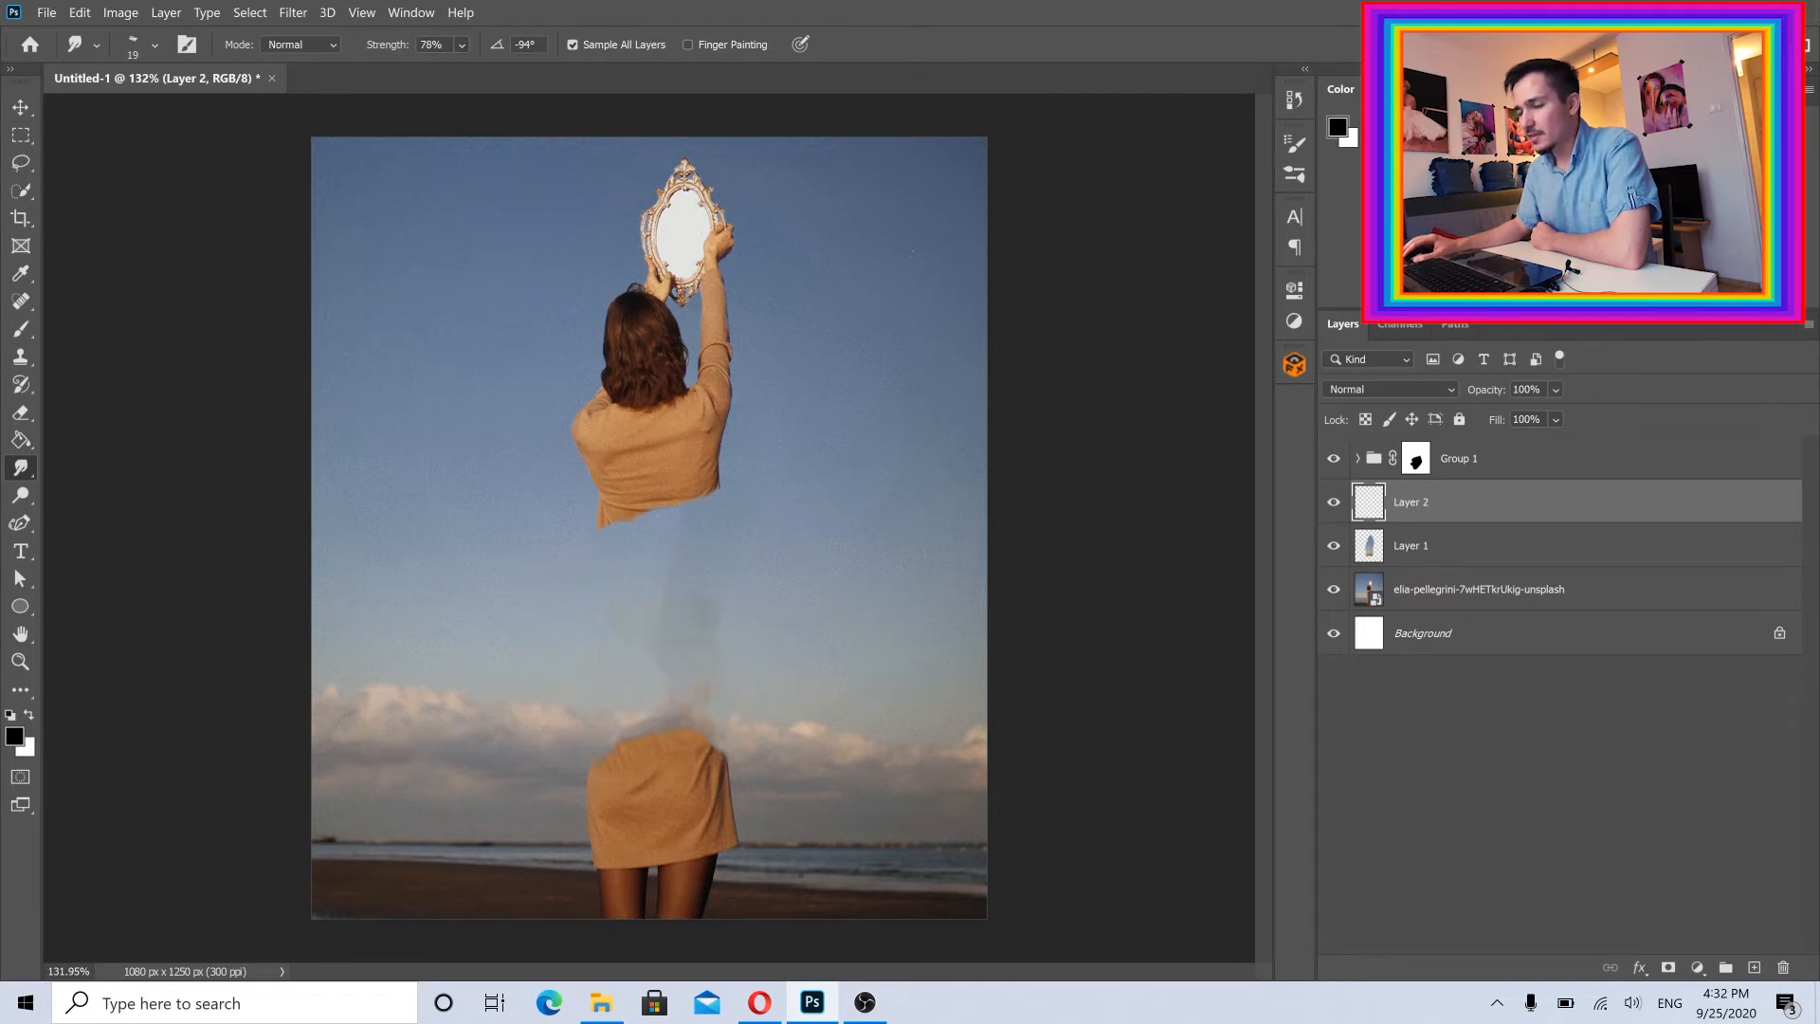
Choose the irregular 50 px brush tip with a 14° angle for the Smudge tool
click(153, 46)
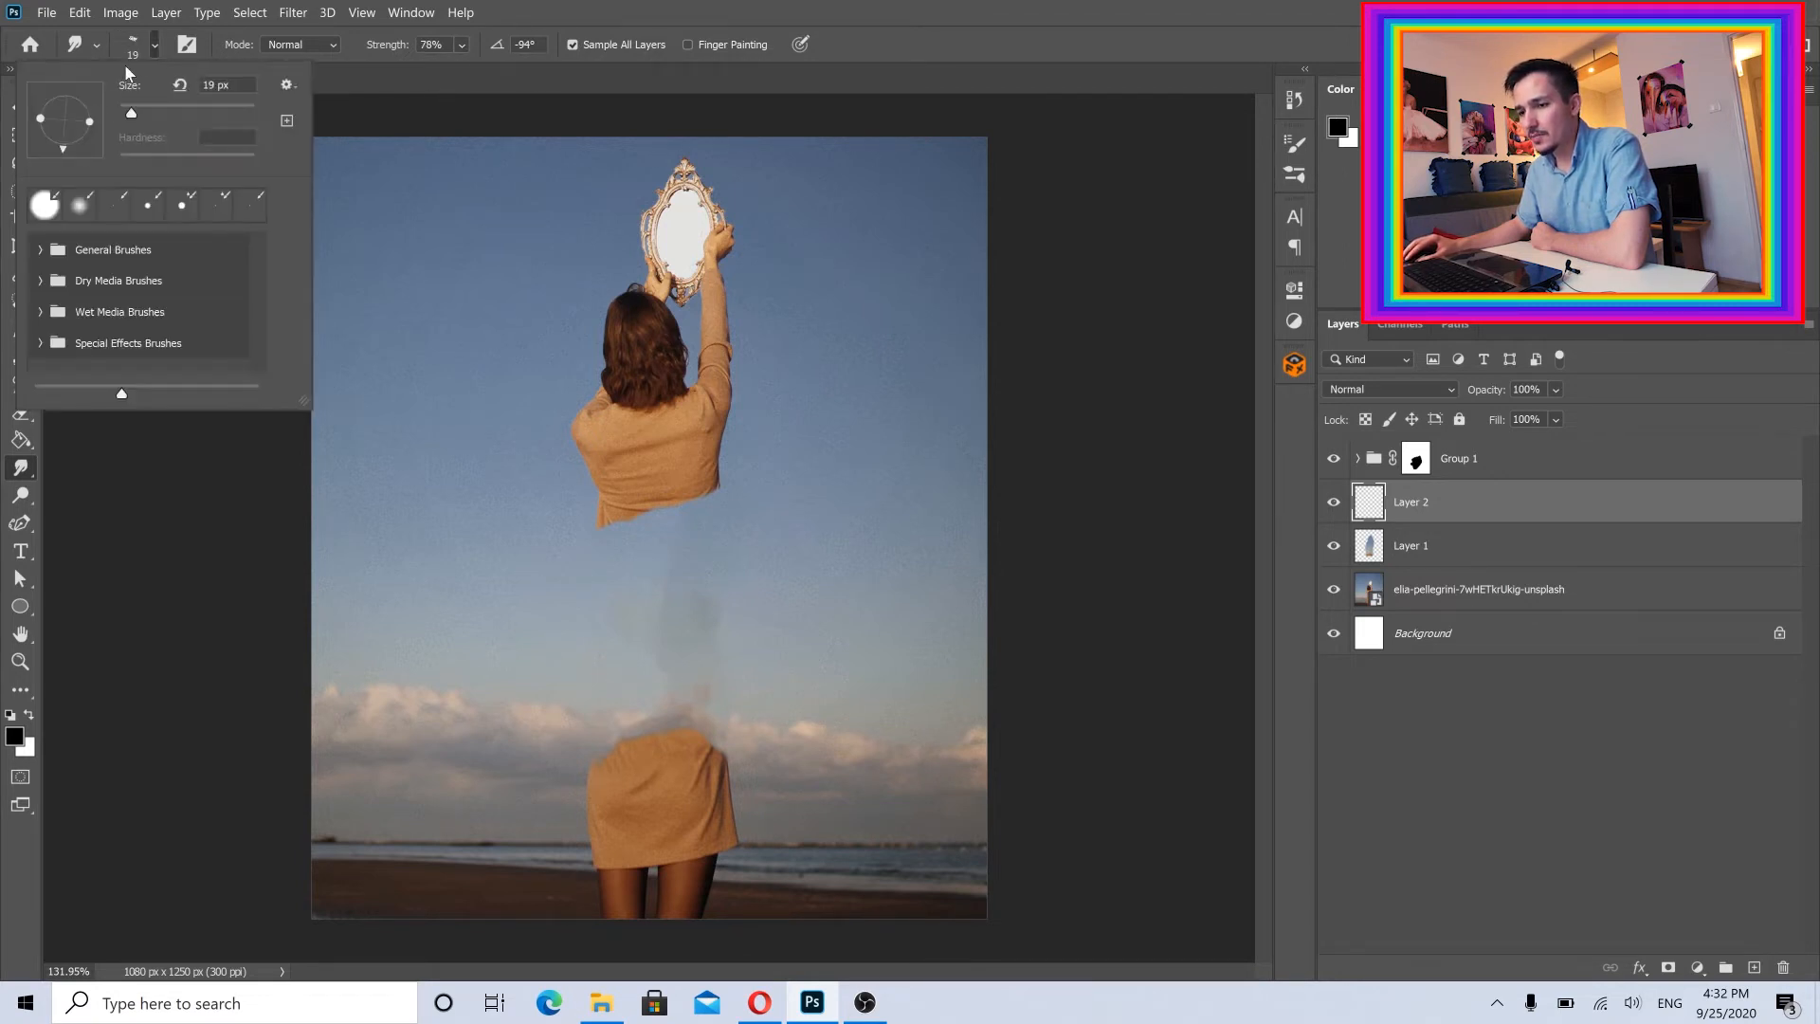
click(597, 18)
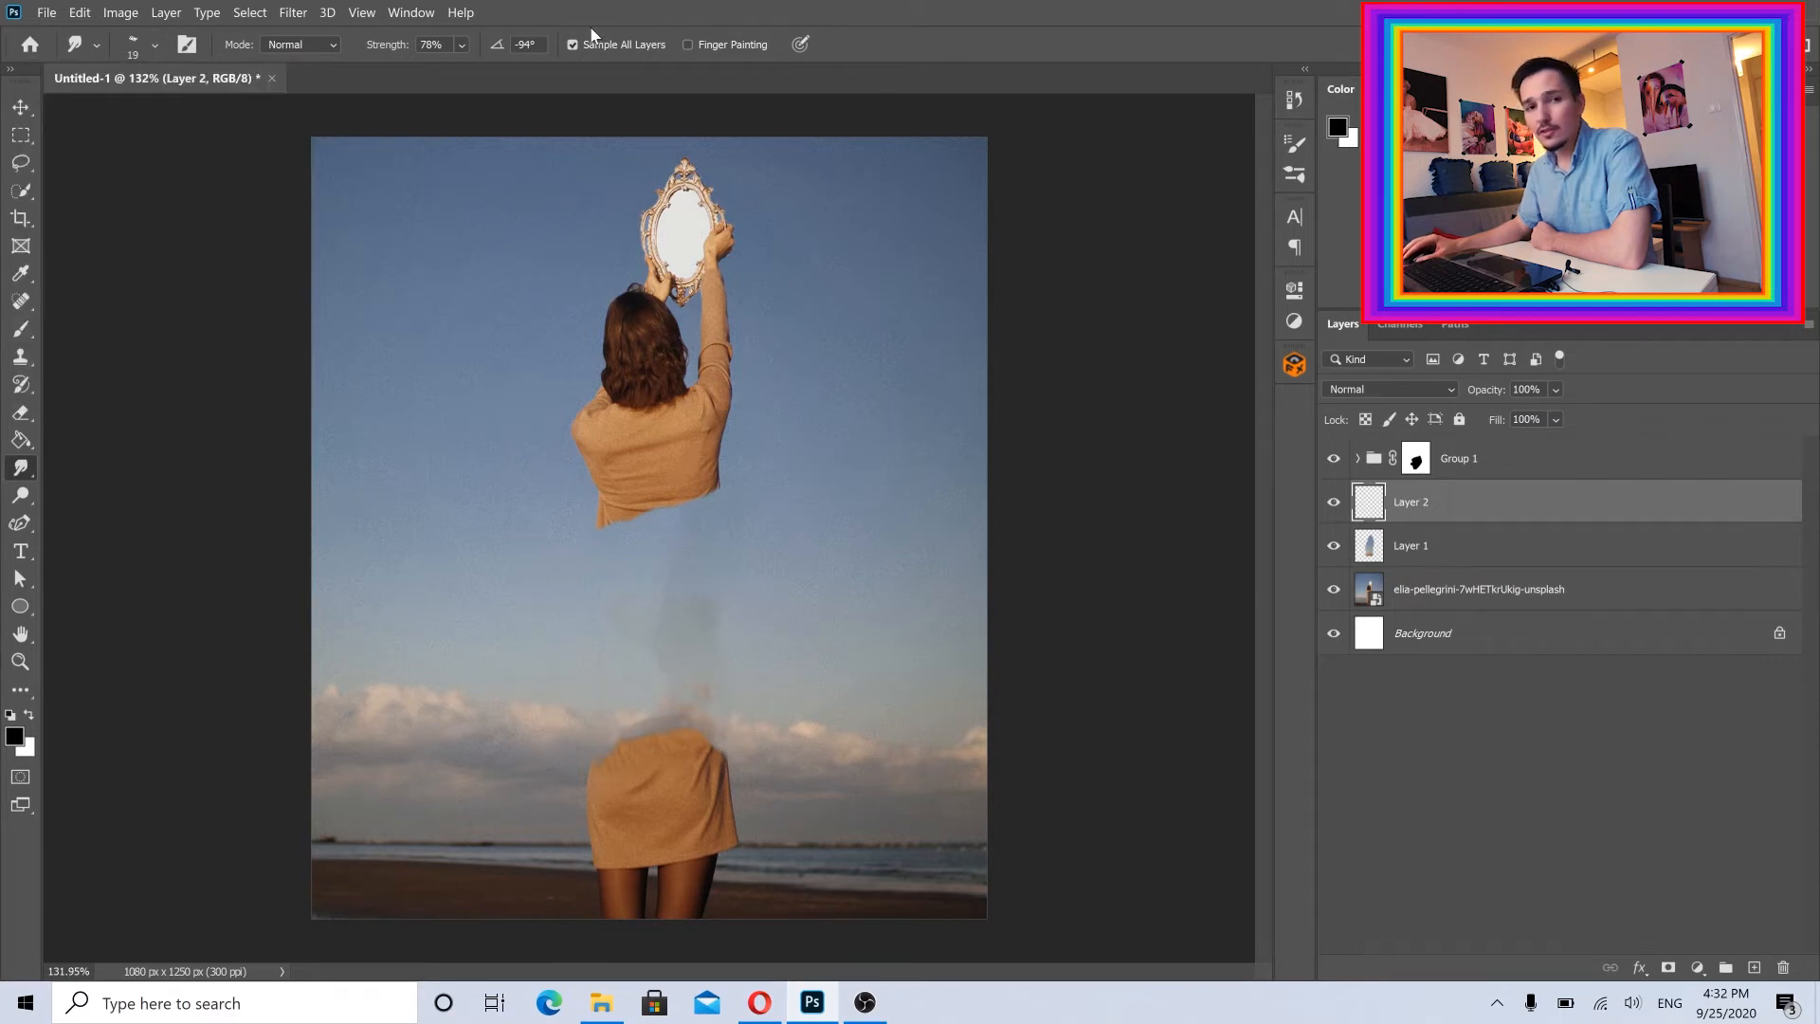
click(406, 14)
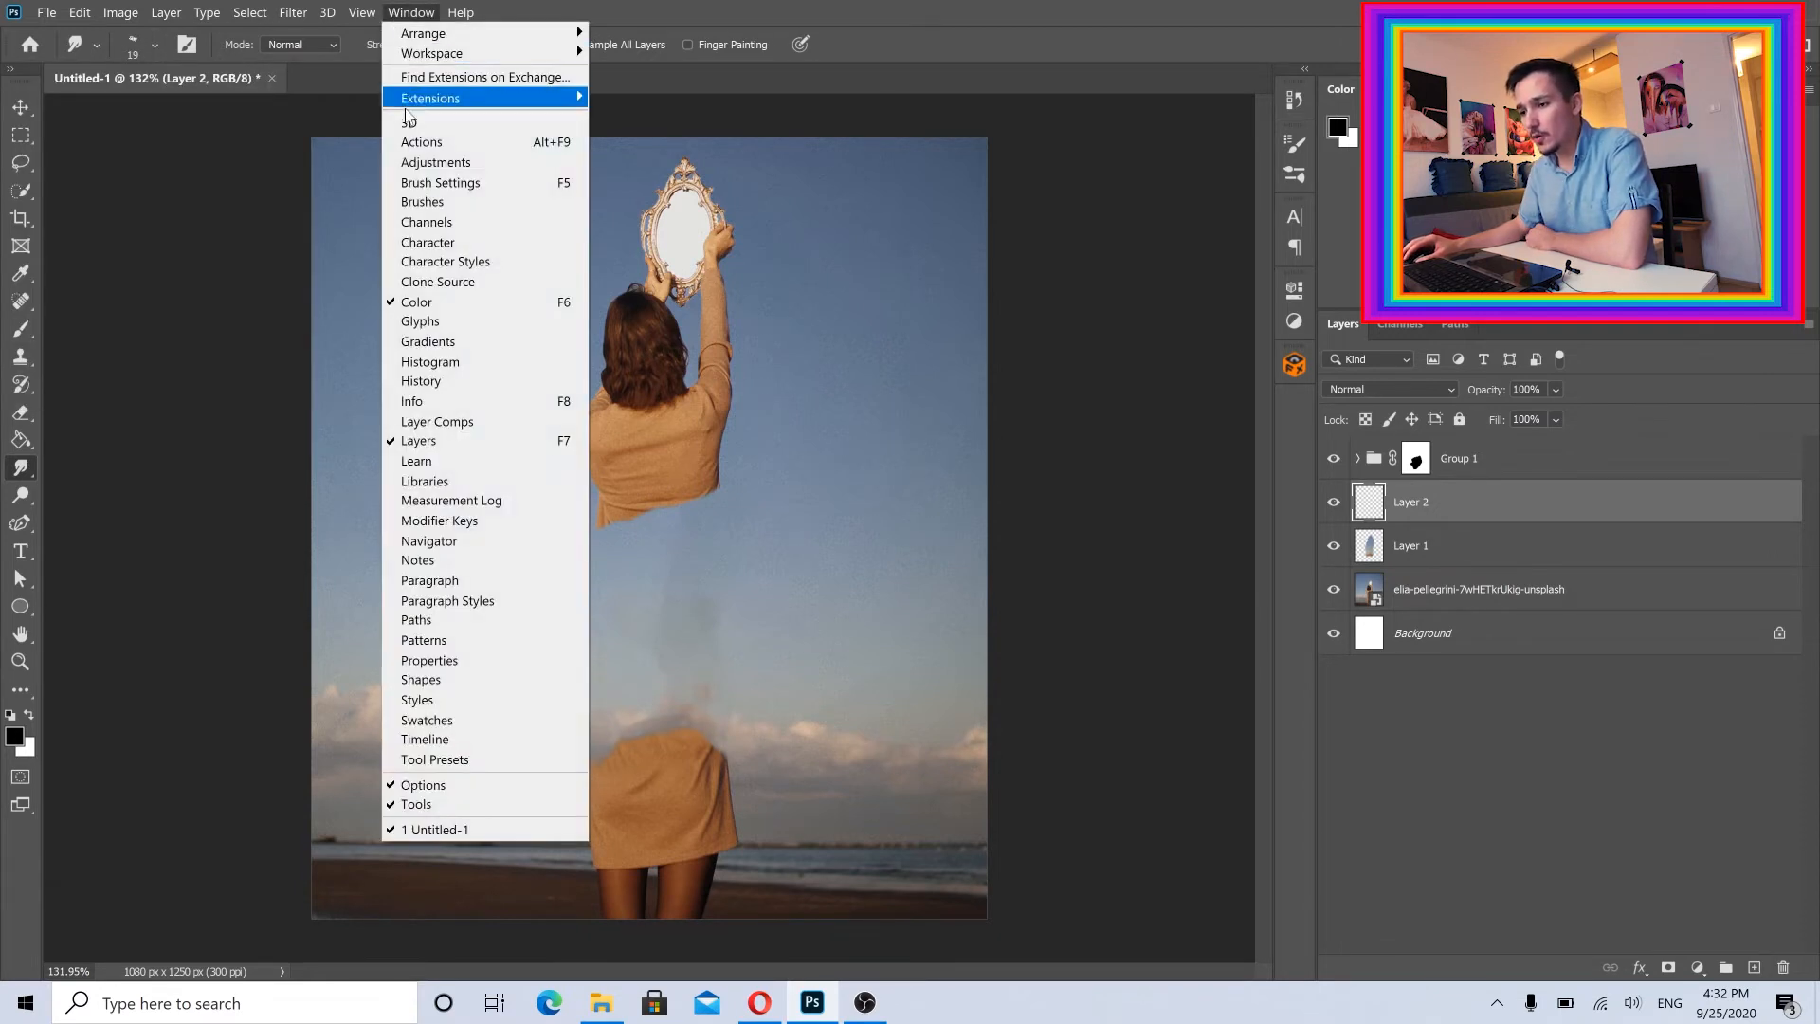
click(427, 182)
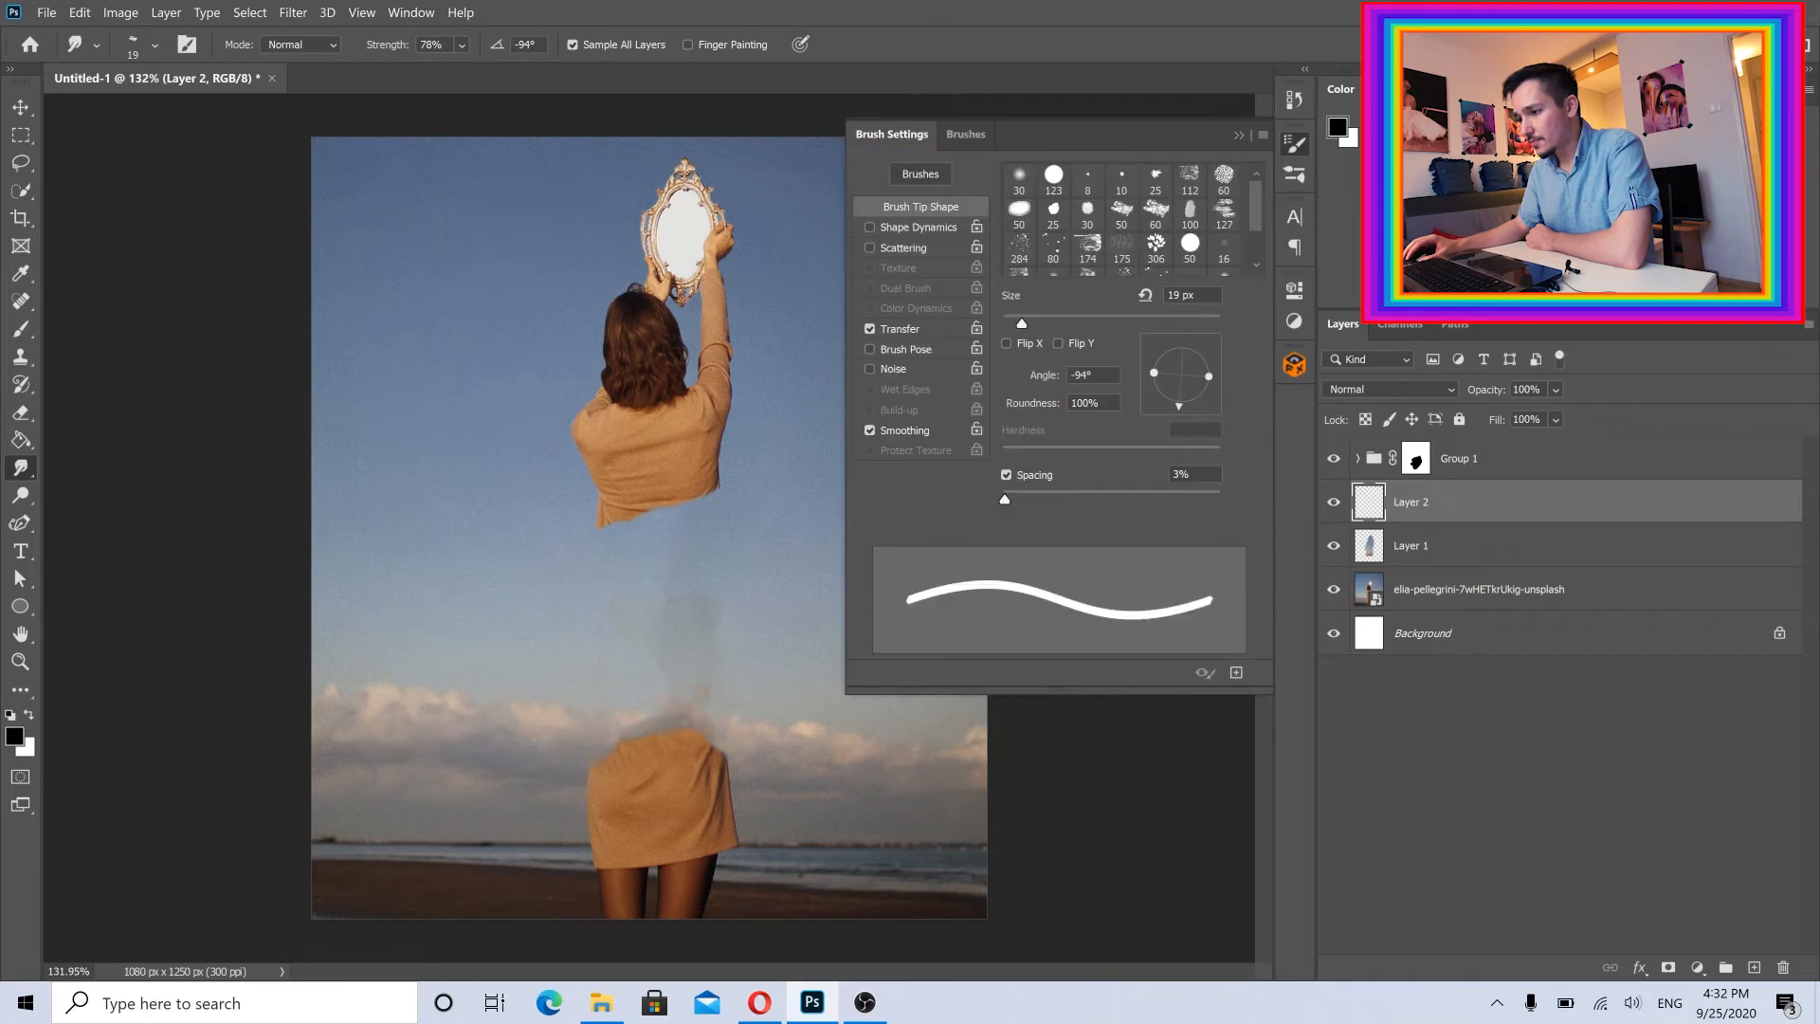
click(1122, 216)
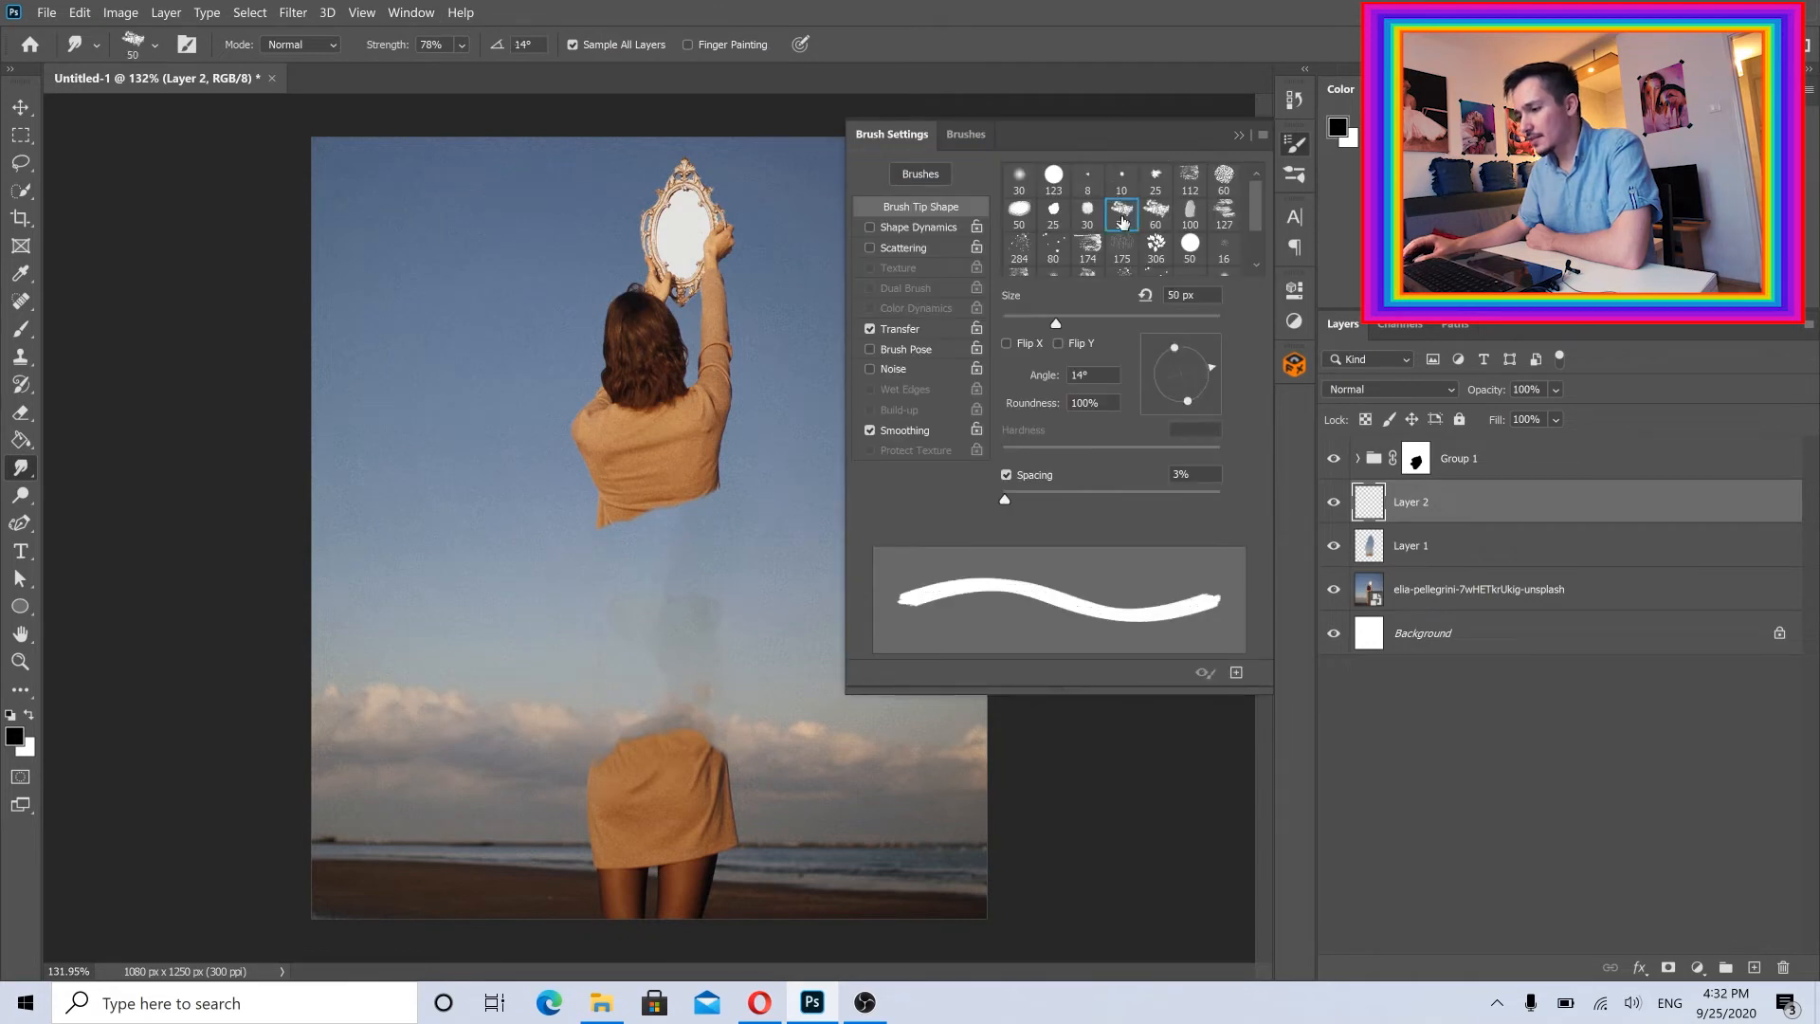
click(1247, 135)
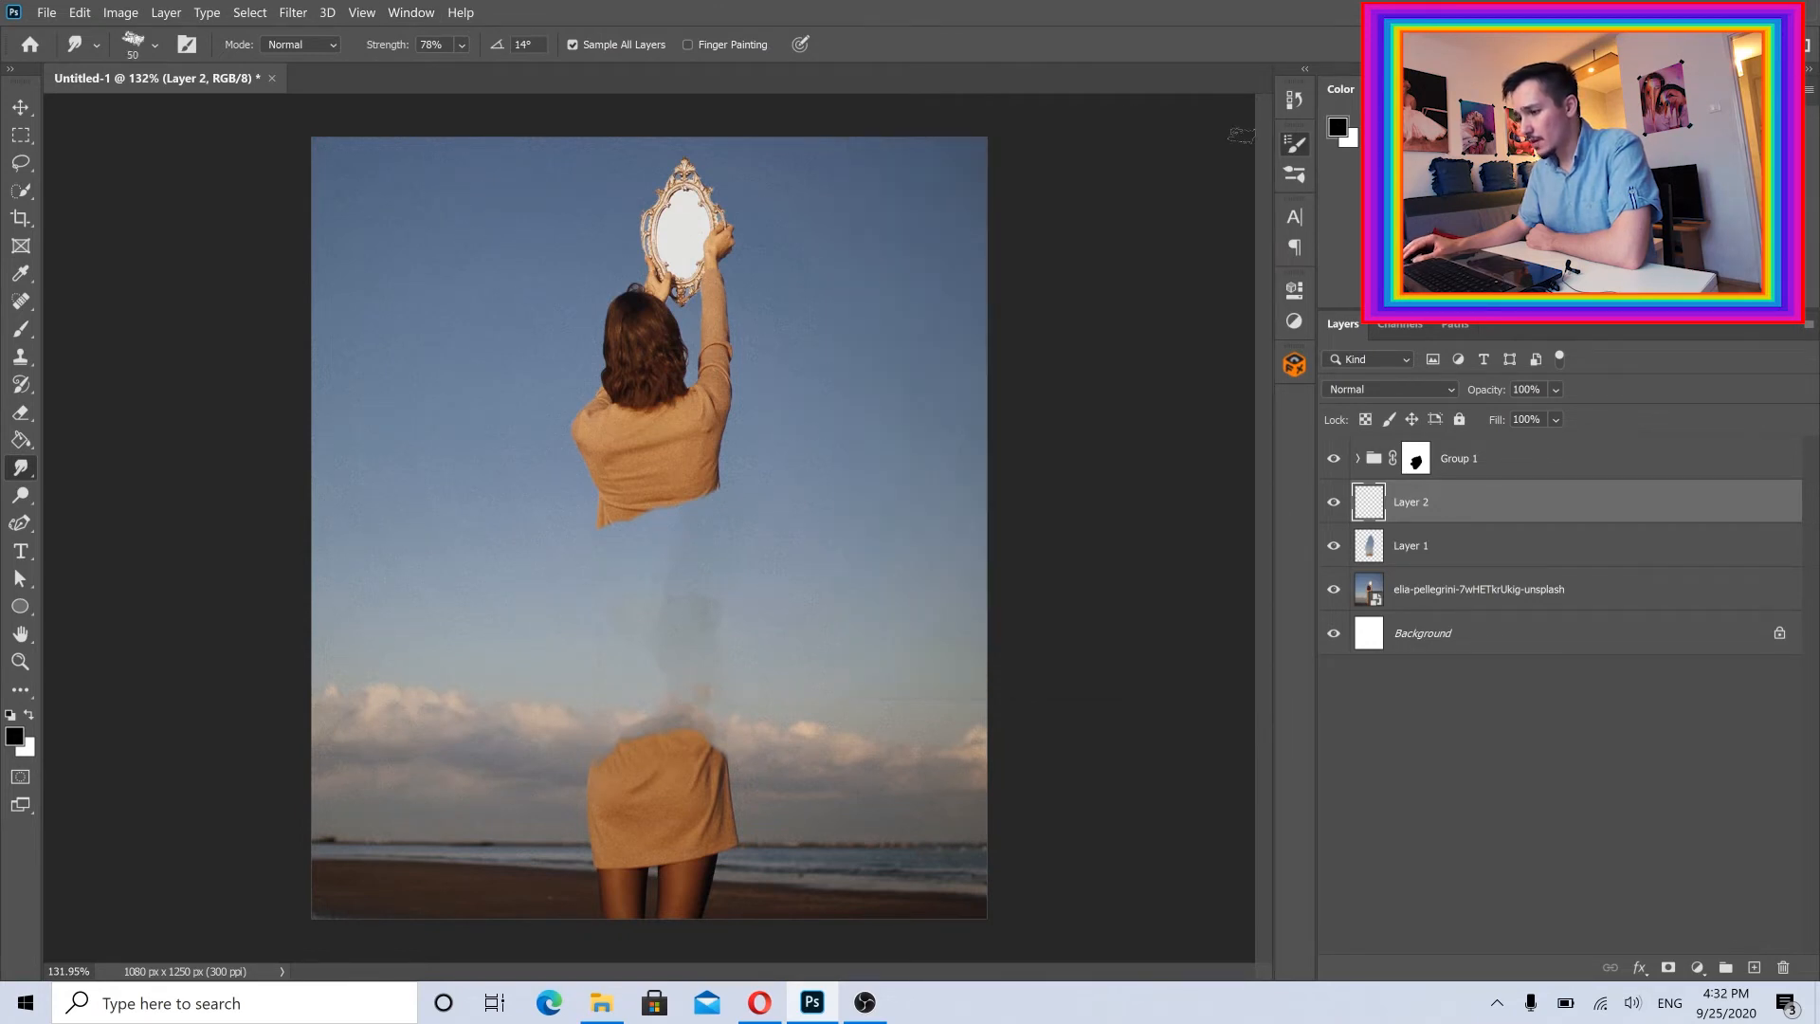
right_click(22, 470)
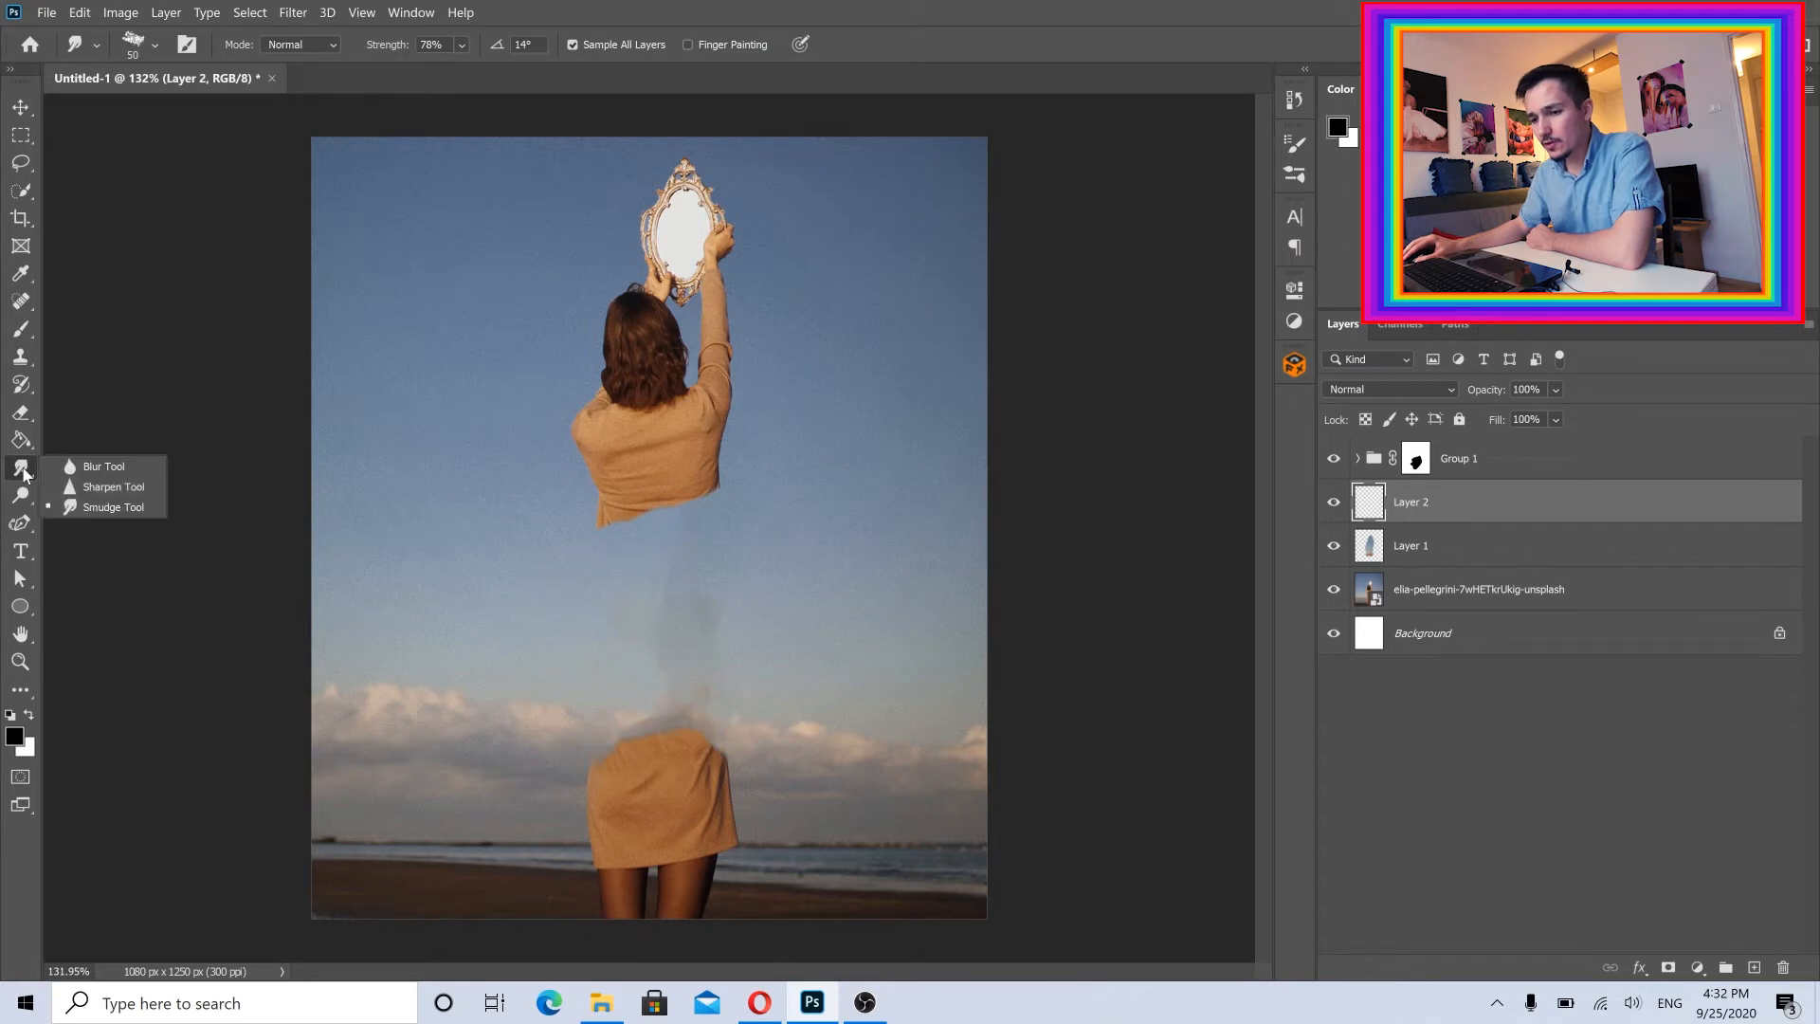
click(83, 508)
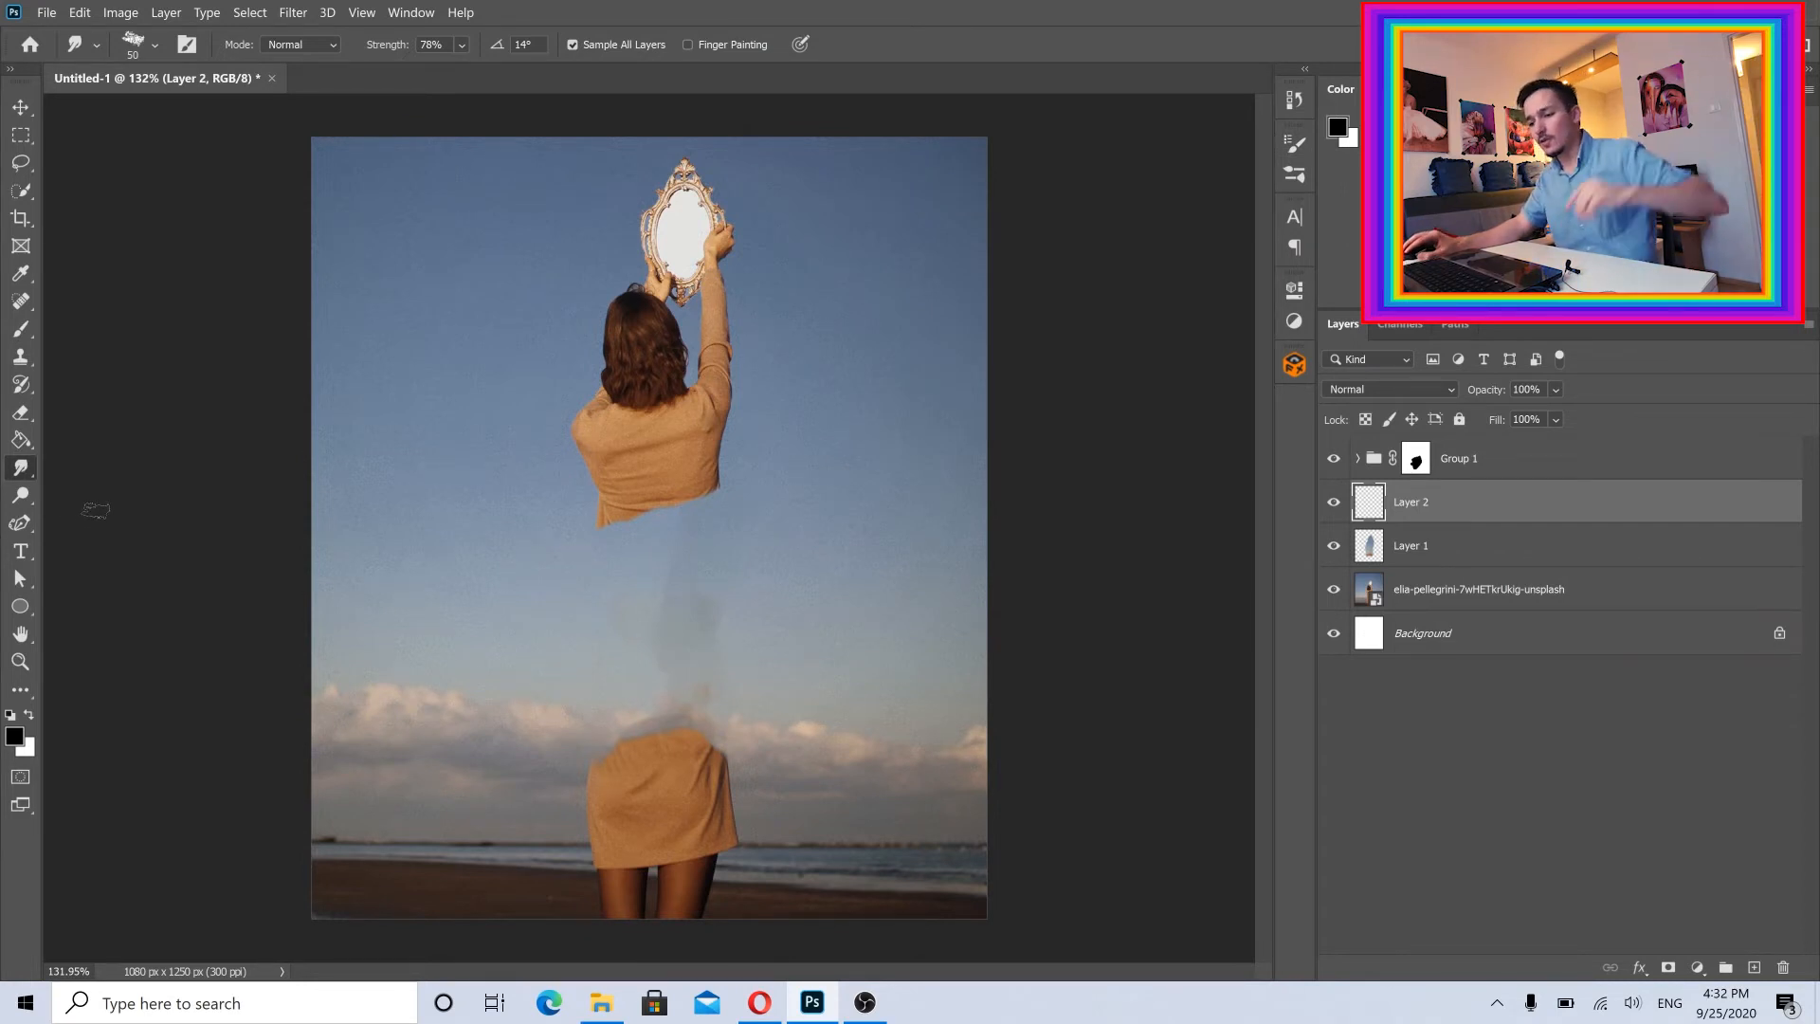
Try smudging the lower dress's cut waist edge upward into vertical streaks on Layer 2, and discard that layer
mouse_move(678, 735)
mouse_down()
mouse_move(673, 653)
mouse_move(650, 716)
mouse_move(611, 706)
mouse_move(611, 688)
mouse_up()
drag(712, 763, 713, 641)
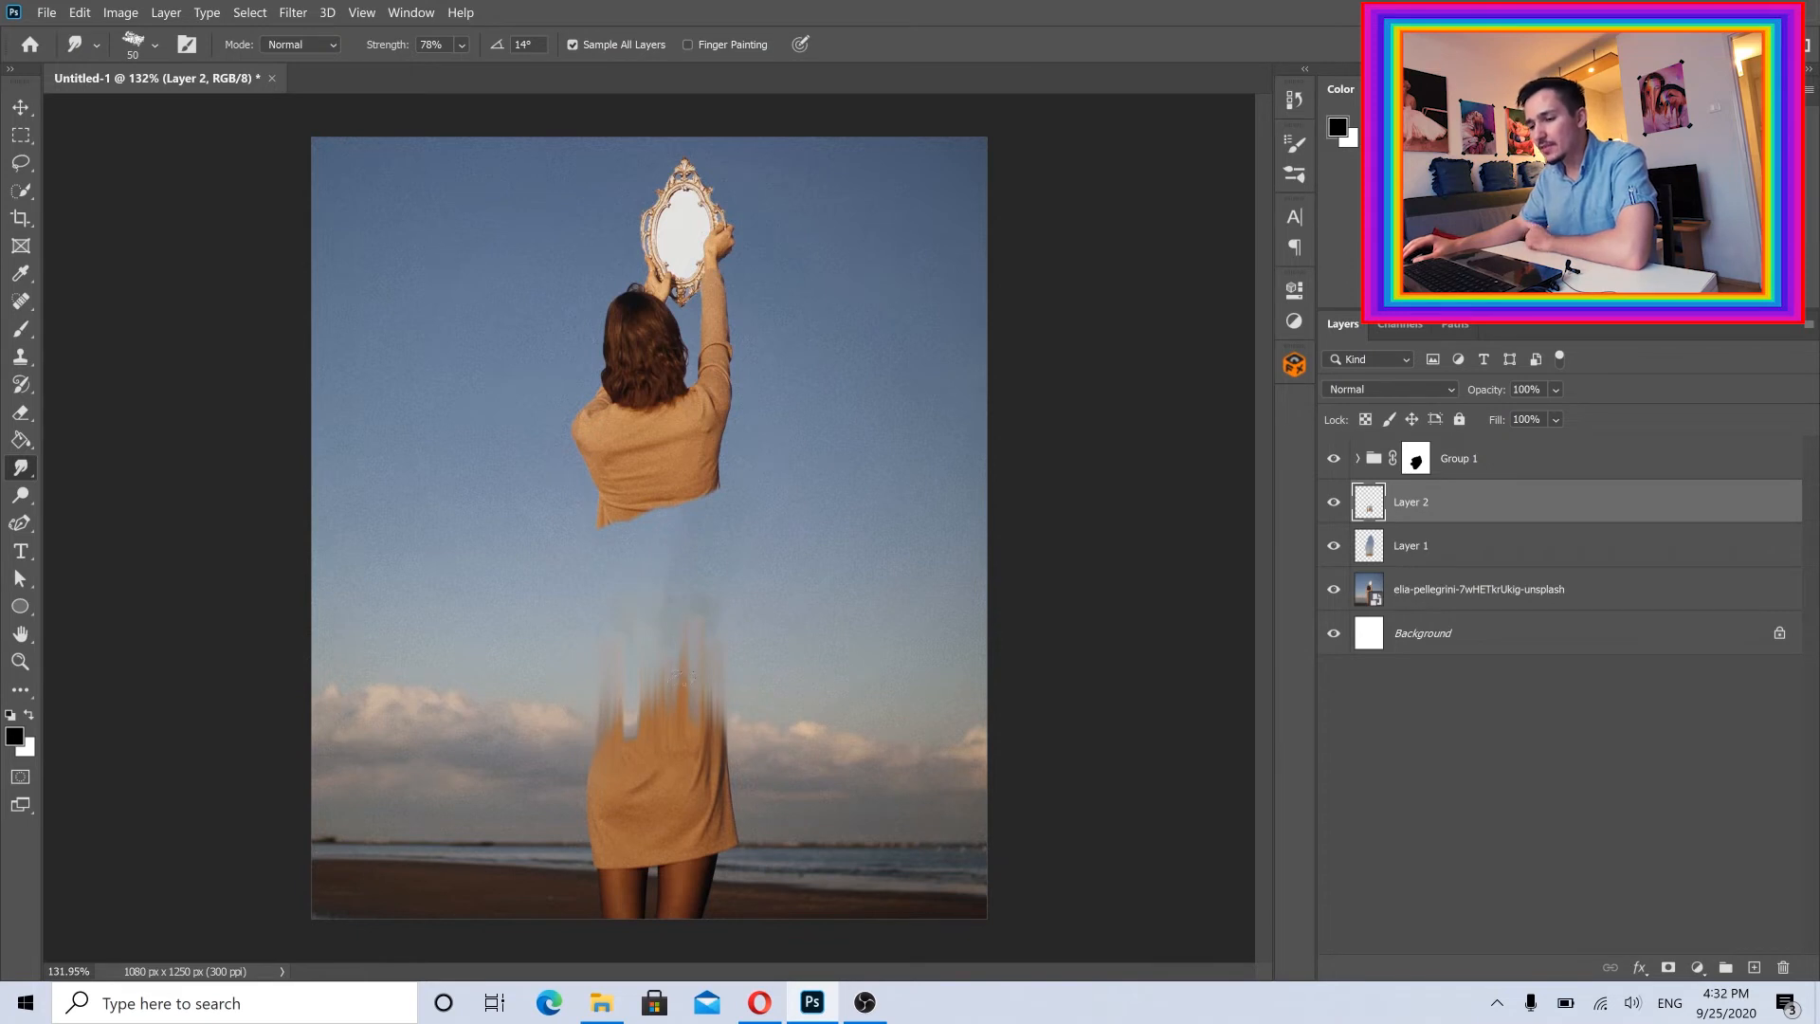
scroll(650, 721, up, 5)
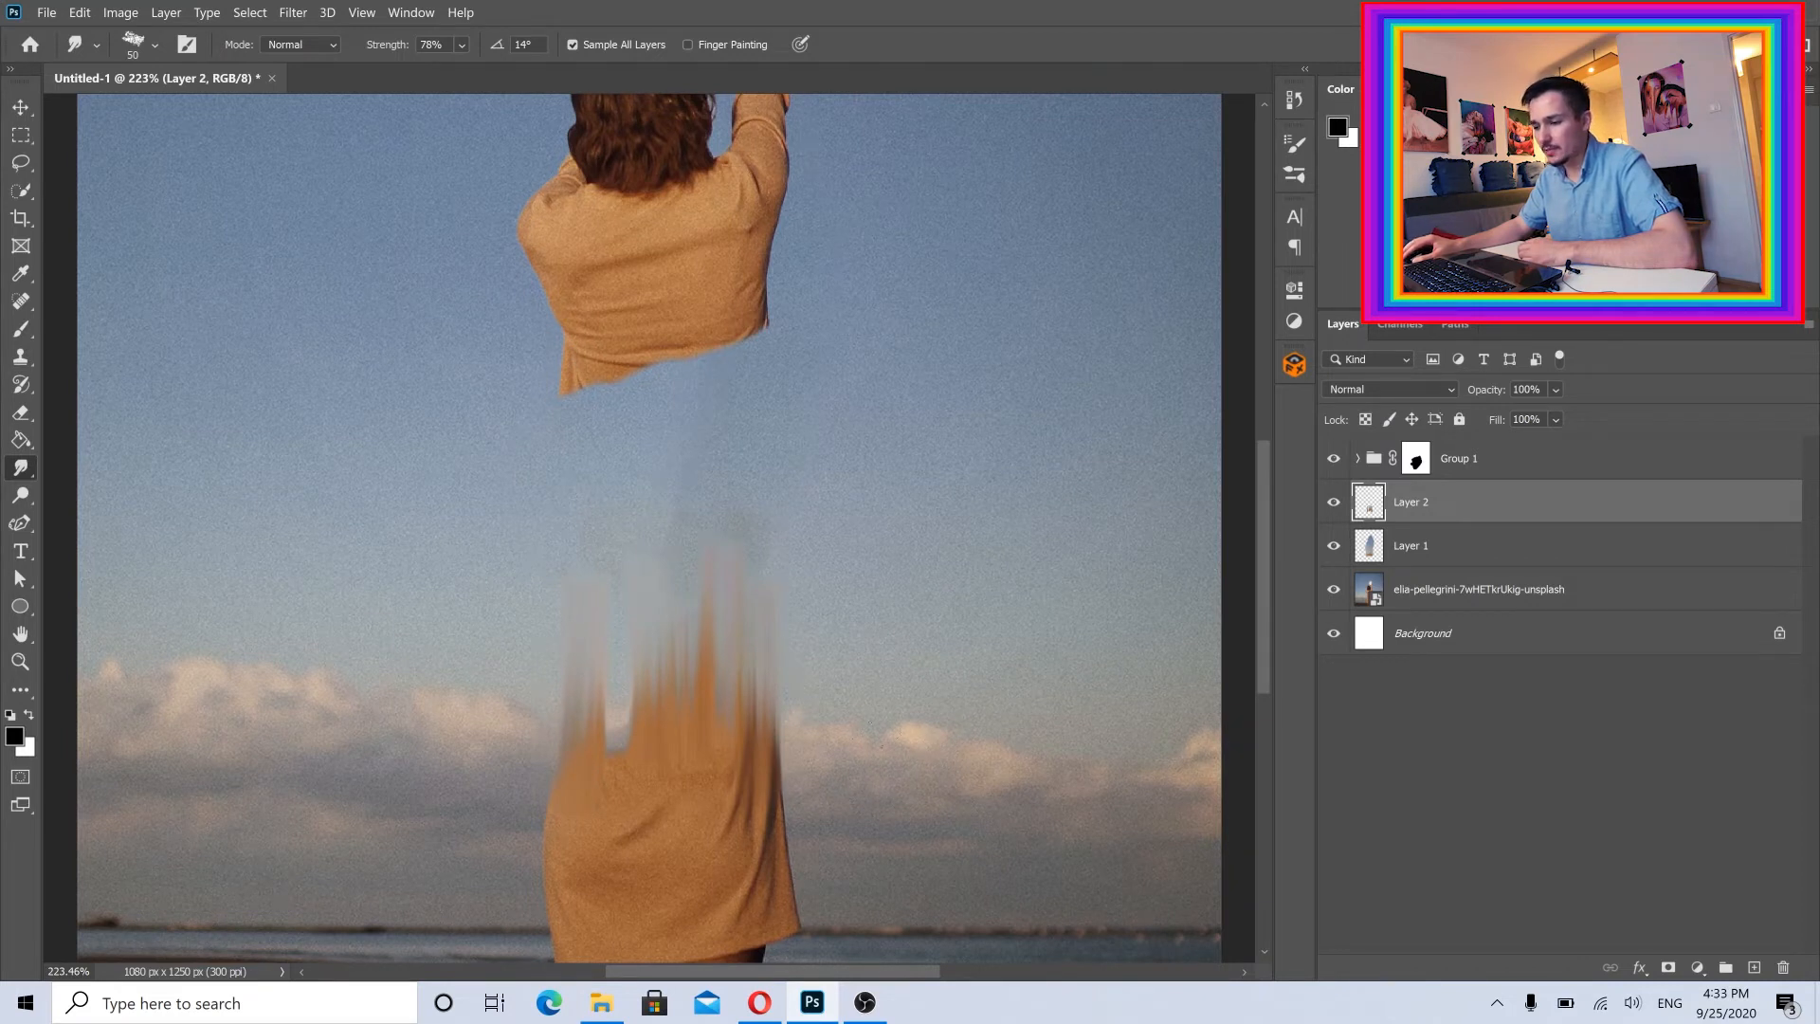
mouse_move(891, 734)
mouse_down()
mouse_move(878, 798)
mouse_move(876, 729)
mouse_up()
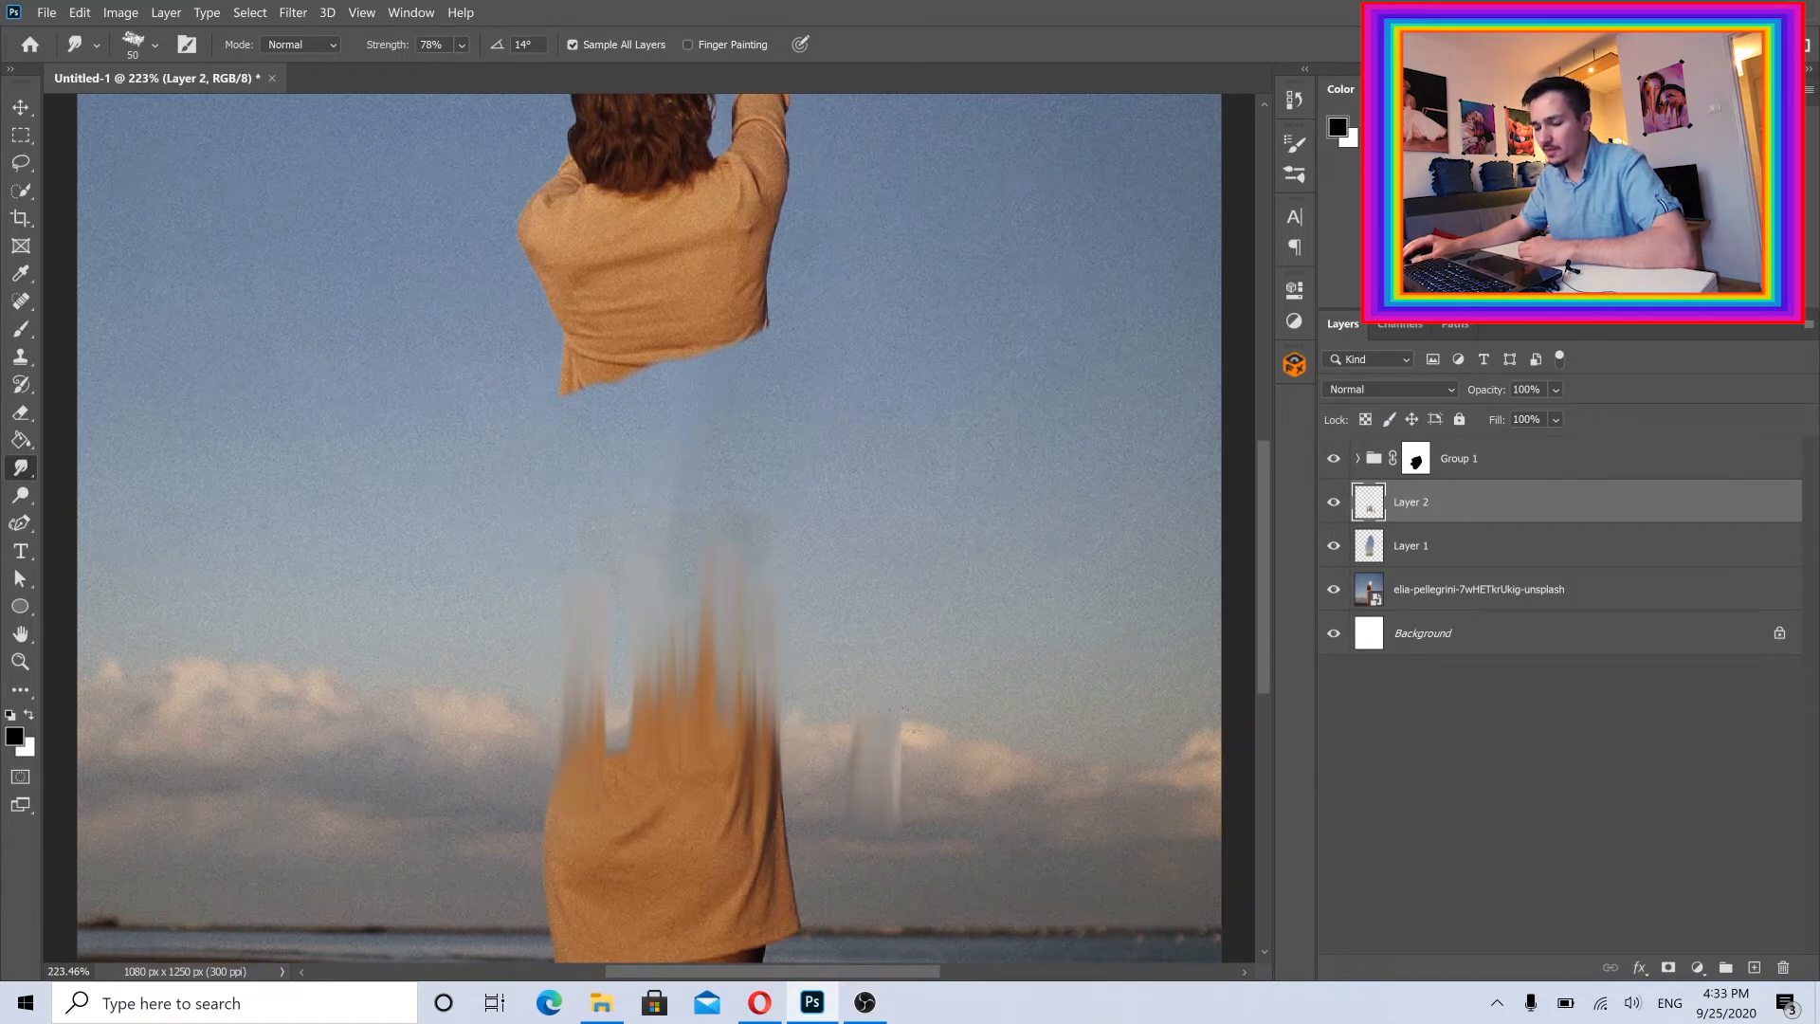
key(ctrl+z)
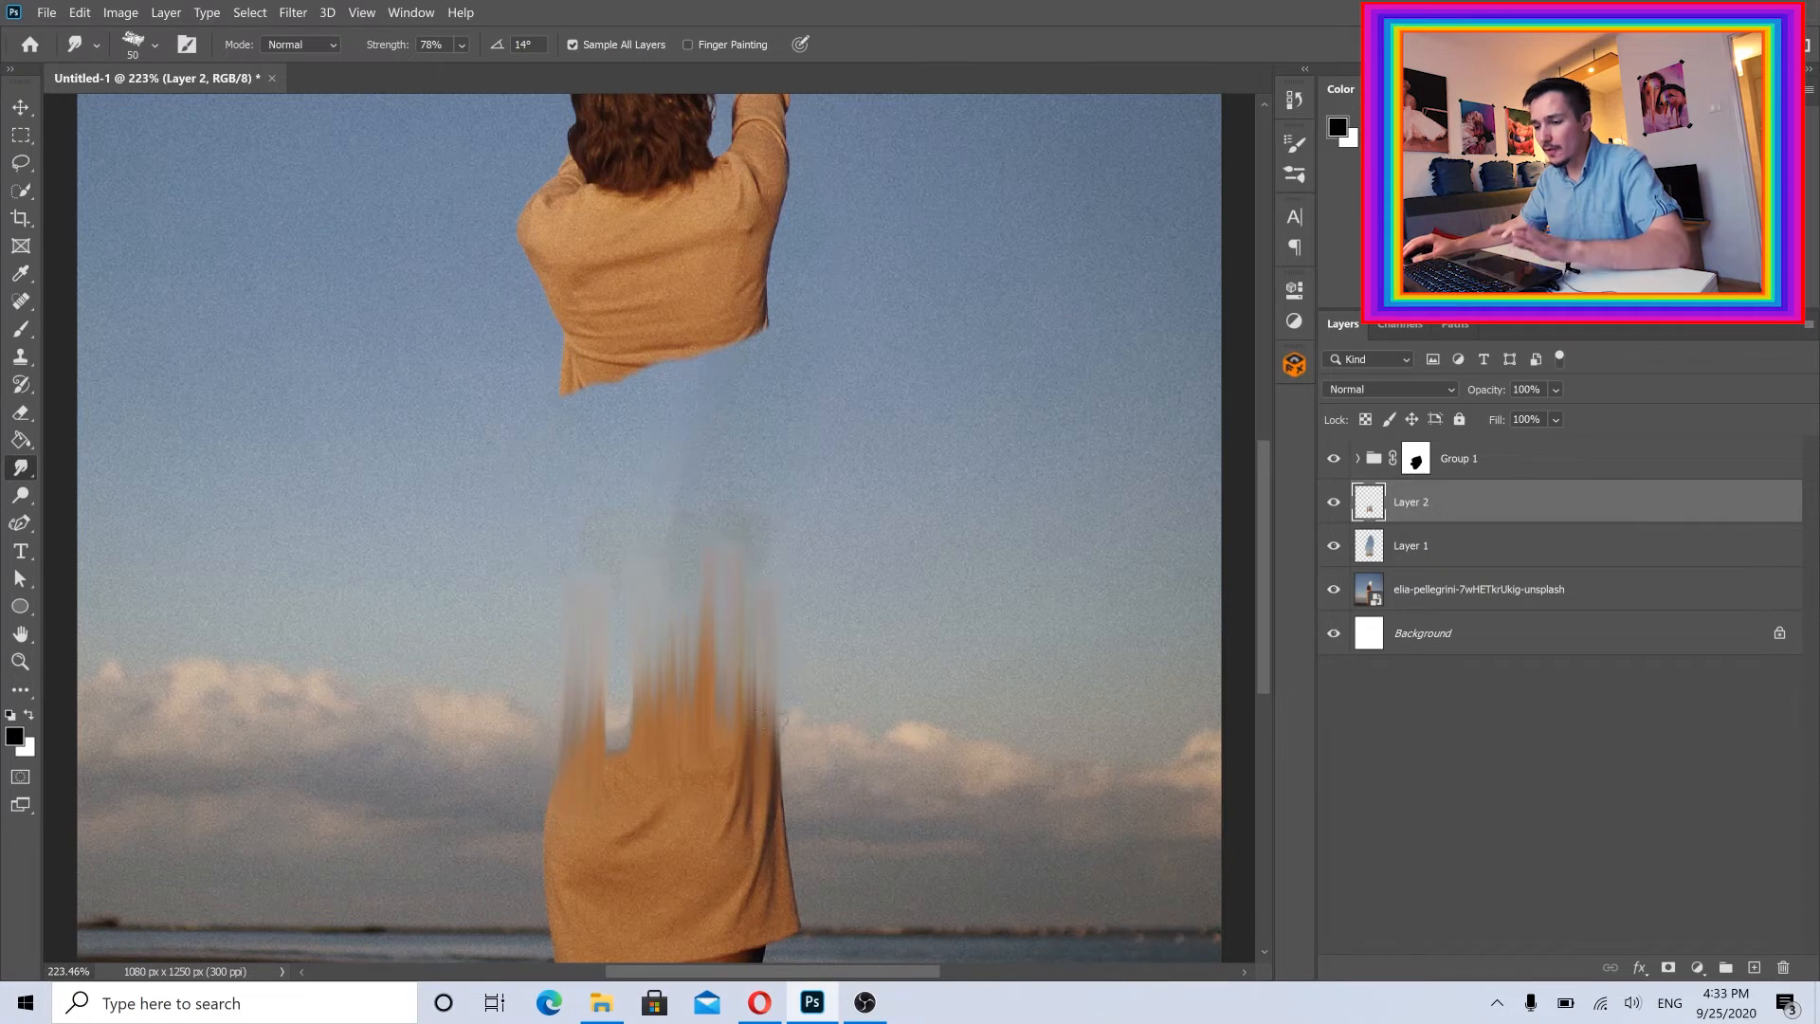
drag(614, 703, 618, 806)
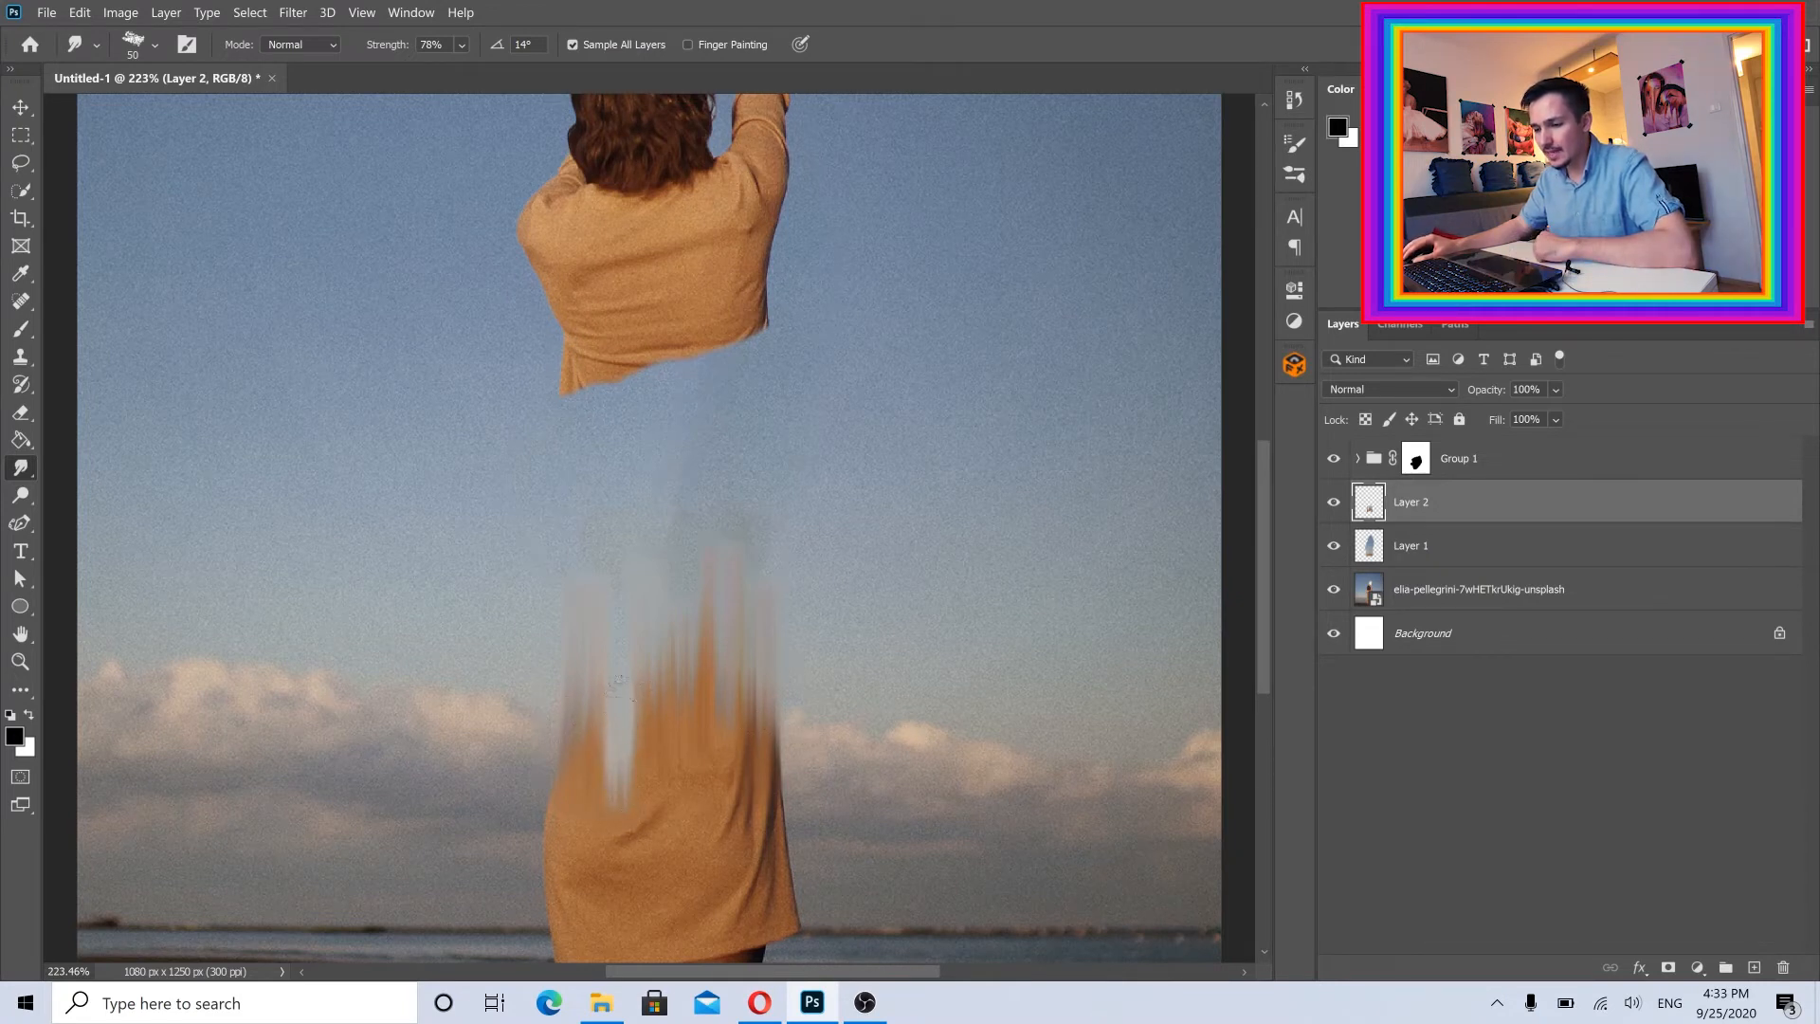
key(ctrl+z)
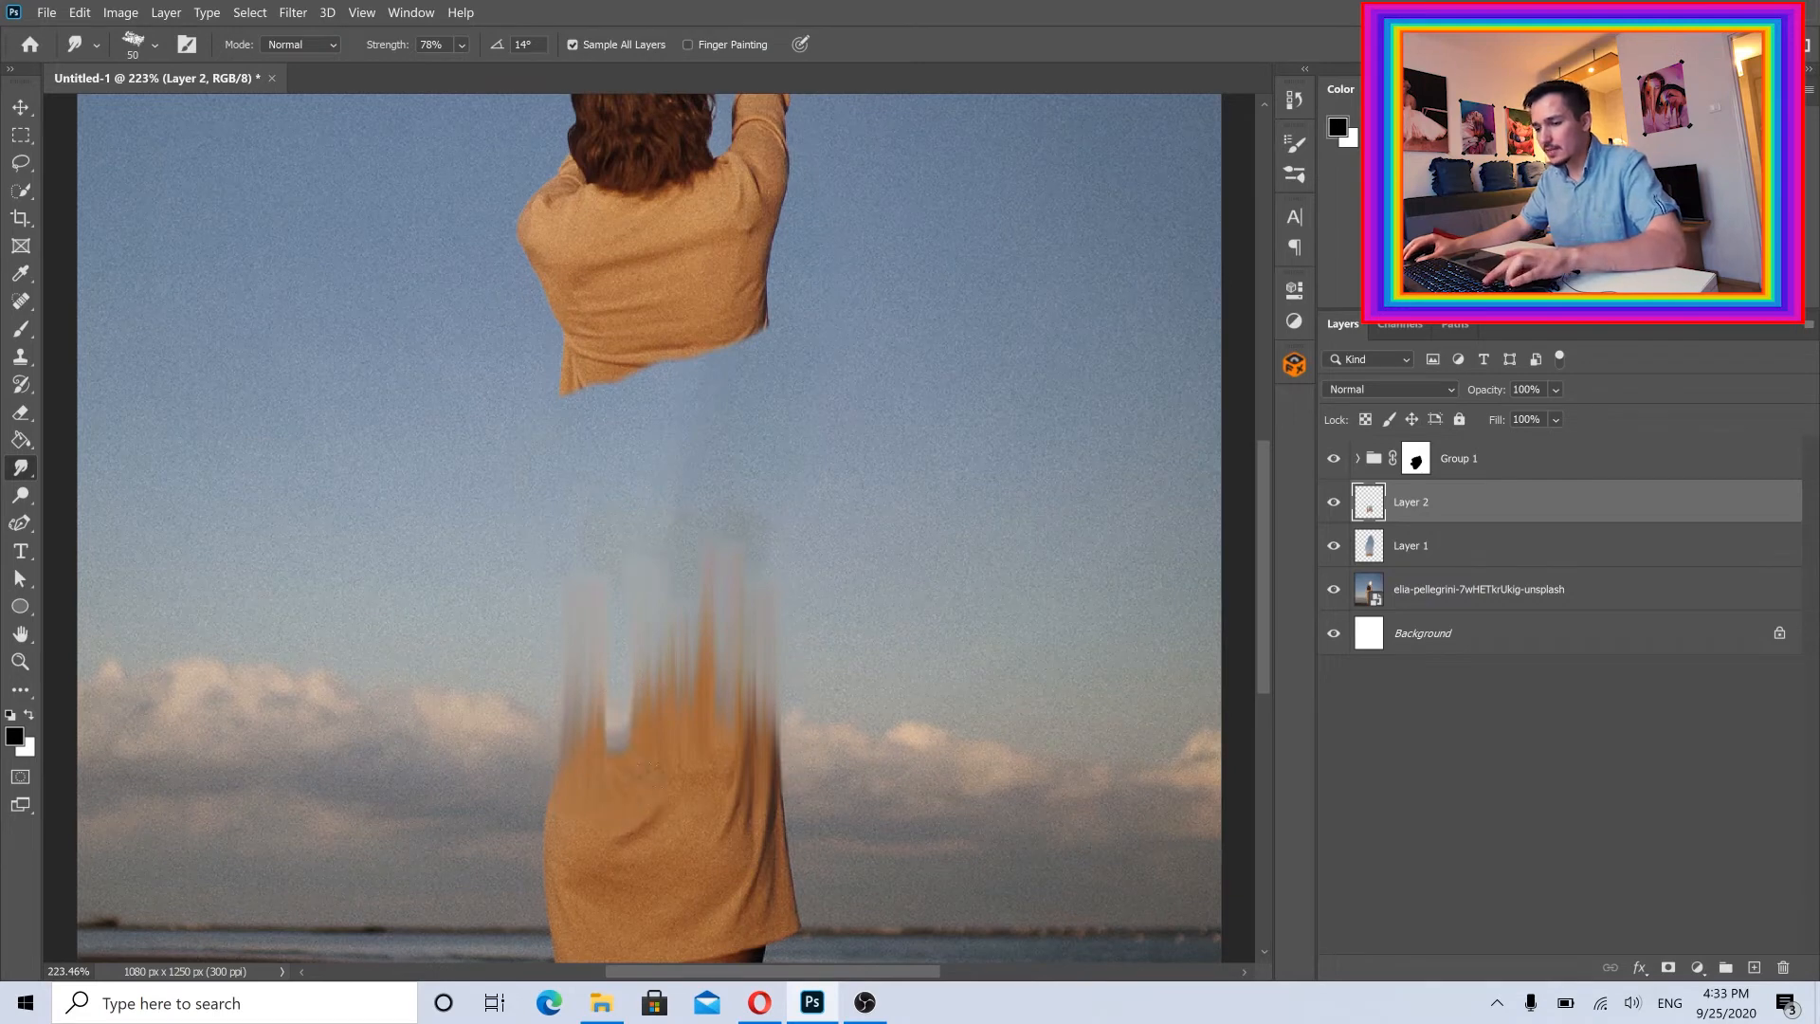
mouse_move(1479, 506)
mouse_down()
mouse_move(1554, 896)
mouse_move(1783, 967)
mouse_up()
scroll(621, 730, up, 1)
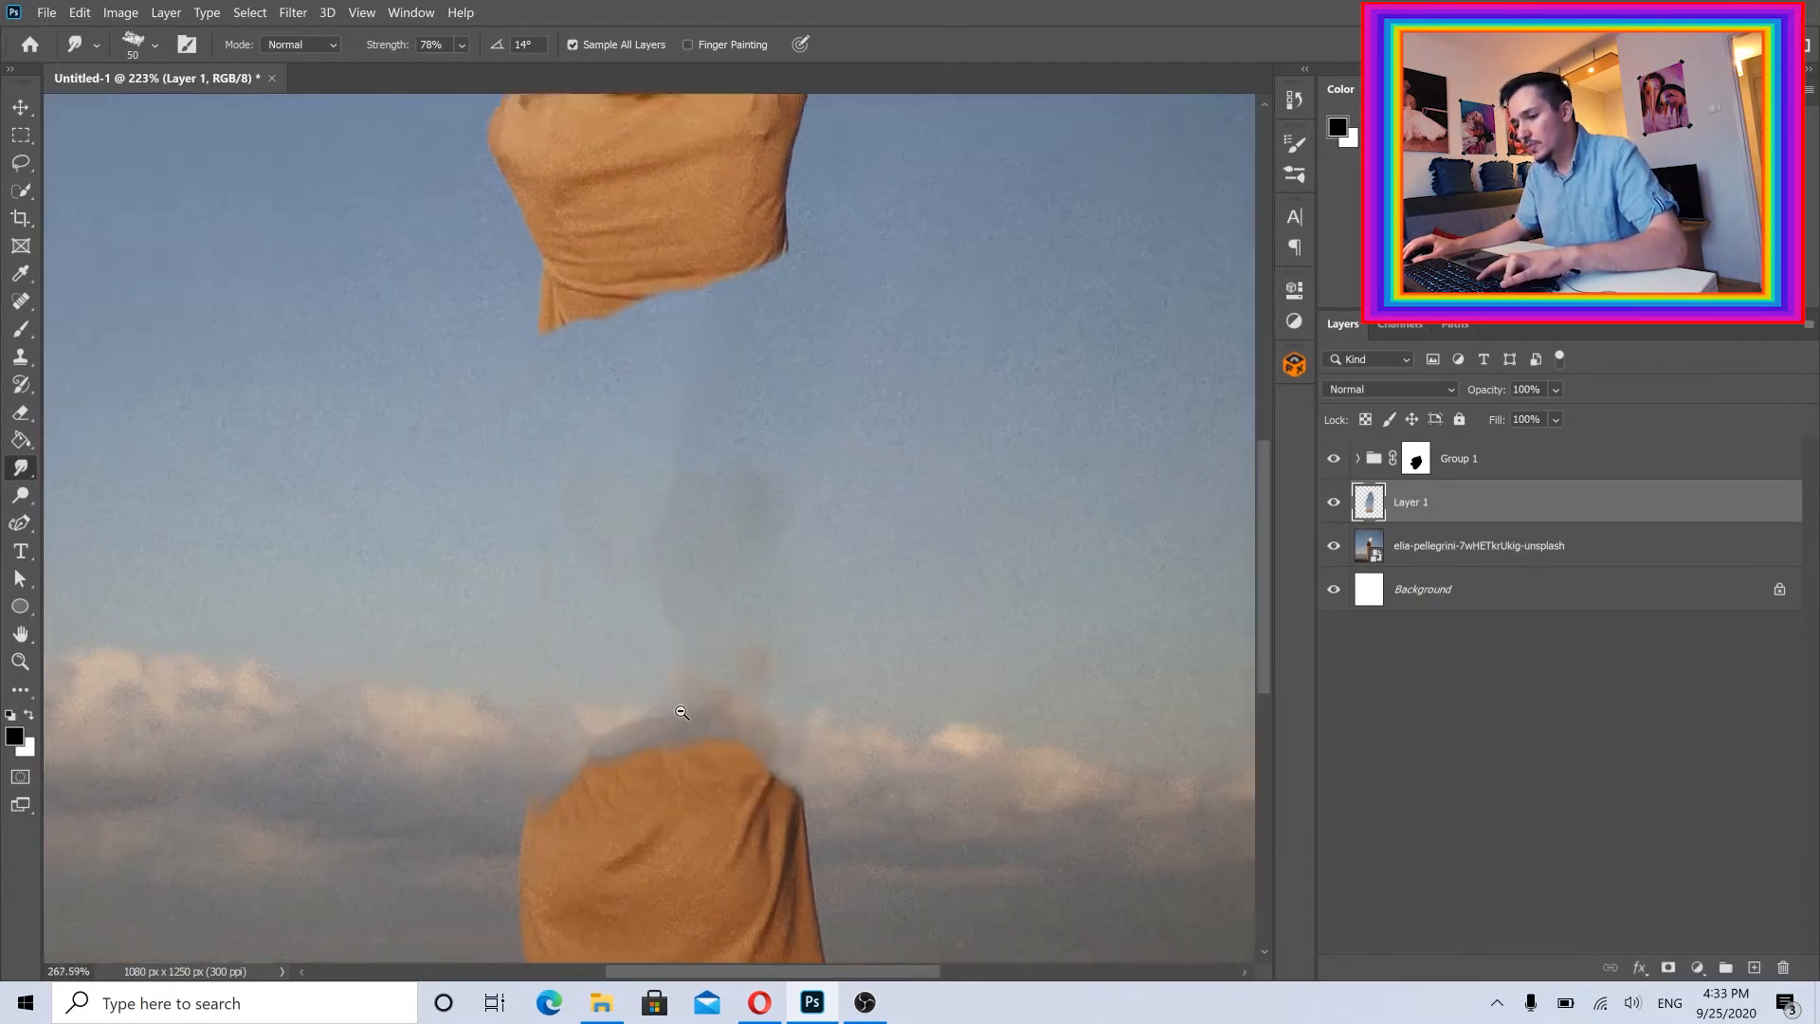
drag(650, 771, 666, 678)
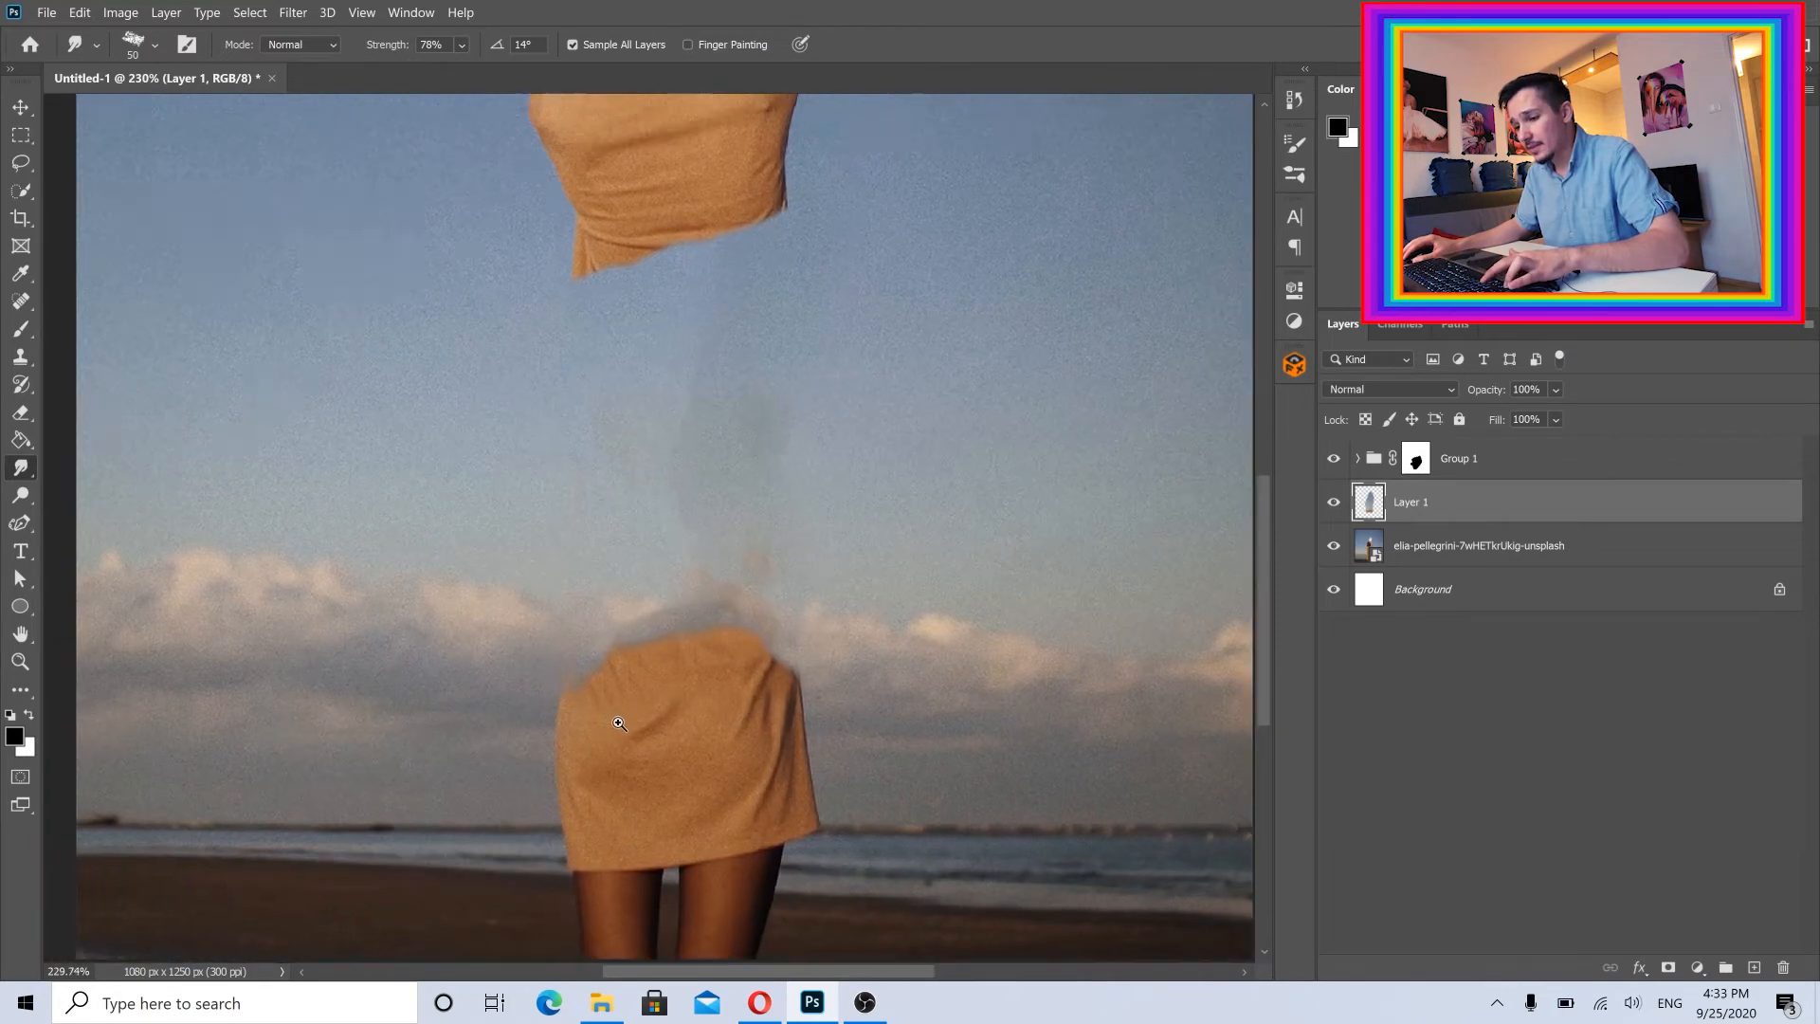
scroll(618, 723, up, 2)
scroll(891, 564, down, 5)
scroll(867, 568, up, 4)
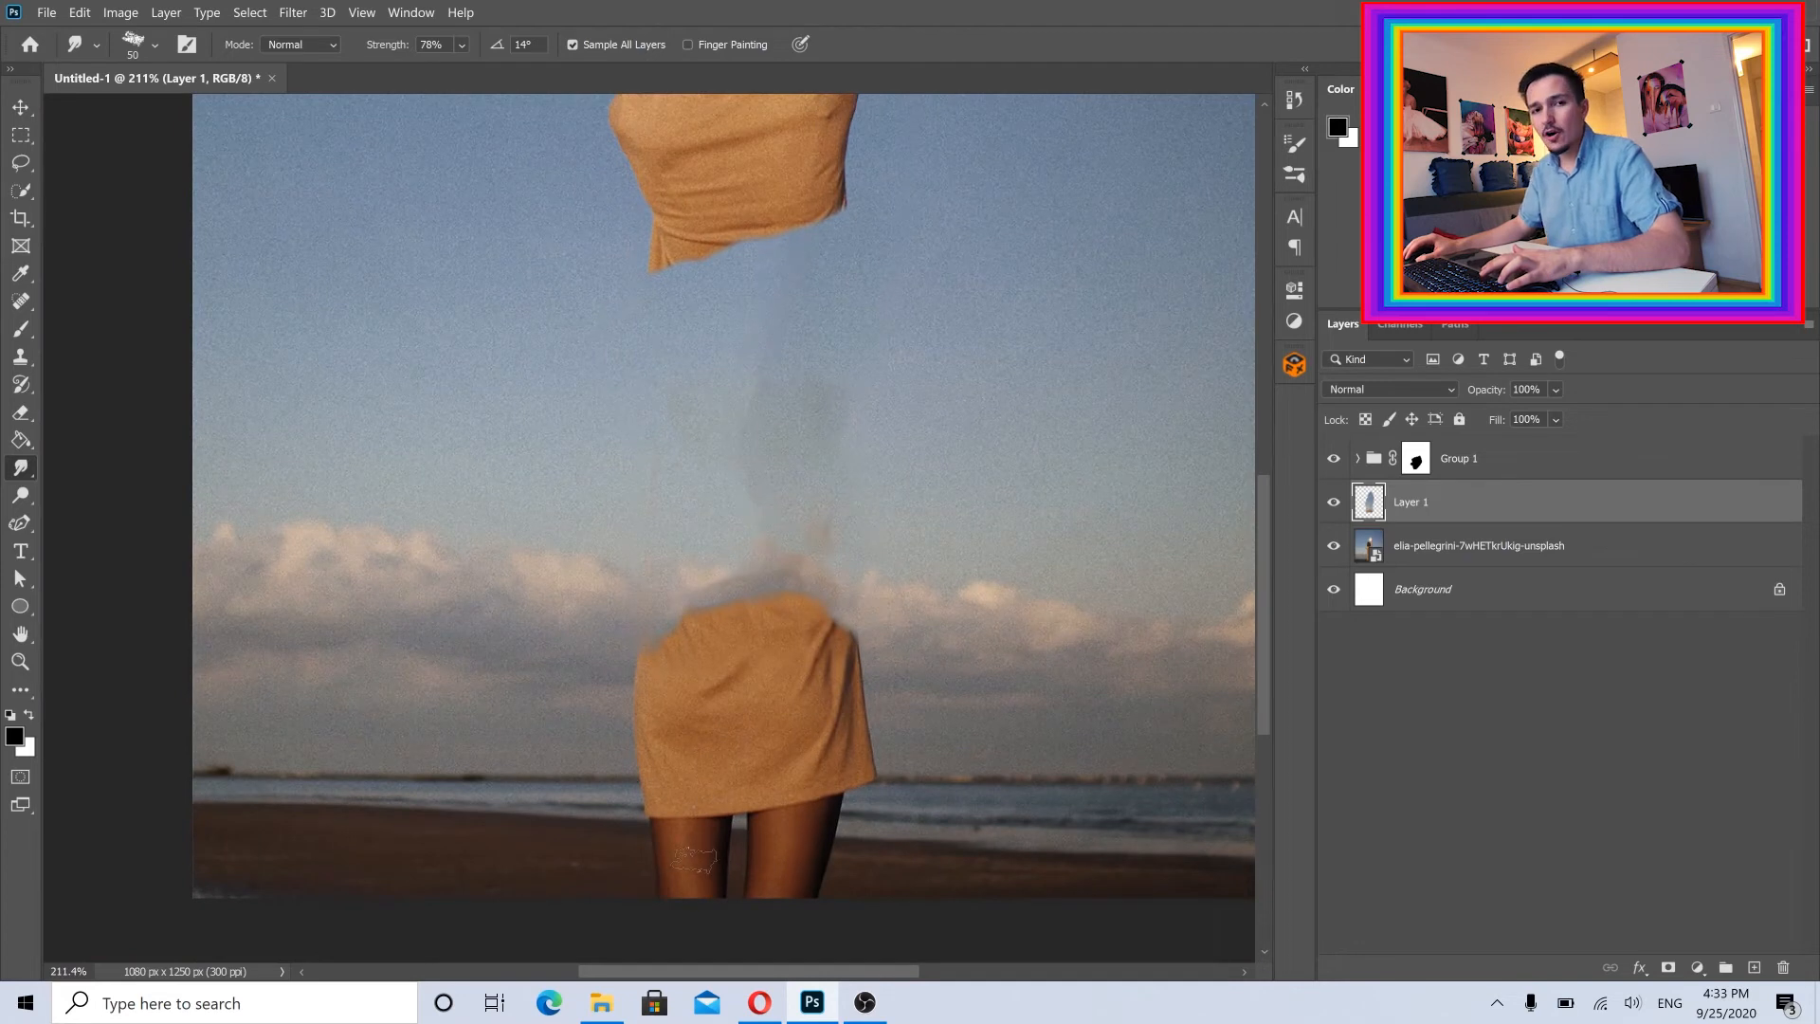
scroll(856, 575, down, 2)
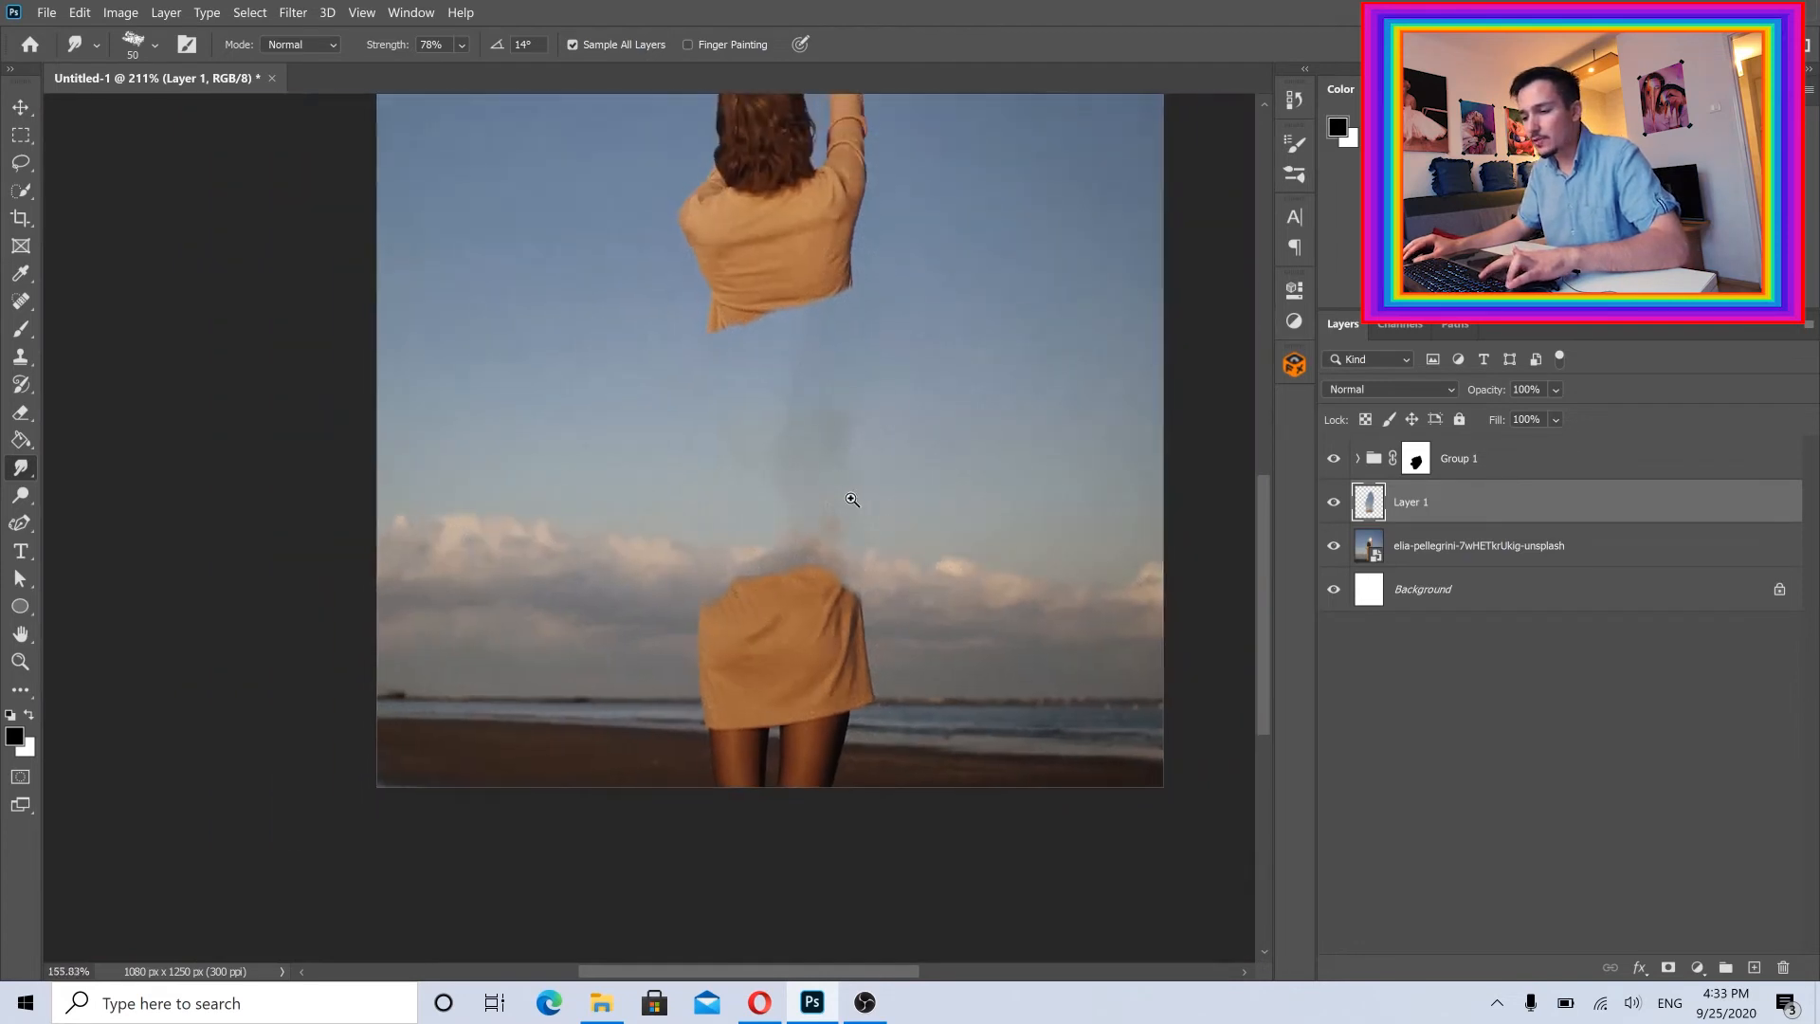
scroll(849, 492, up, 1)
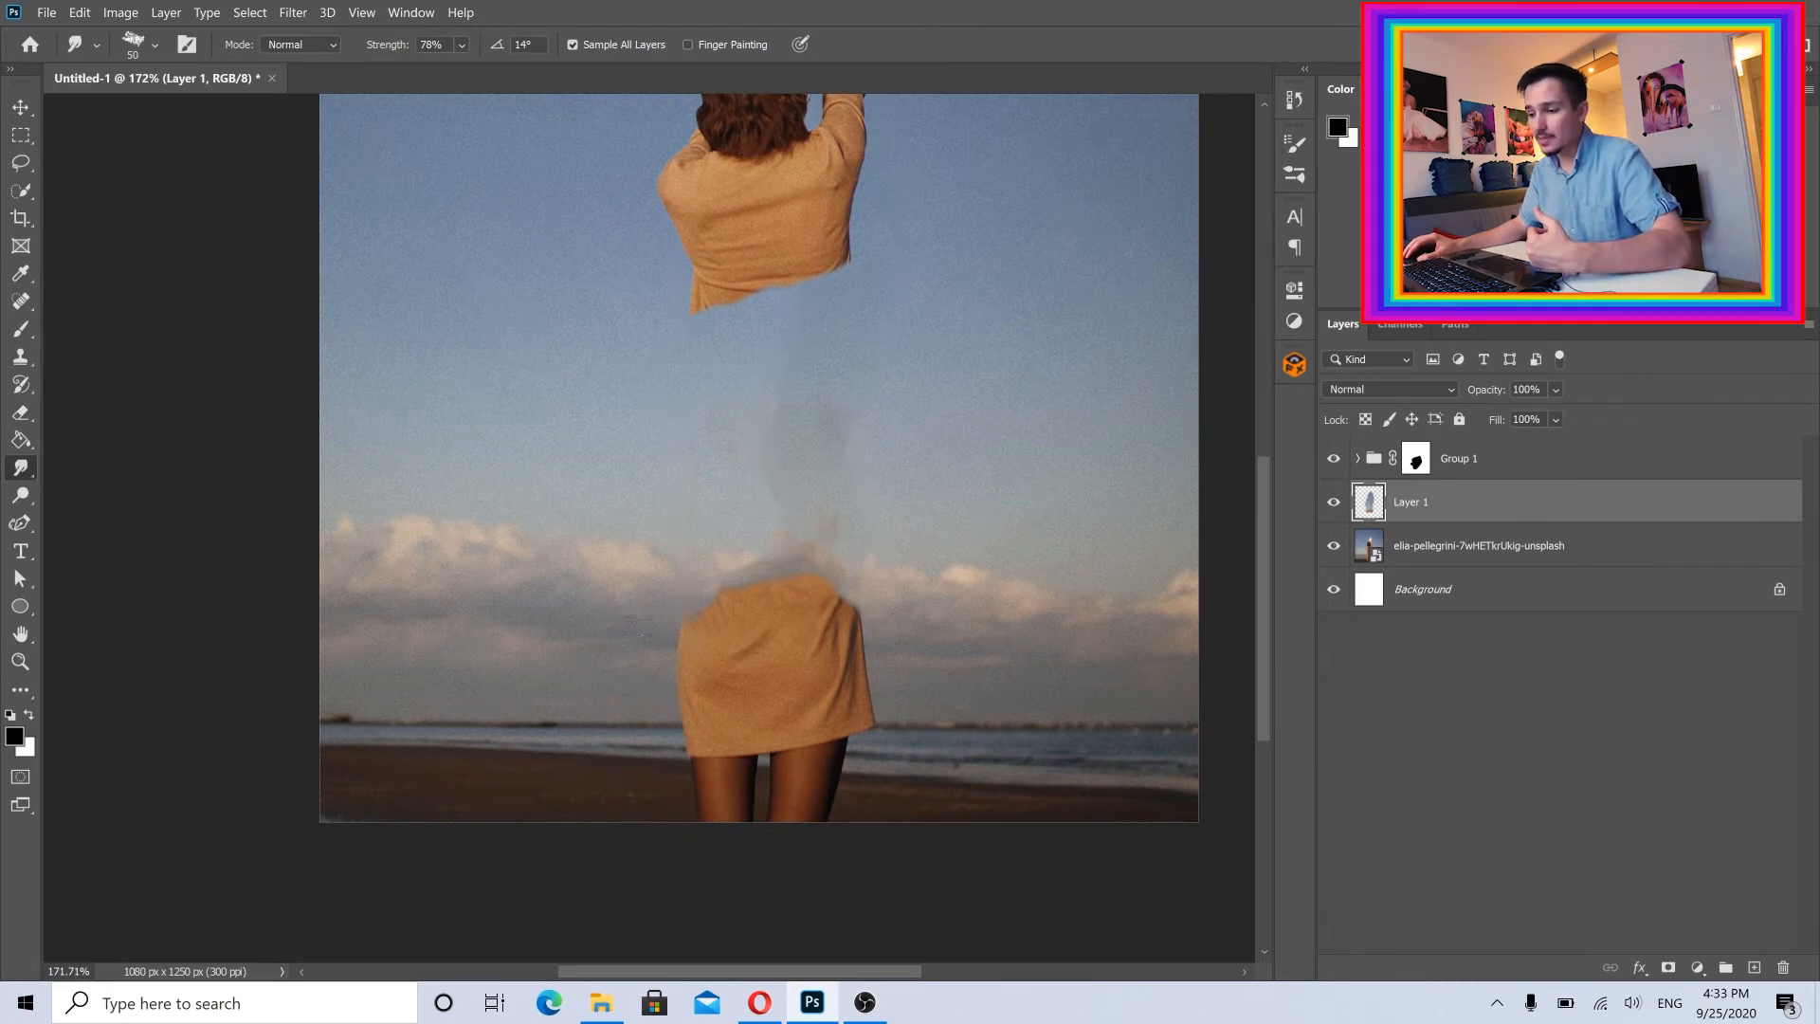
scroll(861, 474, down, 1)
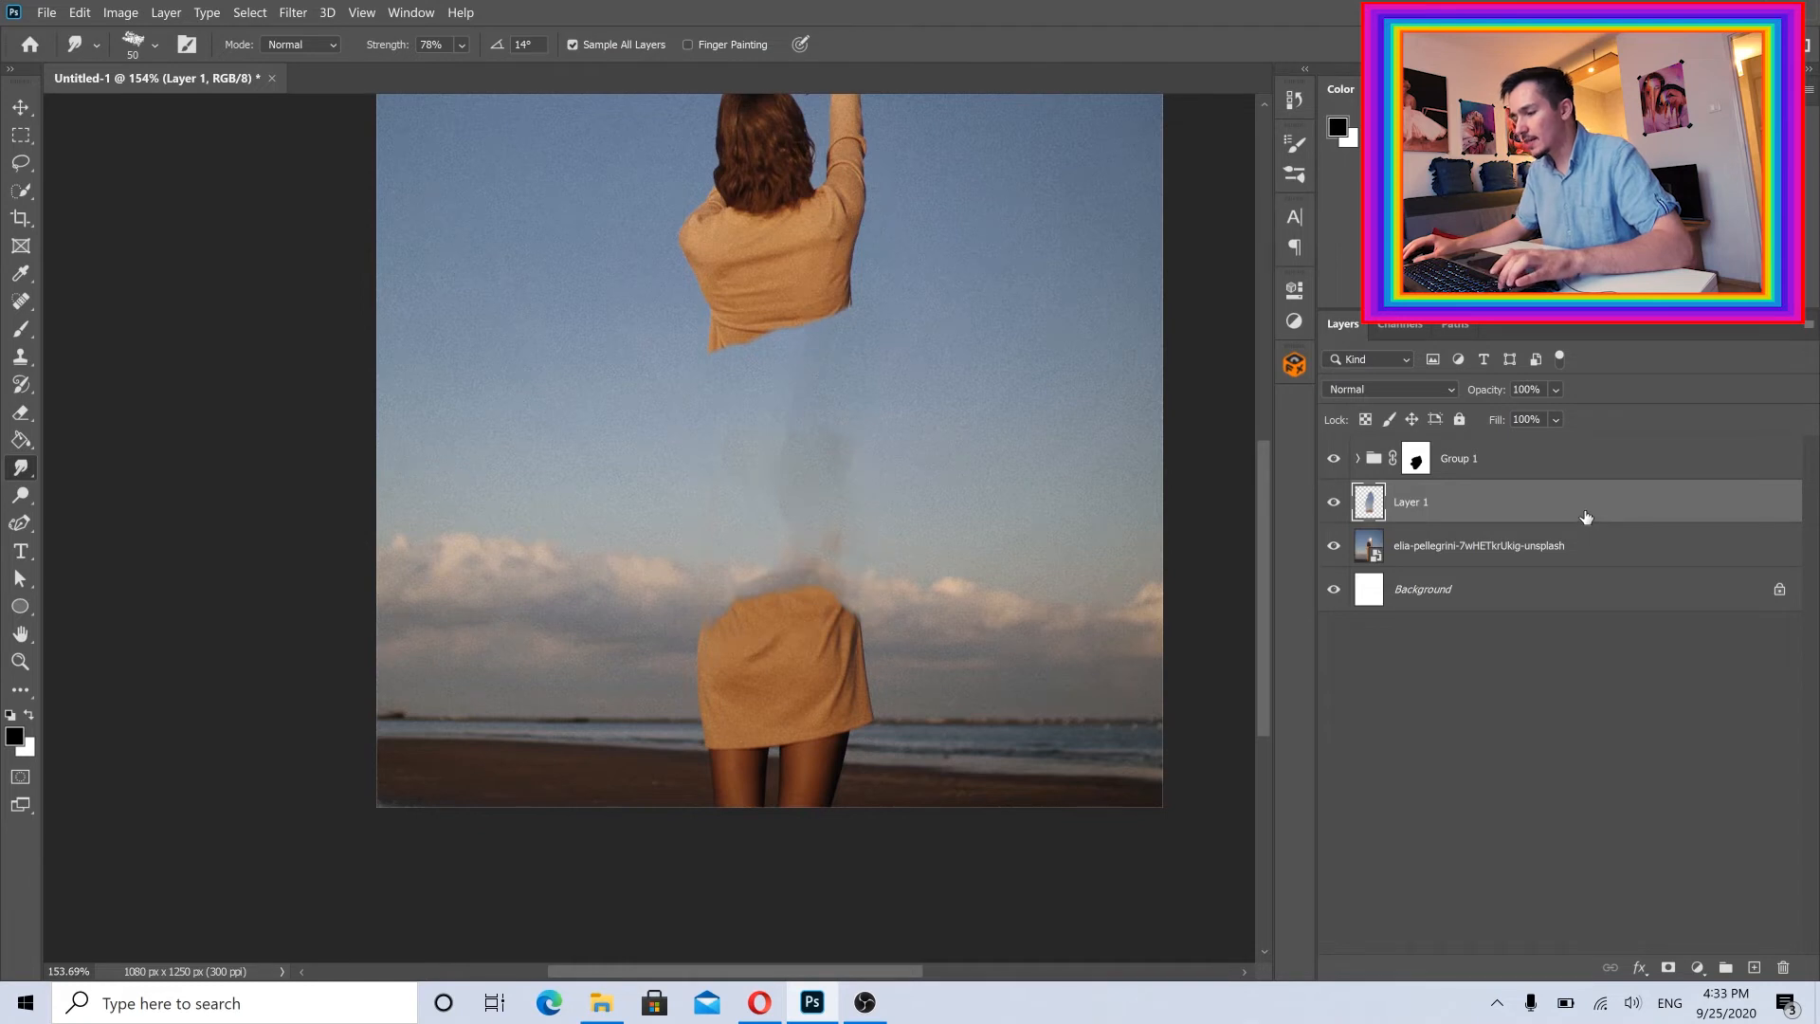
Convert Layer 1 and the elia-pellegrini photo layer together into one smart object and check it by toggling its visibility
shift+click(1596, 556)
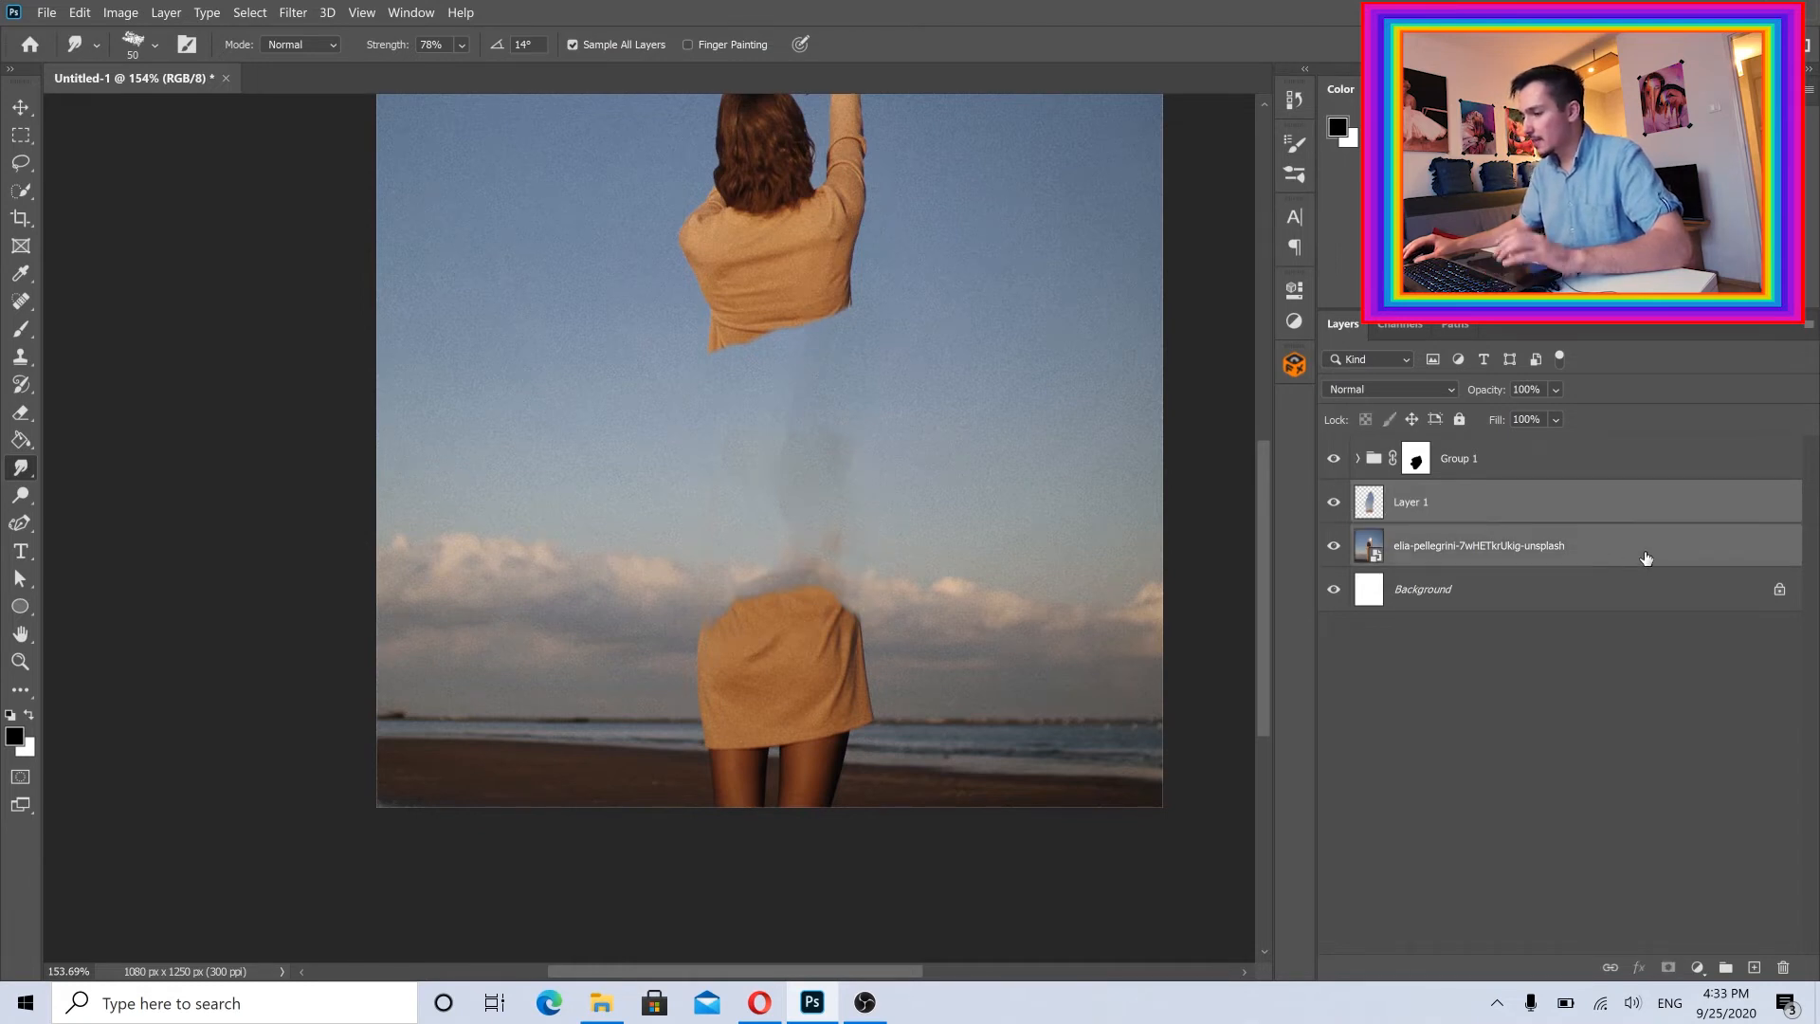
right_click(1693, 544)
click(1731, 547)
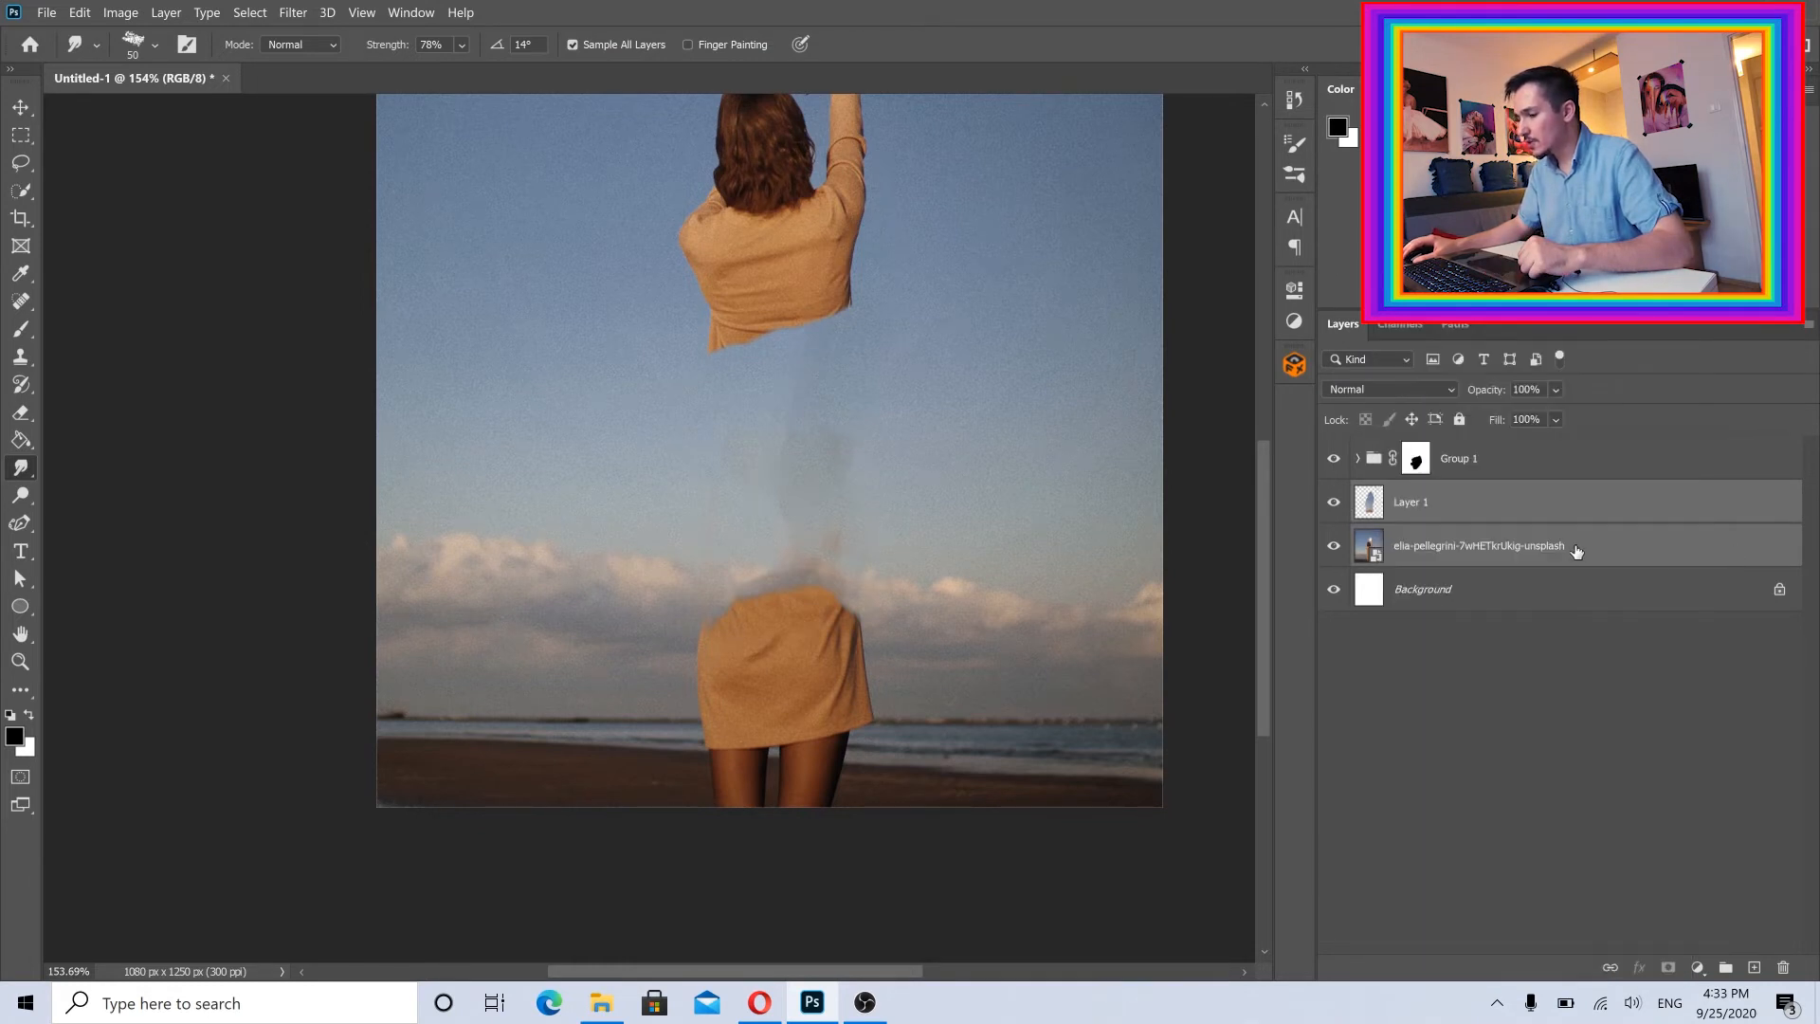
click(176, 15)
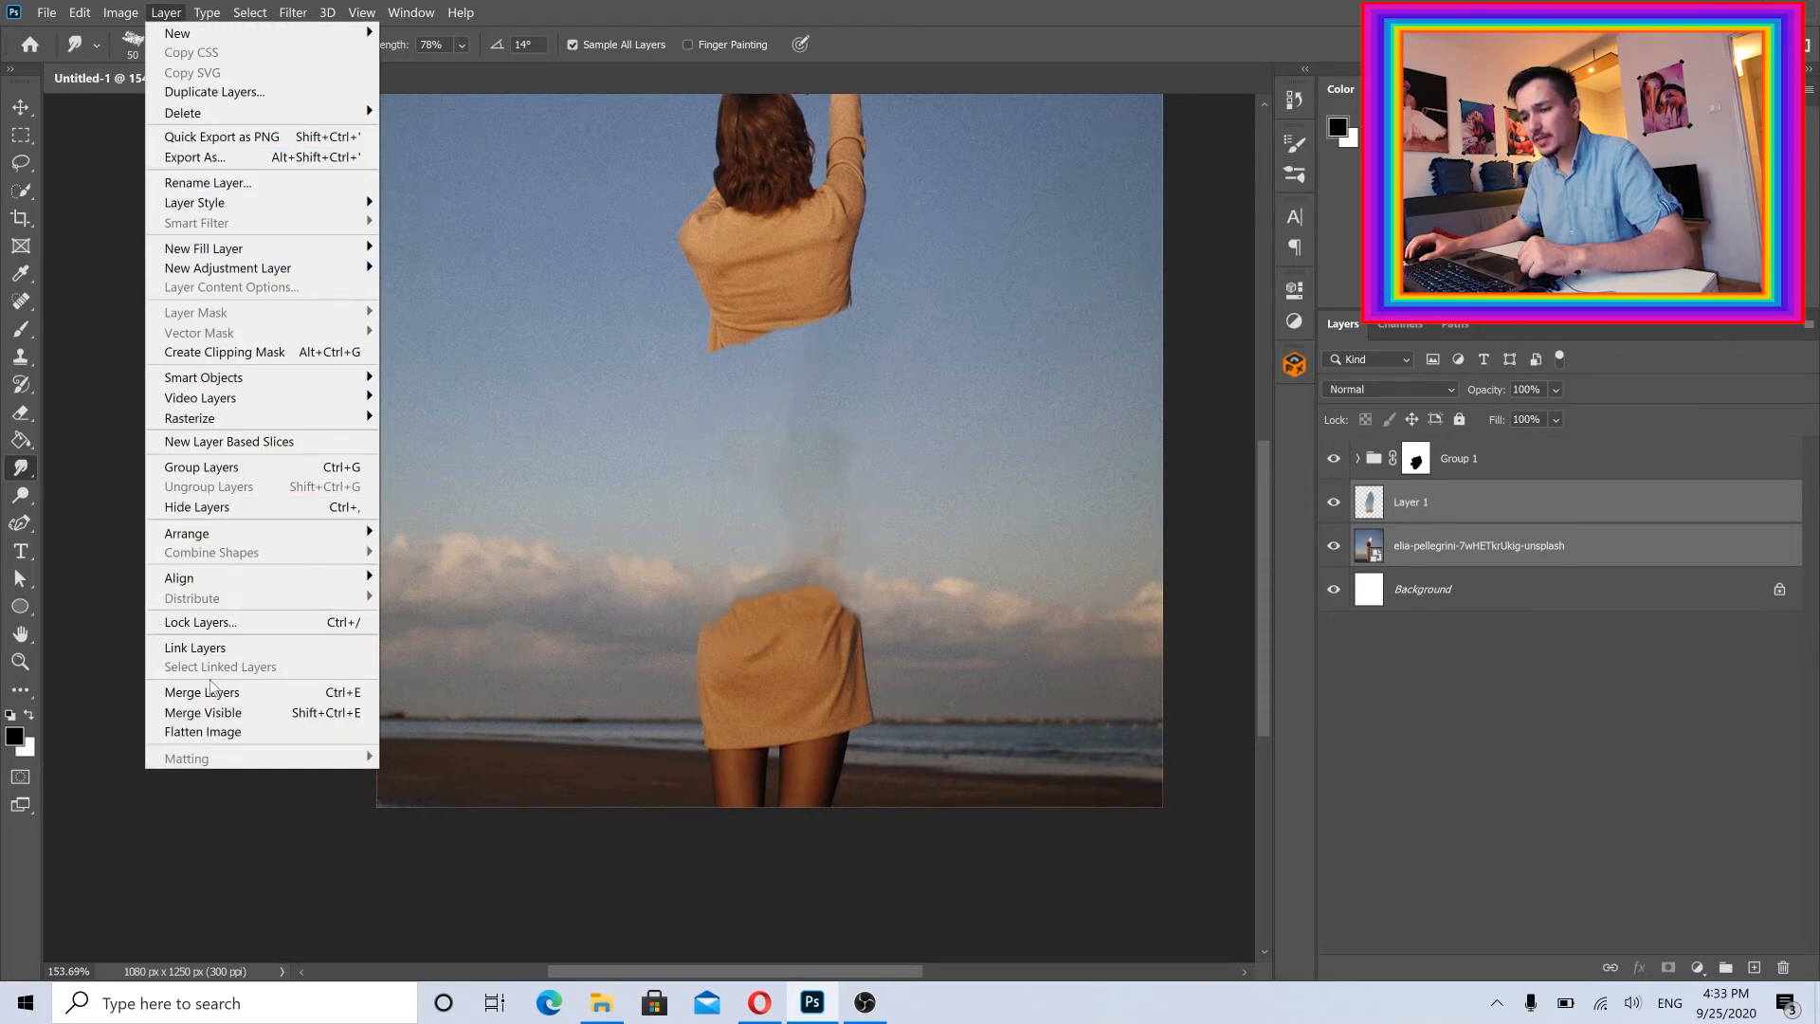
mouse_move(207, 379)
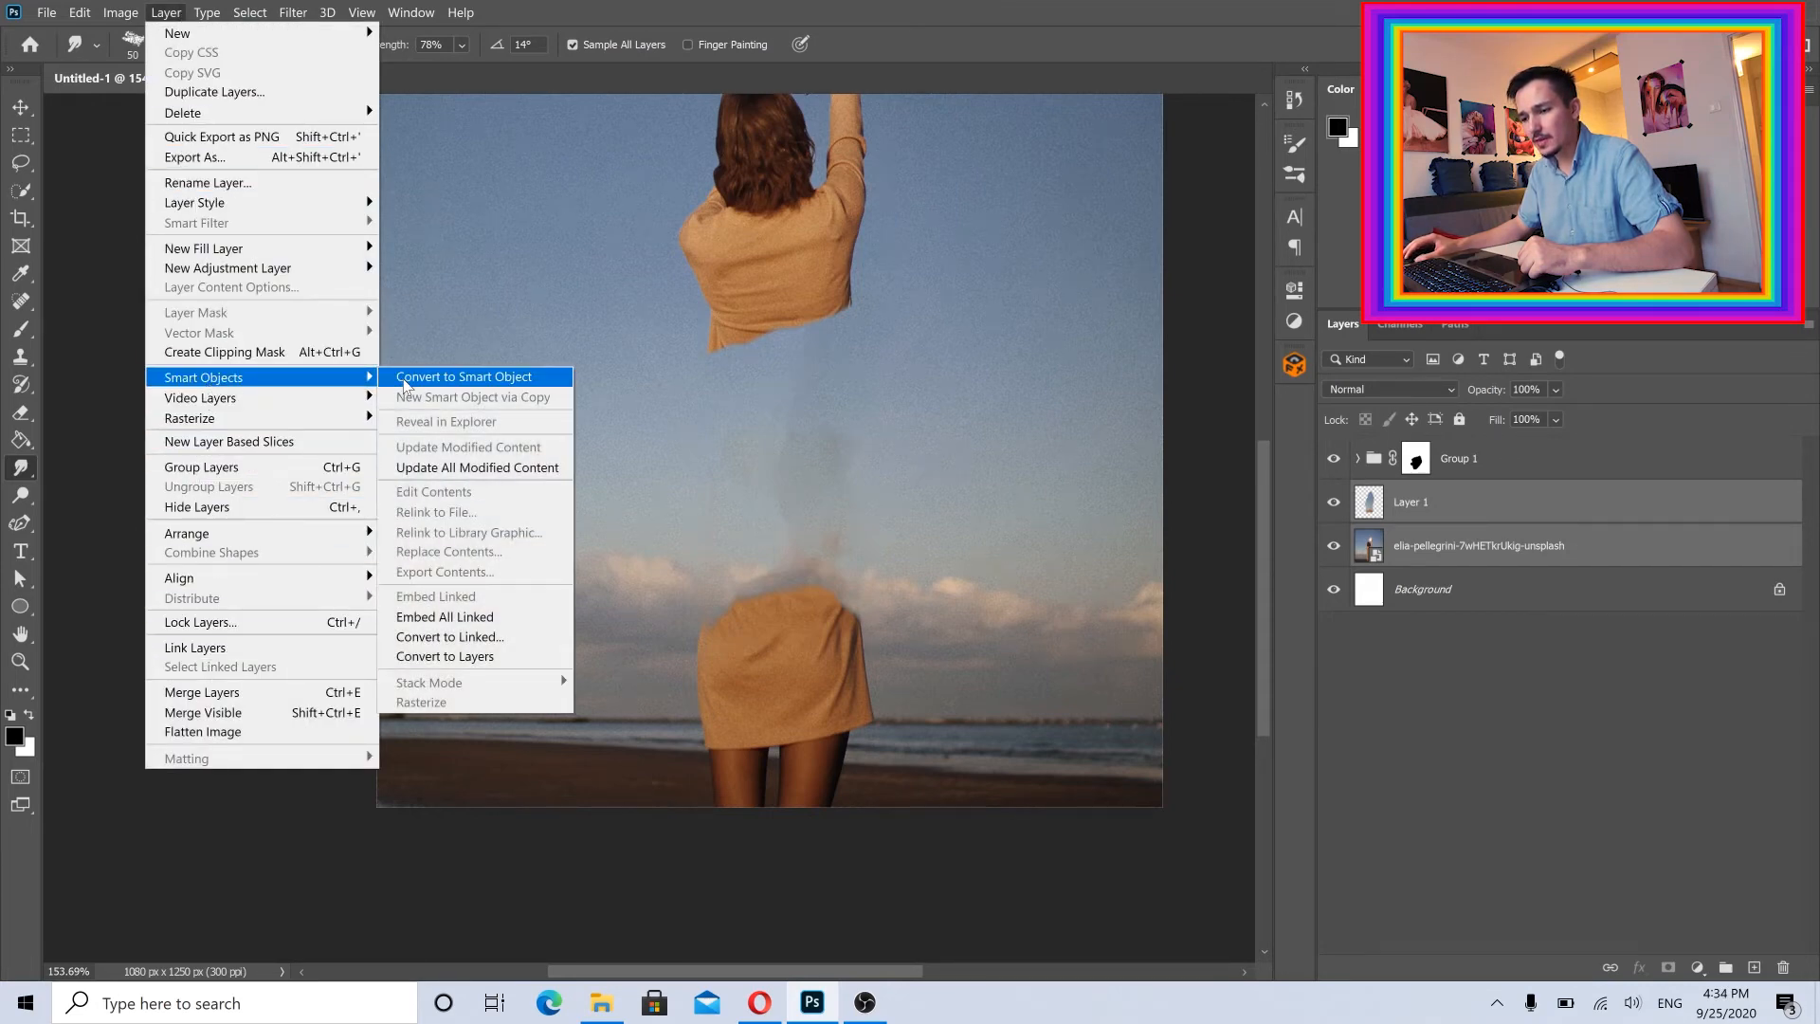
click(400, 382)
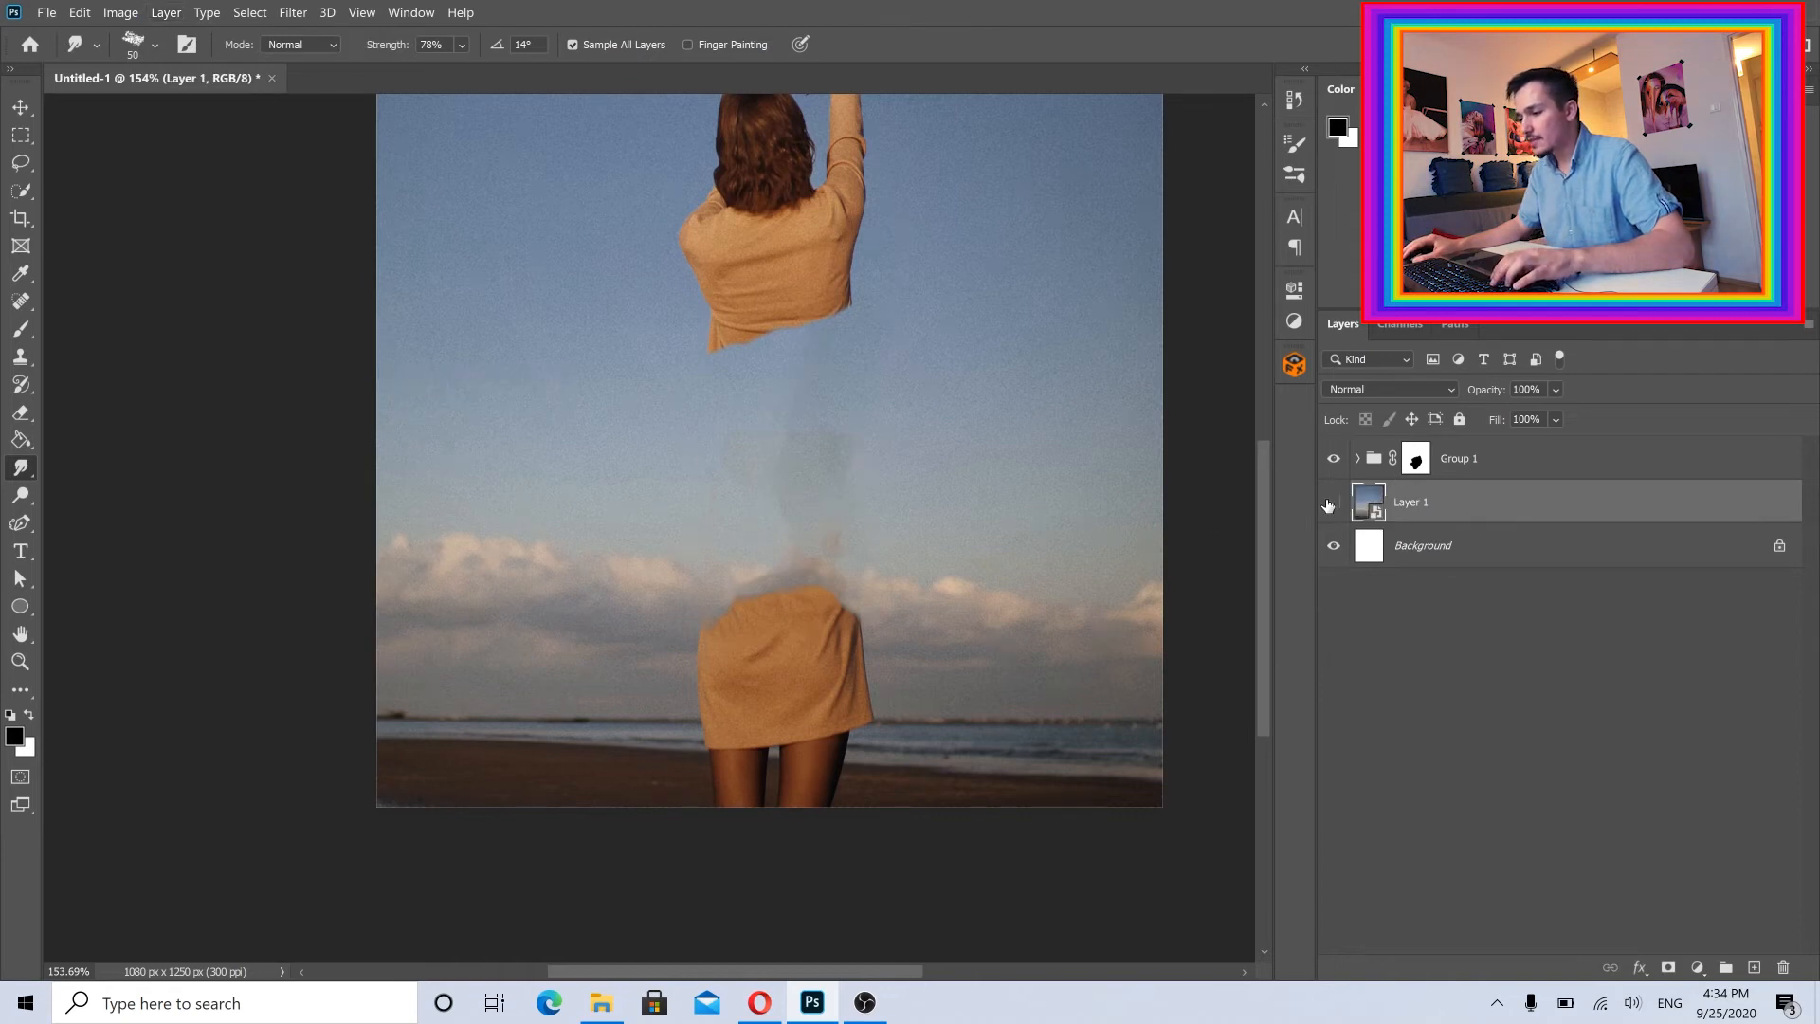
click(1332, 502)
click(1331, 503)
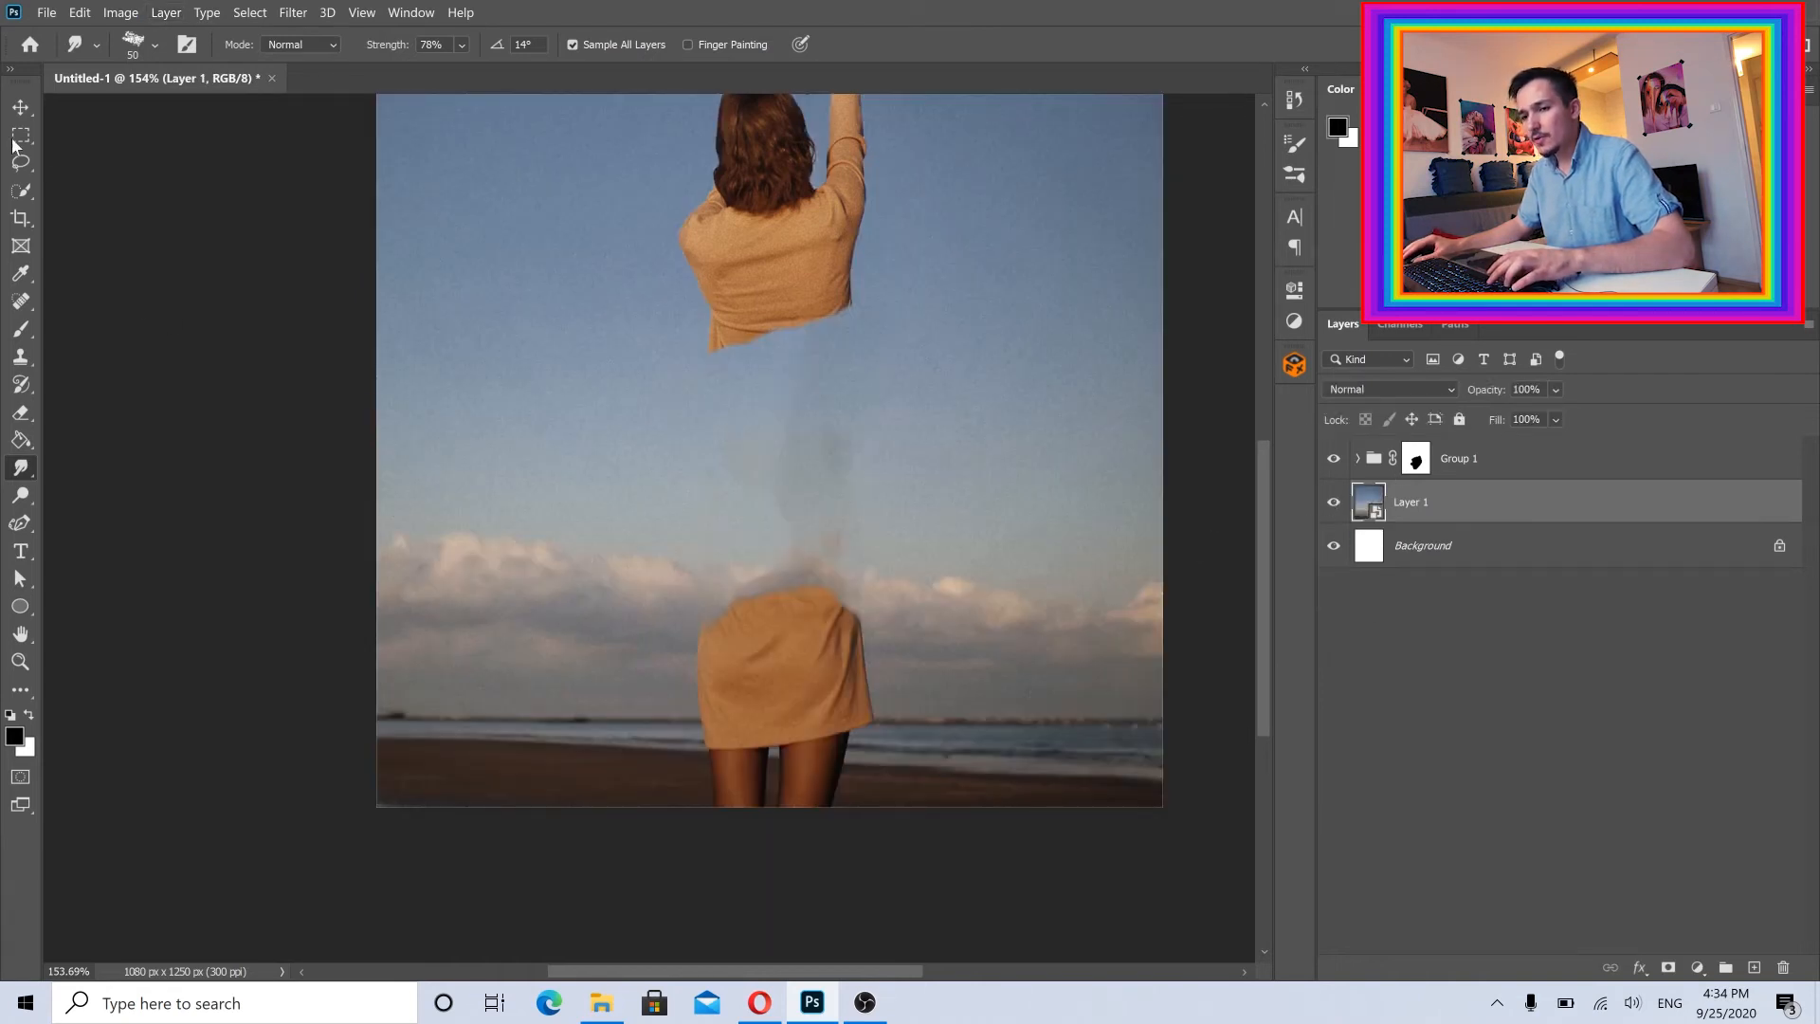
Select the lower piece of the dress with the Quick Selection tool, using a 64 px brush in add mode
right_click(24, 191)
click(95, 207)
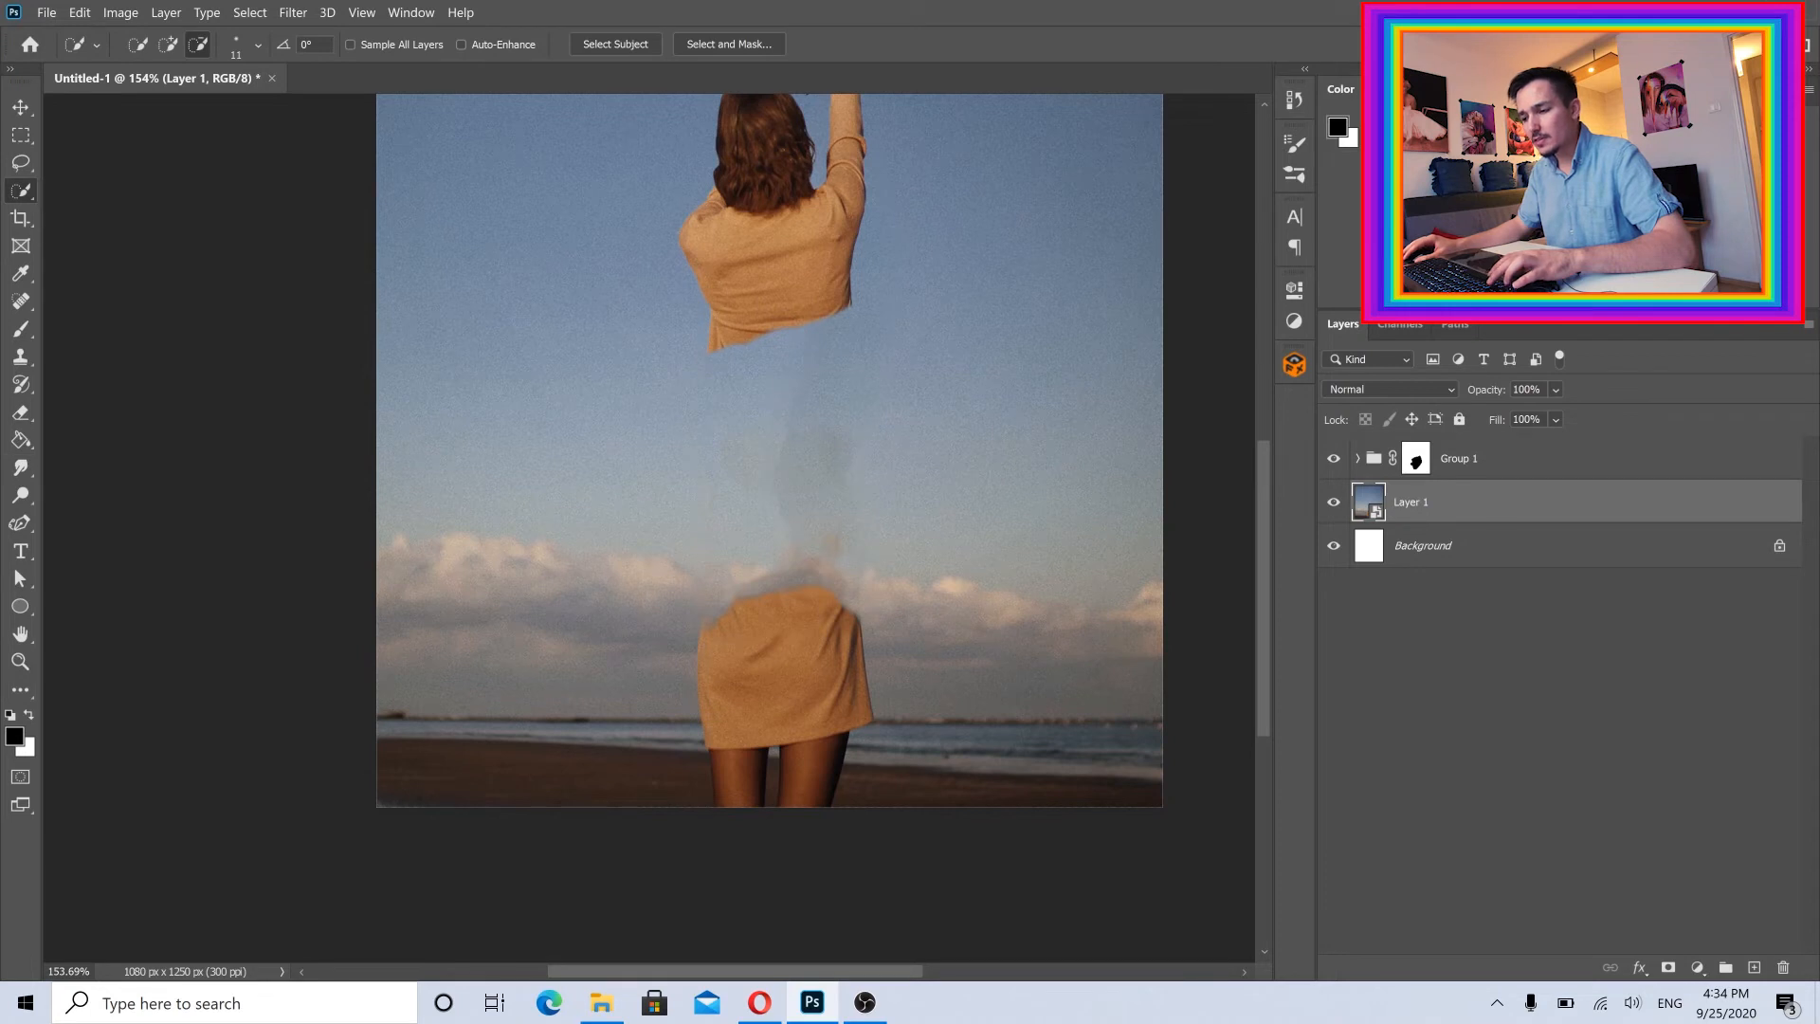
mouse_move(761, 703)
mouse_down()
mouse_move(844, 736)
mouse_move(802, 817)
mouse_up()
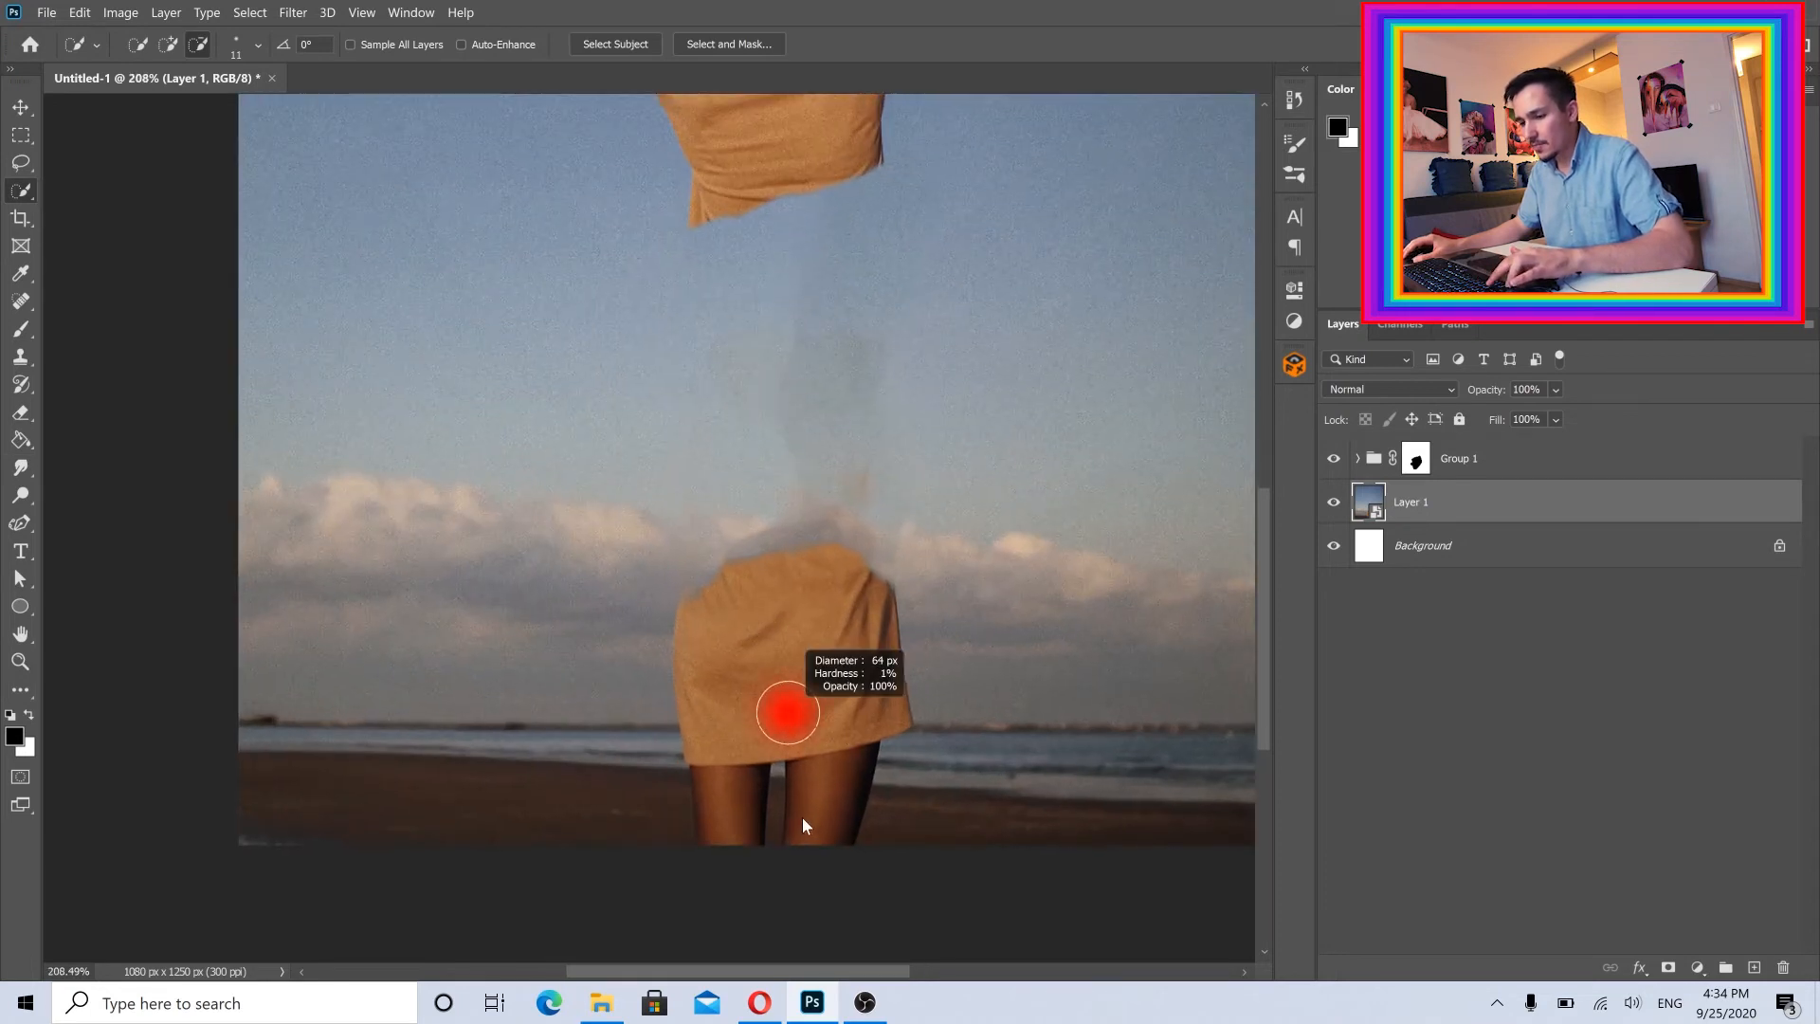
click(234, 46)
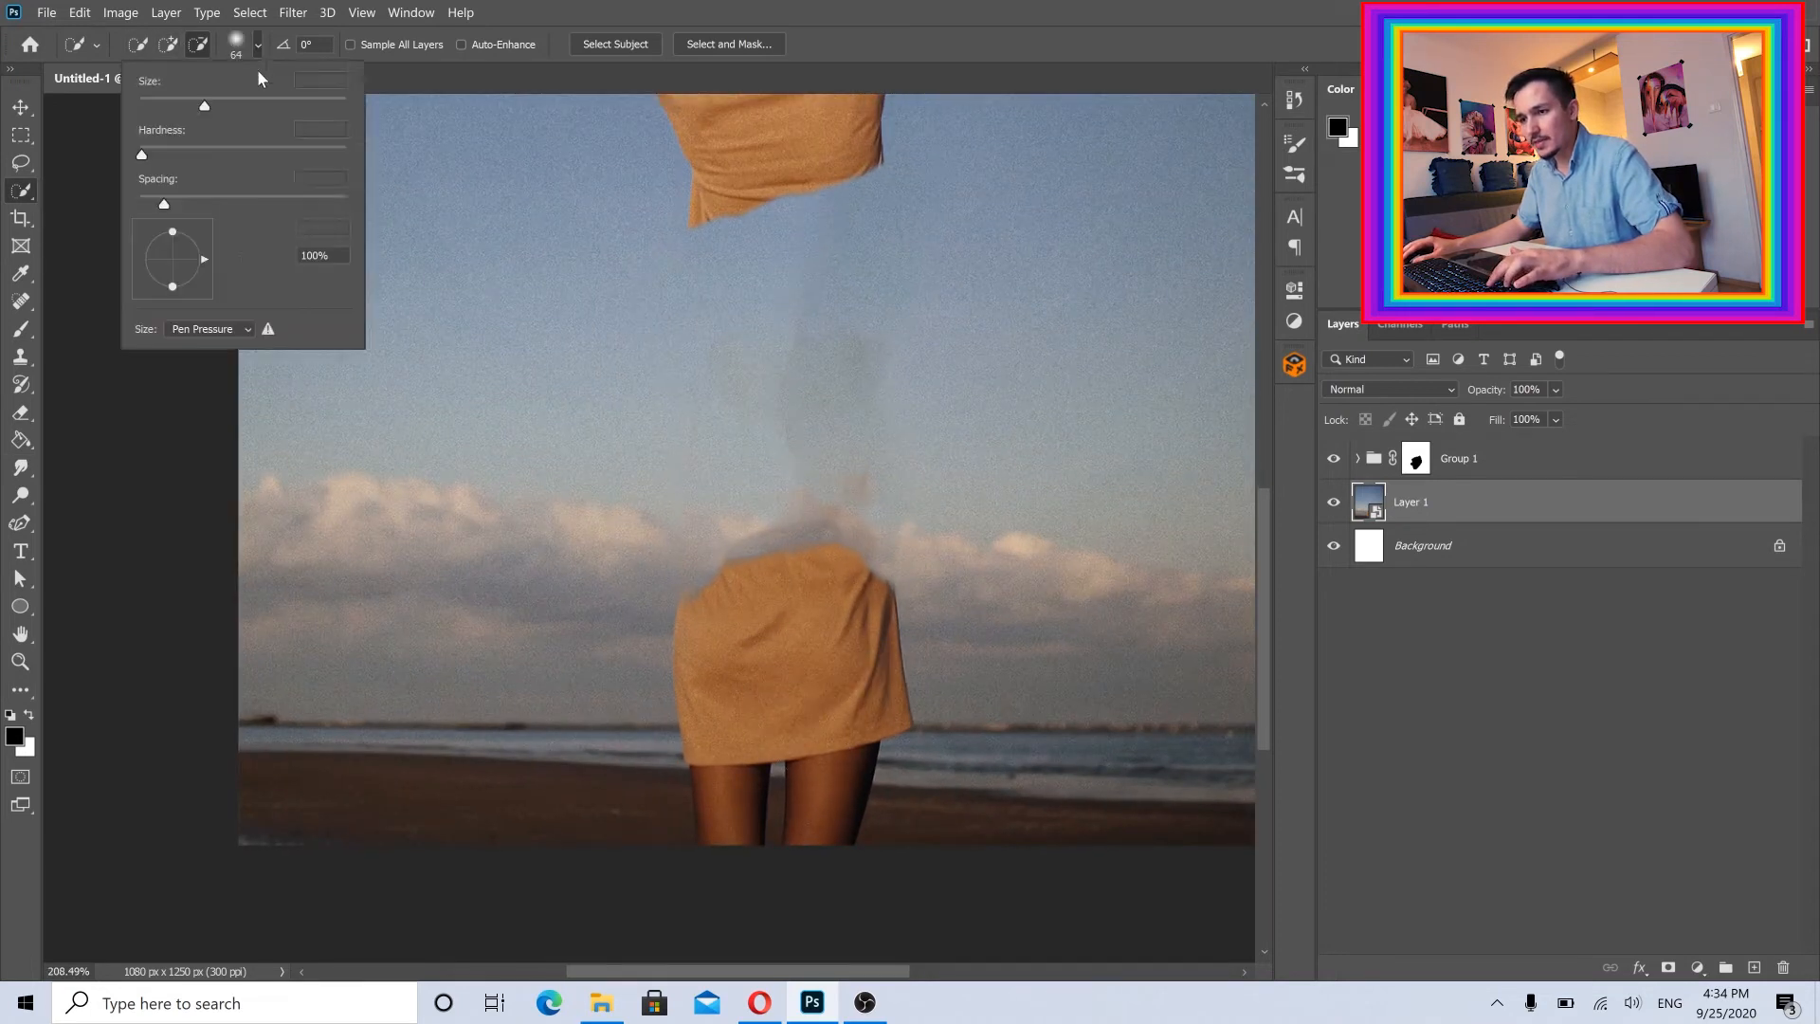
click(537, 22)
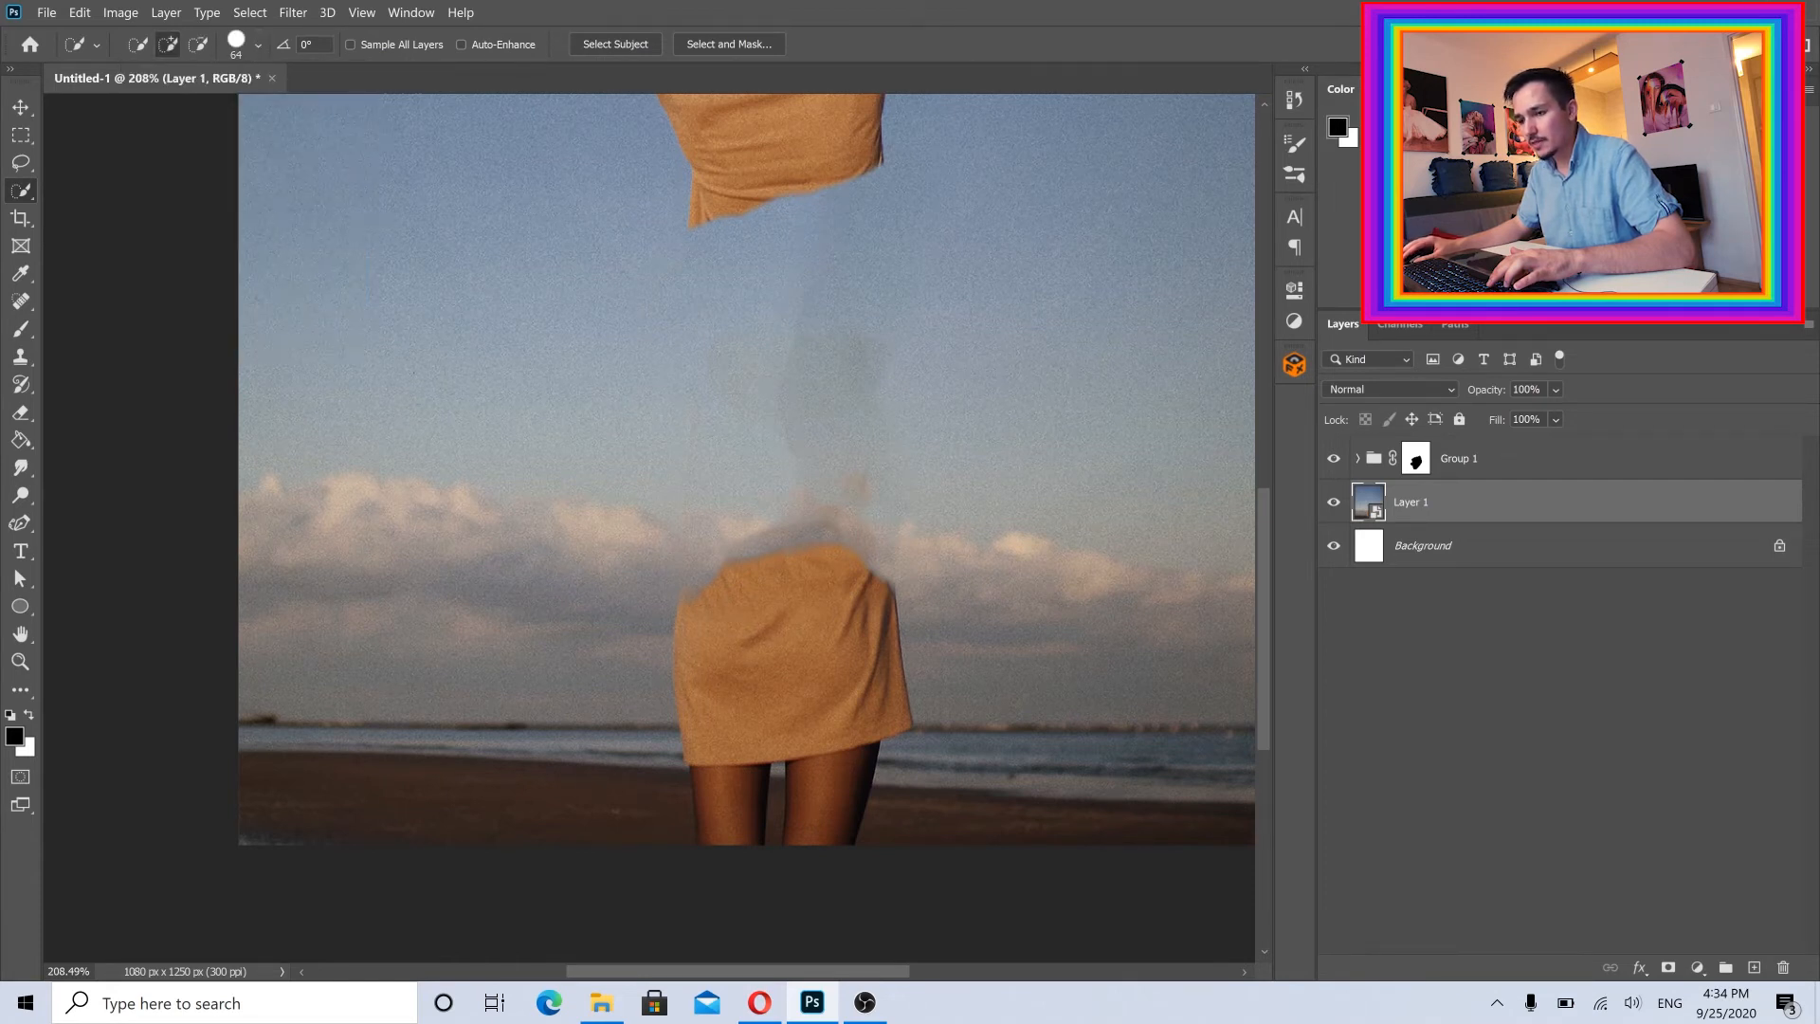
drag(787, 578, 834, 764)
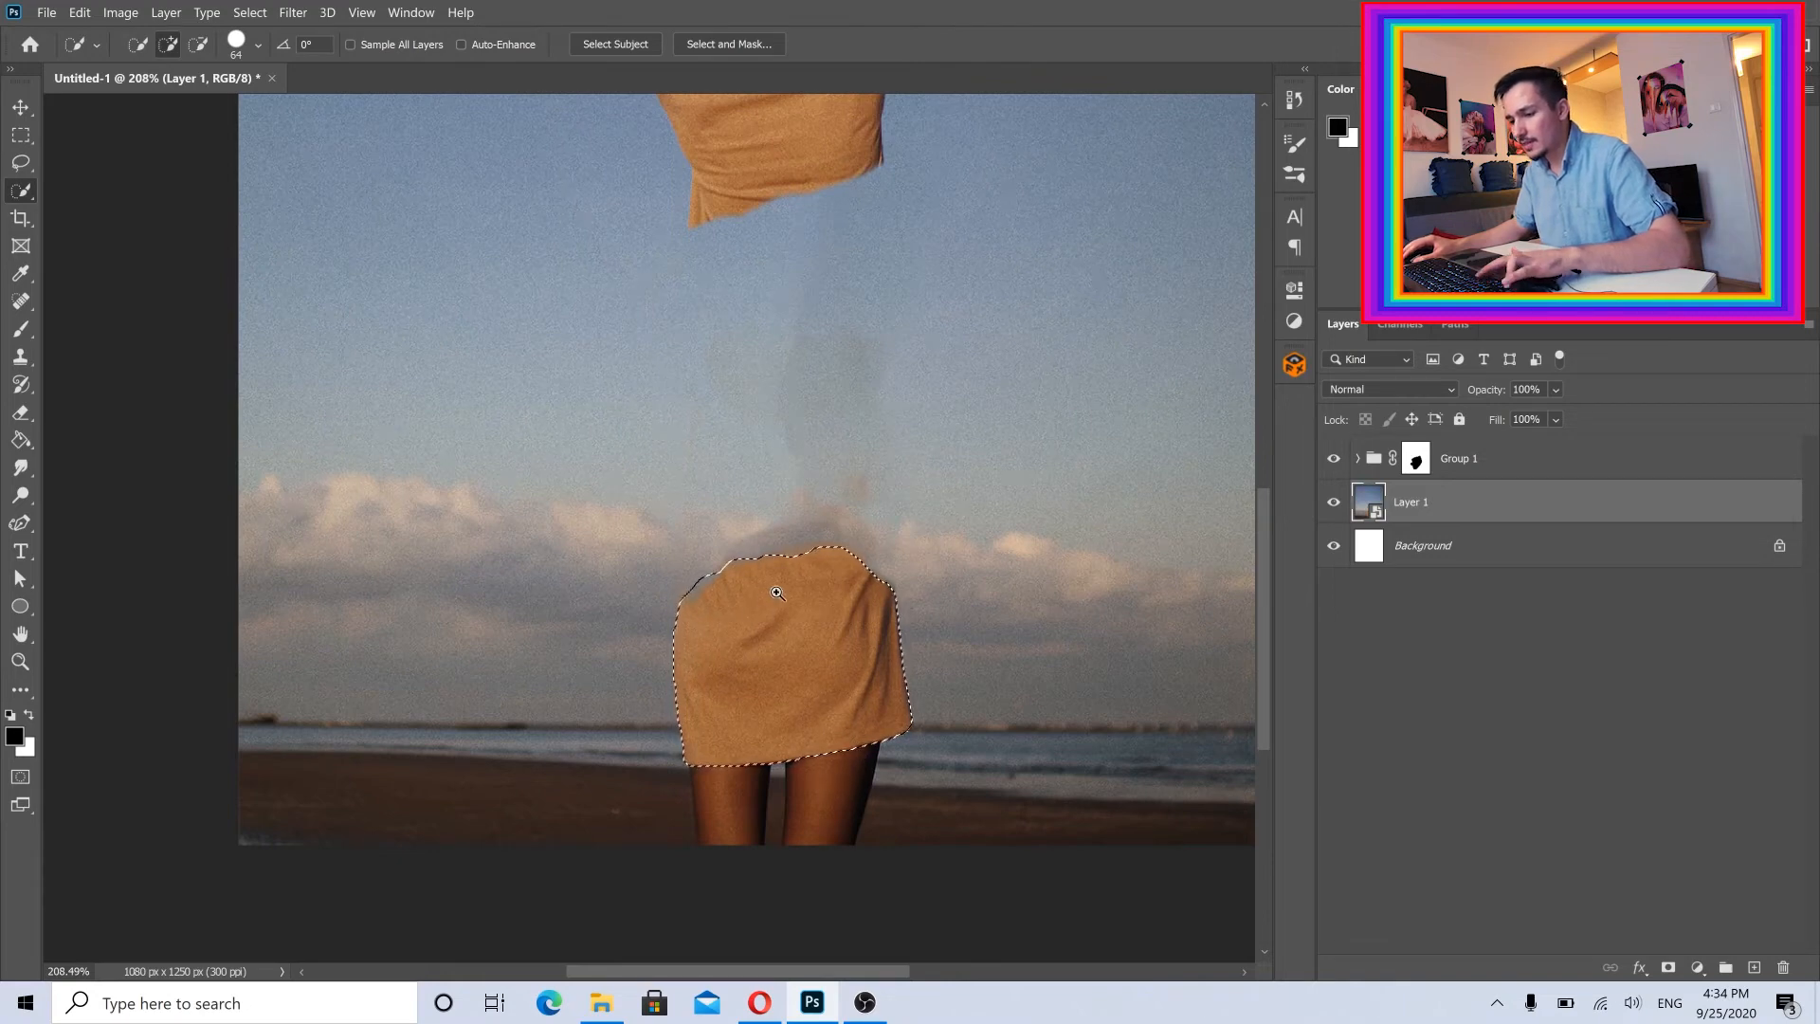
scroll(772, 593, up, 3)
scroll(780, 599, down, 4)
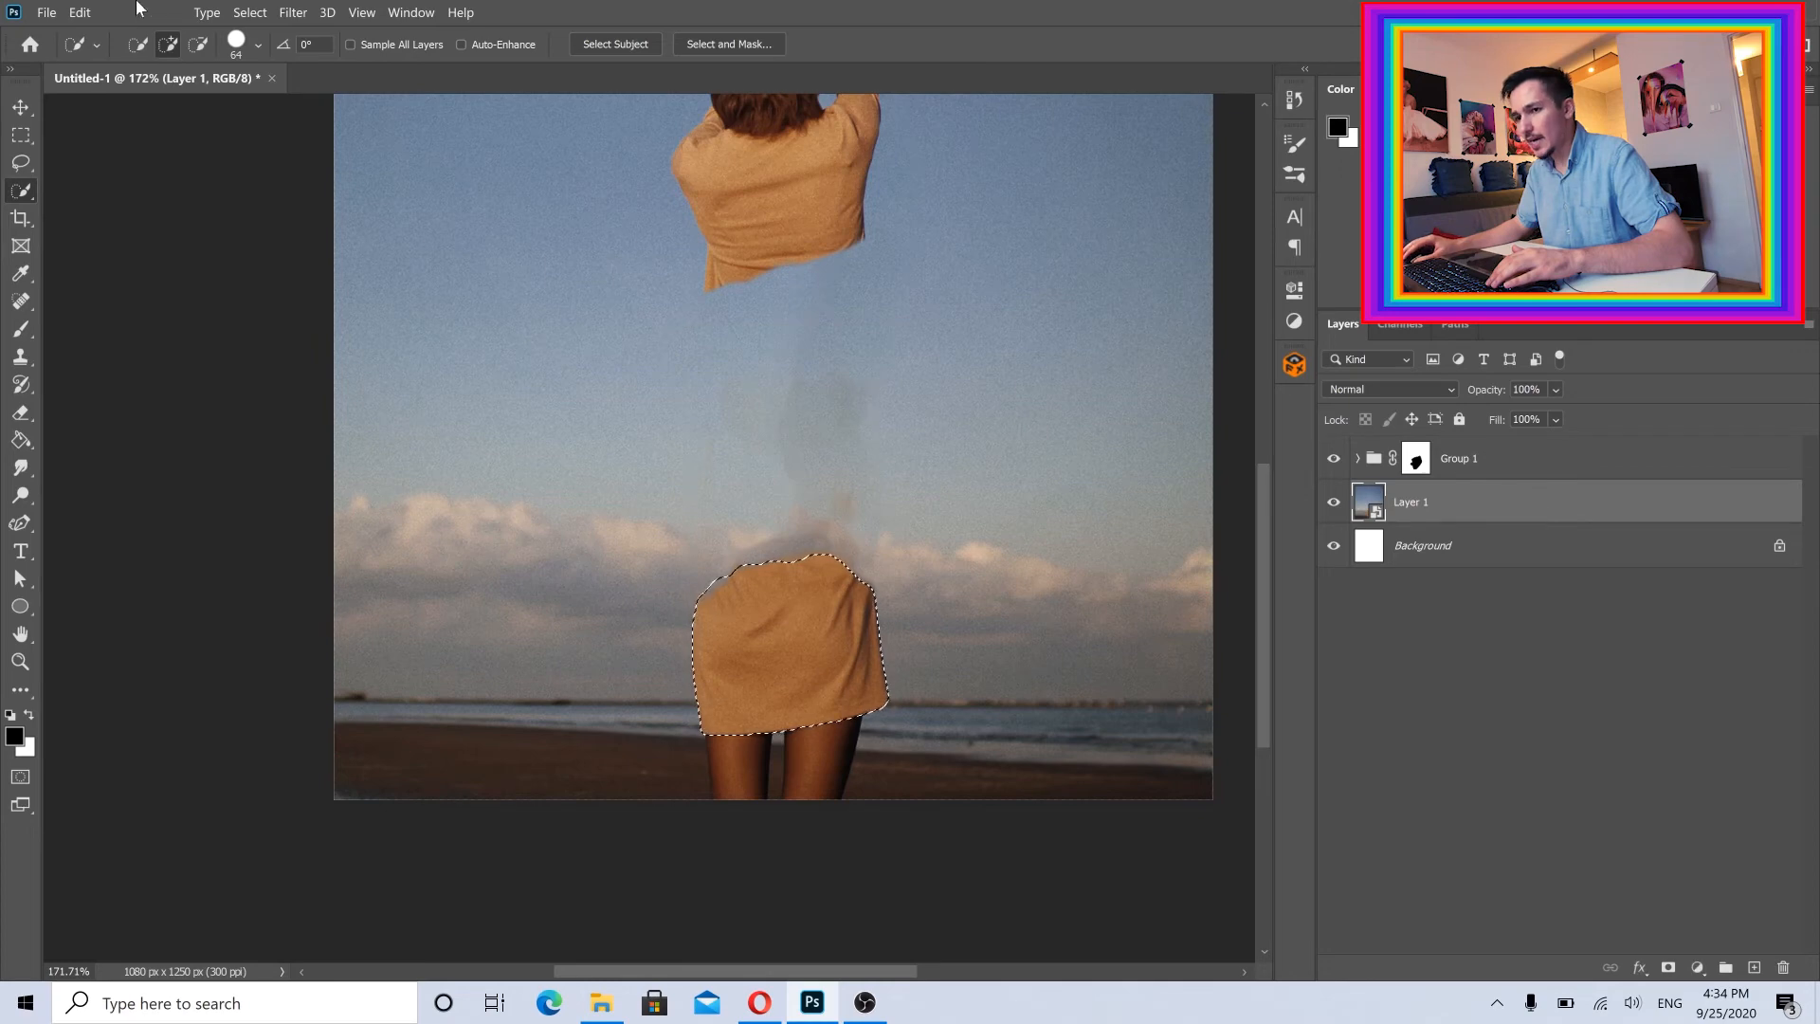
Duplicate Layer 1 and add a layer mask to the copy from the lower dress selection
click(165, 14)
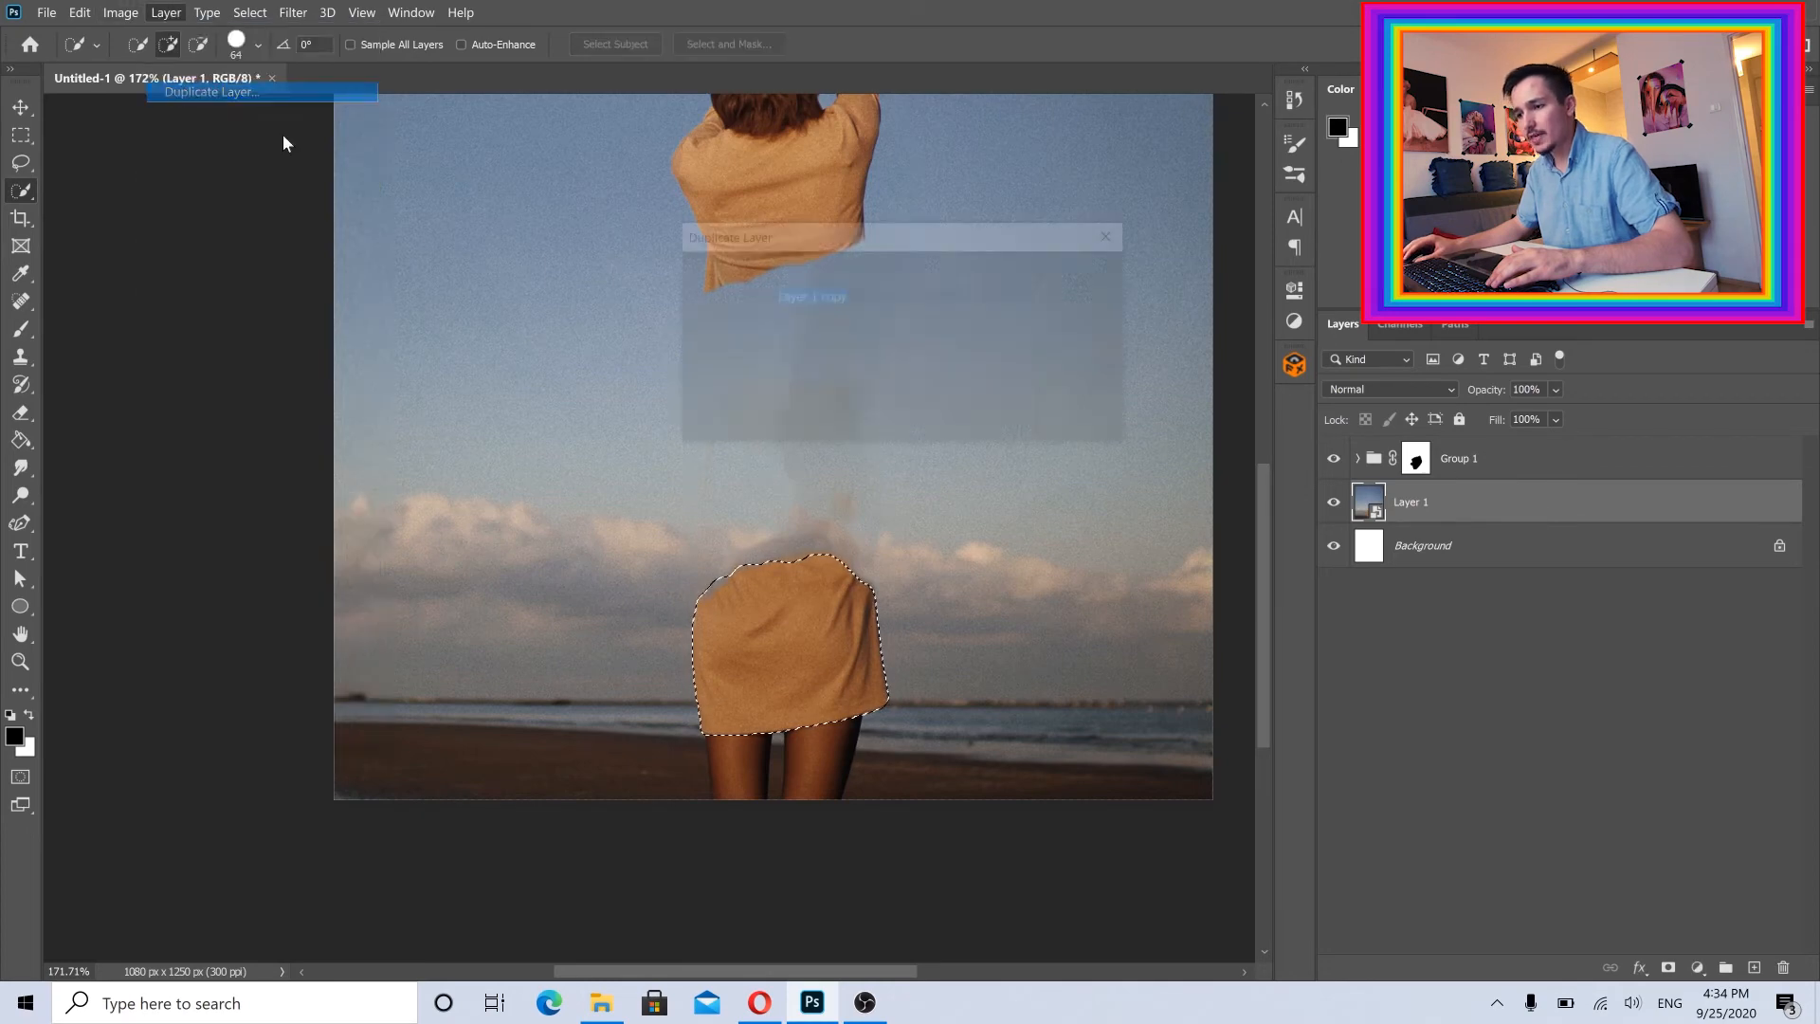
click(212, 92)
key(Return)
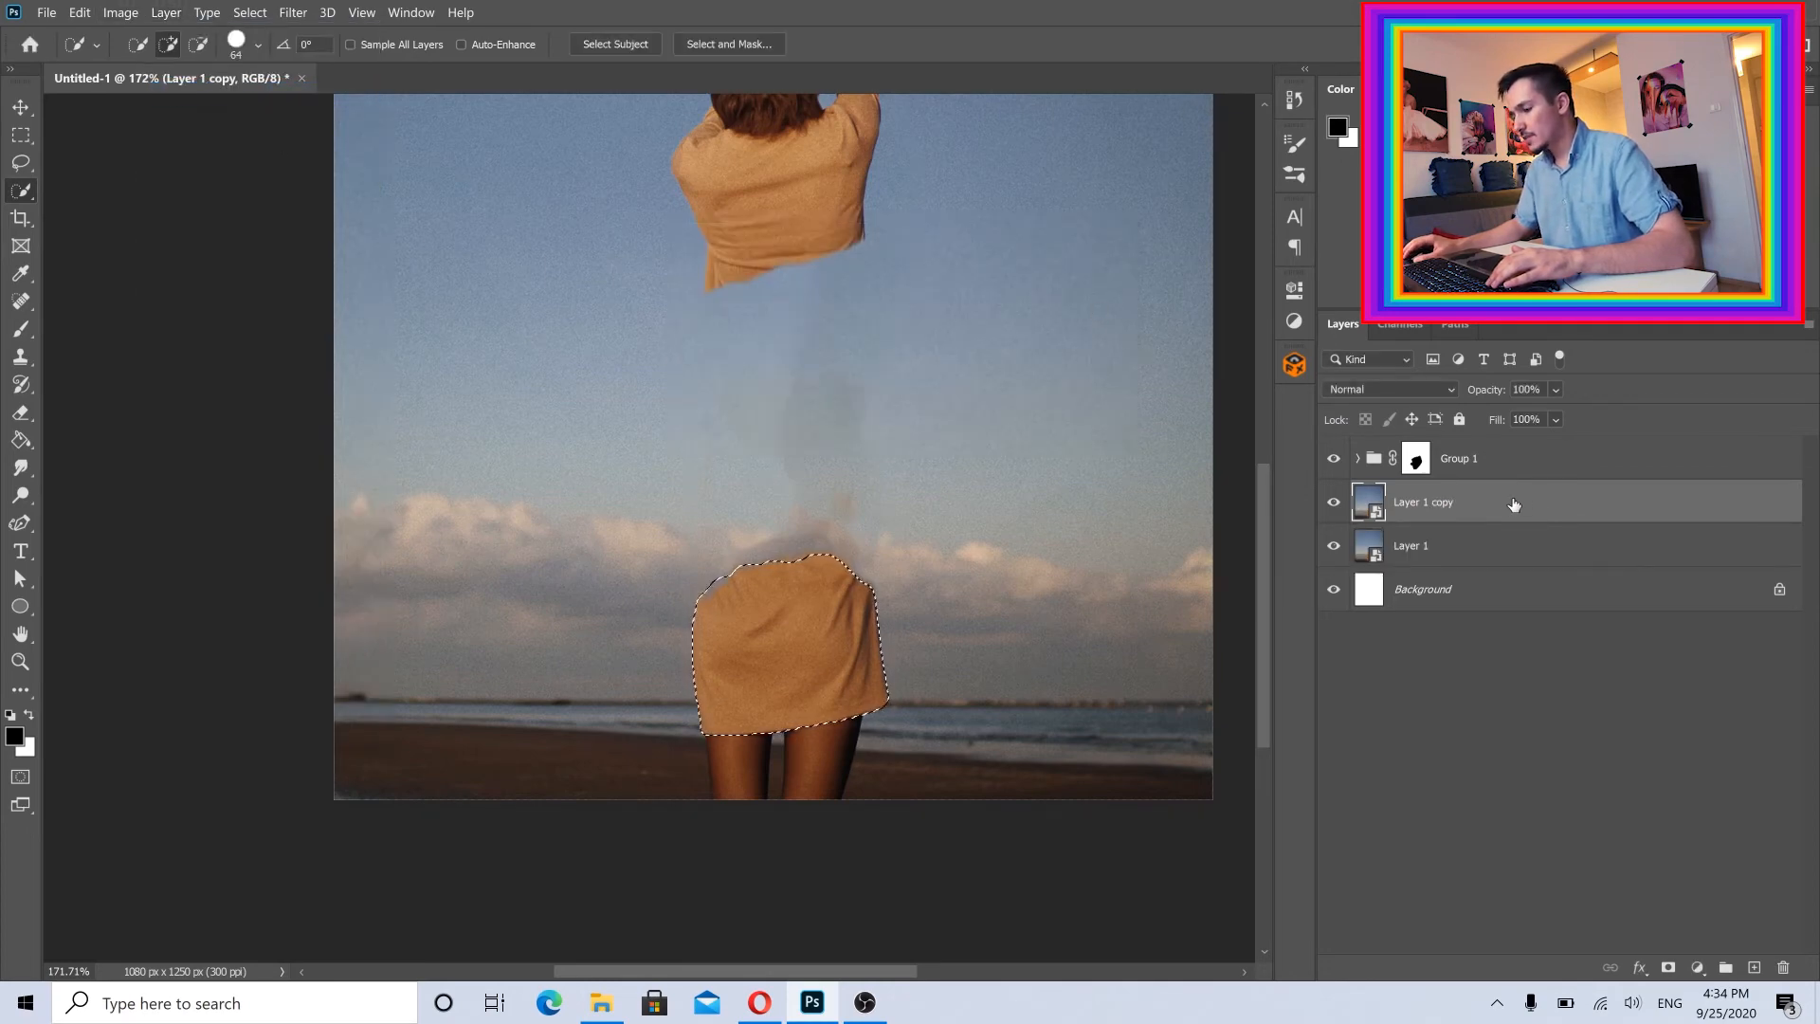
click(1668, 966)
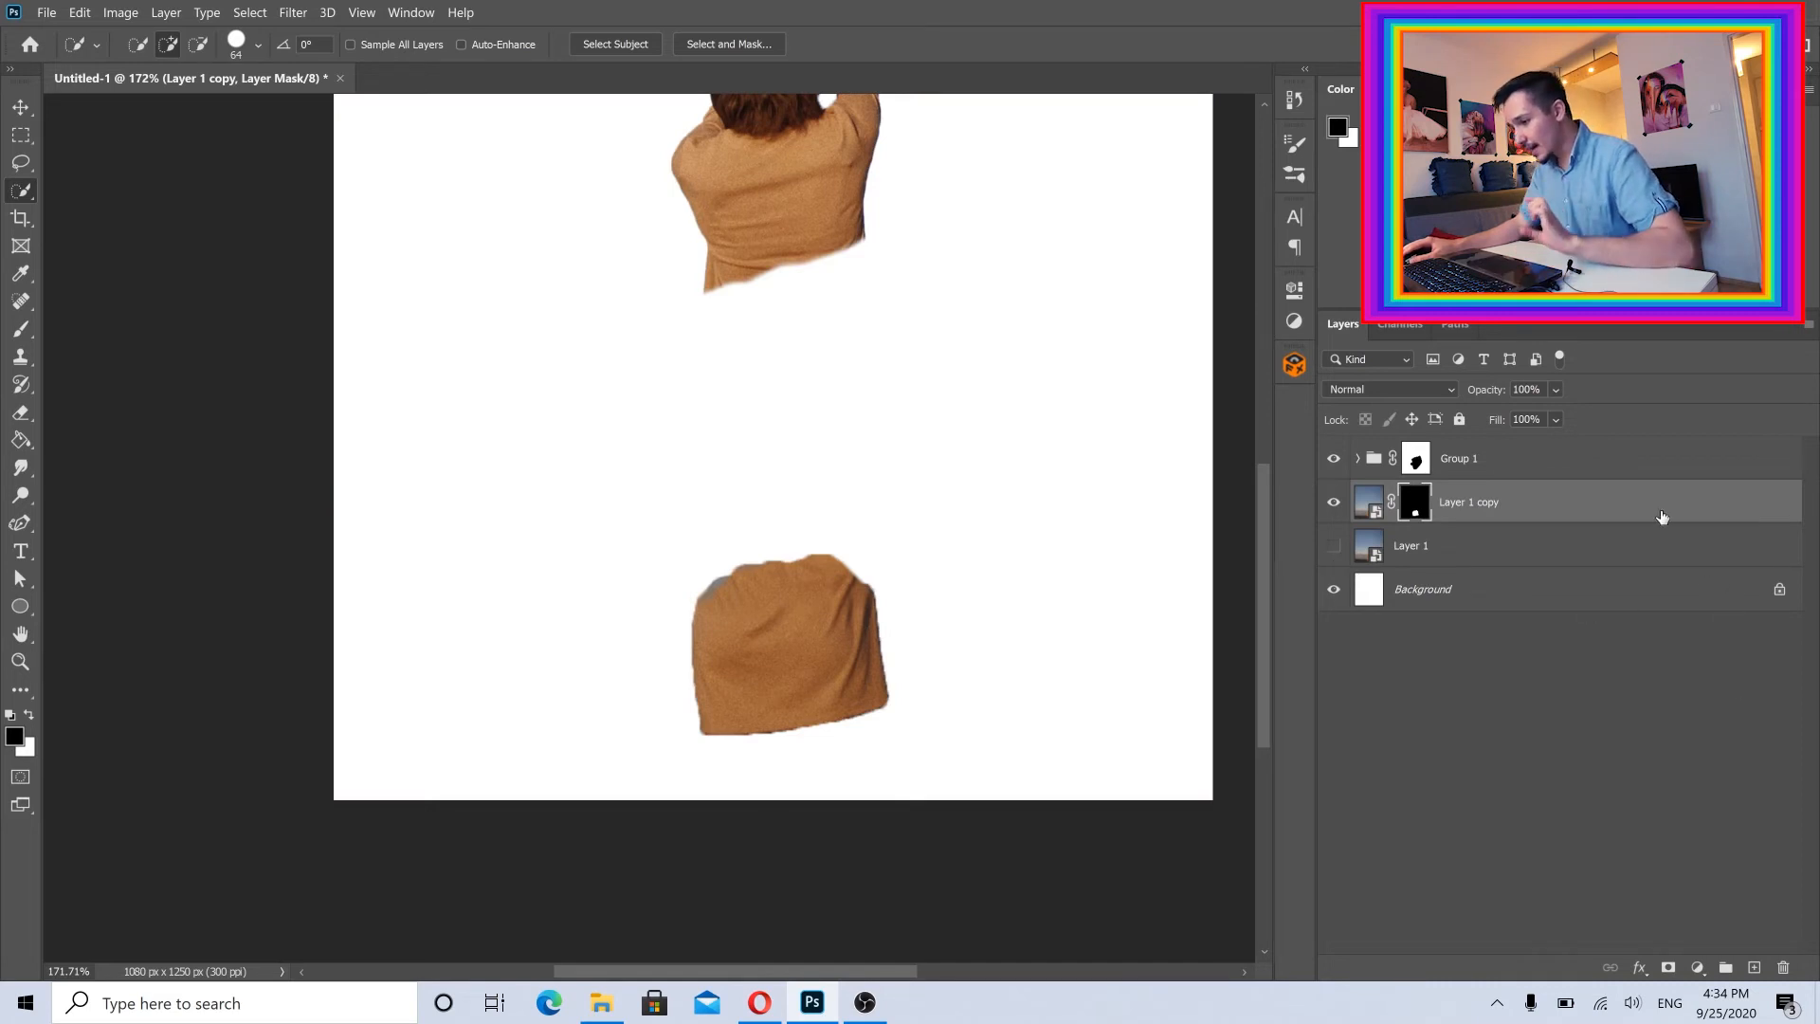
Add an empty layer above Layer 1 copy for the Smudge tool and delete the white Background layer
click(1755, 967)
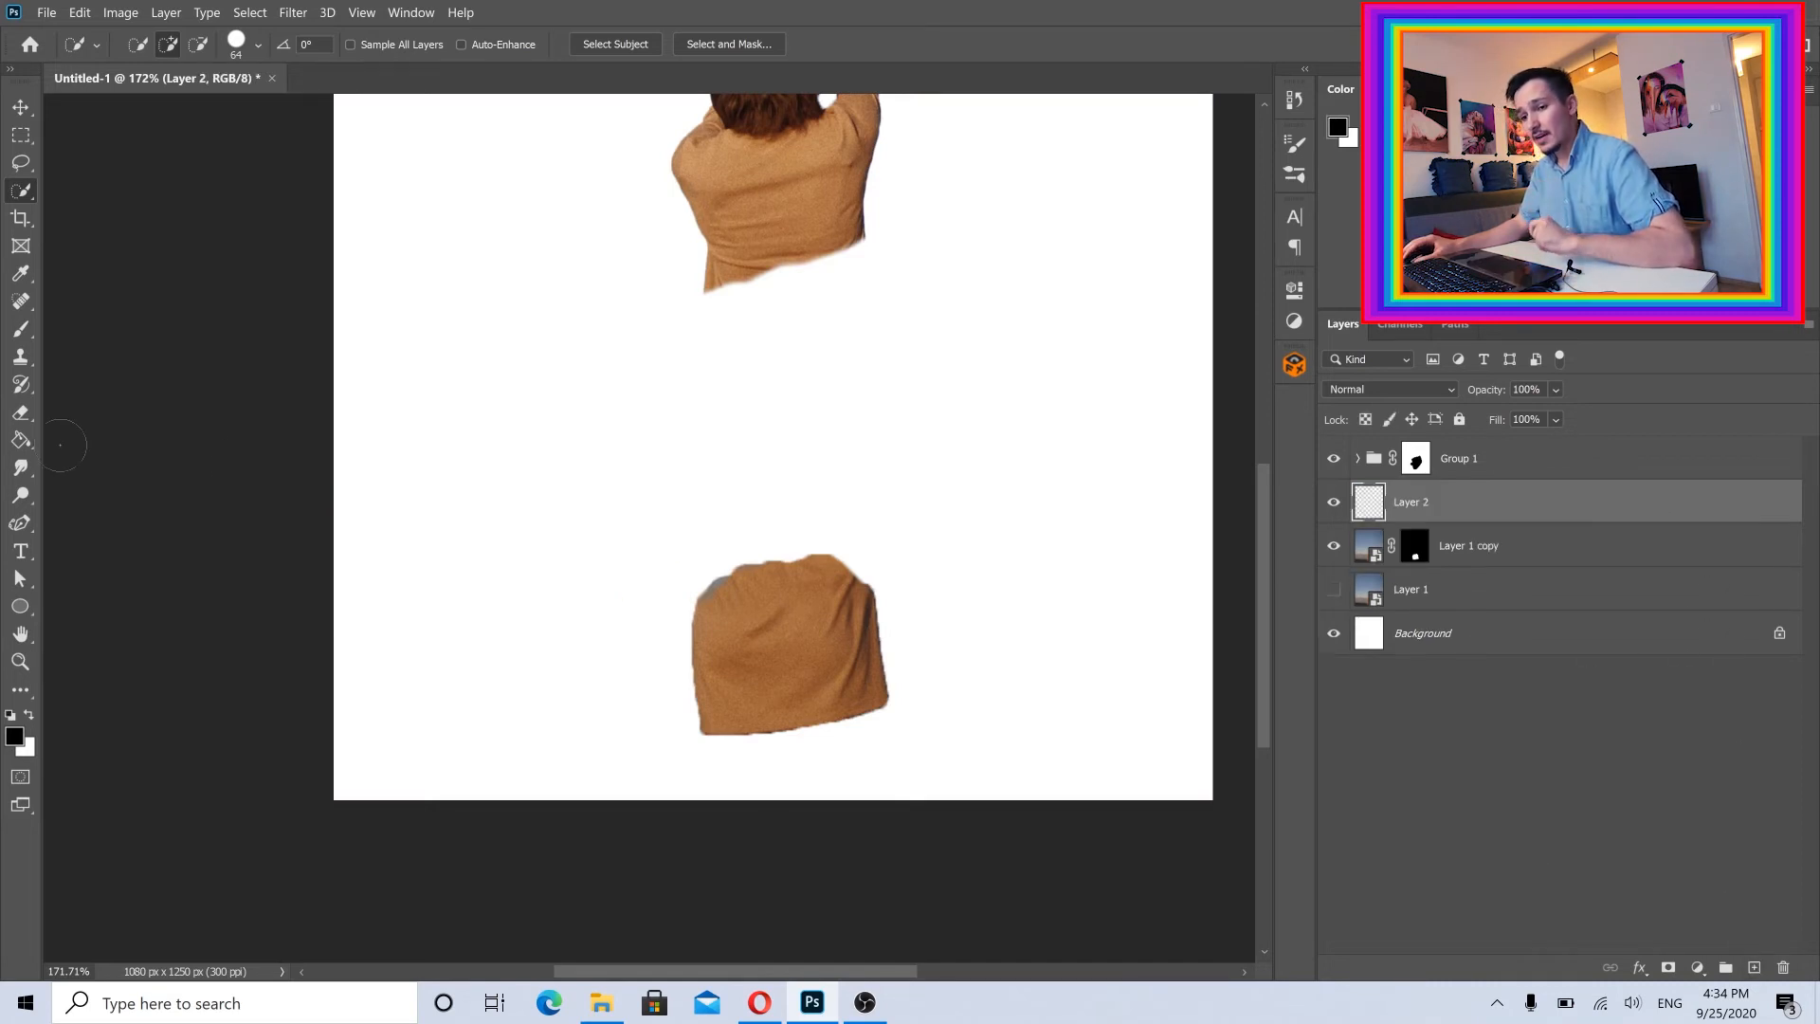
click(21, 467)
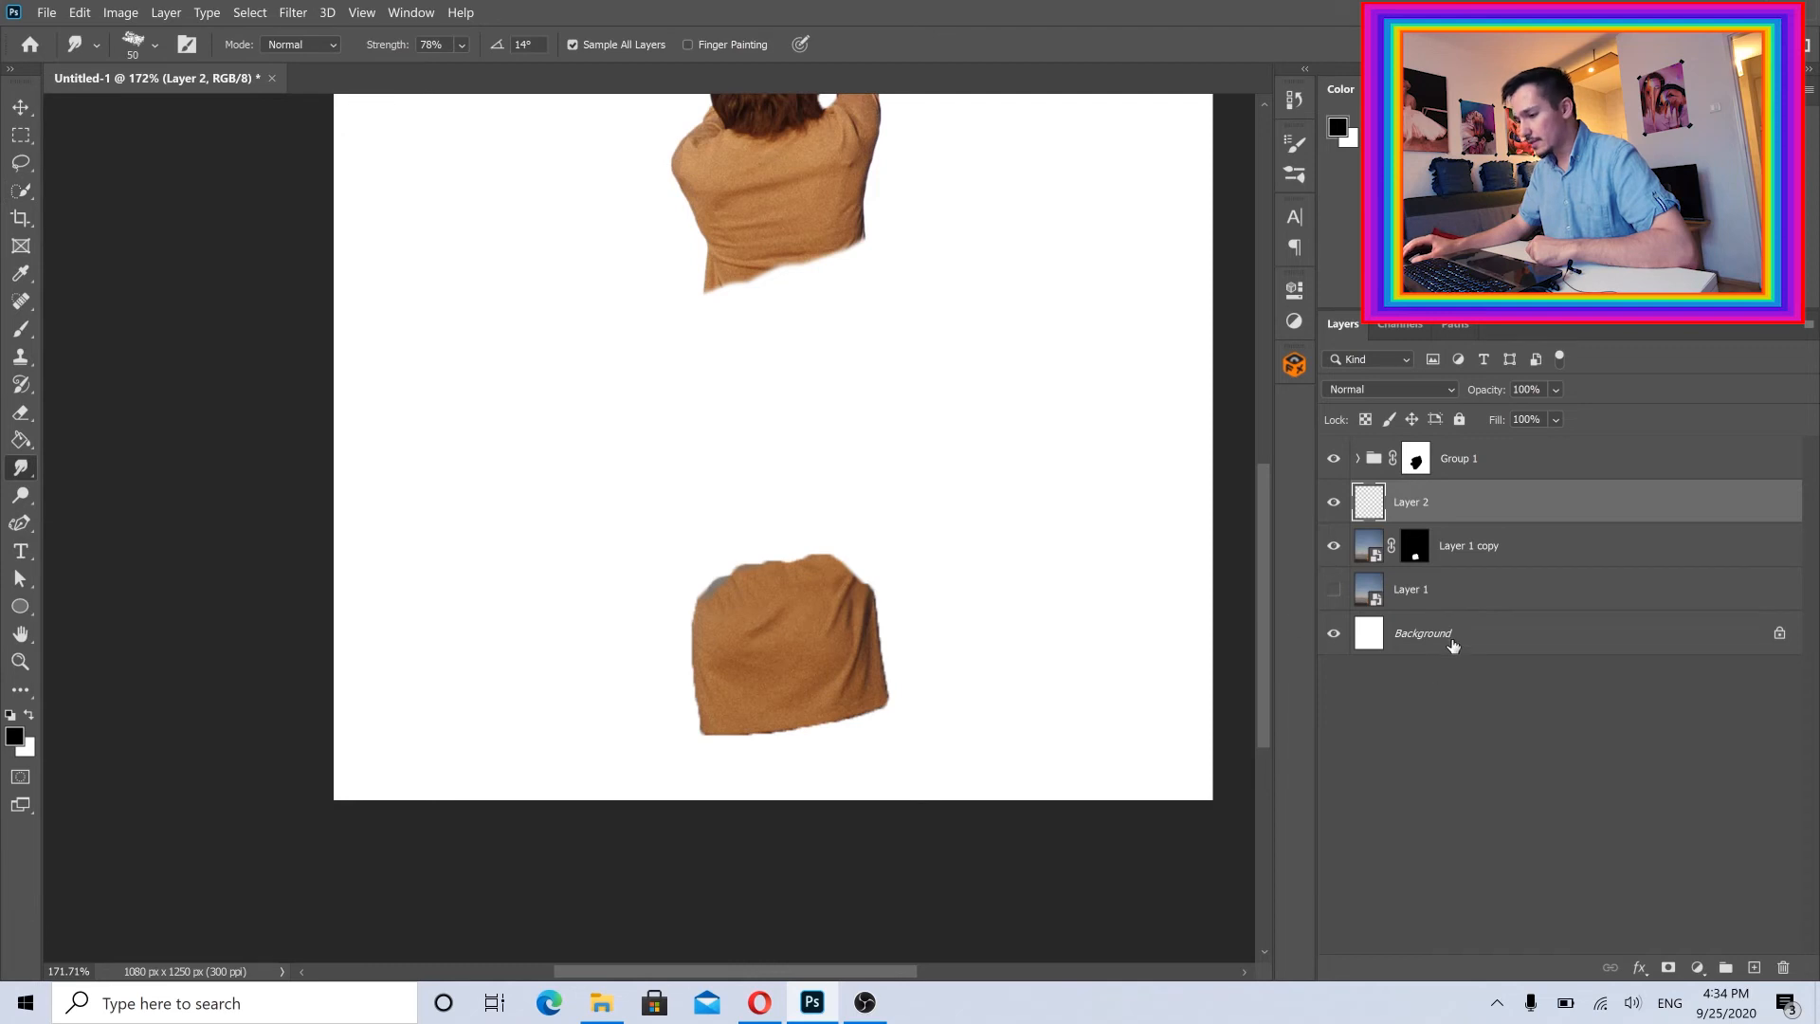
drag(1453, 645, 1782, 967)
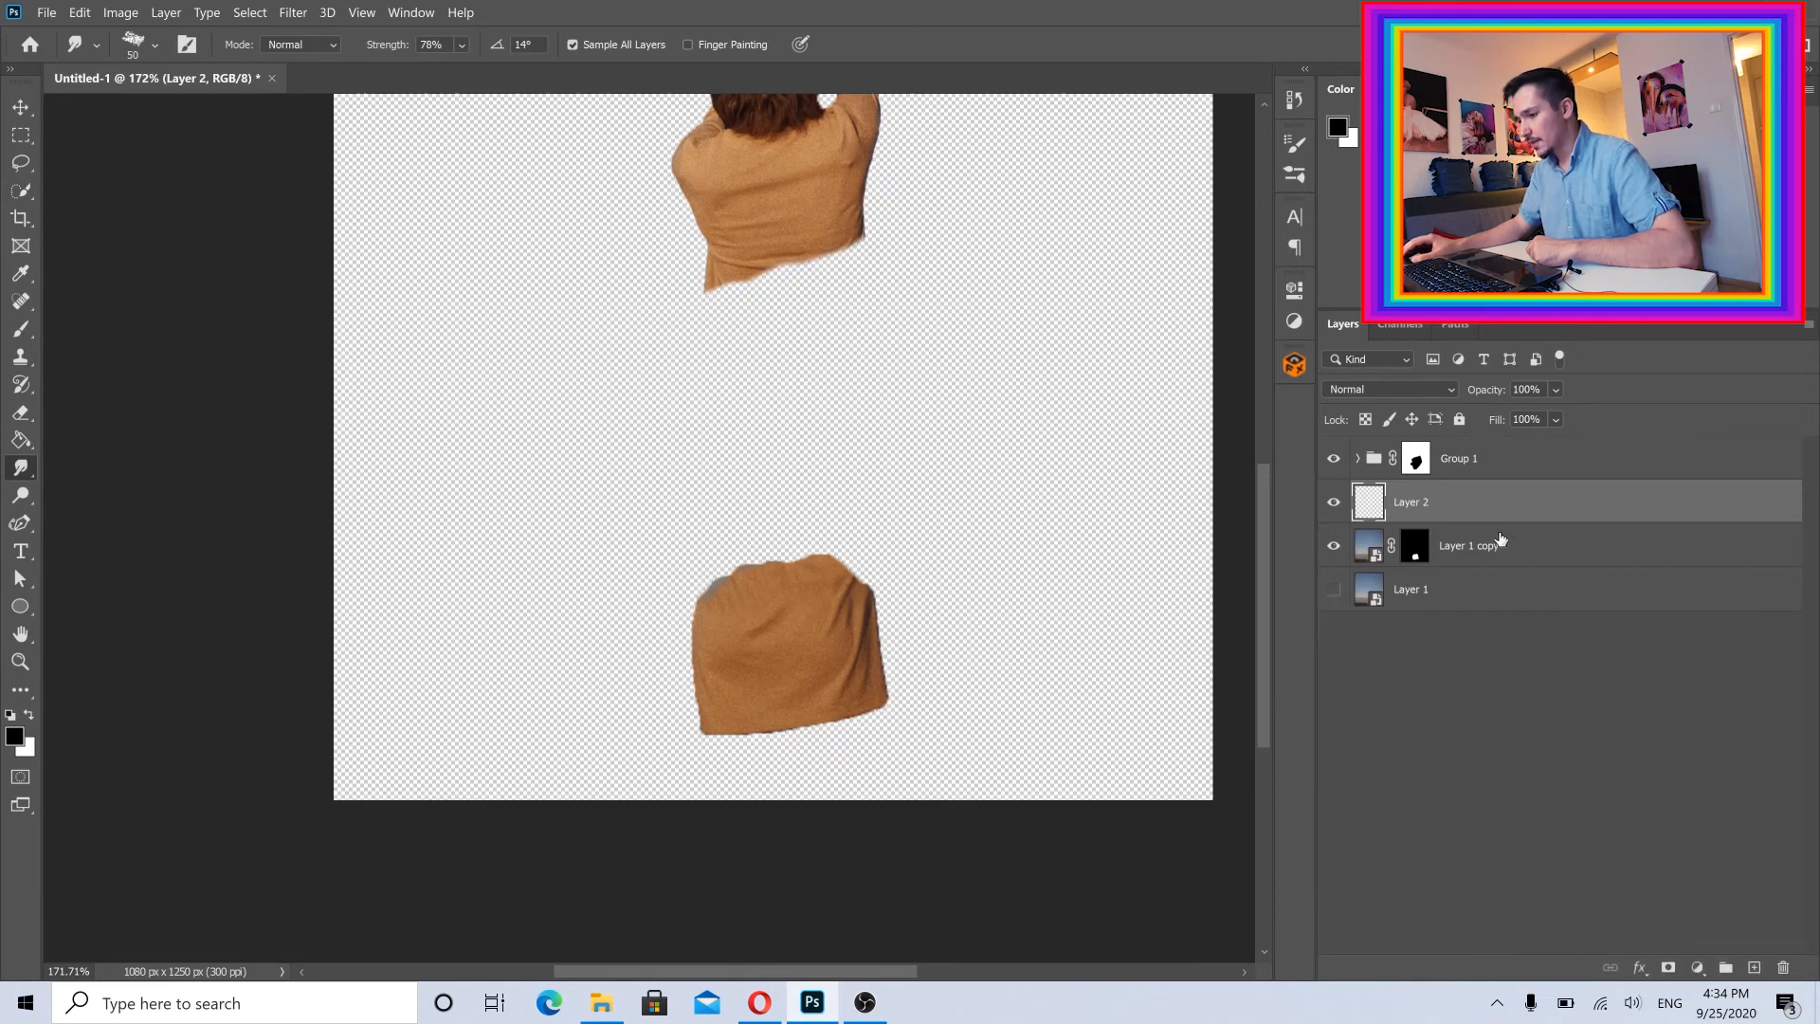
Smudge the middle and left of the lower dress's waist edge upward into streaks at 78% strength, checking them against Layer 1
drag(811, 557, 812, 475)
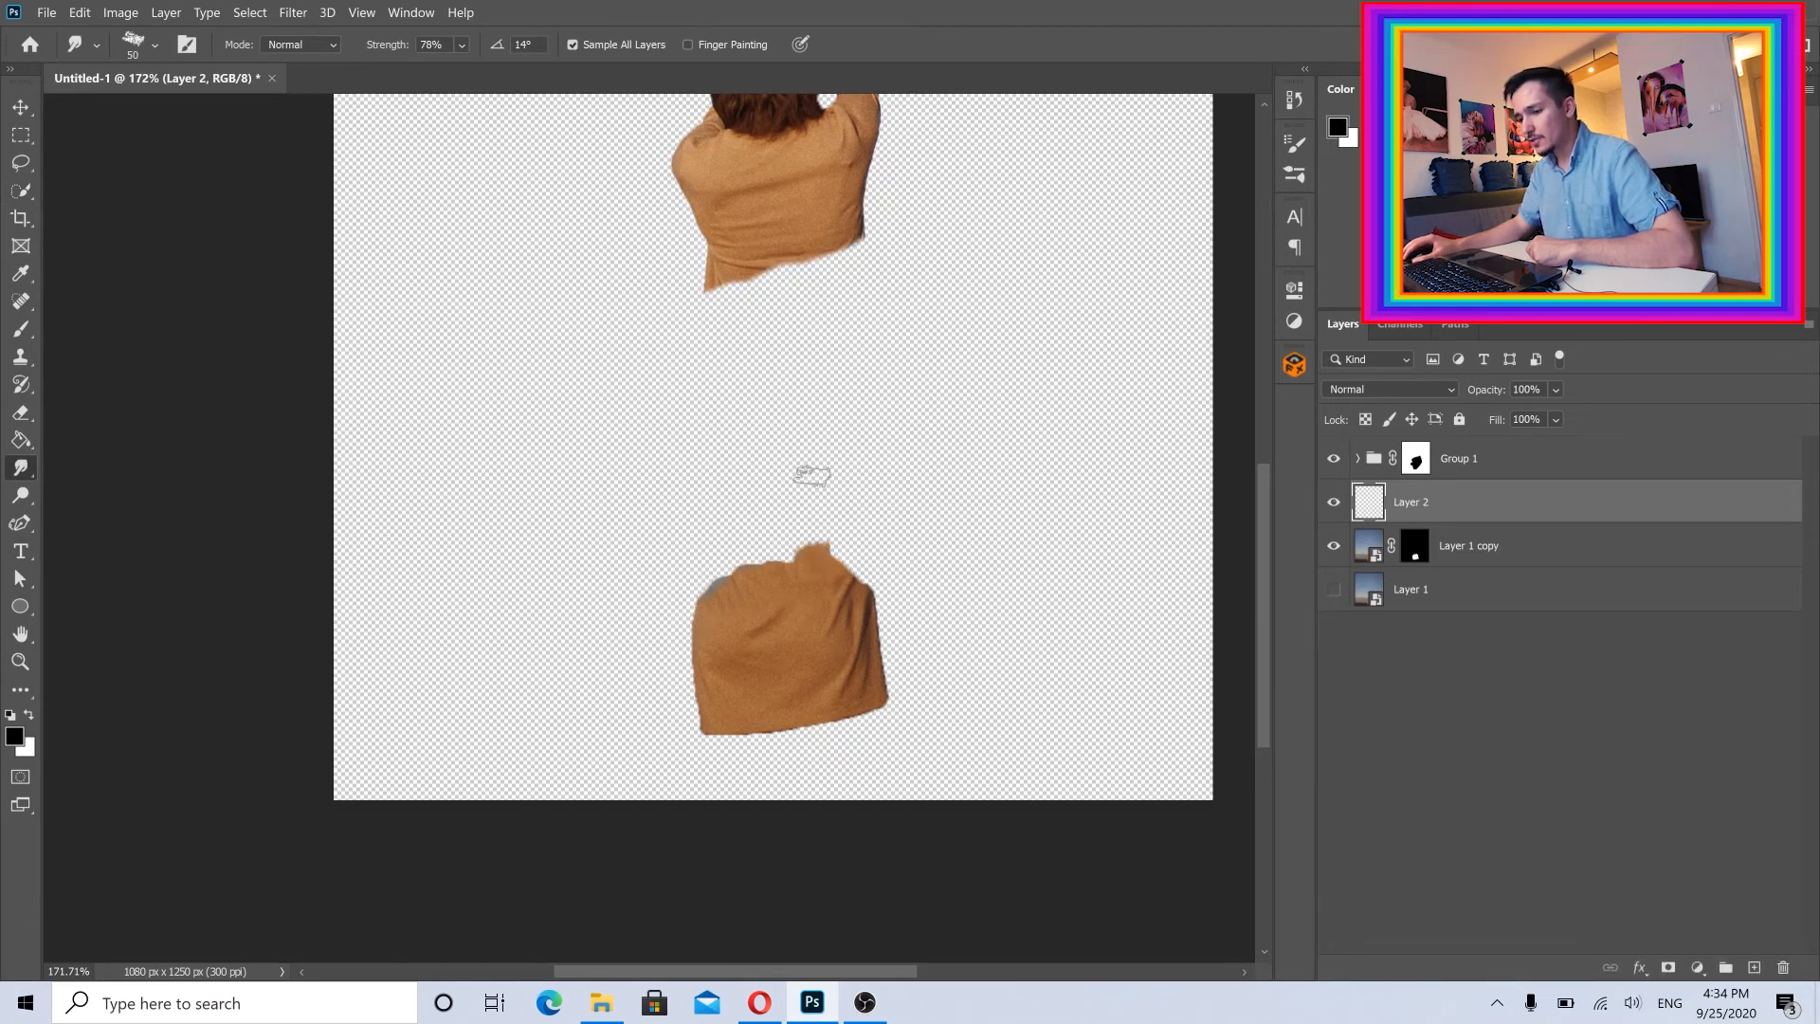
drag(784, 555, 793, 398)
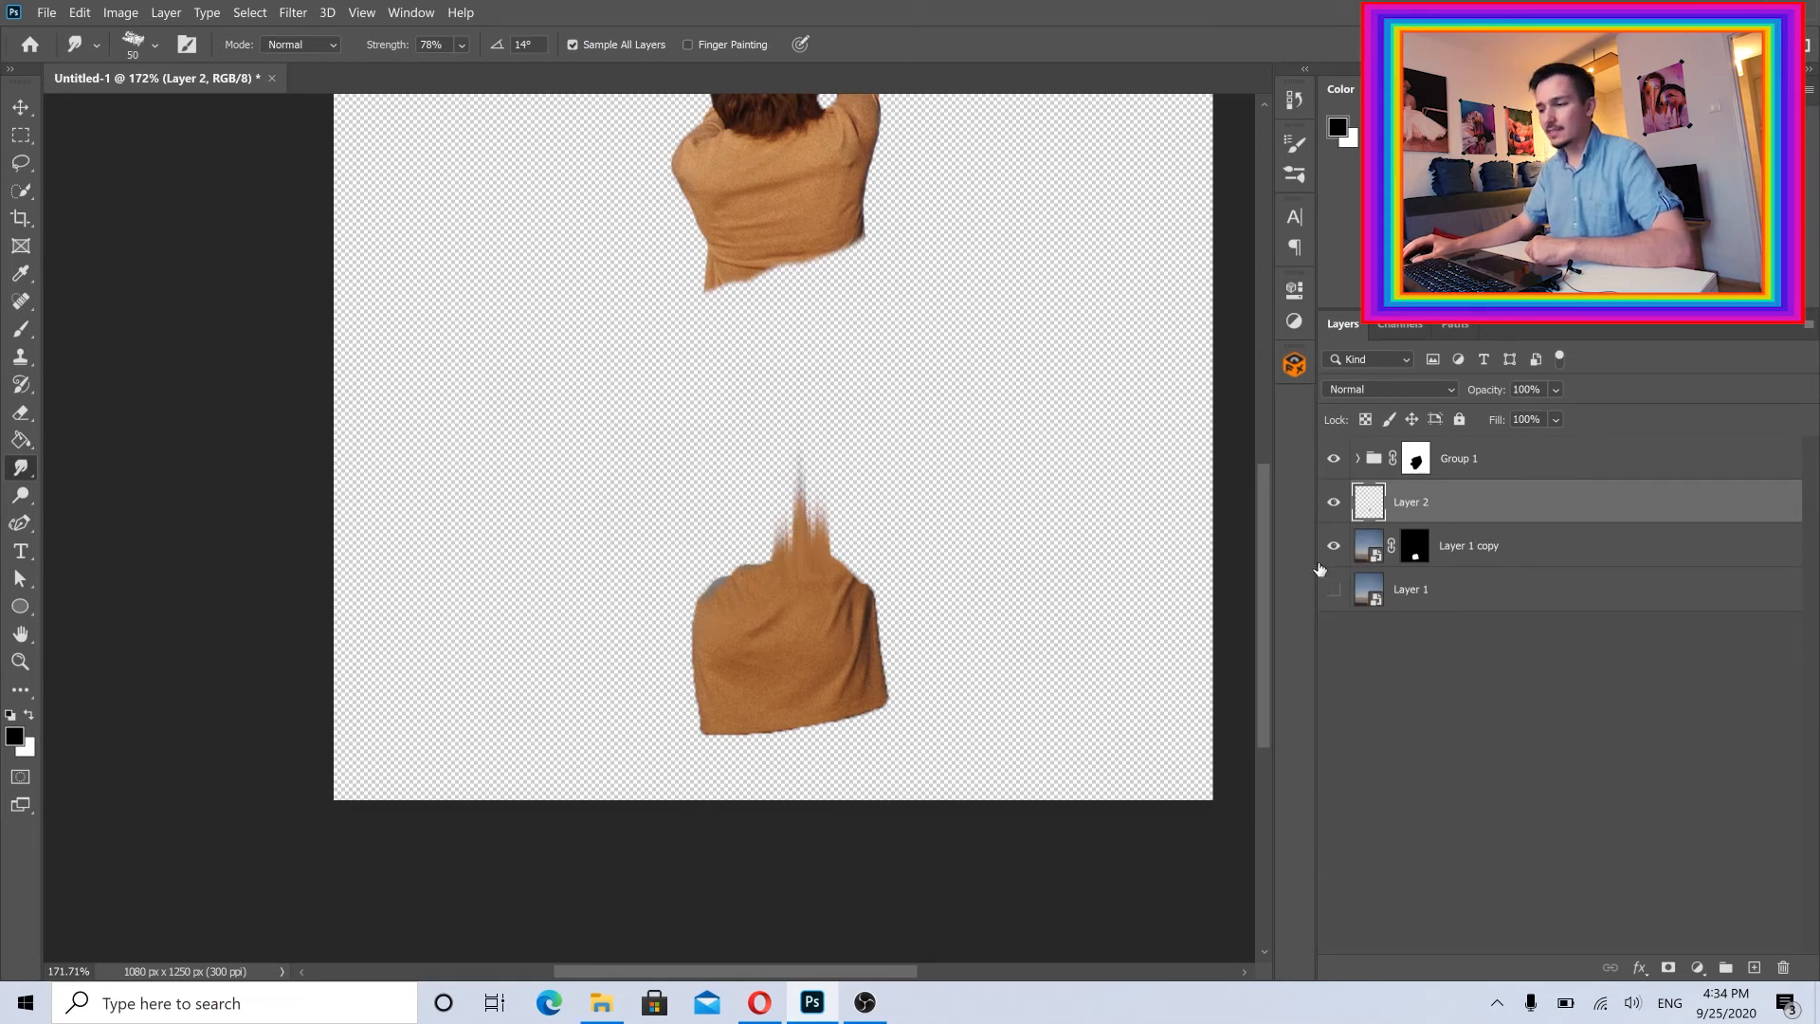
click(1333, 590)
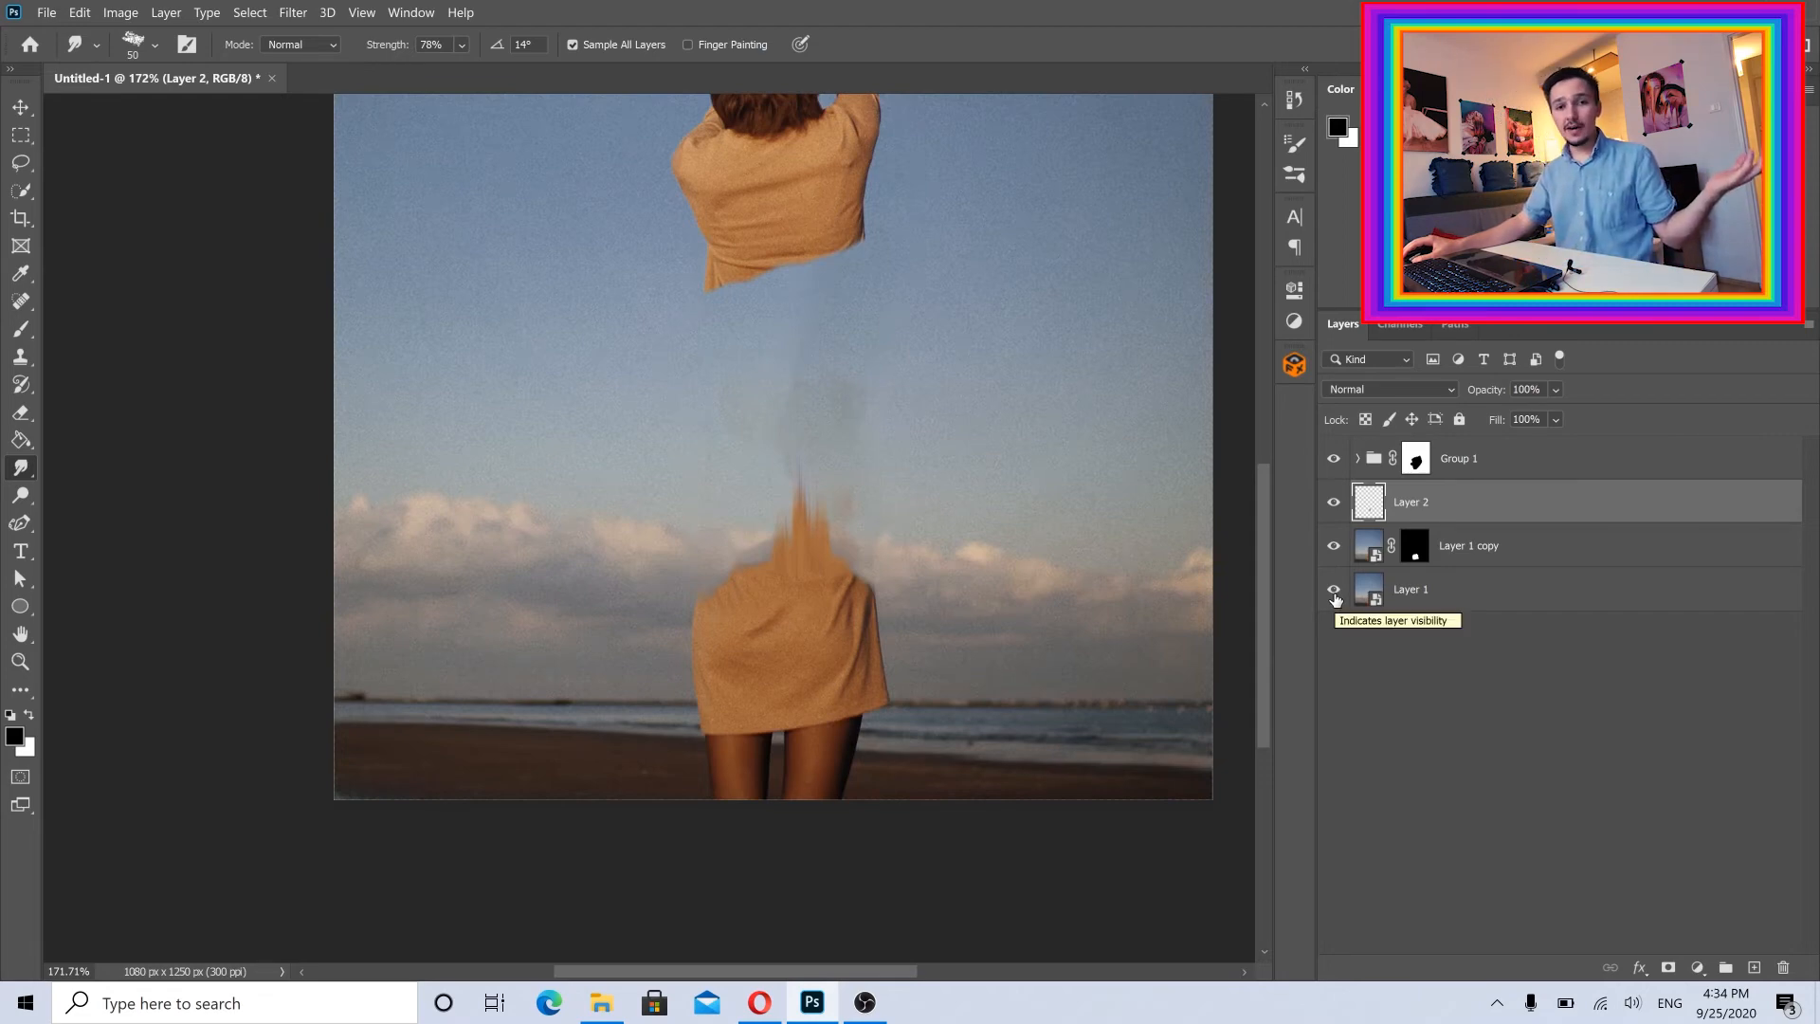
click(1333, 591)
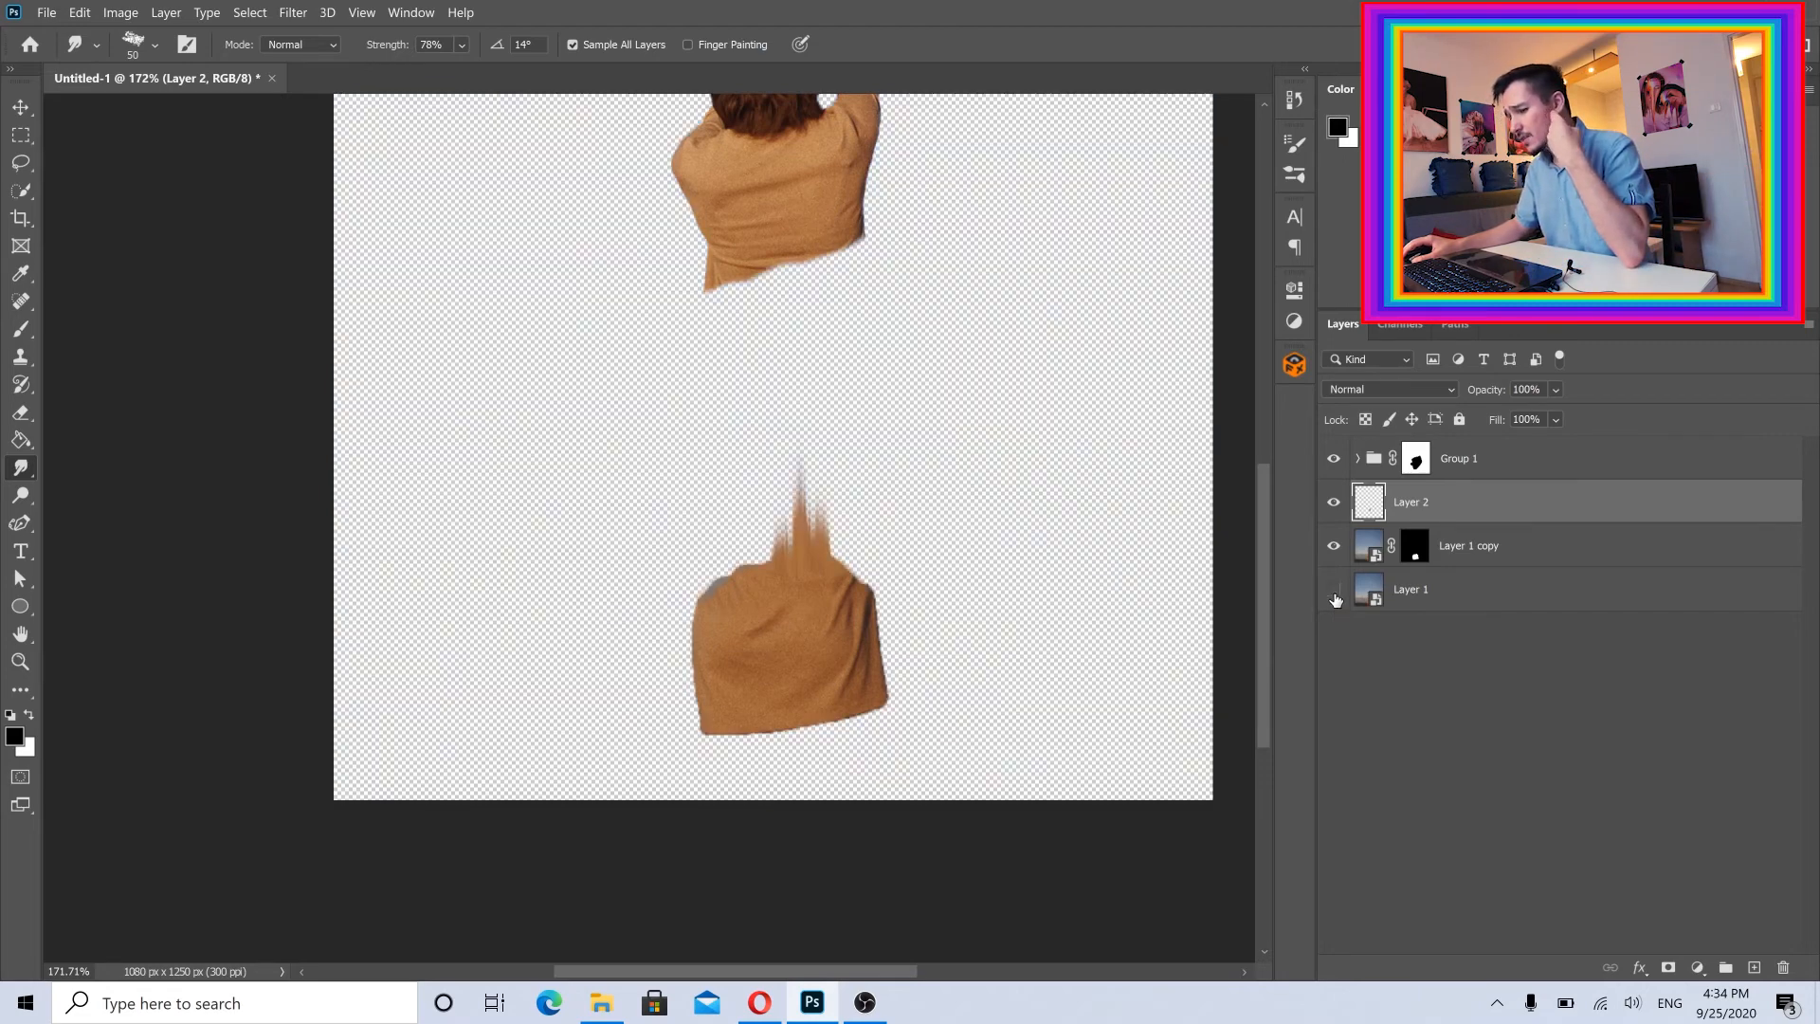
drag(721, 592, 713, 488)
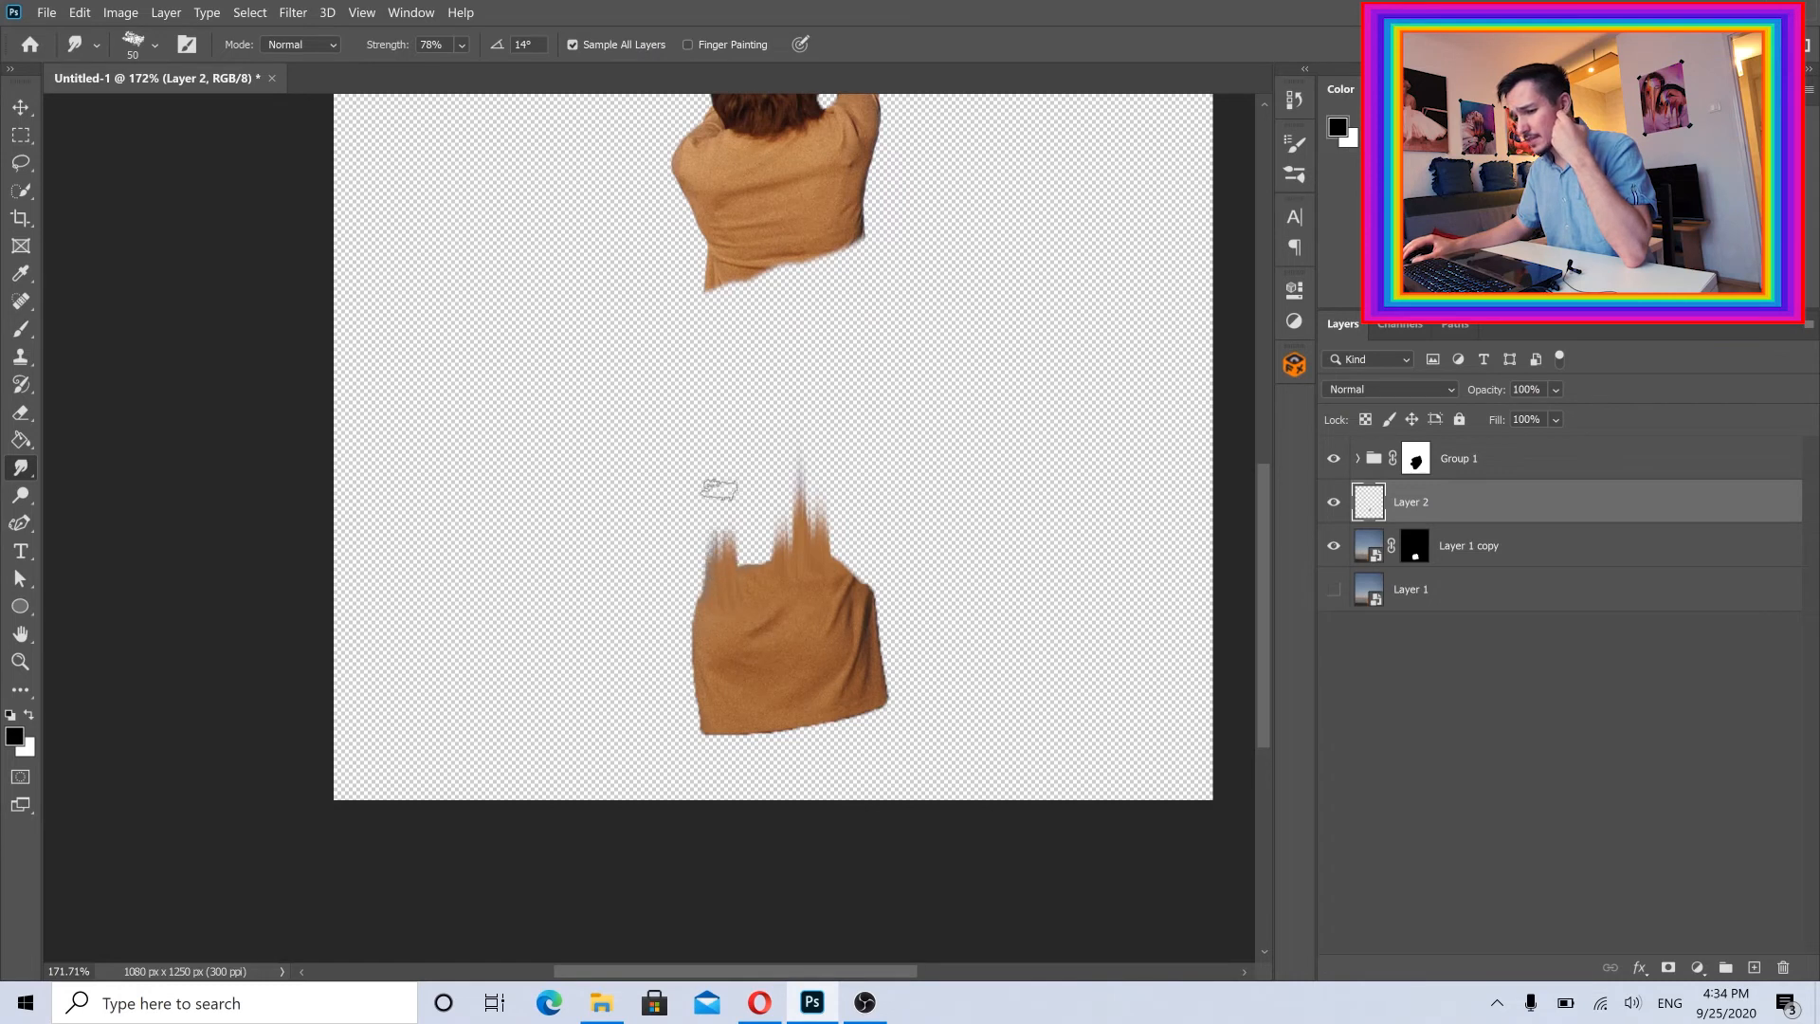
drag(743, 557, 736, 414)
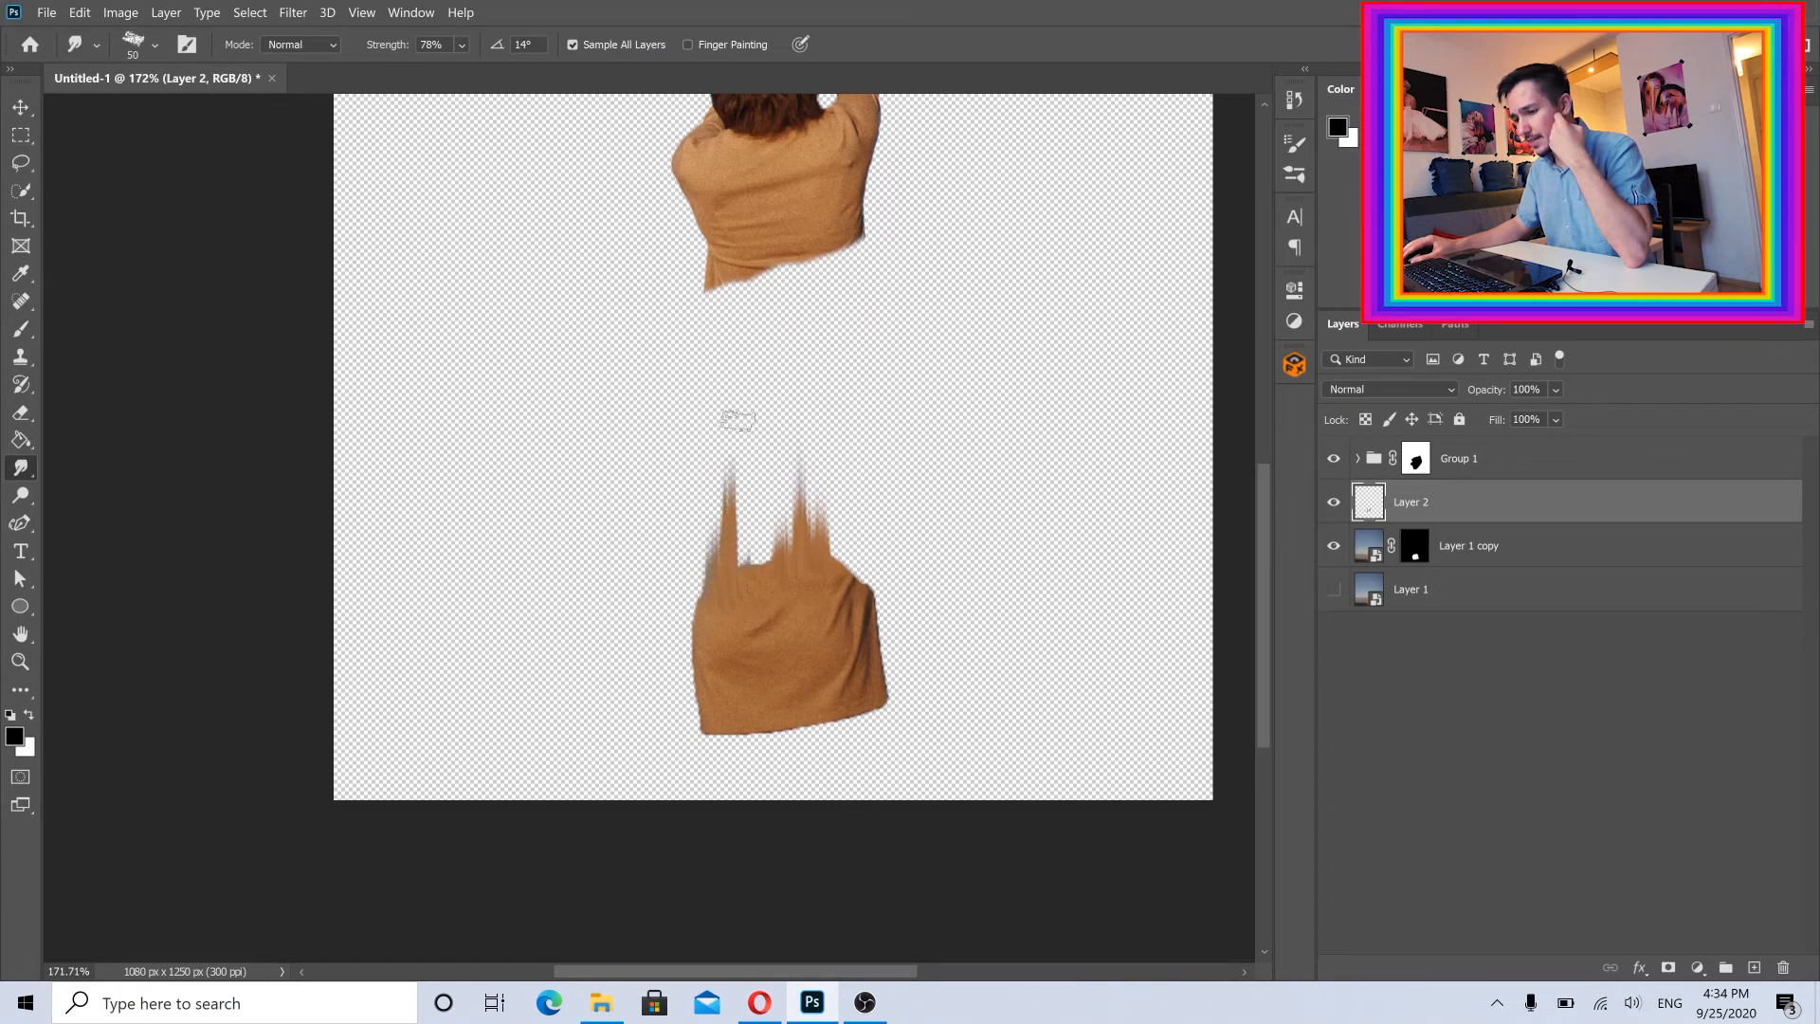
Rotate the smudge brush tip to 86° and pull the right side of the lower dress's waist edge upward into thin spikes
click(155, 44)
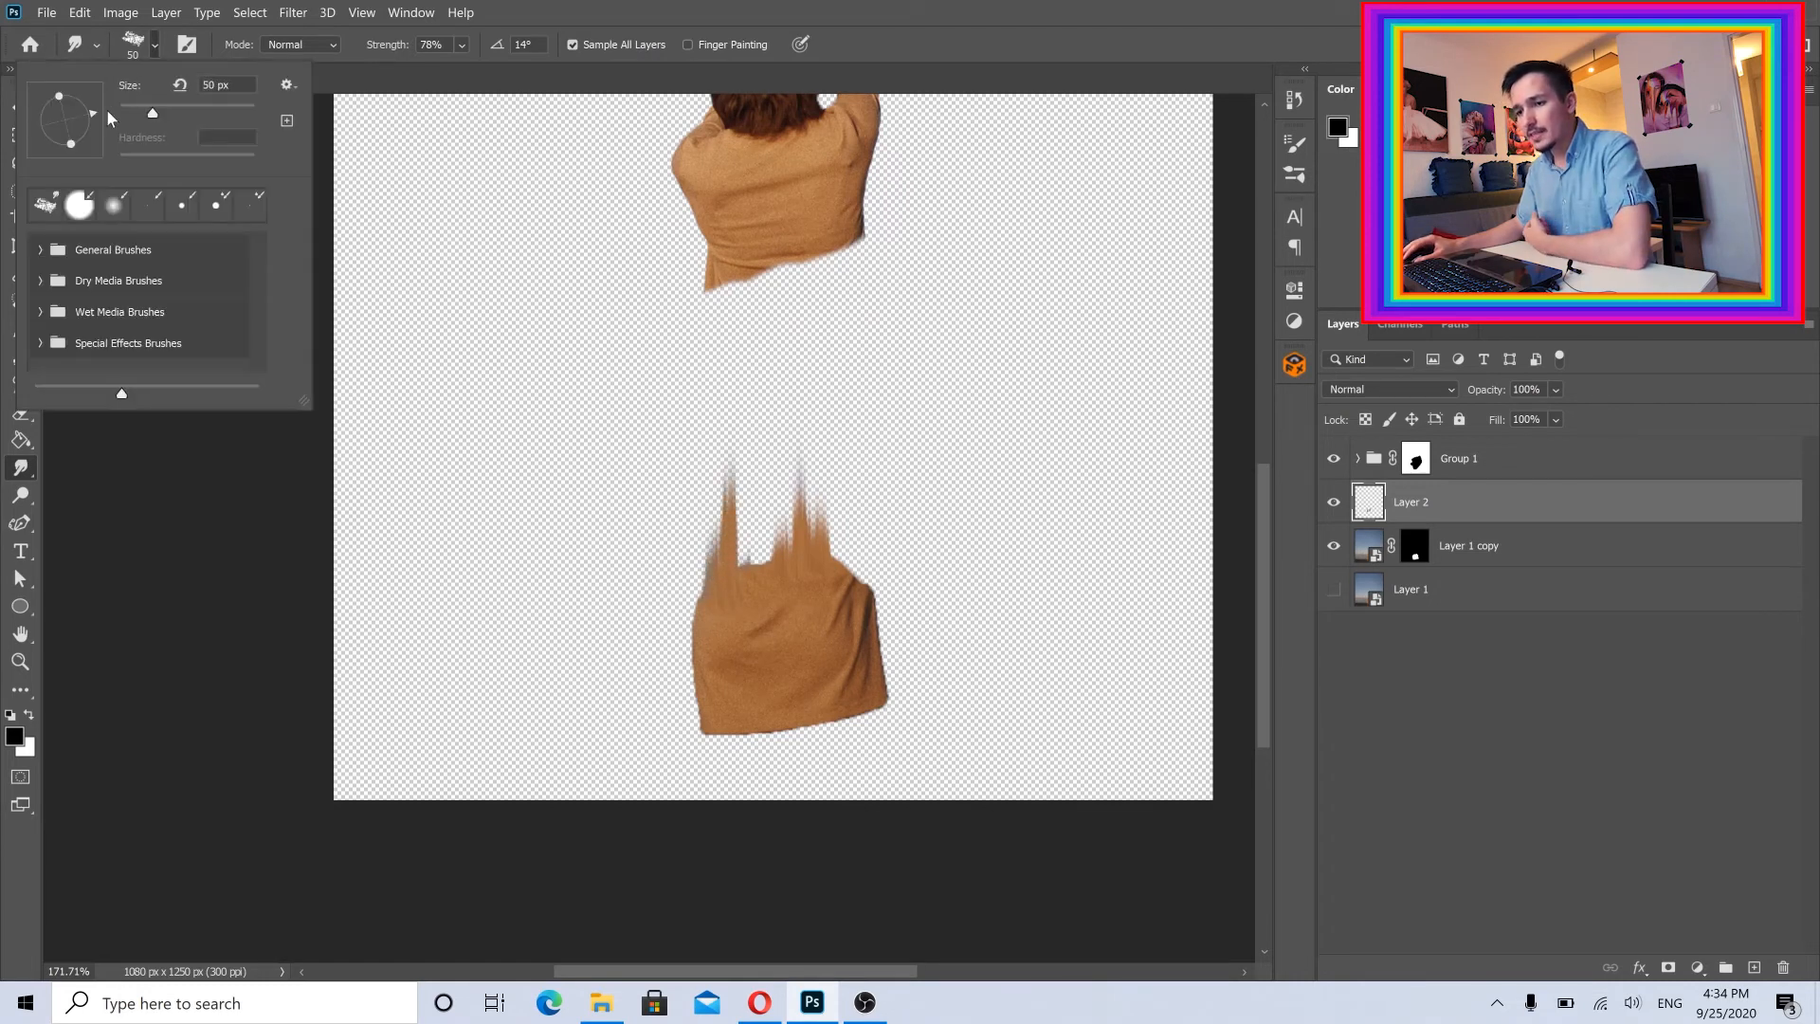
click(562, 9)
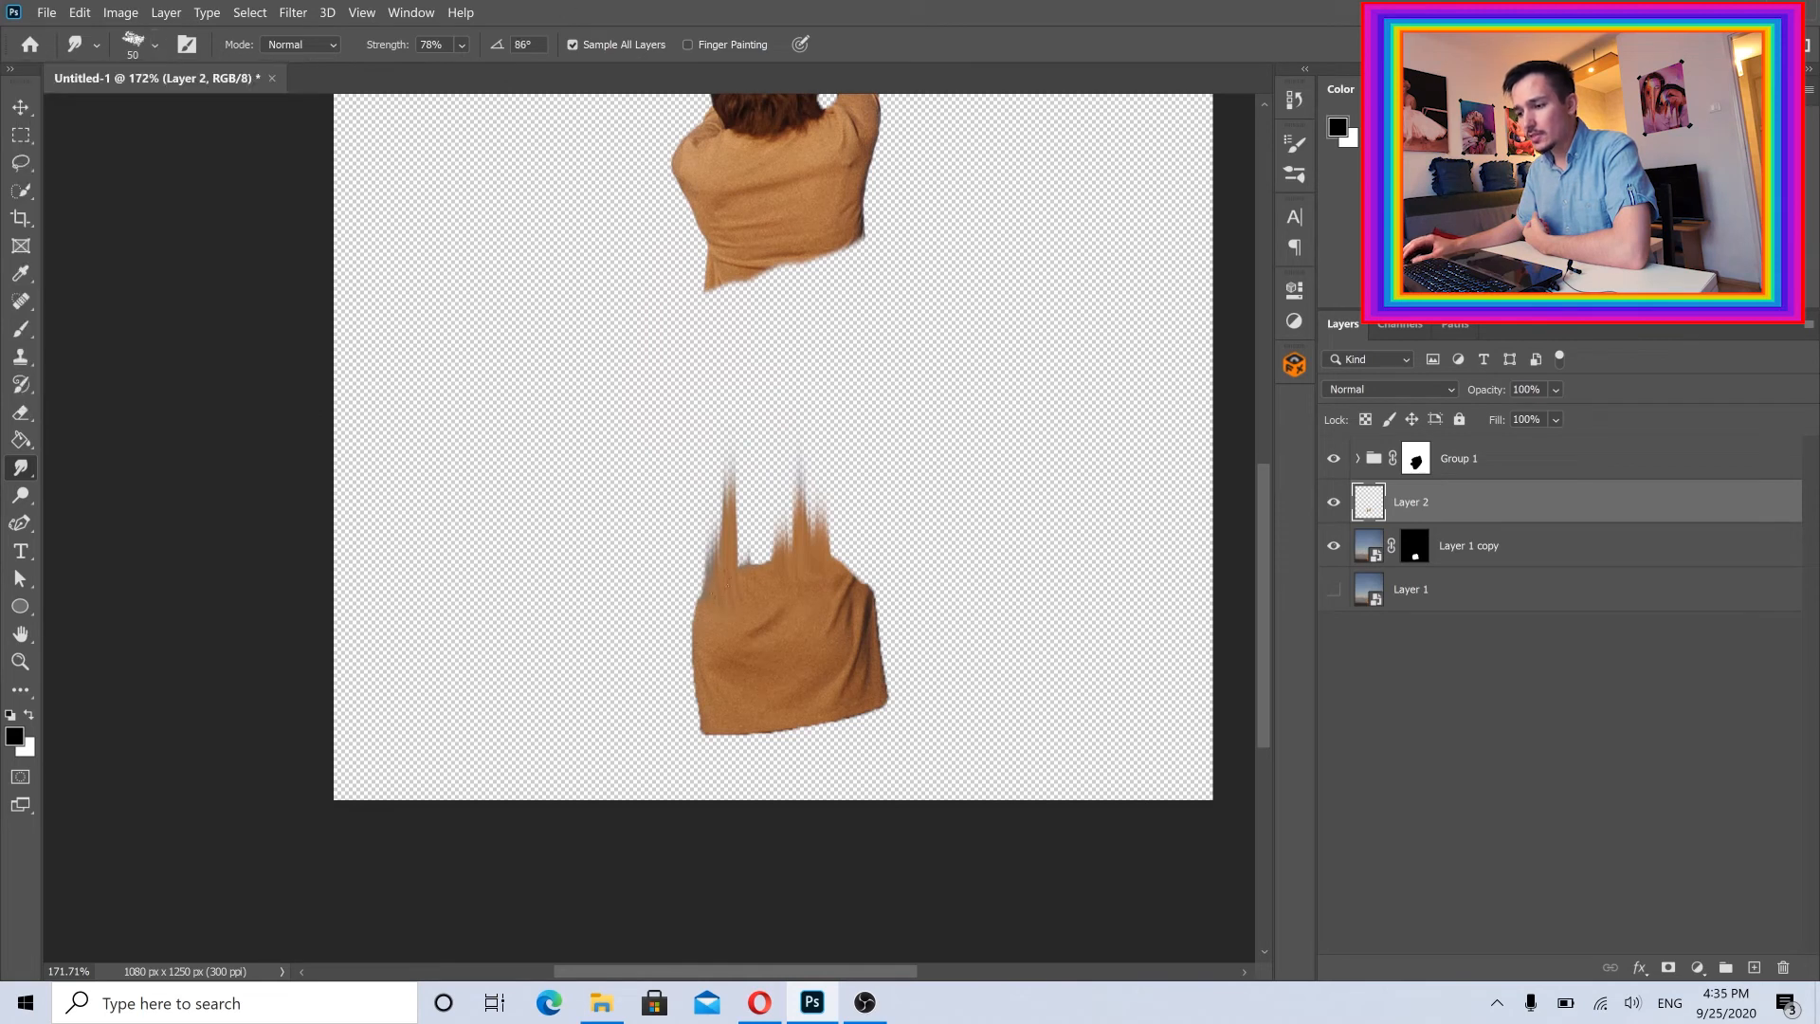
drag(870, 580, 860, 466)
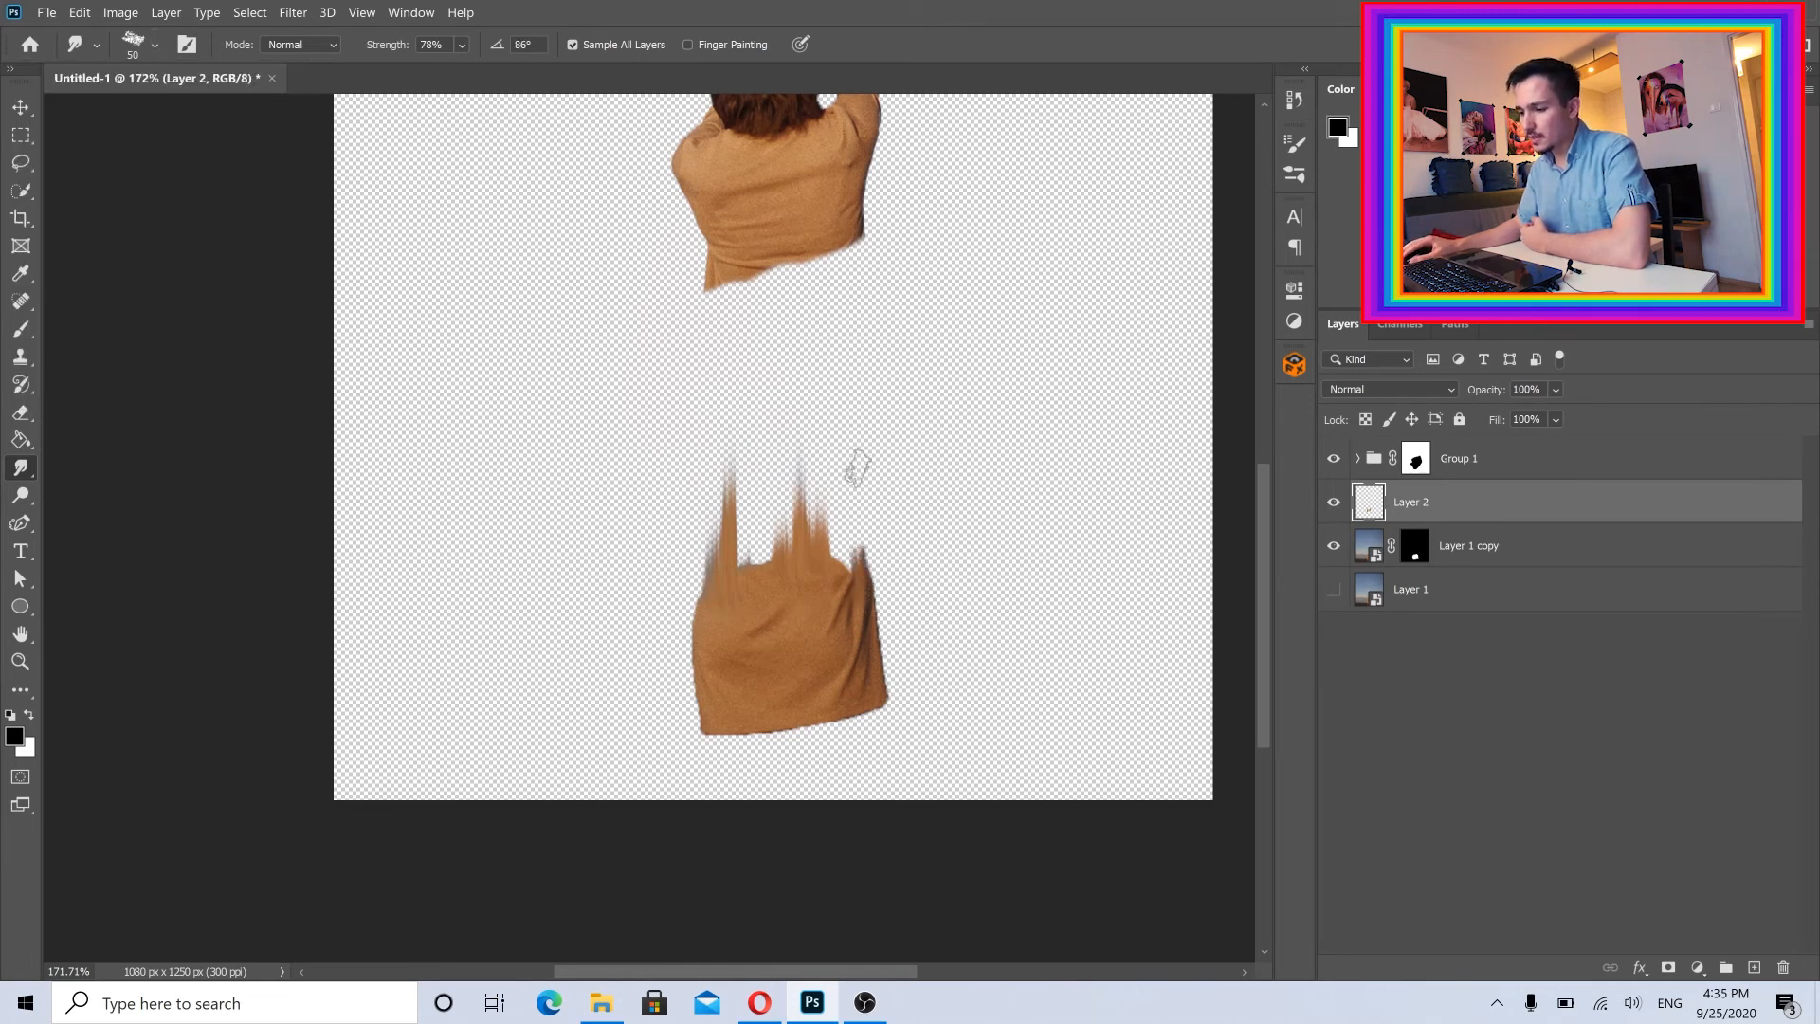
drag(848, 578, 850, 415)
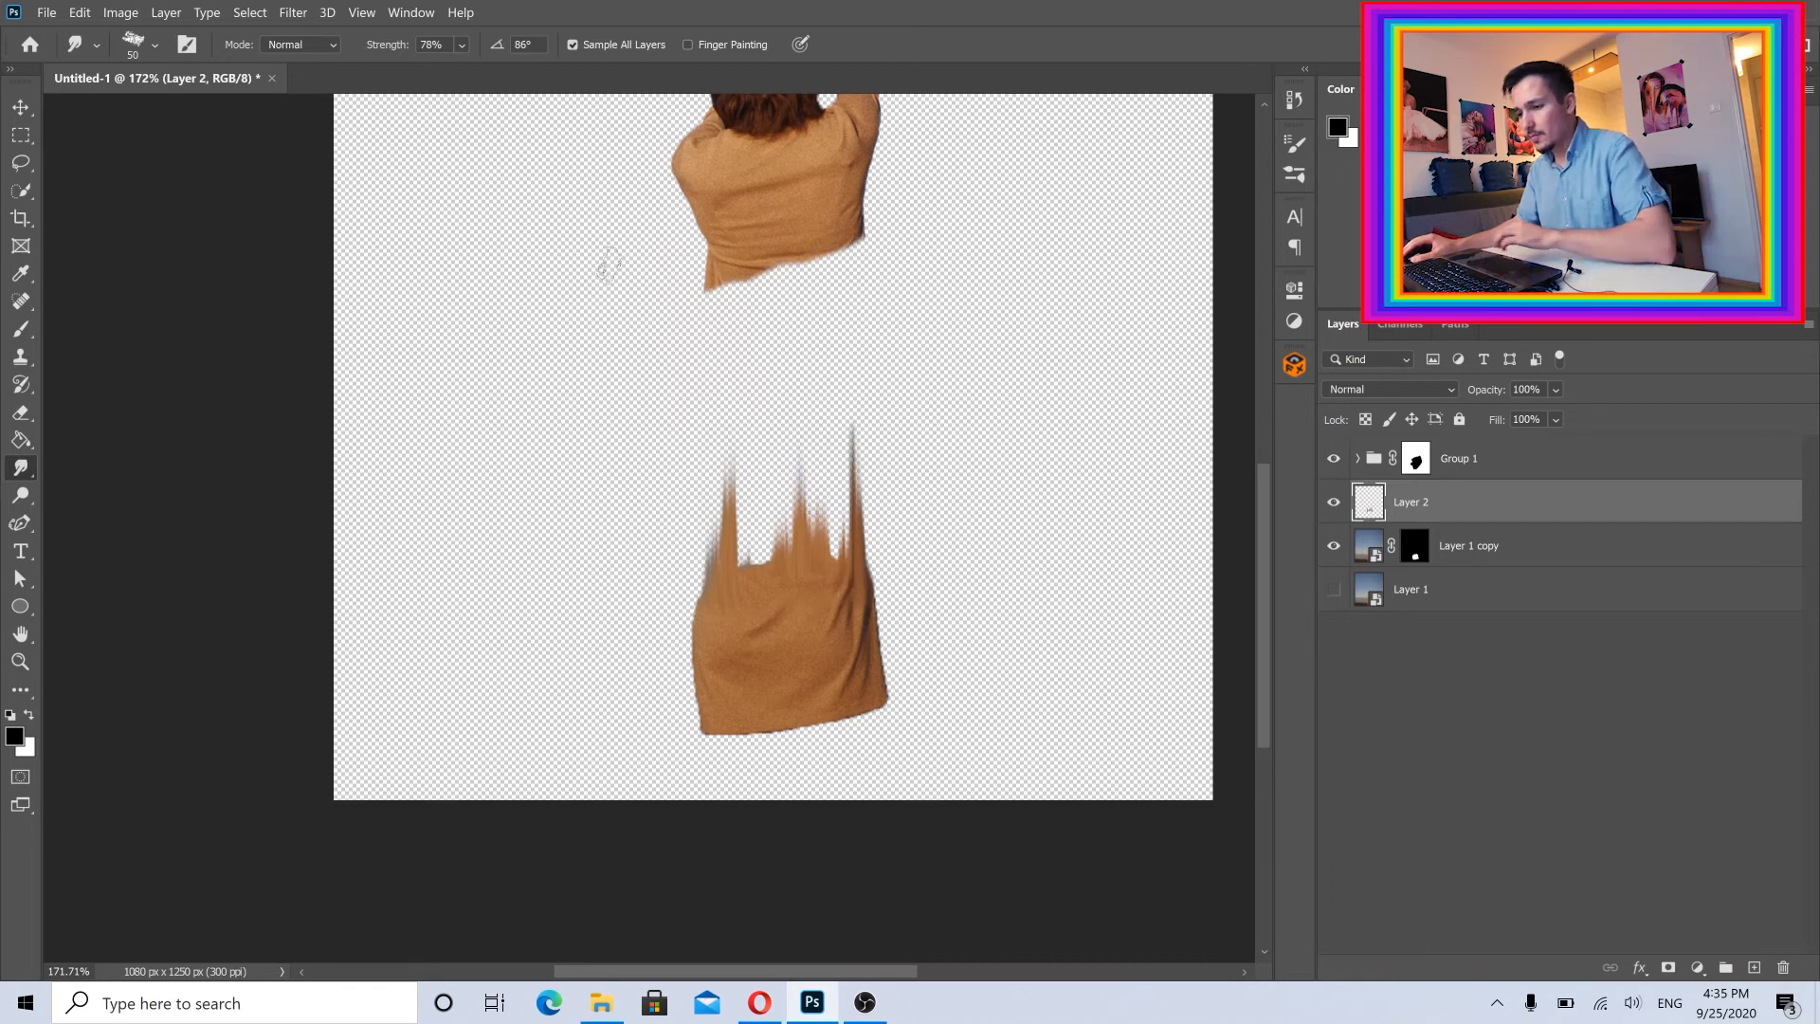
Lower the smudge strength to 47% and pull fainter streaks upward from the middle of the lower dress's waist edge
click(461, 45)
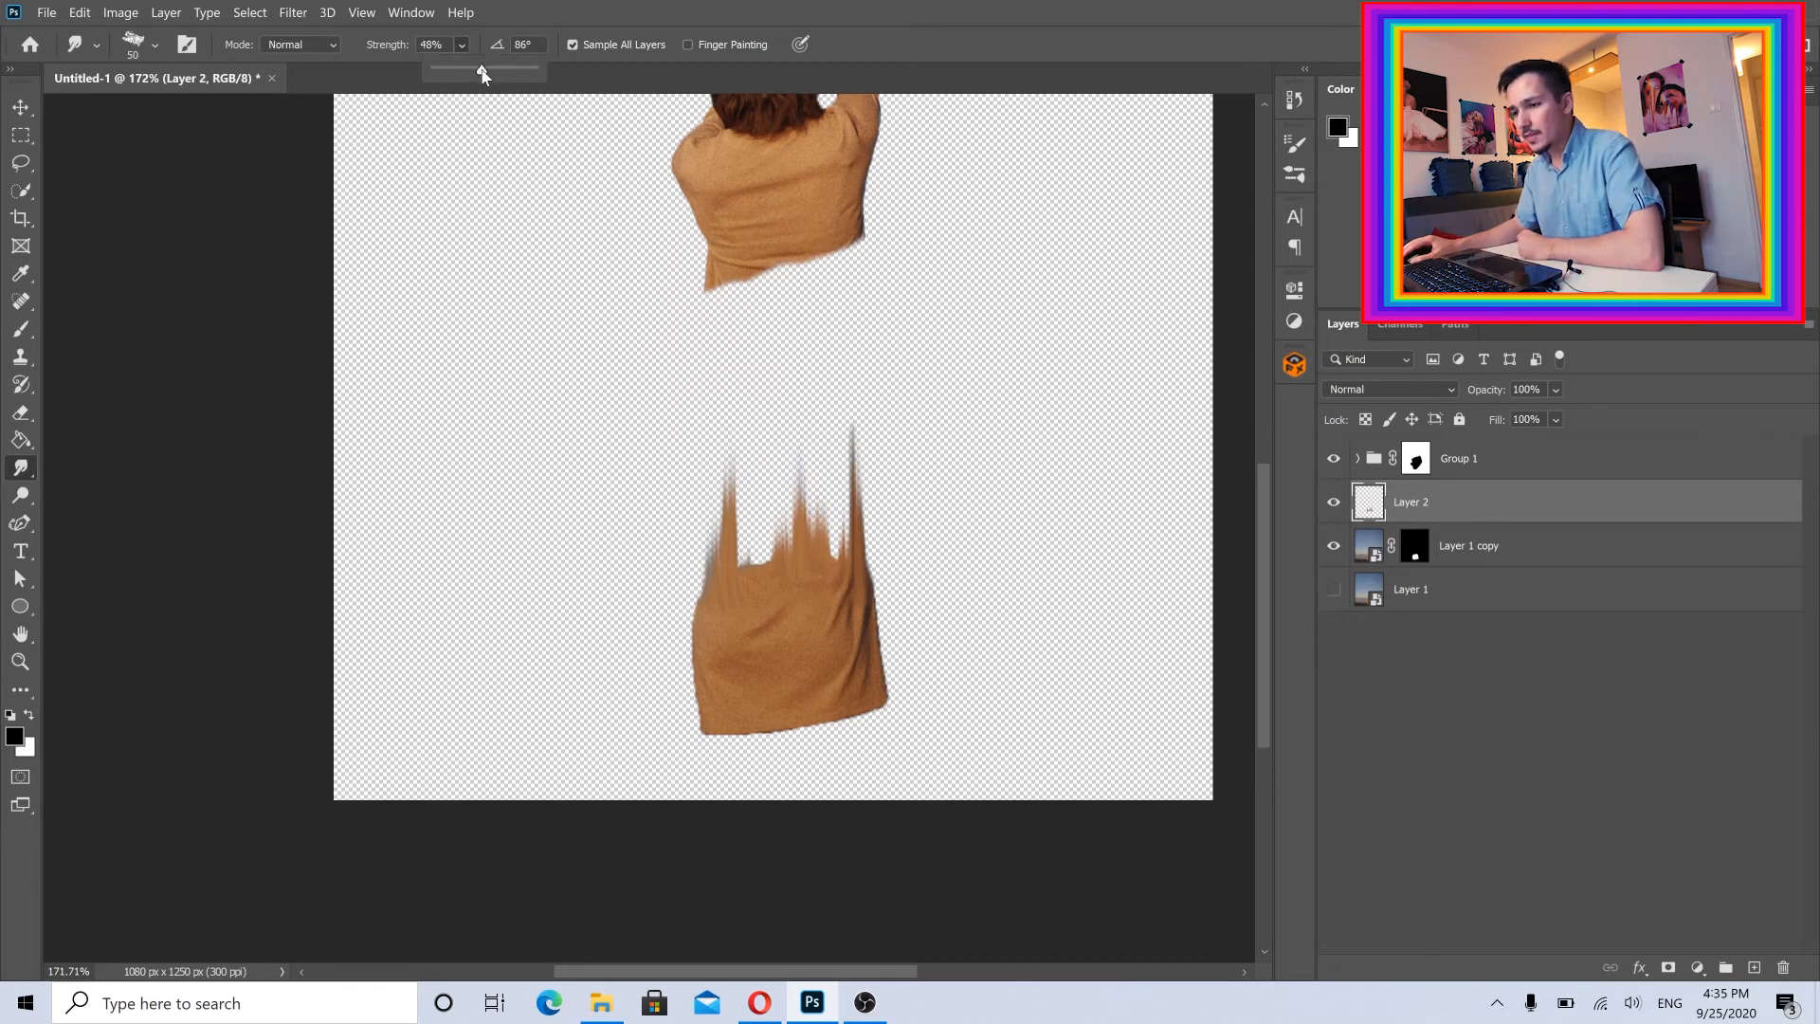
drag(479, 72, 481, 72)
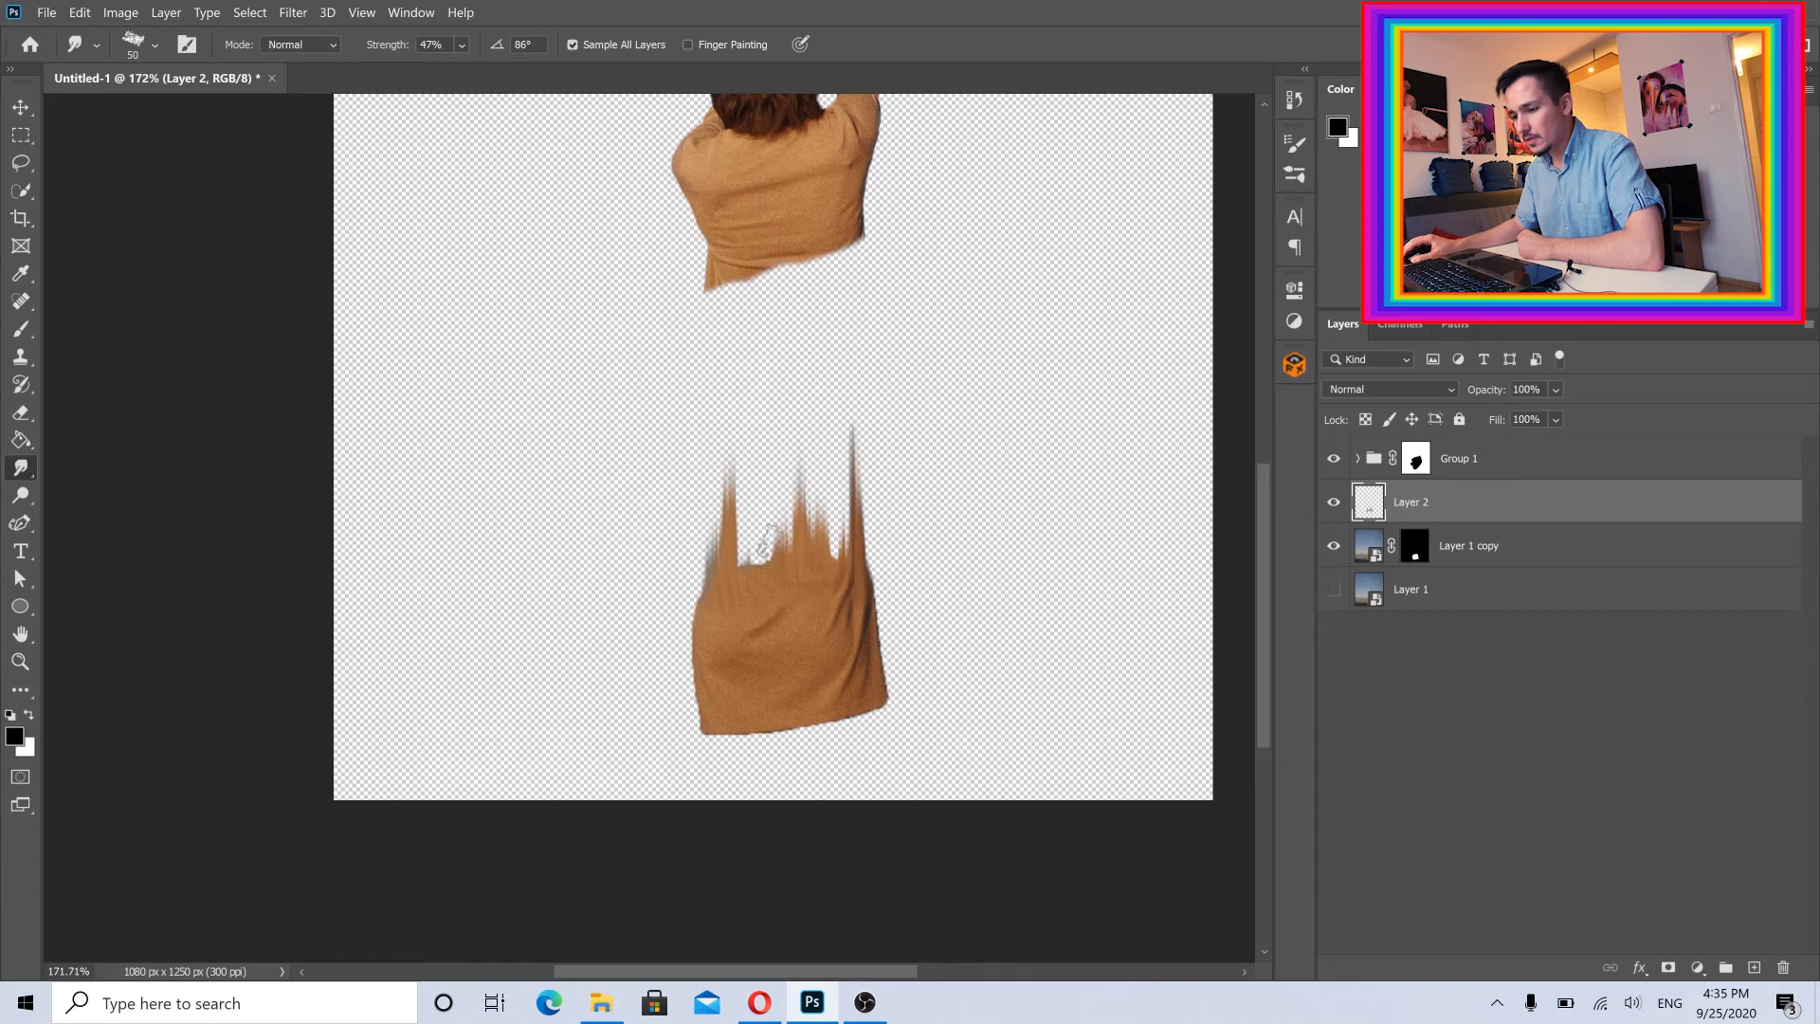
mouse_move(770, 541)
mouse_down()
mouse_move(763, 407)
mouse_move(773, 432)
mouse_up()
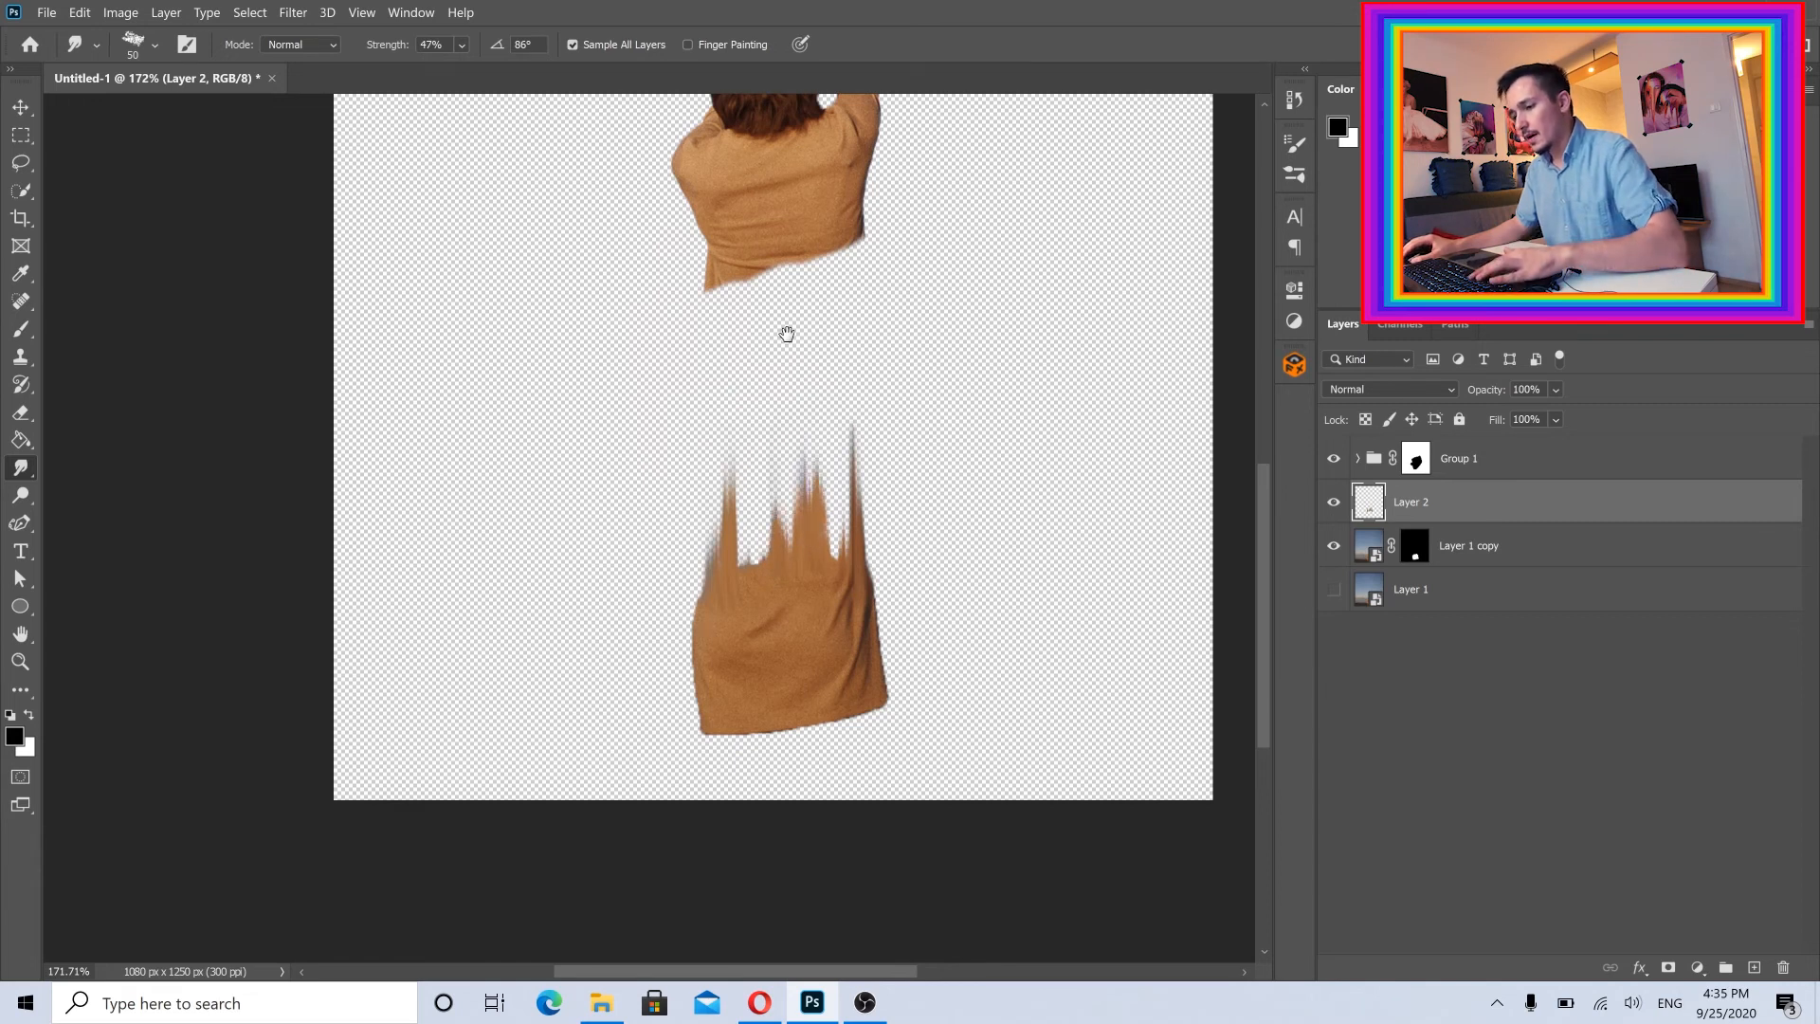
Smudge the upper dress's cut edge downward into several dripping streaks across its left, middle and right on Layer 2
drag(787, 334, 812, 455)
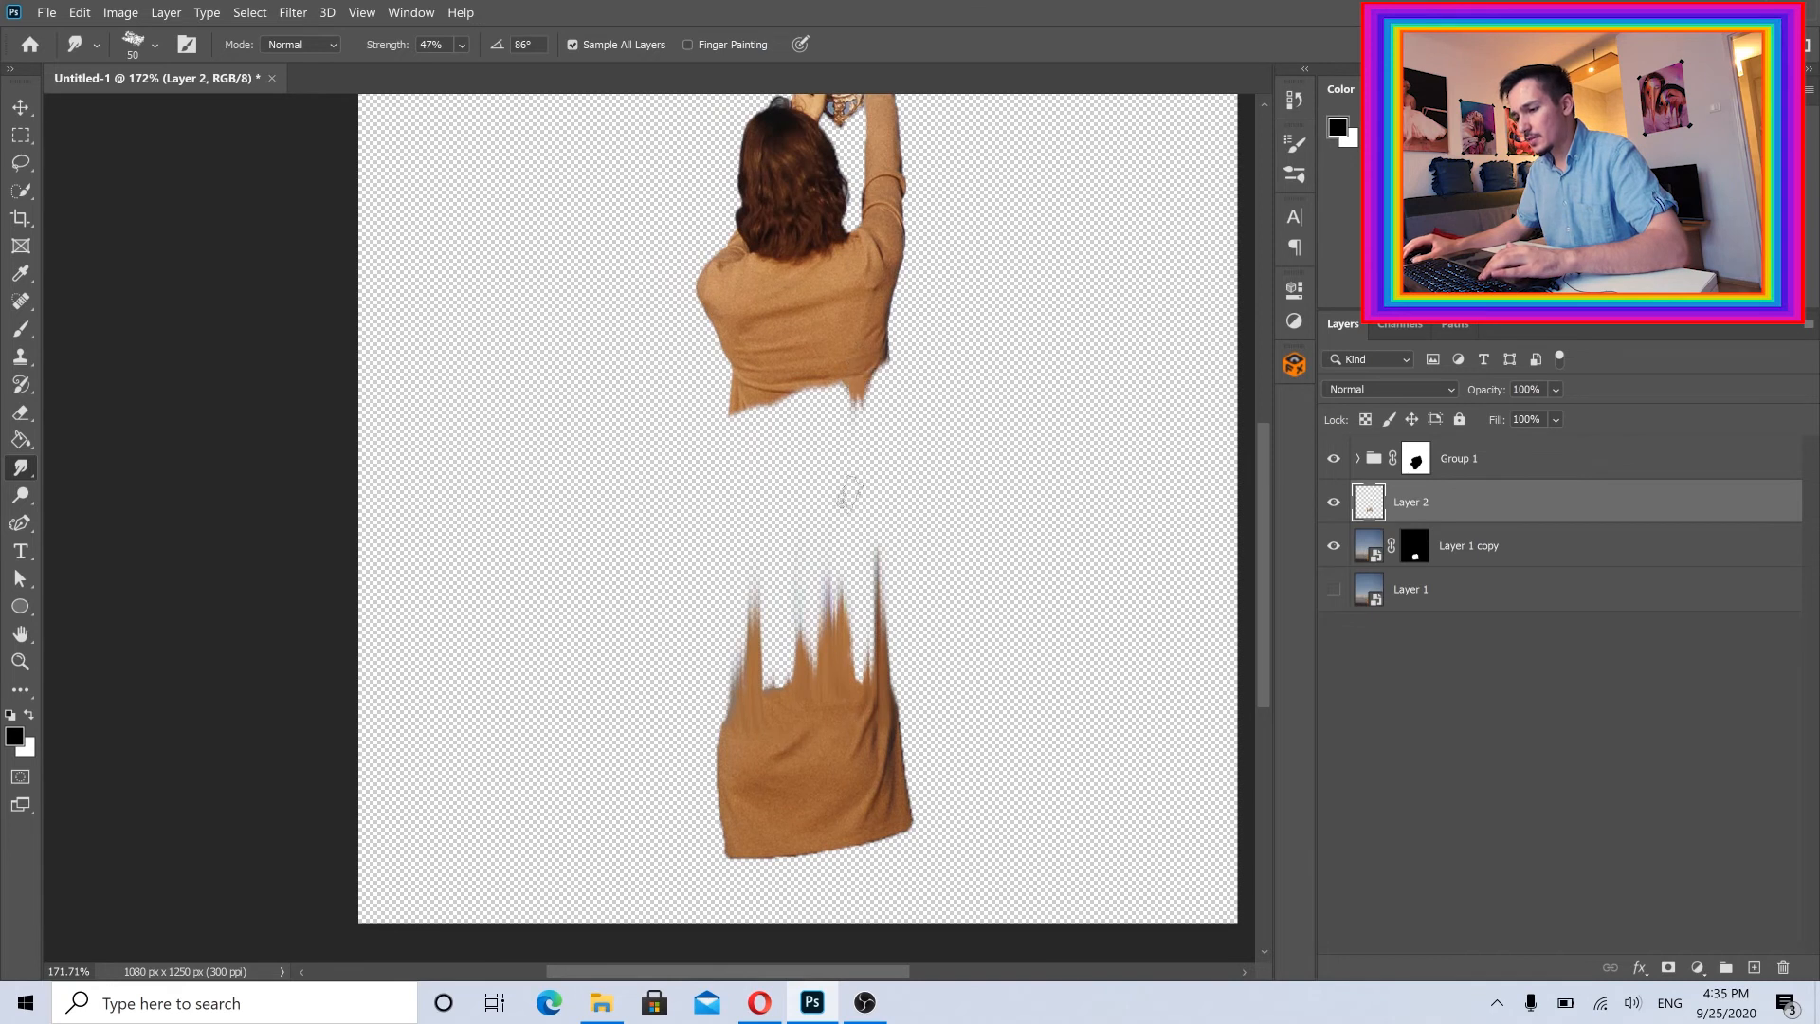
mouse_move(742, 417)
mouse_down()
mouse_move(745, 557)
mouse_move(762, 479)
mouse_up()
mouse_move(796, 399)
mouse_down()
mouse_move(800, 548)
mouse_move(785, 531)
mouse_up()
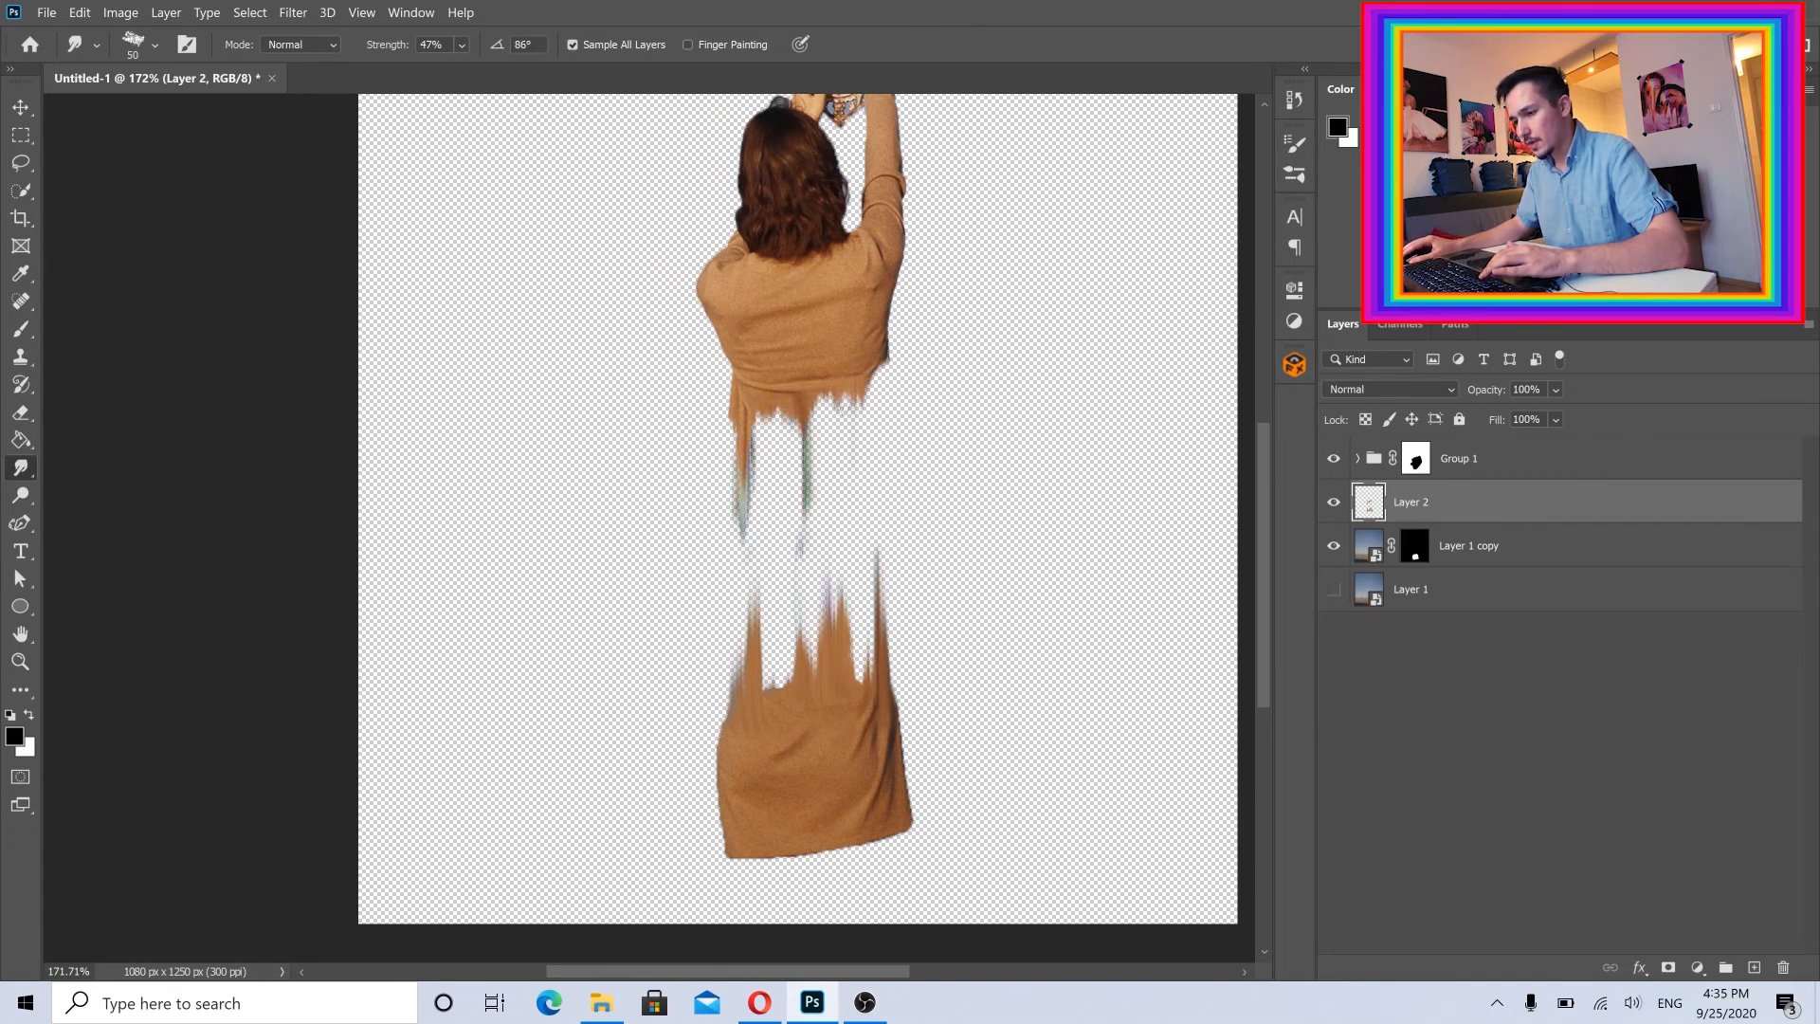
drag(848, 411, 849, 542)
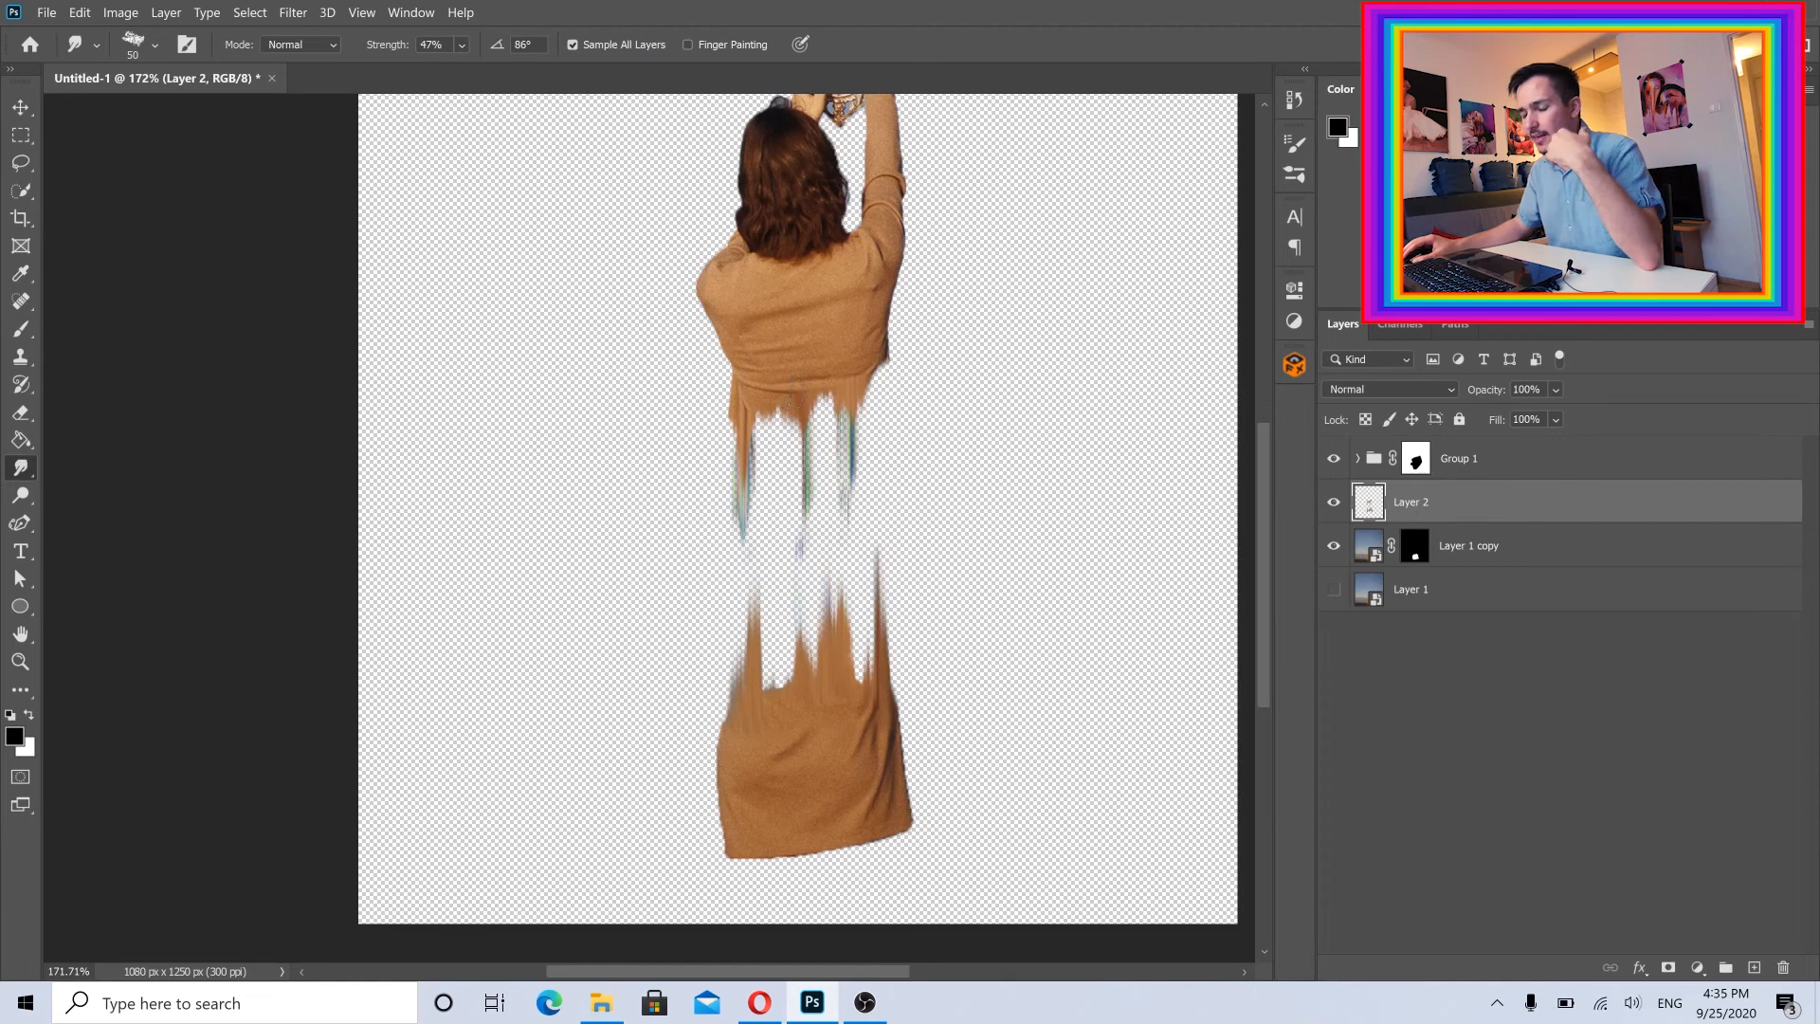
Raise the smudge strength to 79%, strengthen the upper dress's middle drips, and show Layer 1 again with the Move tool active
click(463, 46)
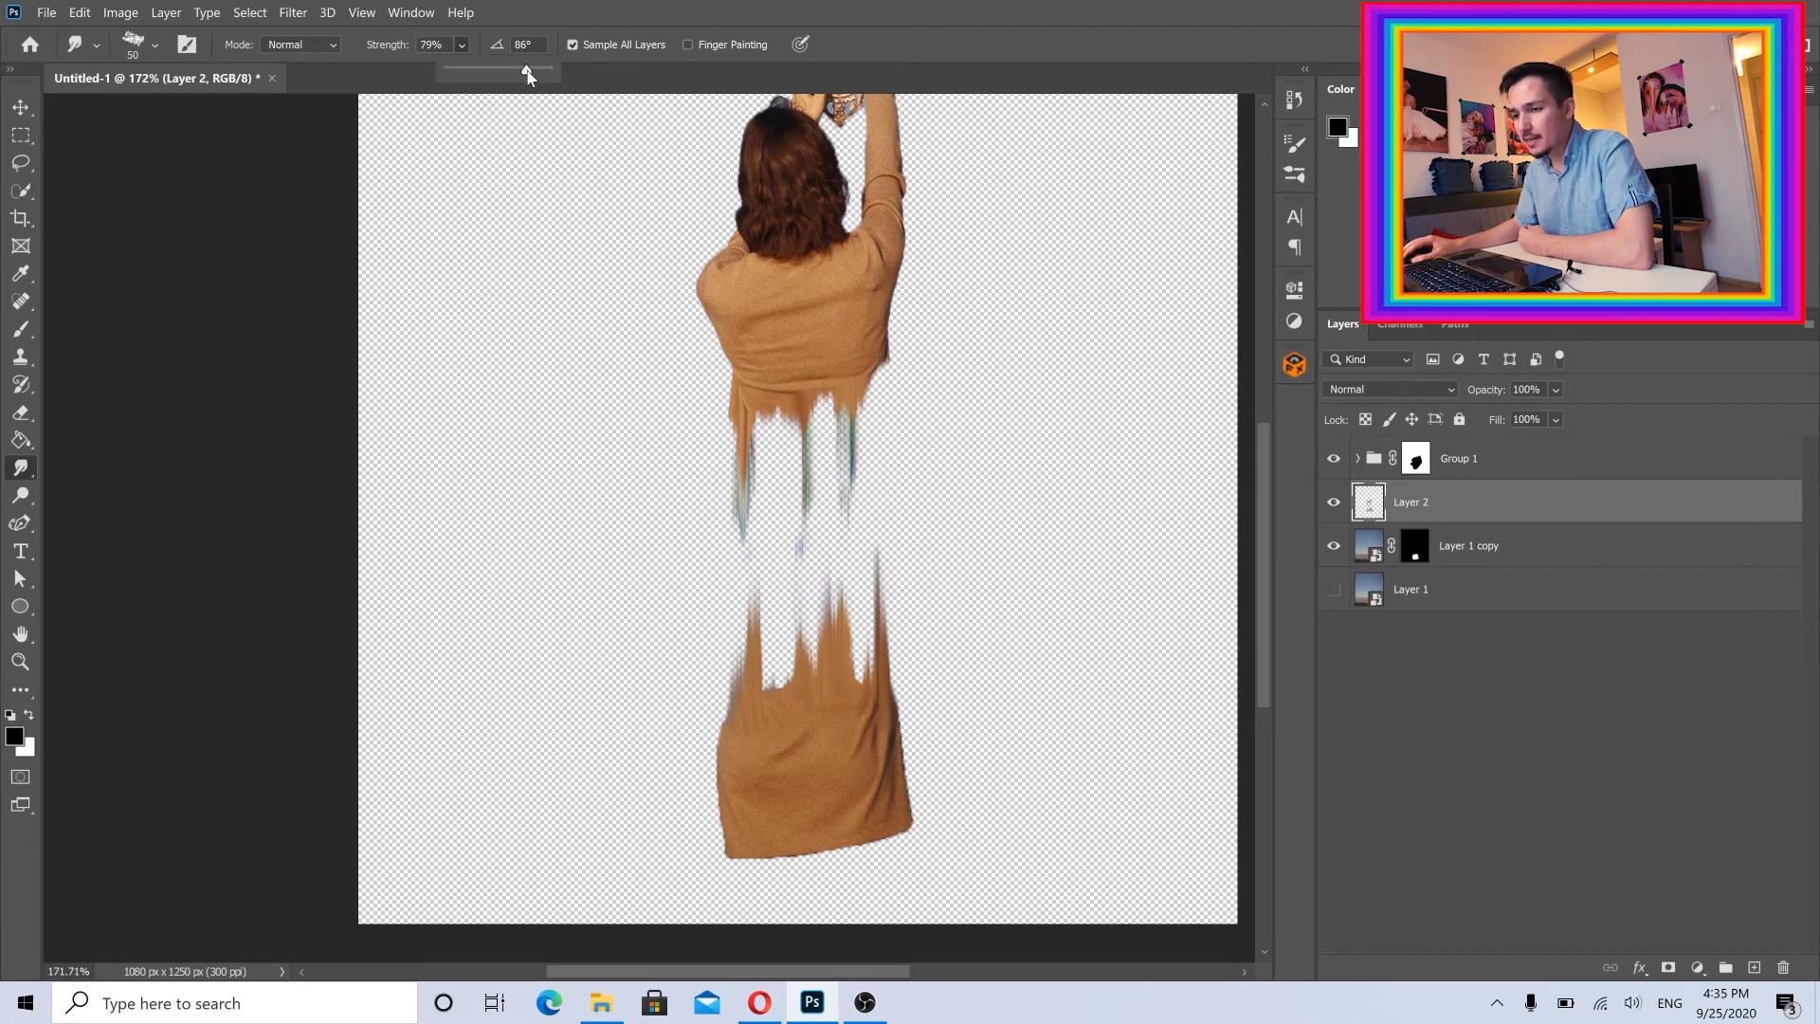
drag(796, 426, 796, 514)
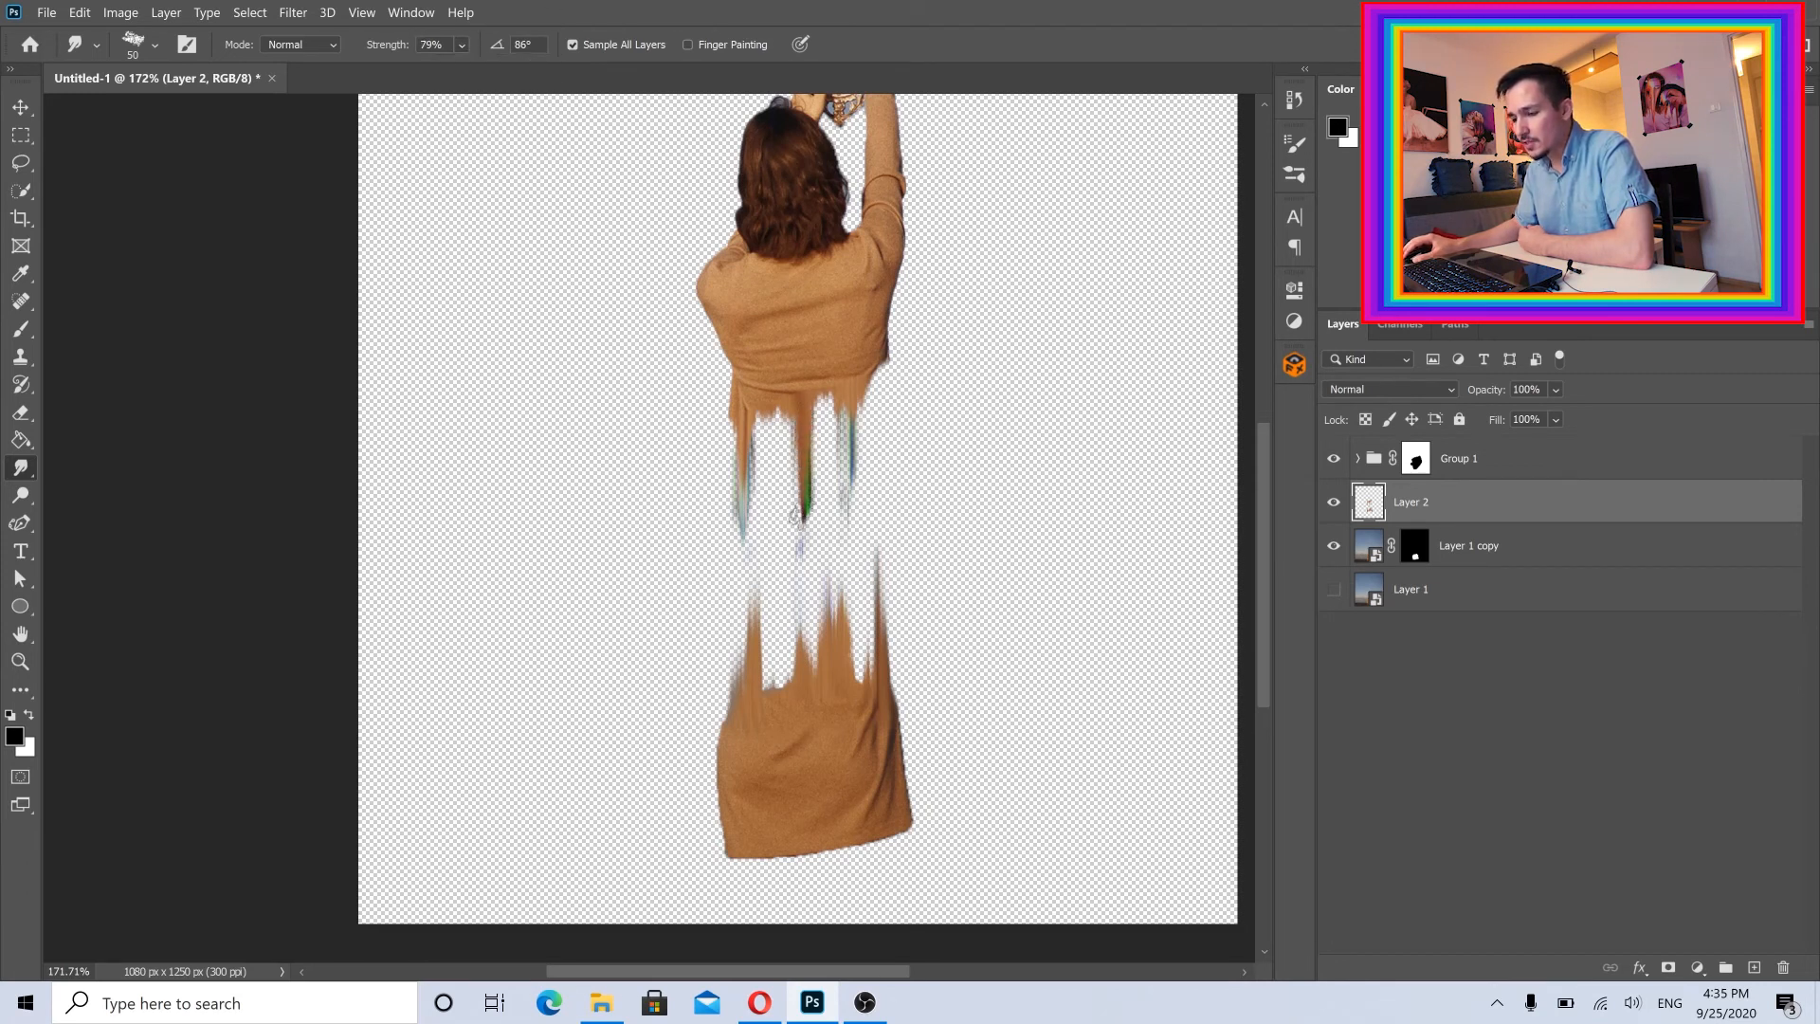
drag(773, 418, 770, 474)
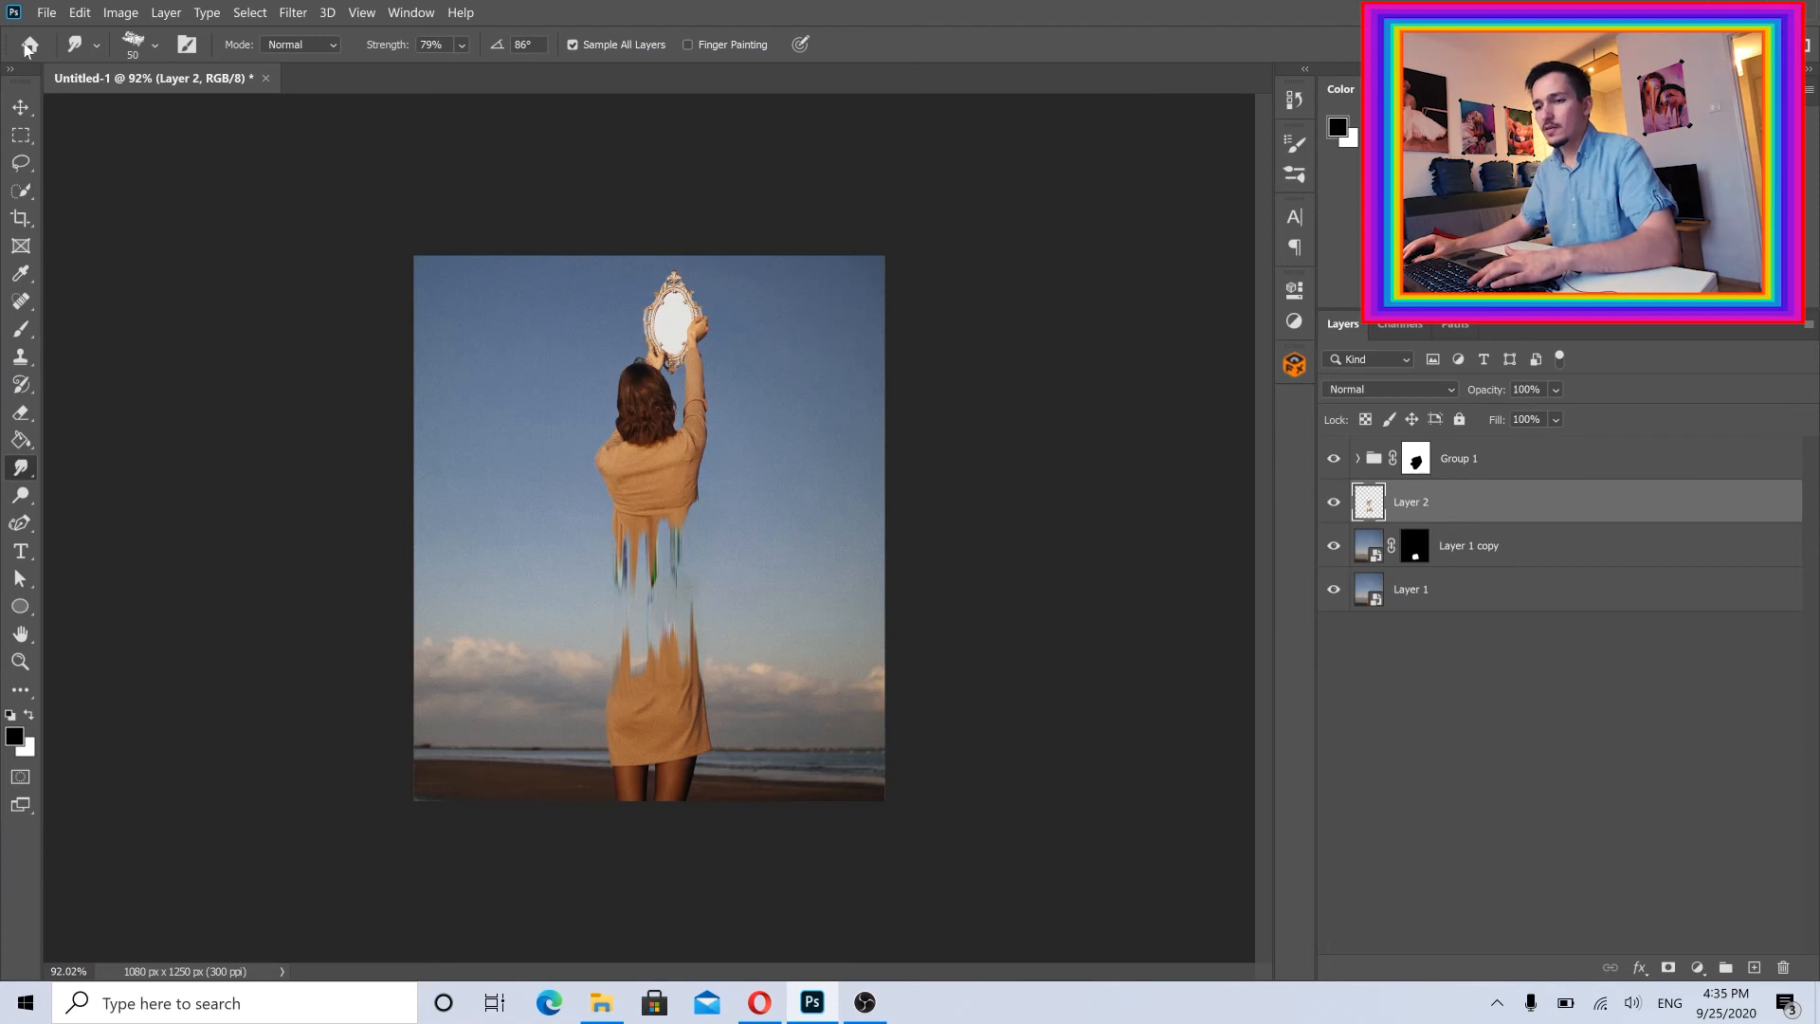
click(18, 109)
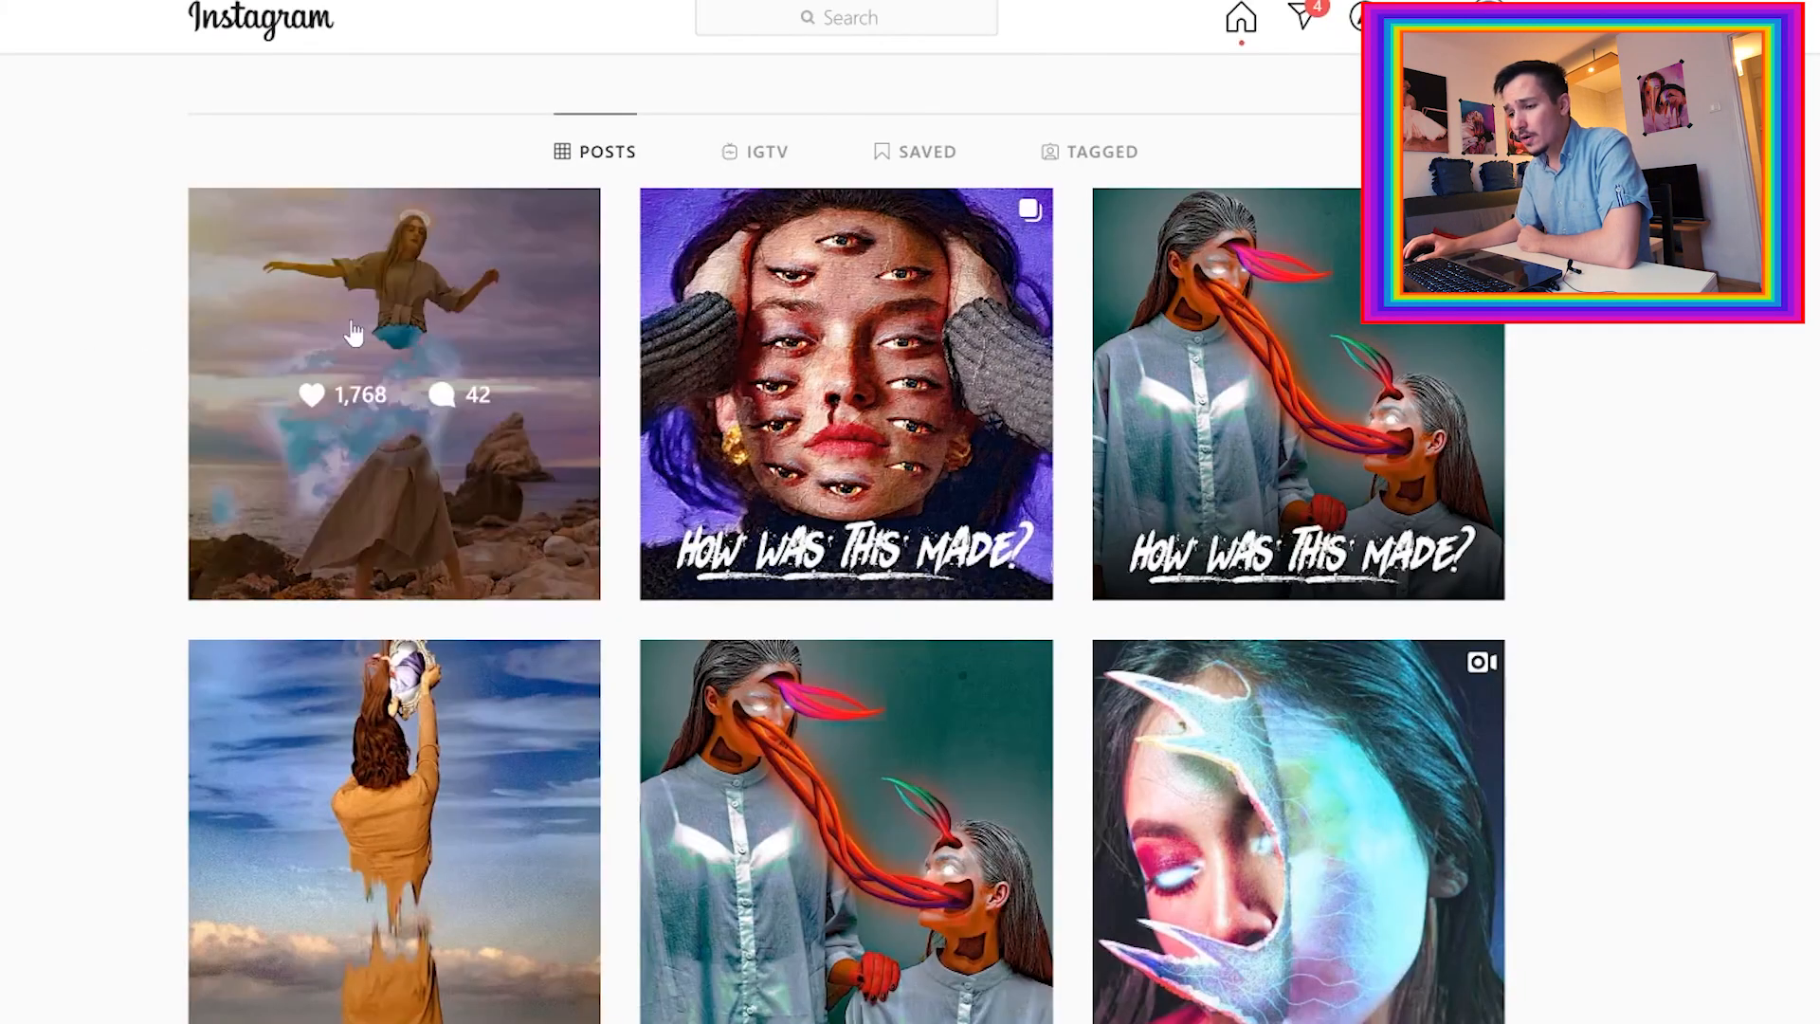
Switch to Instagram and open the profile's post of the floating angel woman split at the waist
click(354, 332)
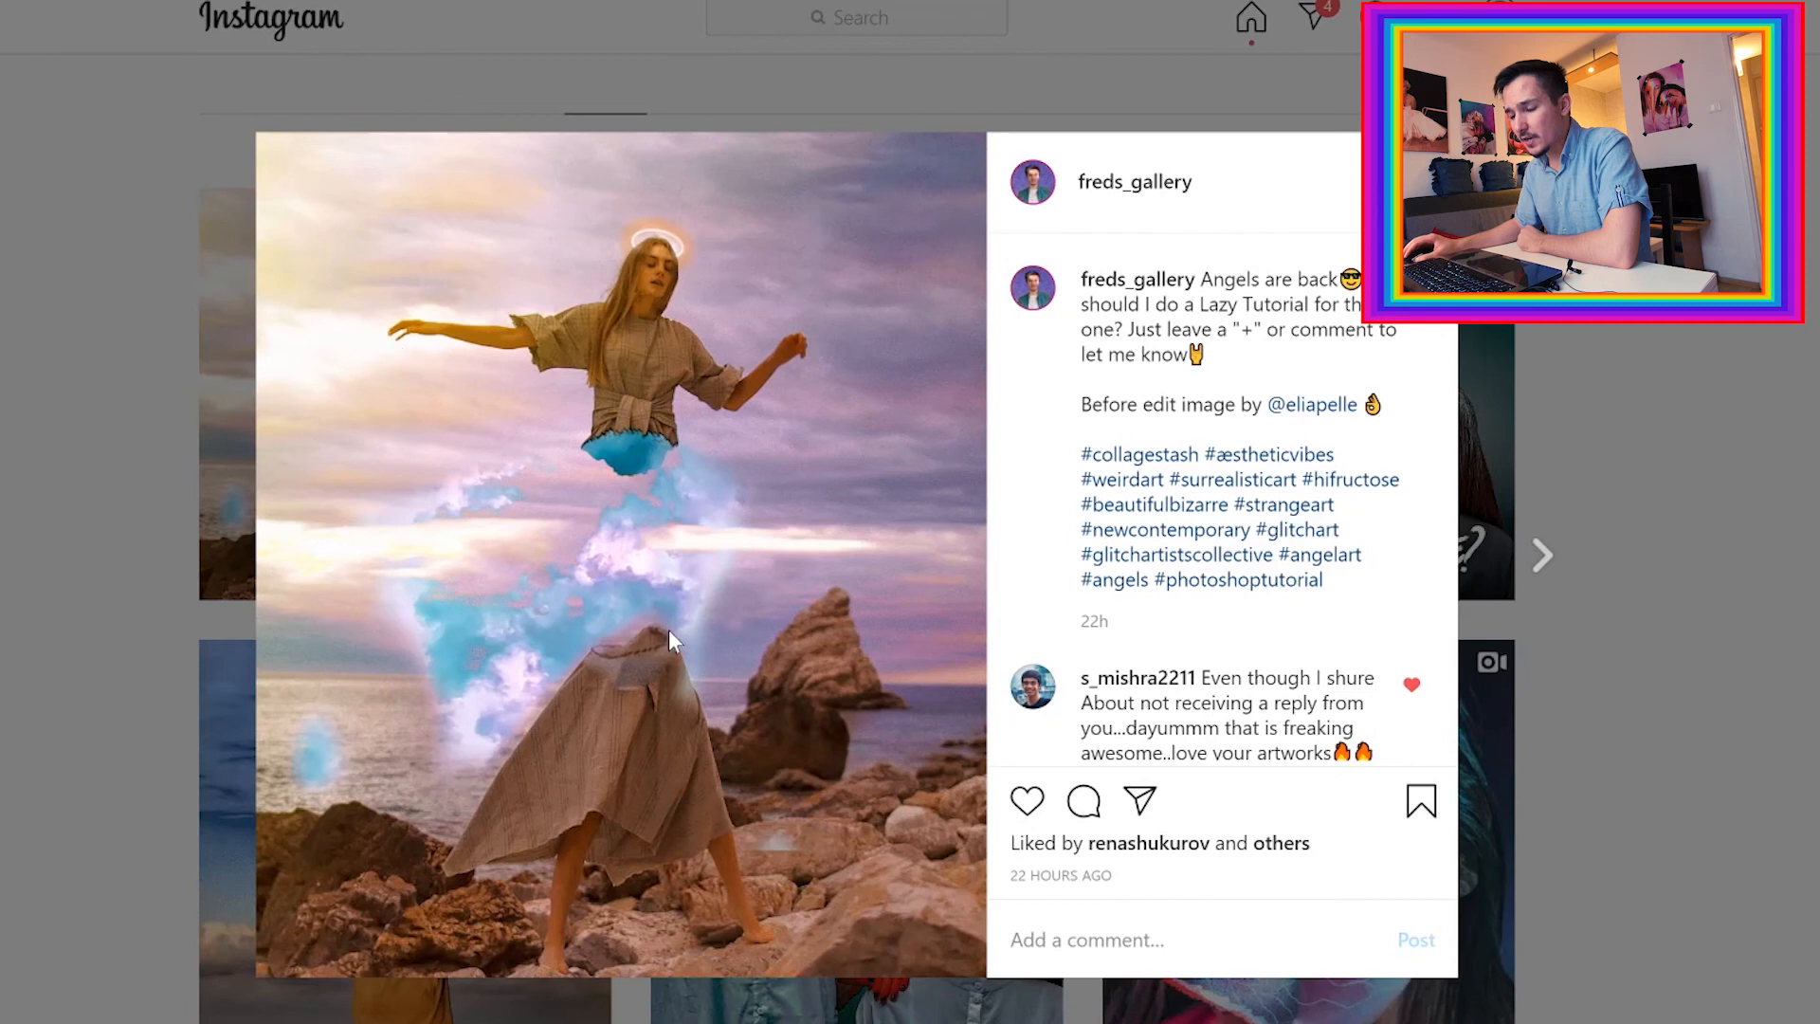